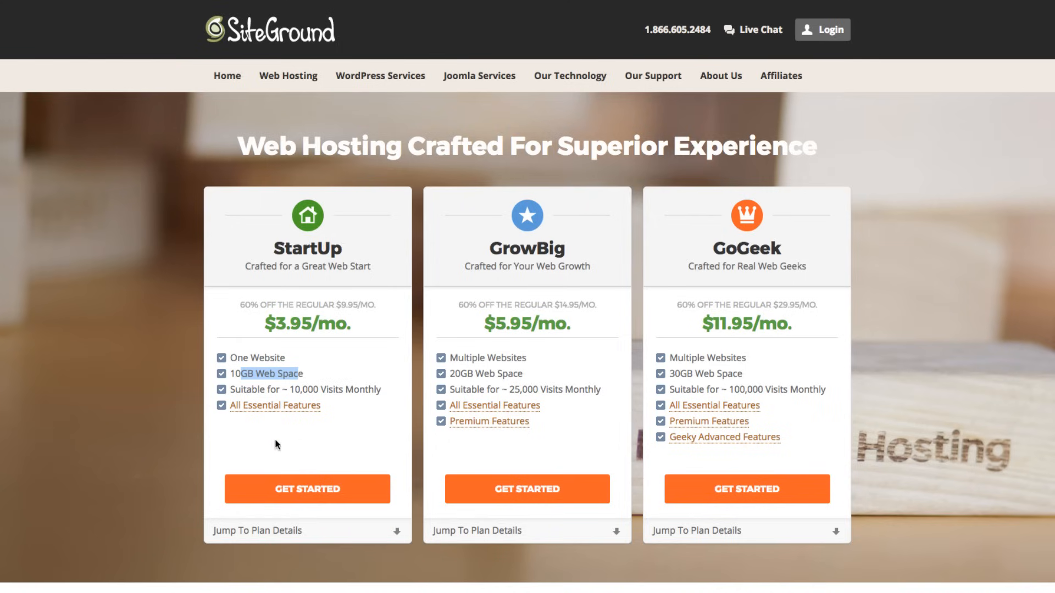
- Pick the StartUp hosting plan and register the new domain mcgillwexler.com
click(303, 487)
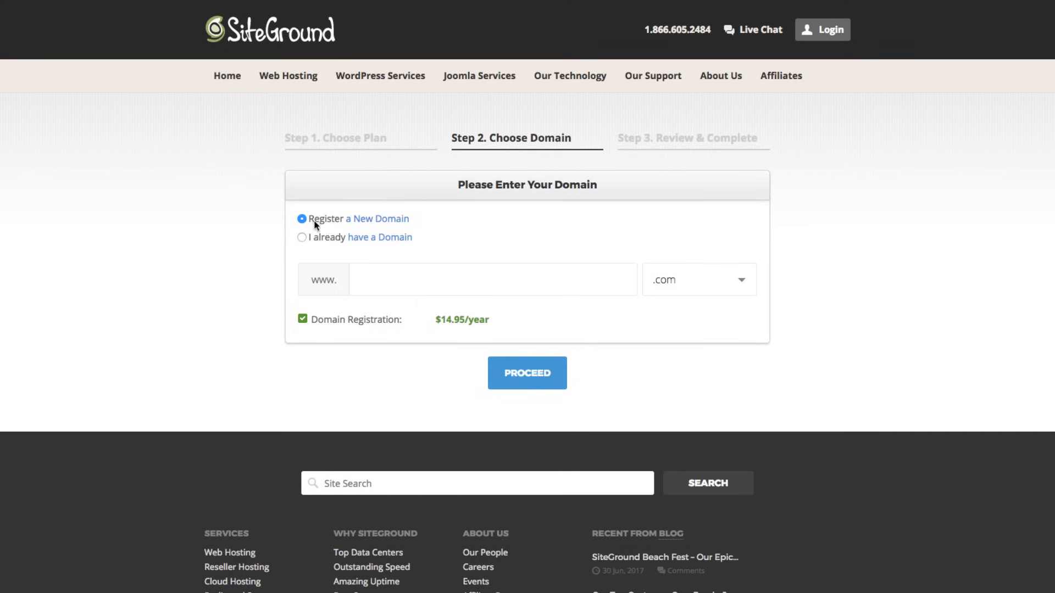
click(380, 283)
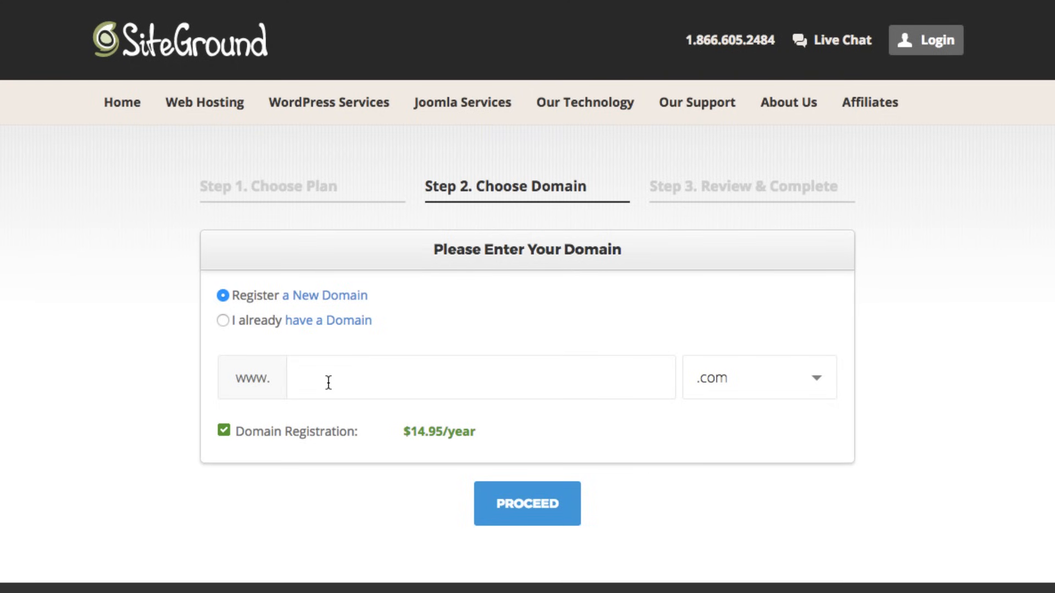
text(mcgill)
text(webs)
text(ler)
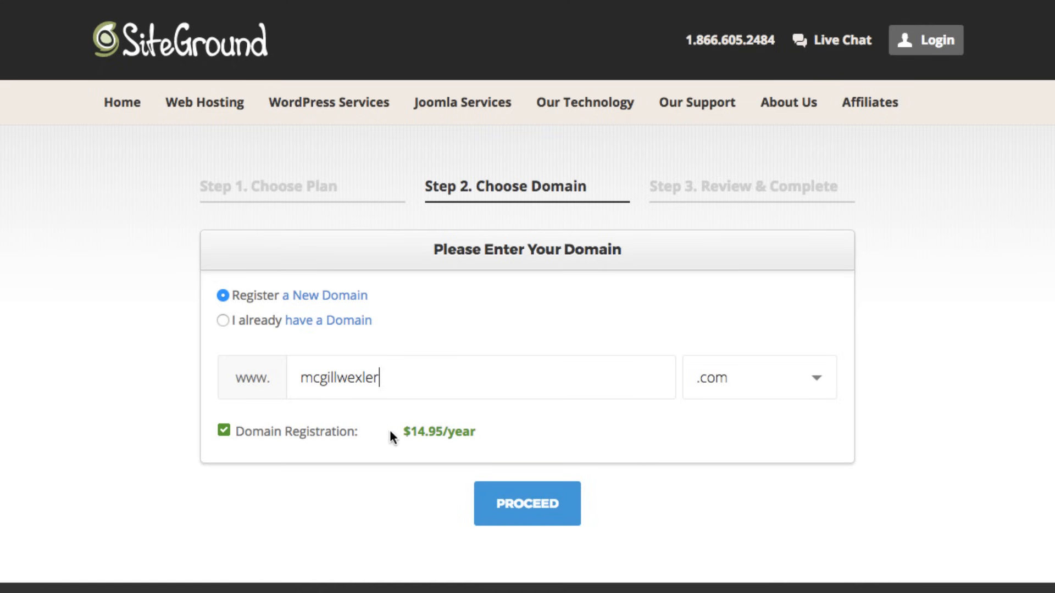
click(514, 502)
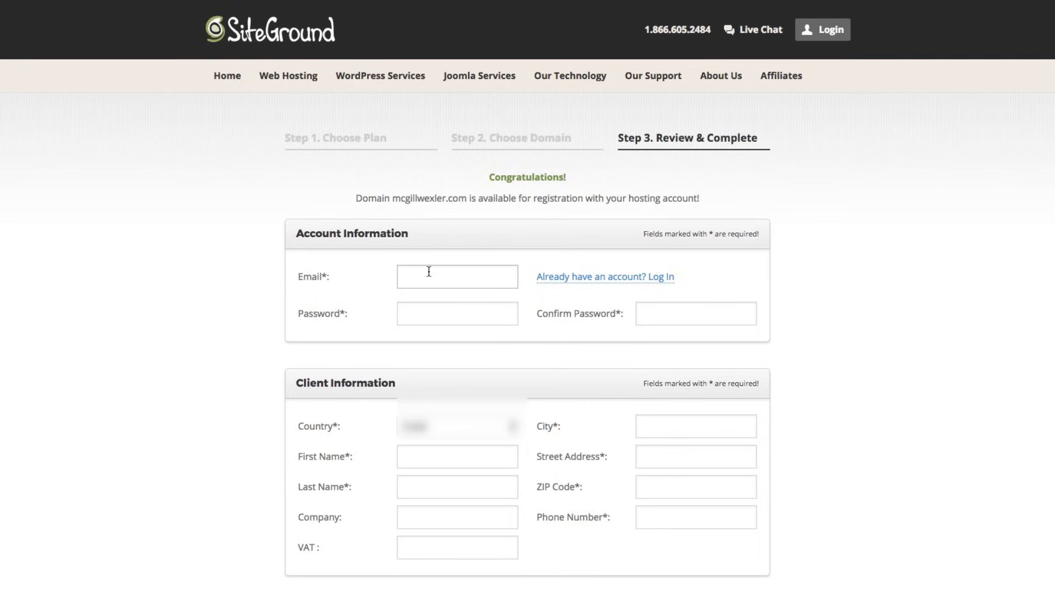
- Enter the account e-mail and password, and confirm the password
click(431, 310)
text(*******)
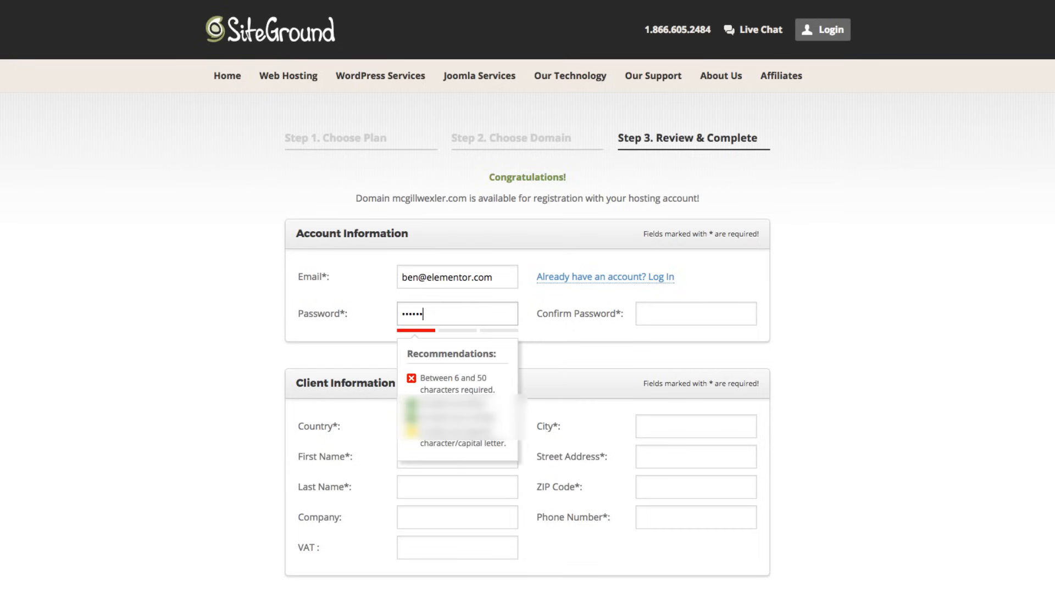
text(**)
click(656, 313)
text(*********)
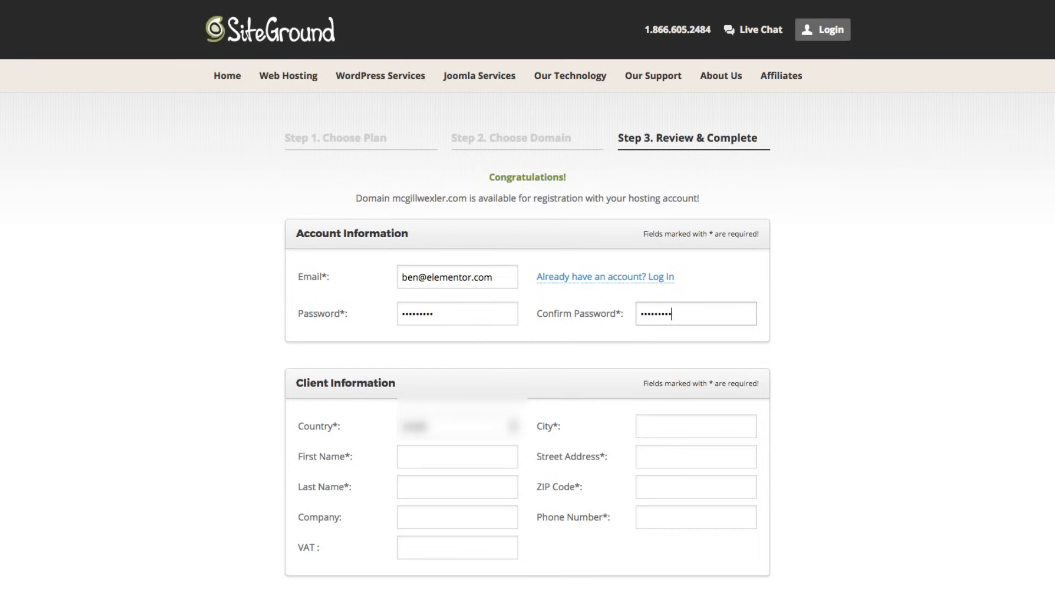
- Fill in the client's last name, city and street address
scroll(657, 313, down, 3)
click(434, 316)
text(Pines)
click(664, 251)
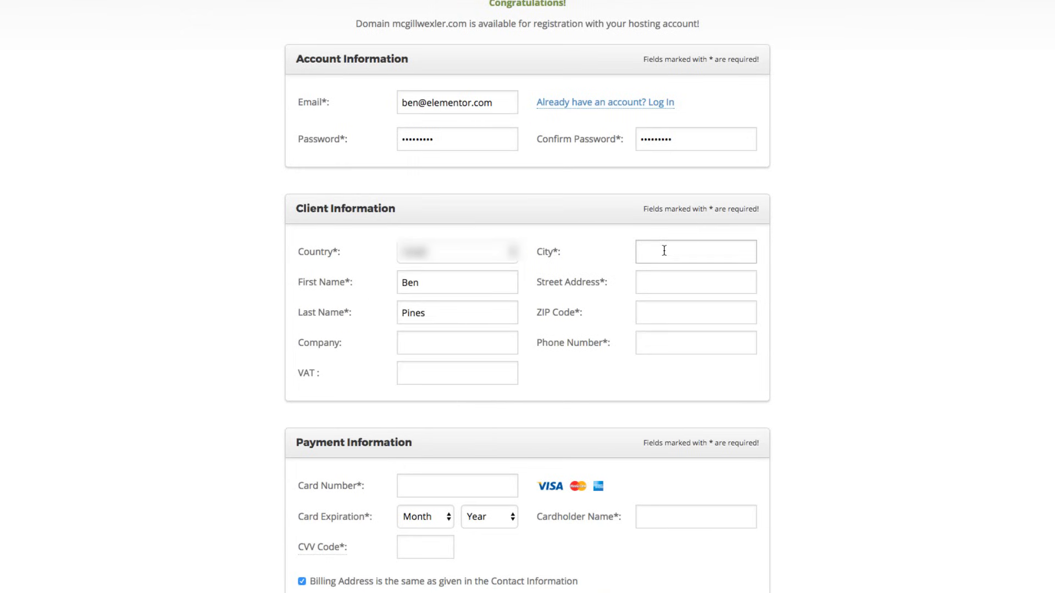
text(Tel Aviv)
click(664, 277)
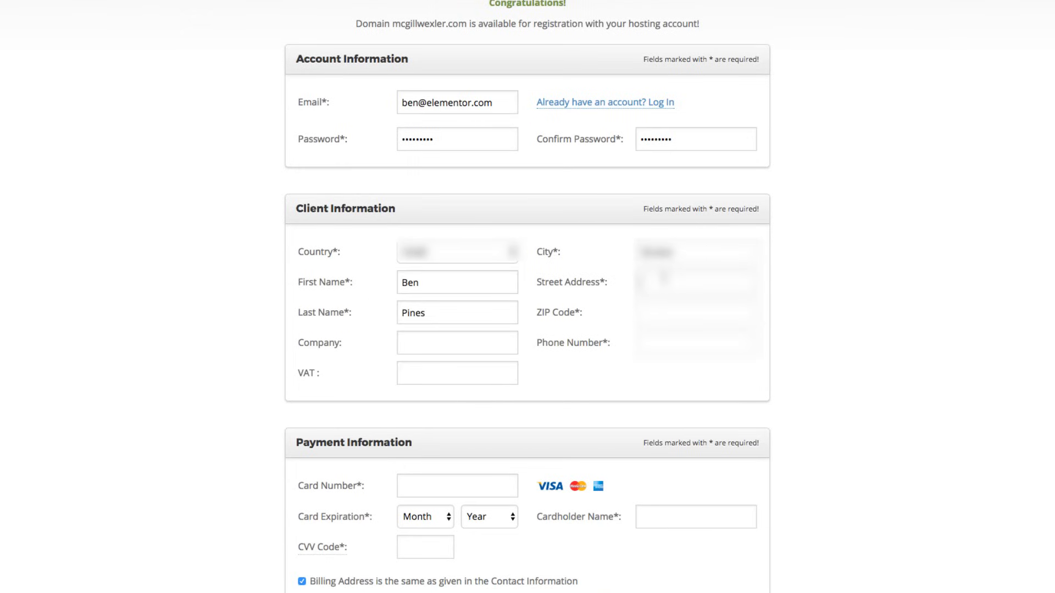
text(Tel Aviv)
- Enter a valid ZIP code after the first is rejected, then the client's phone number
scroll(664, 279, down, 1)
click(652, 311)
text(123456)
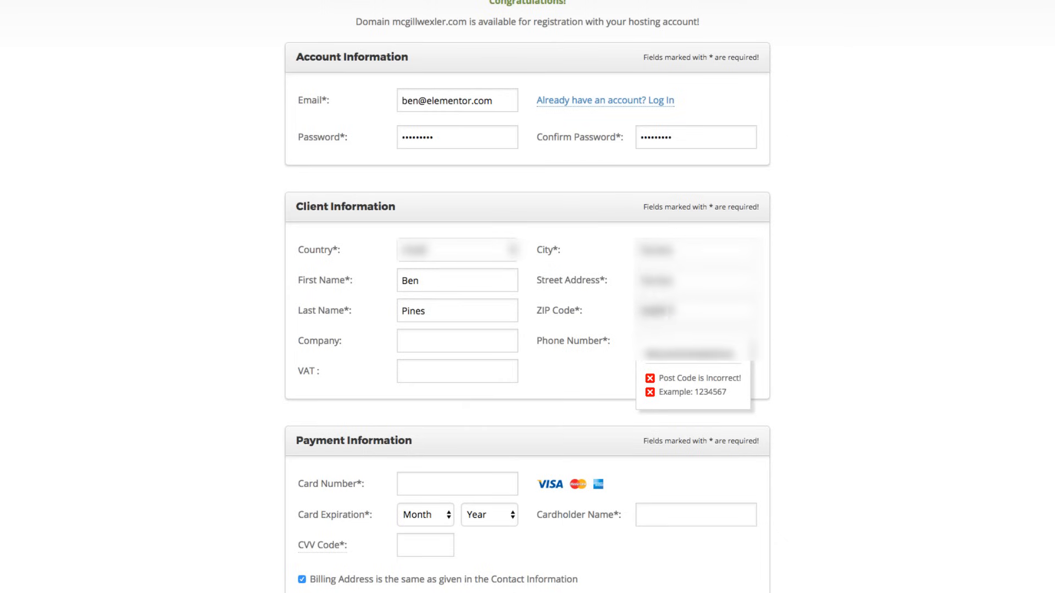
double_click(655, 311)
text(1234567)
click(489, 338)
click(644, 340)
text(************)
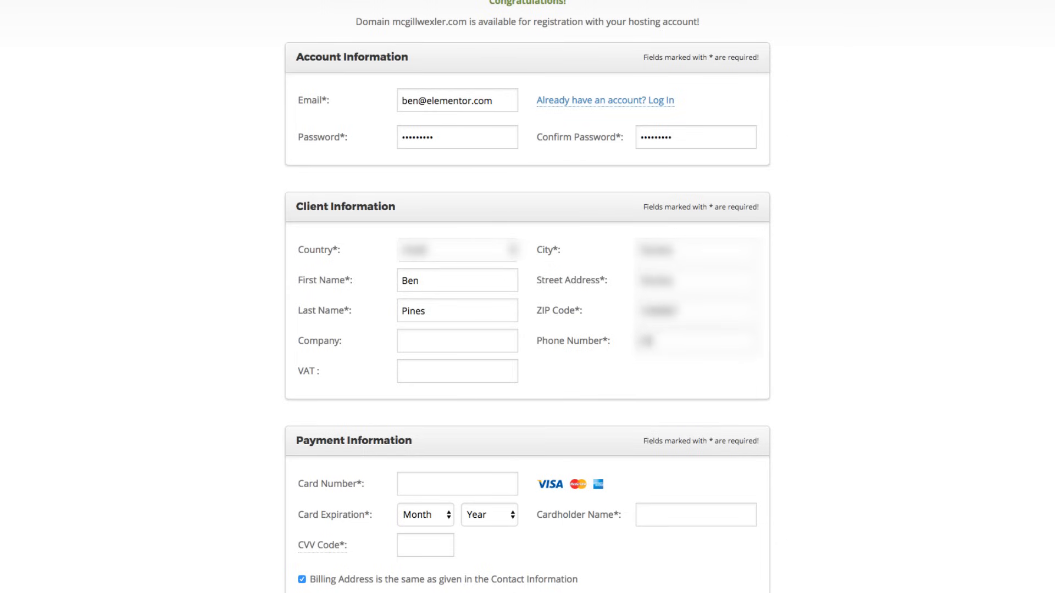
- Enter the payment card details and agree to the Terms of Service
scroll(643, 340, down, 3)
click(434, 312)
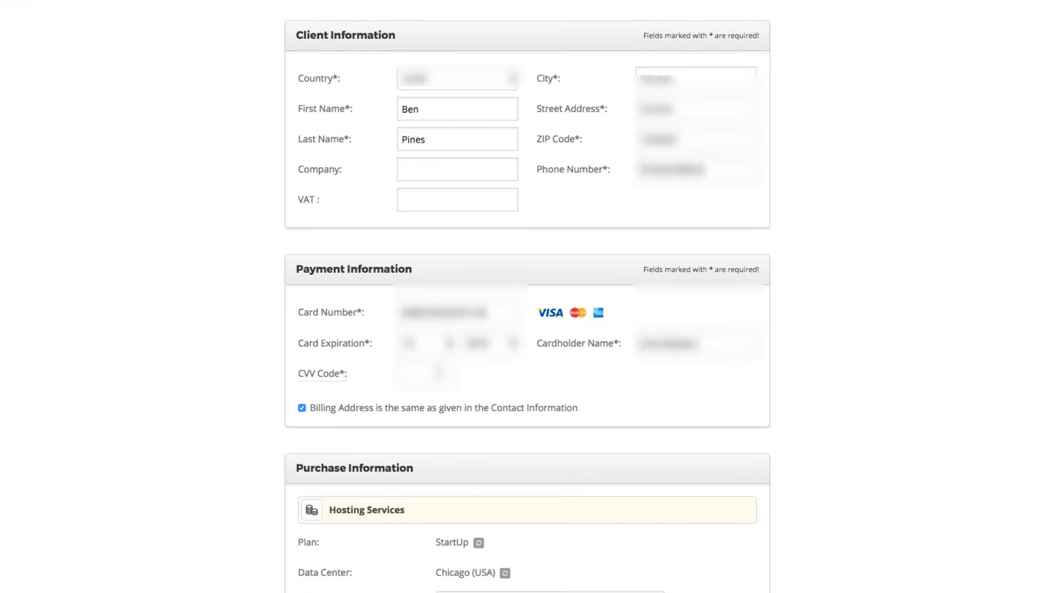
click(436, 373)
text(***)
scroll(496, 220, down, 10)
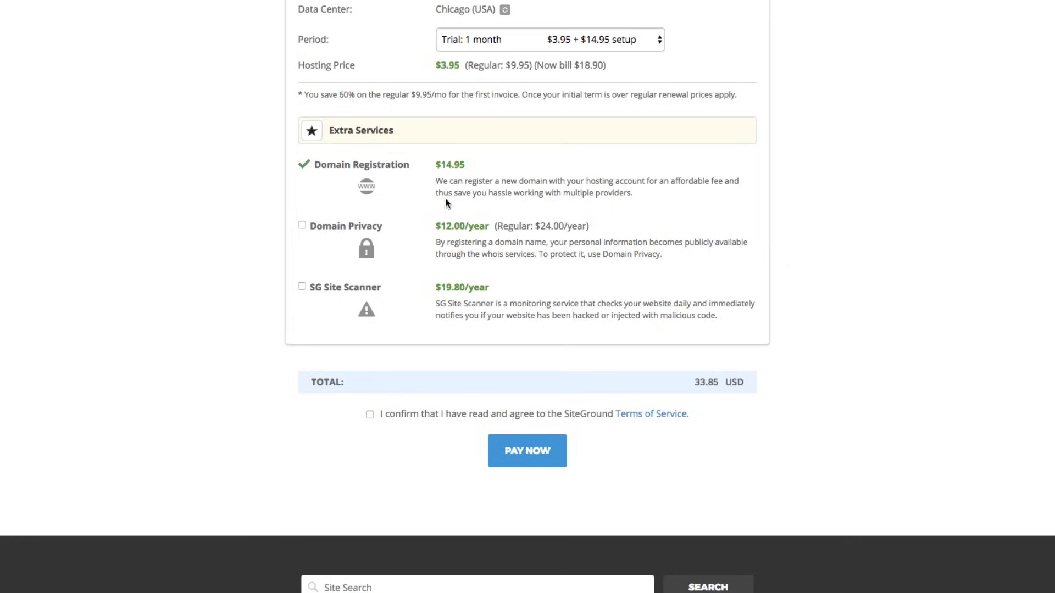
scroll(445, 197, down, 2)
click(370, 356)
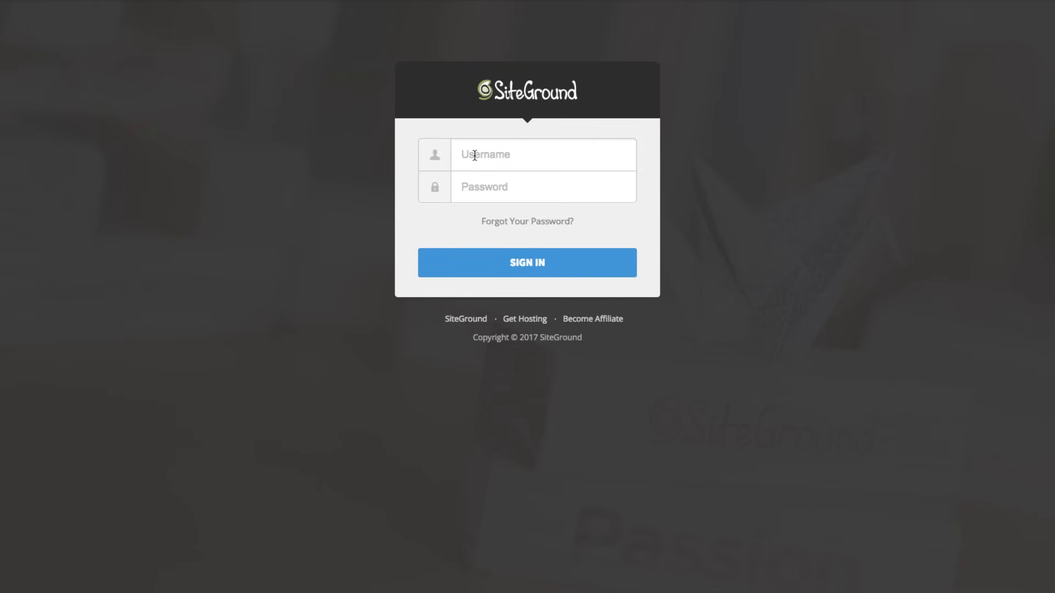
- Sign in to the SiteGround customer area with the saved login suggestion
text(???)
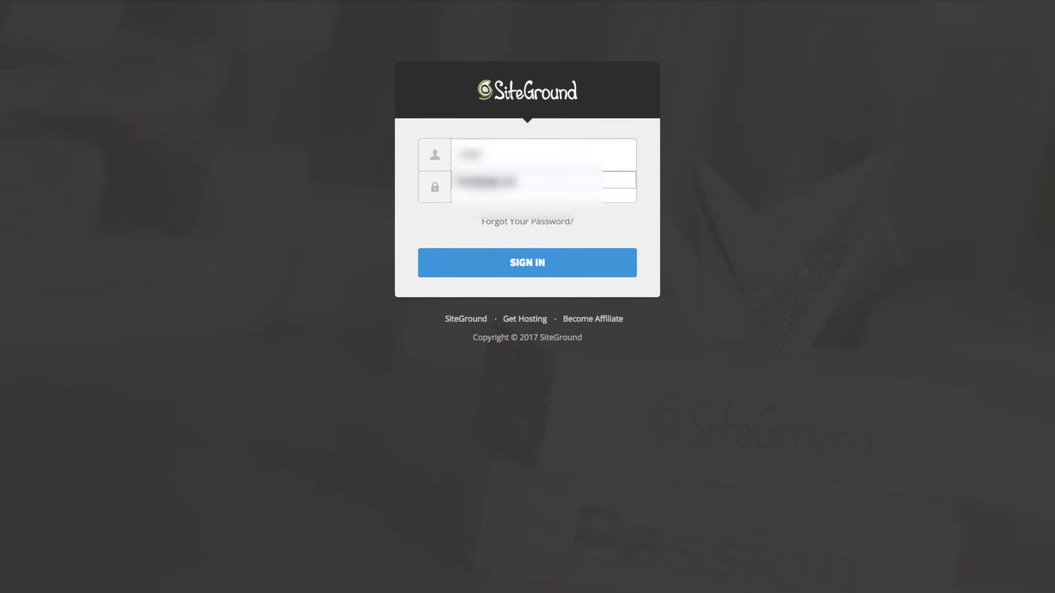
key(Down)
key(Return)
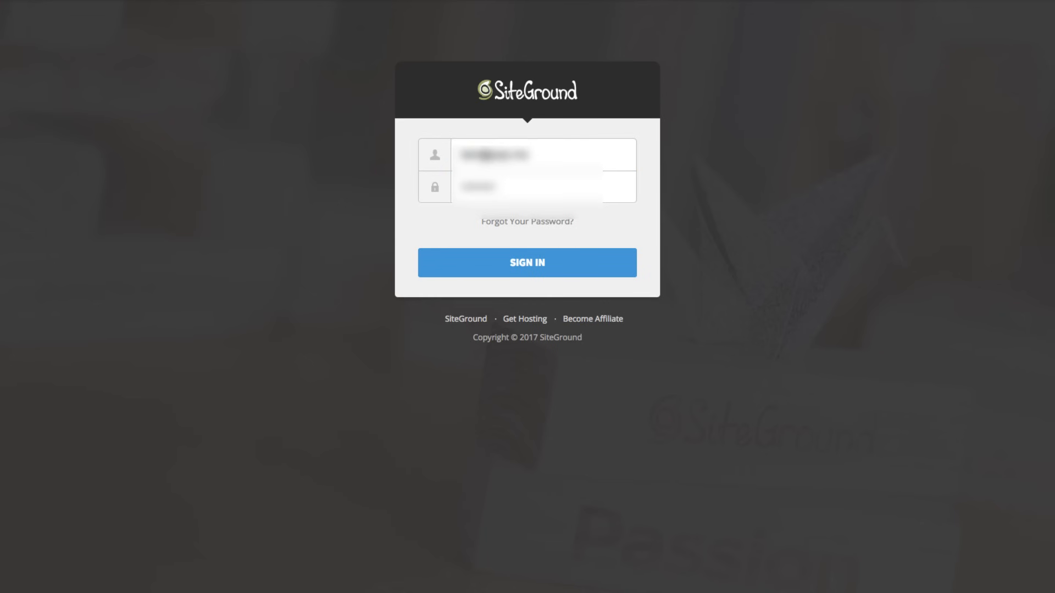
click(478, 271)
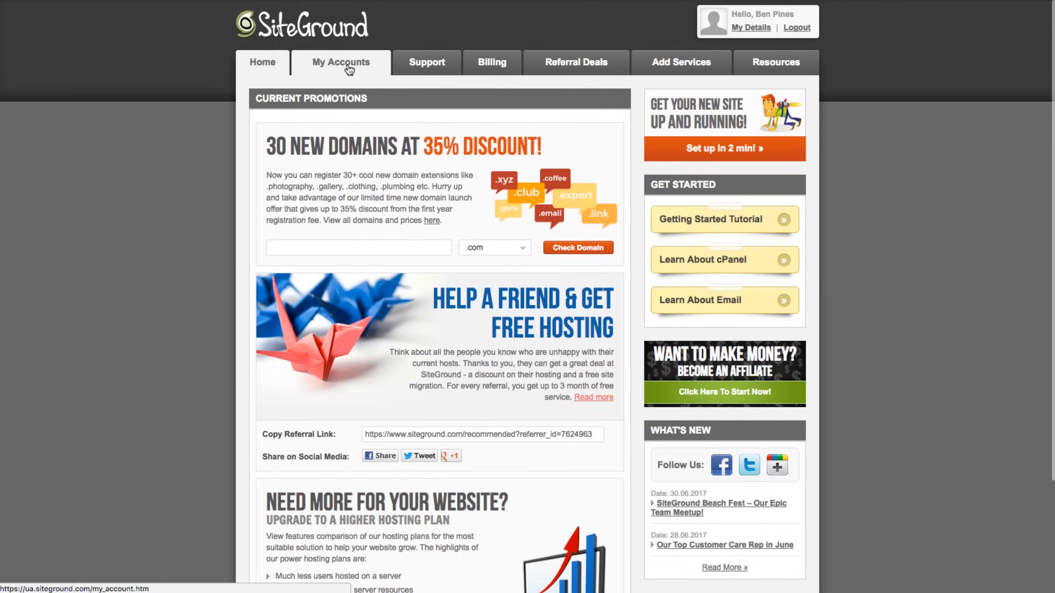
- Open cPanel with secure access for the mcgillwexler.com account from My Accounts
click(347, 67)
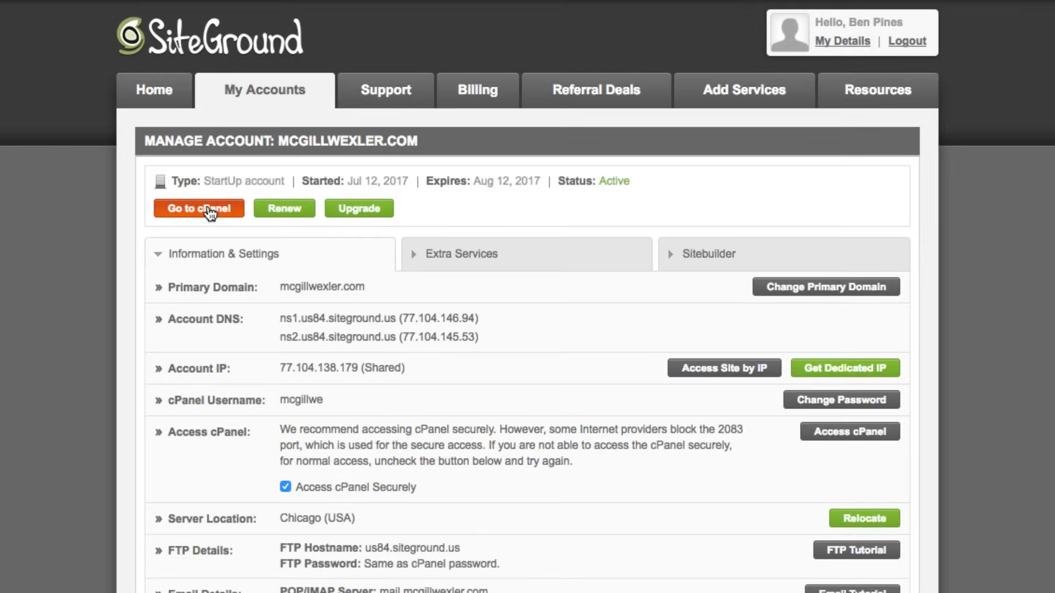
click(209, 208)
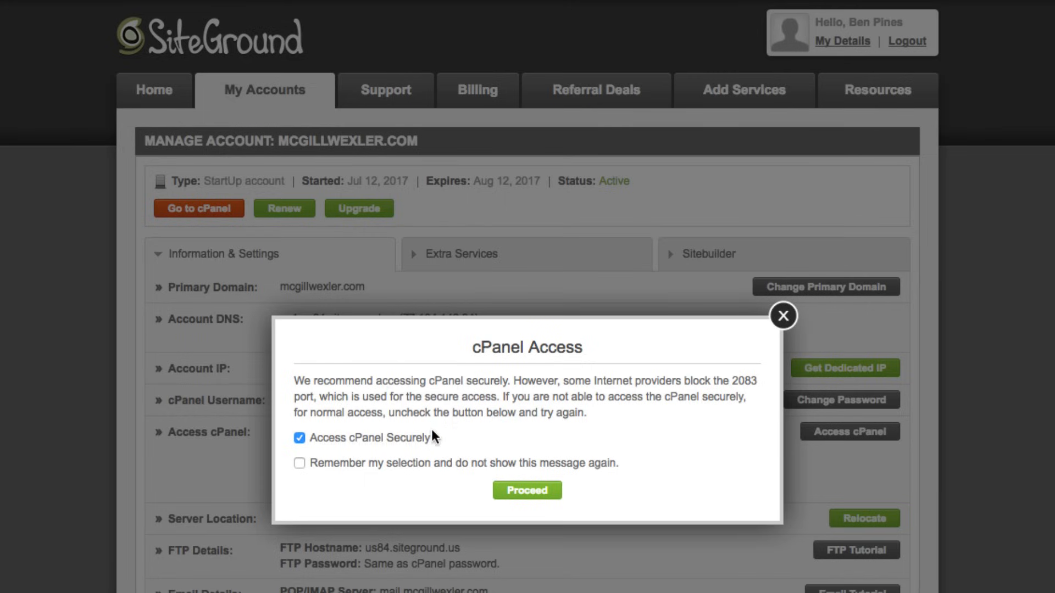
click(512, 492)
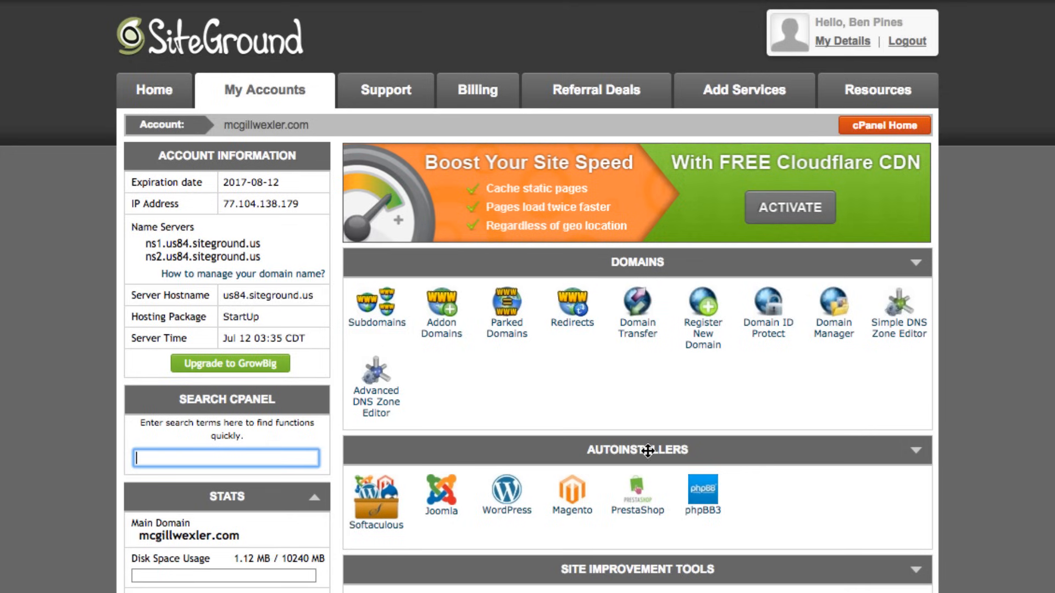
click(508, 497)
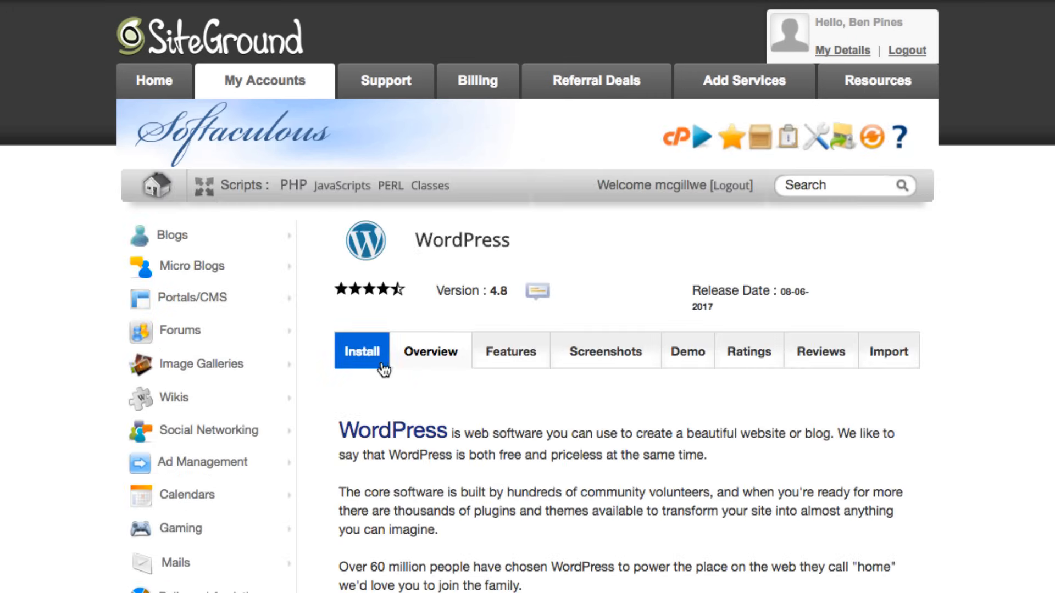
click(376, 361)
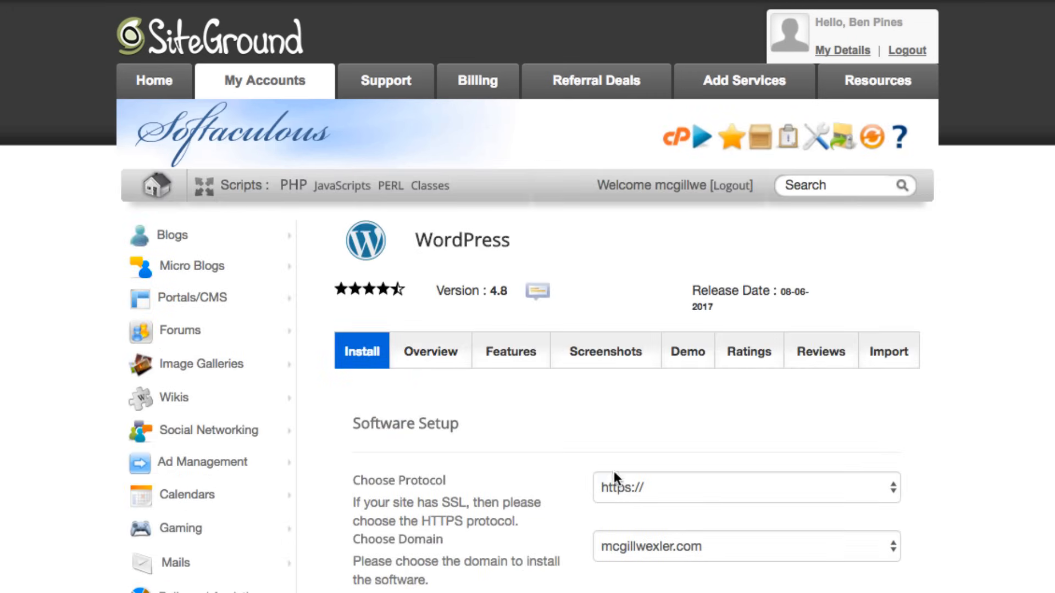
click(644, 477)
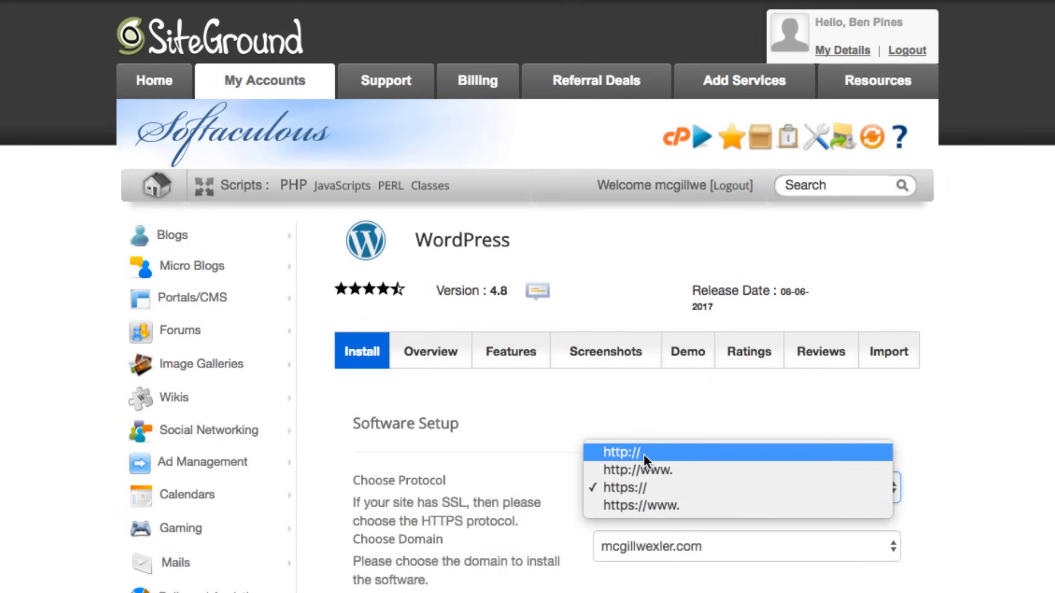
click(644, 454)
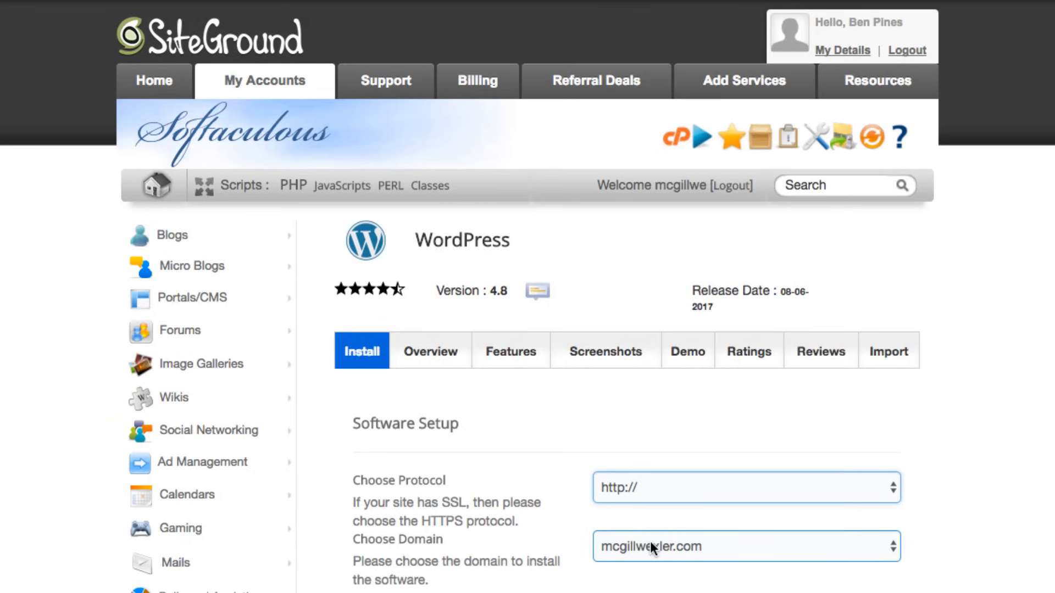
- Replace the default site name with 'WordPress'
scroll(651, 542, down, 5)
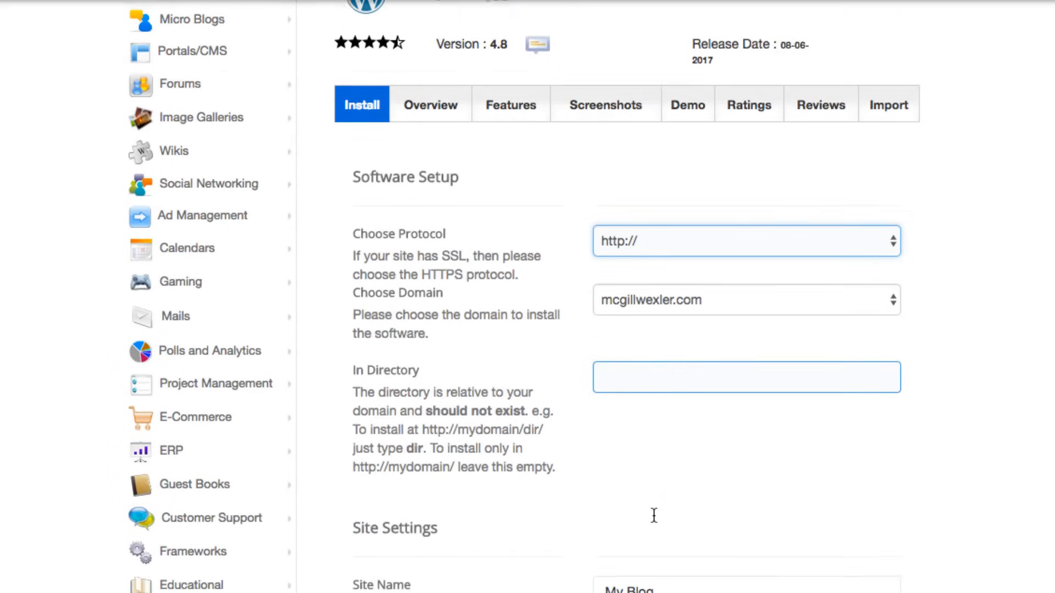
scroll(654, 516, down, 2)
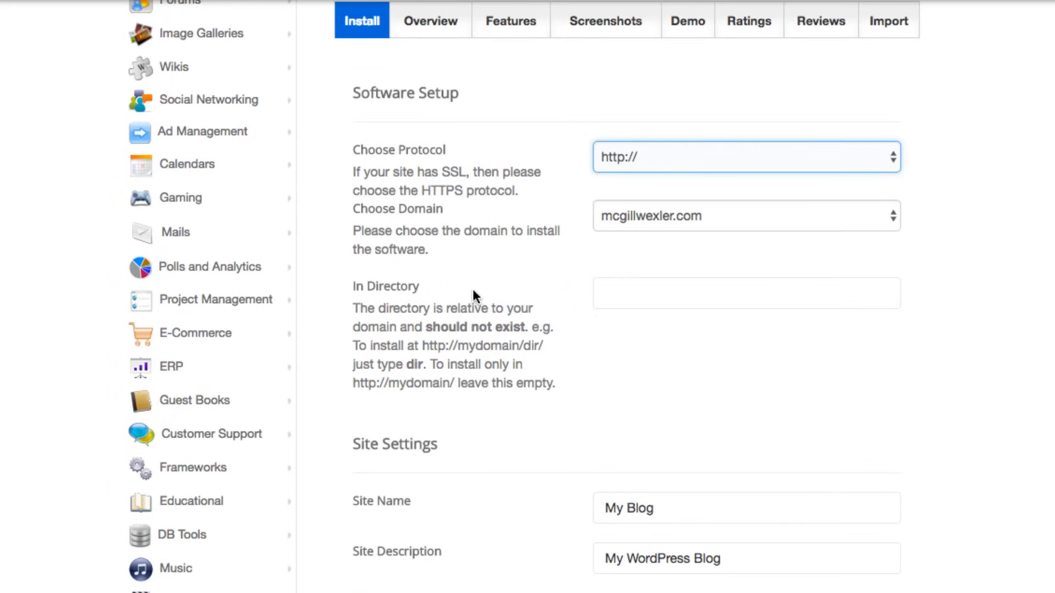
scroll(626, 379, down, 3)
click(636, 357)
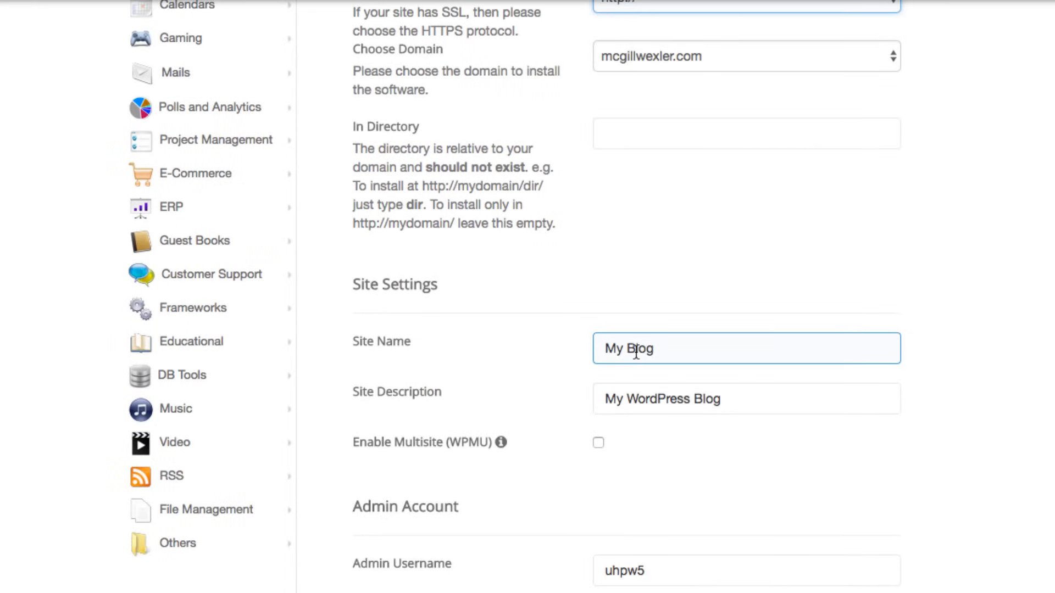
triple_click(640, 351)
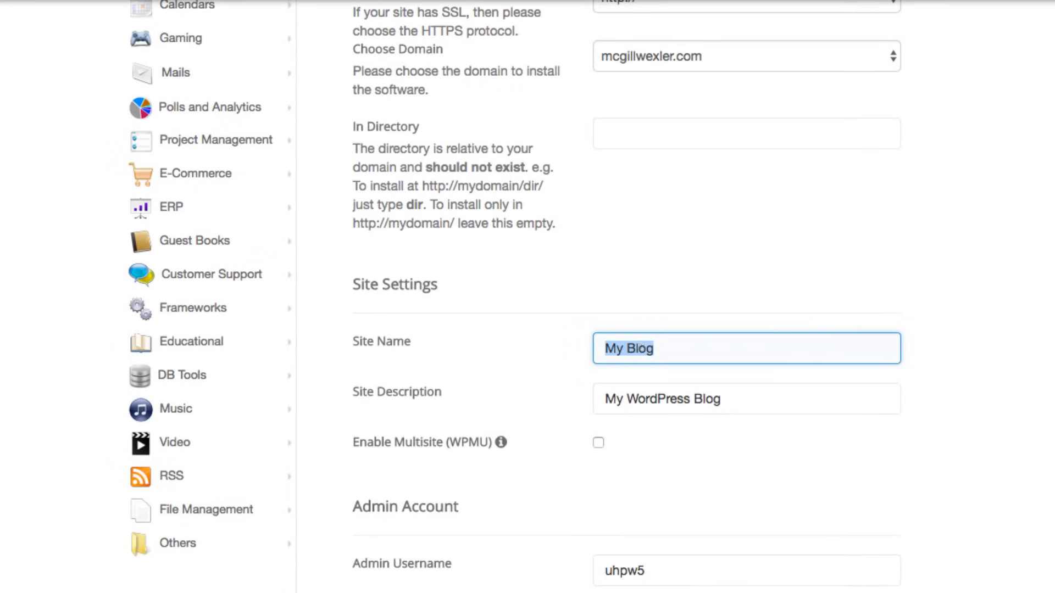
text(WordPress)
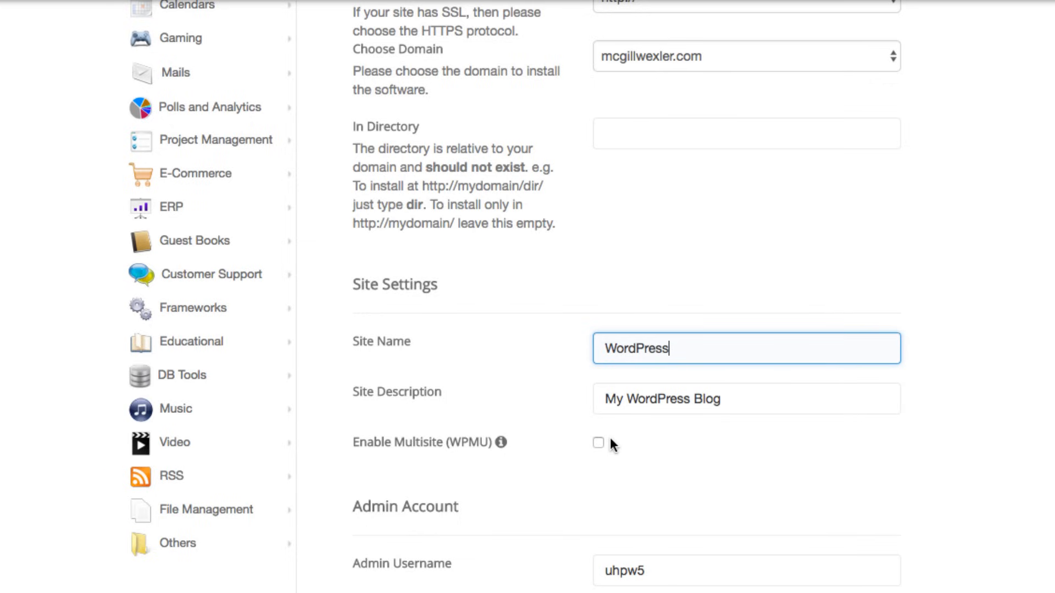
scroll(610, 438, down, 3)
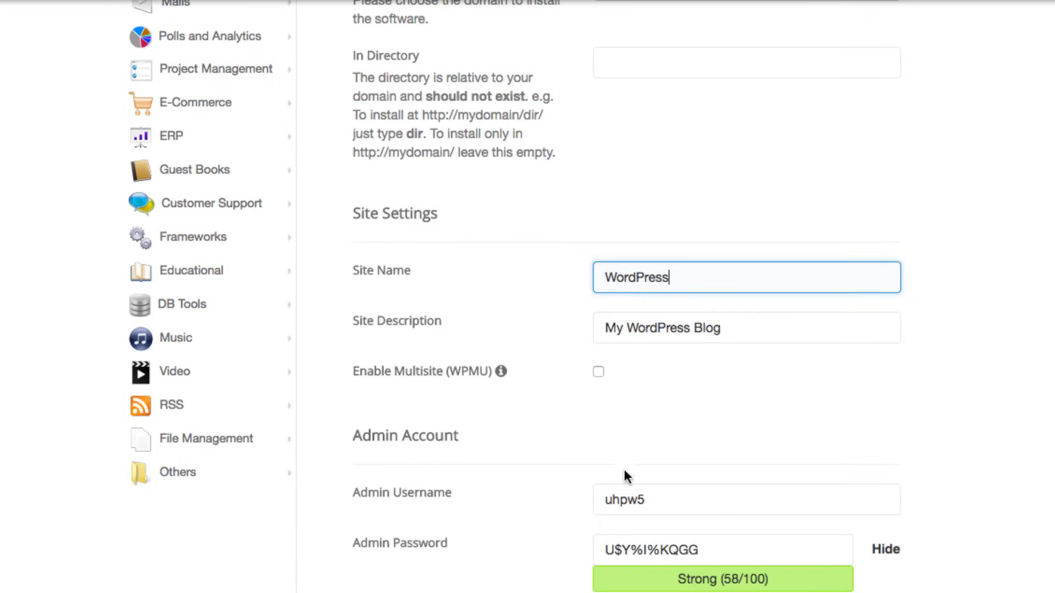
- Set a custom admin username, a new admin password and the admin e-mail
click(615, 499)
double_click(614, 499)
text(ben)
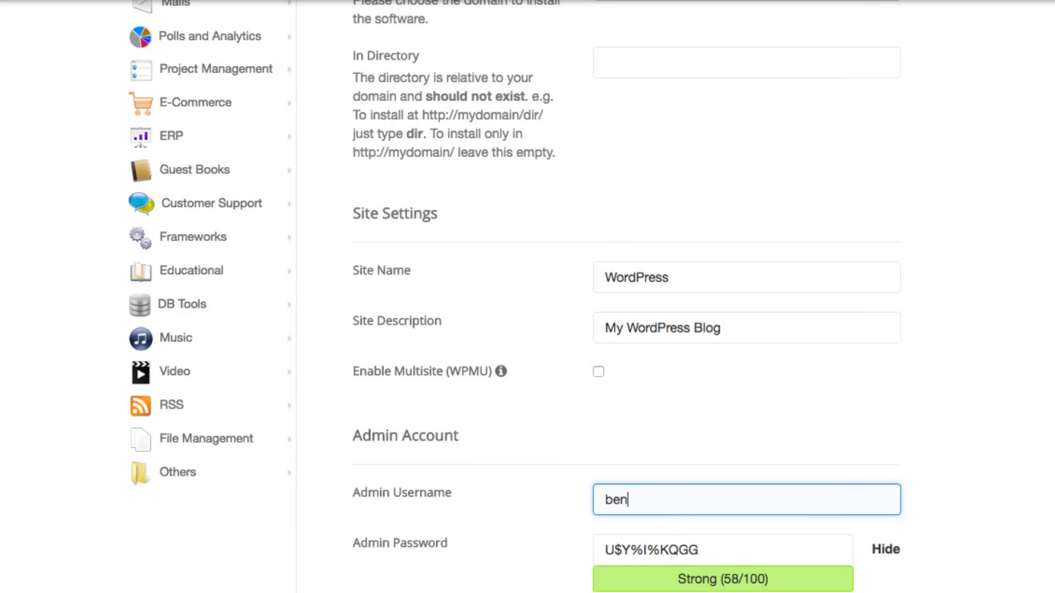
click(690, 548)
double_click(688, 548)
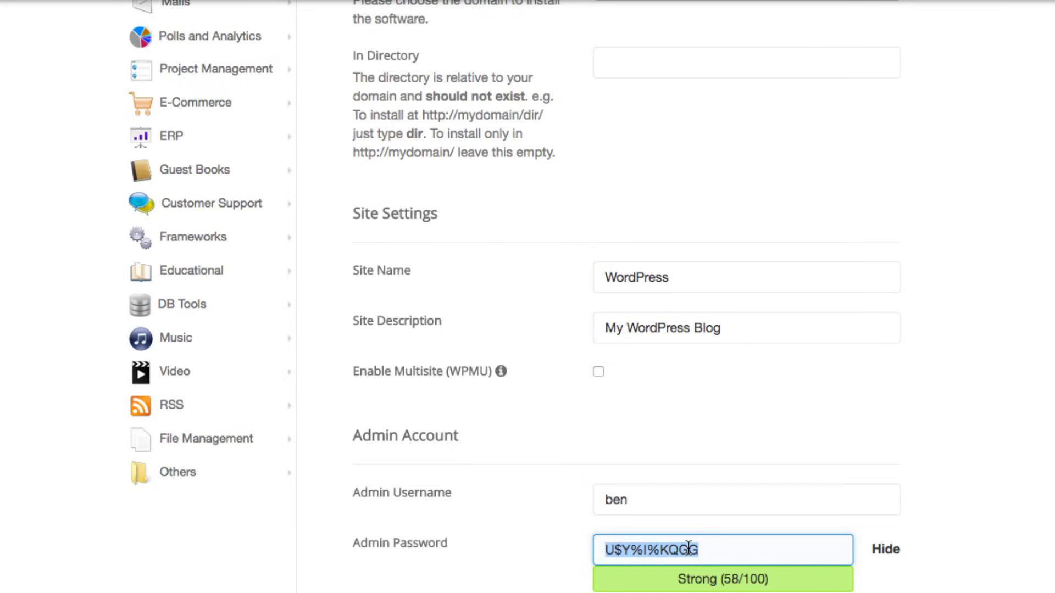
click(885, 549)
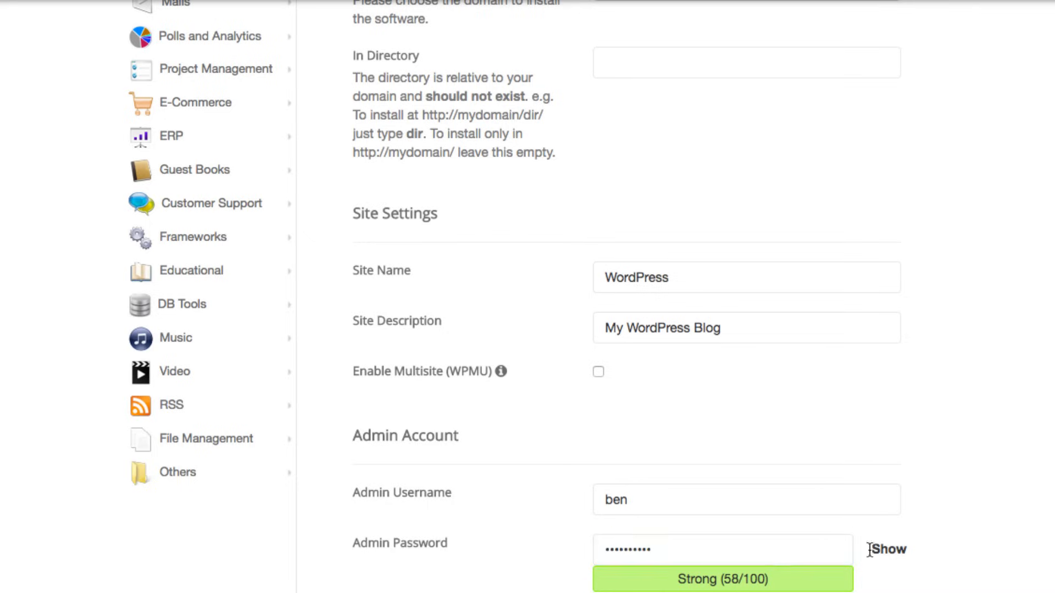
double_click(717, 555)
text(test)
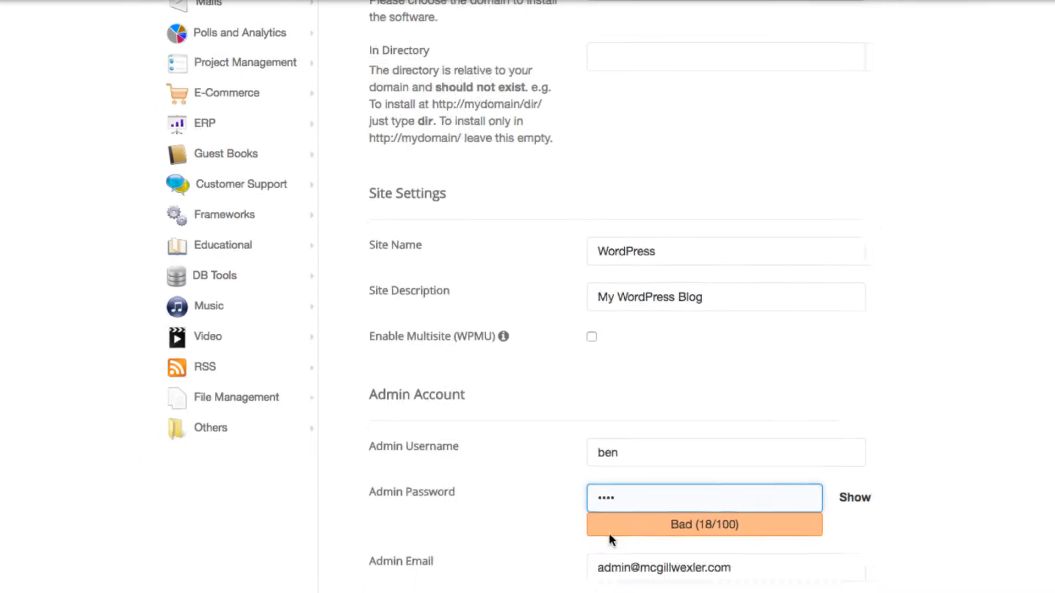
click(567, 537)
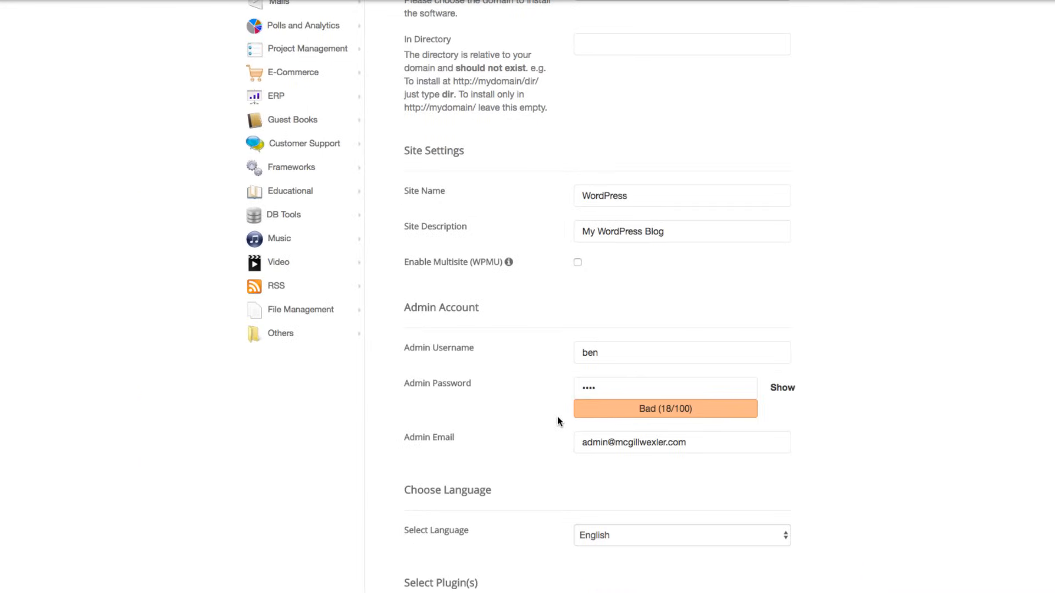
double_click(597, 444)
text(ben)
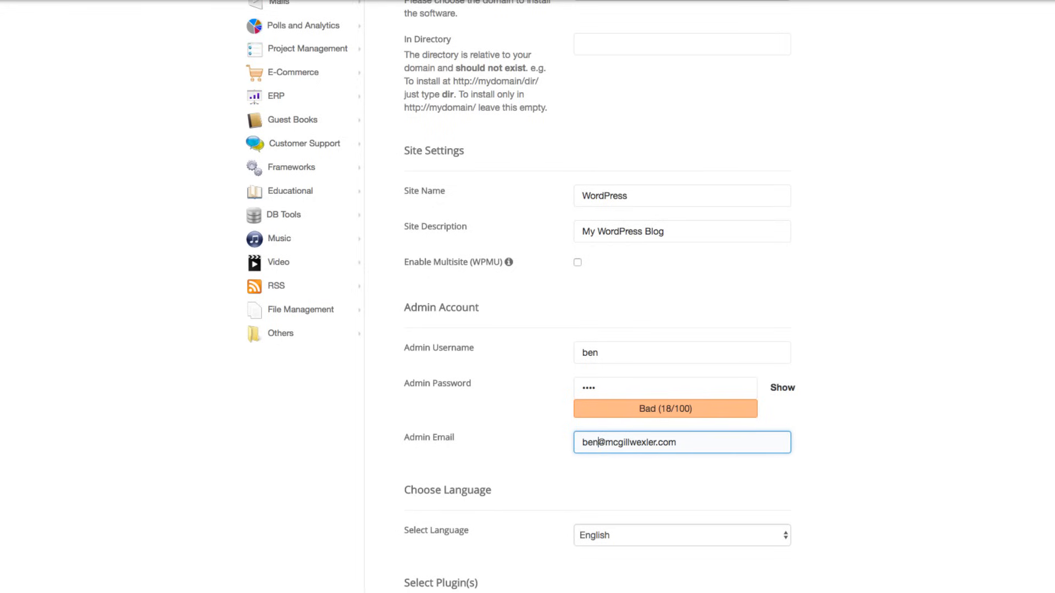
- Start the WordPress installation from the bottom of the form
scroll(616, 466, down, 5)
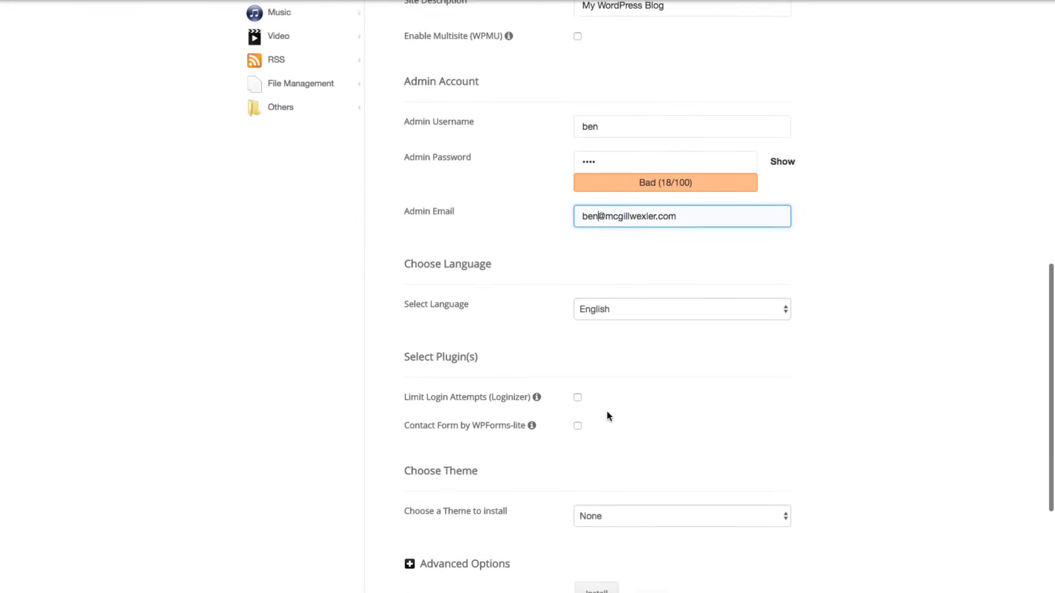
scroll(609, 417, down, 1)
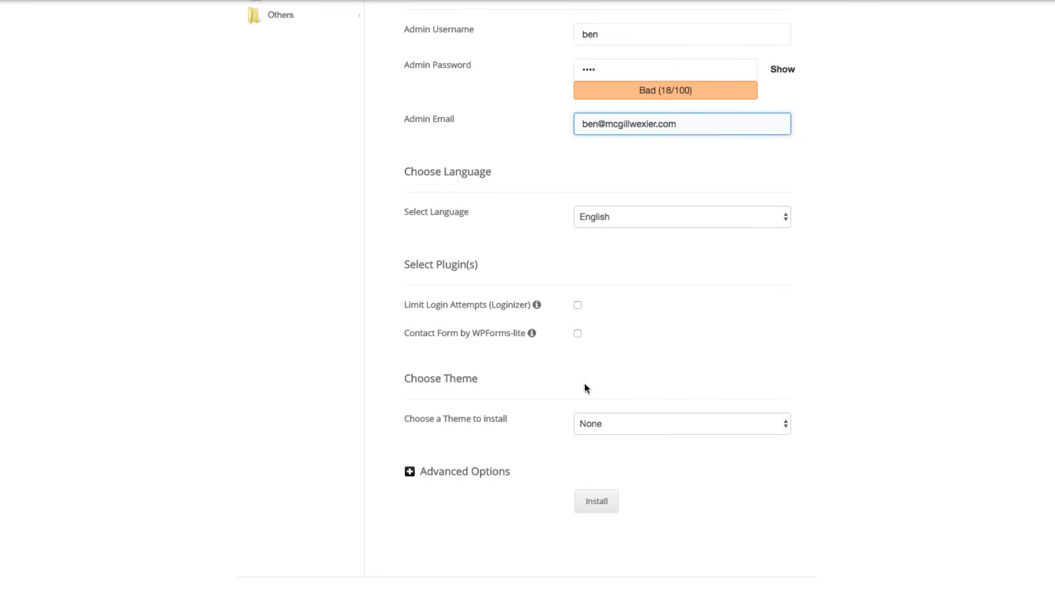
scroll(585, 393, down, 3)
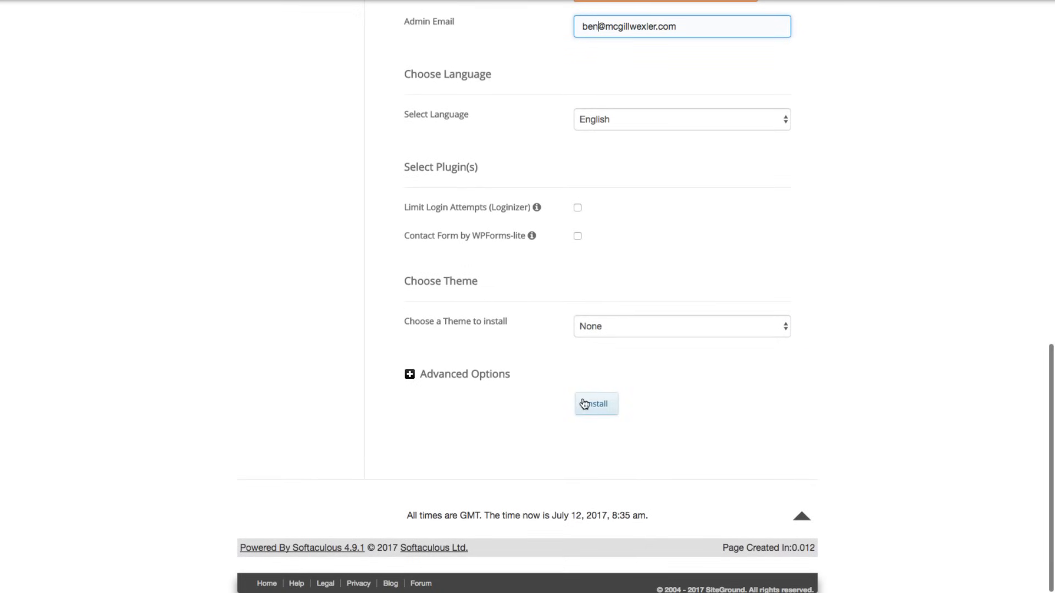
click(589, 404)
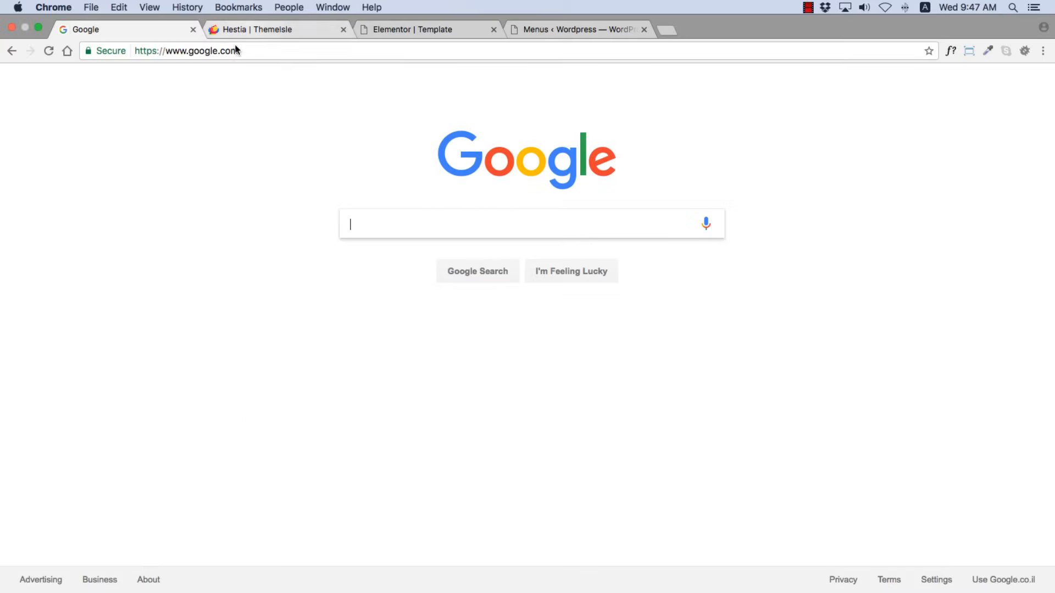
- Load the new mcgillwexler.com site in the current Chrome tab
click(237, 36)
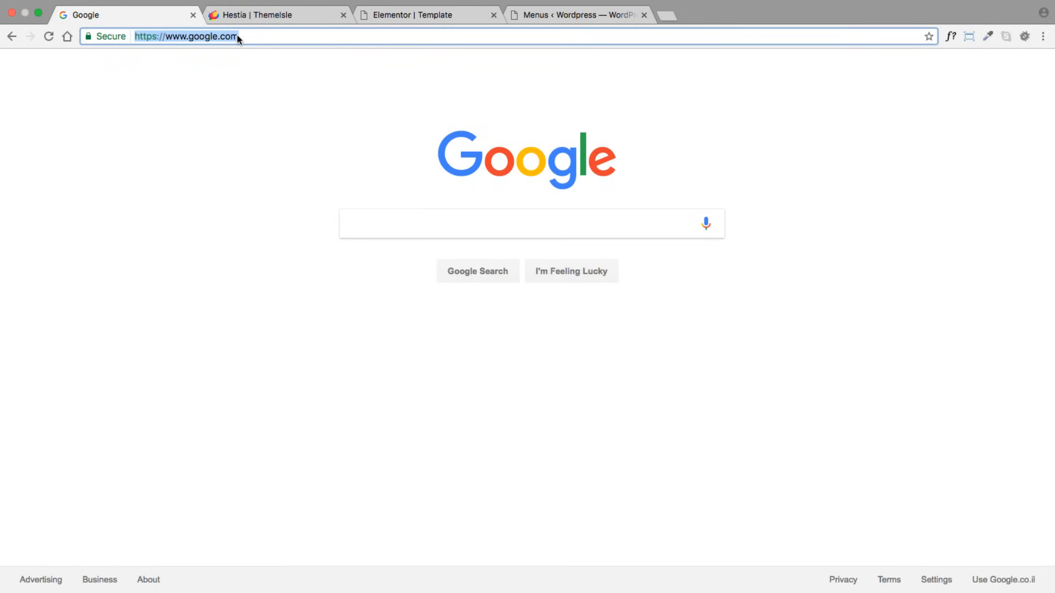
text(mcgill)
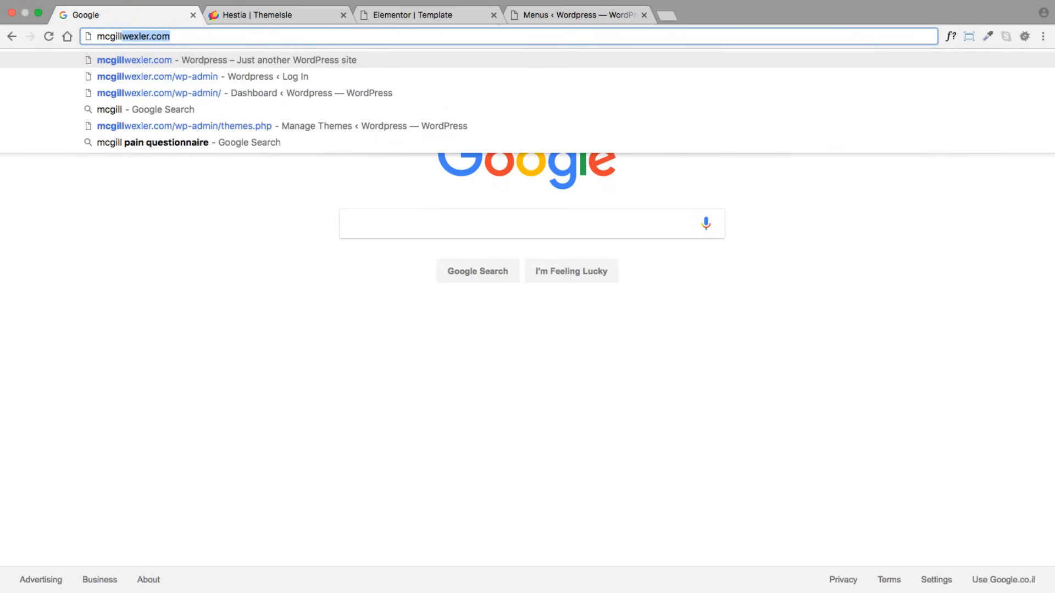
key(Return)
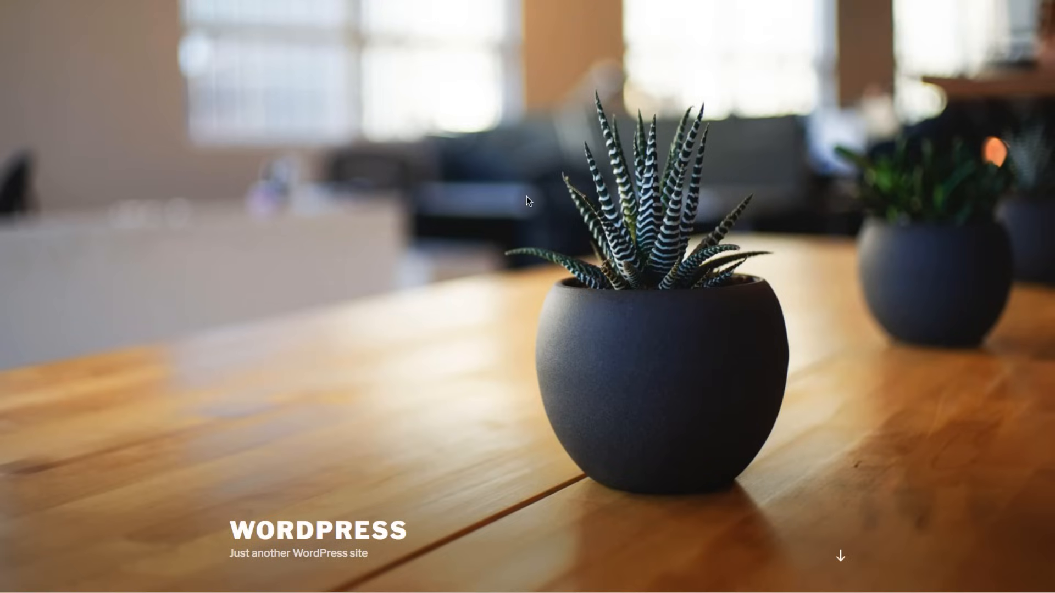
scroll(527, 197, down, 3)
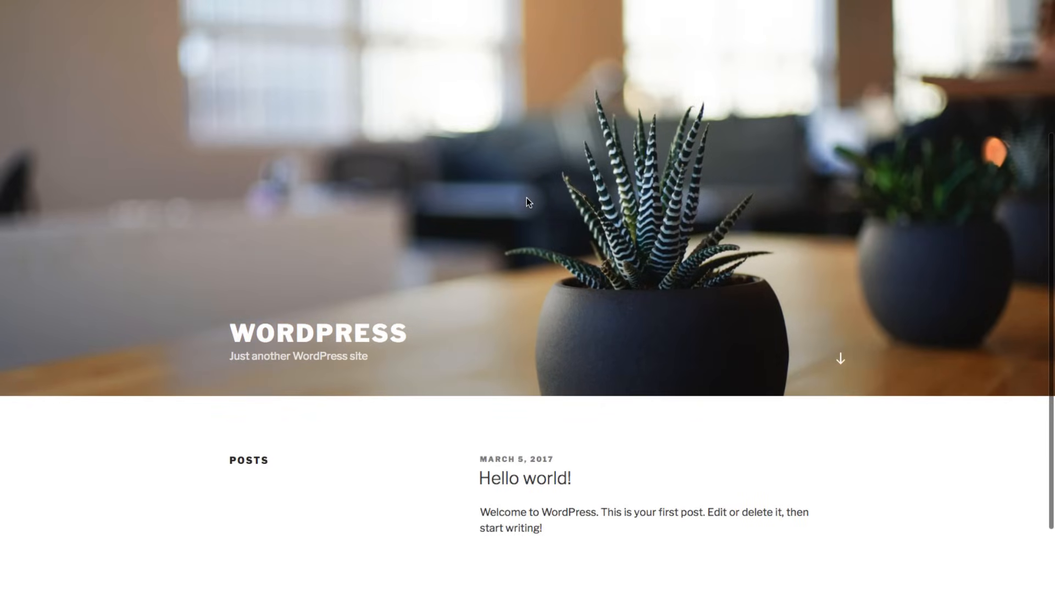
scroll(513, 224, up, 3)
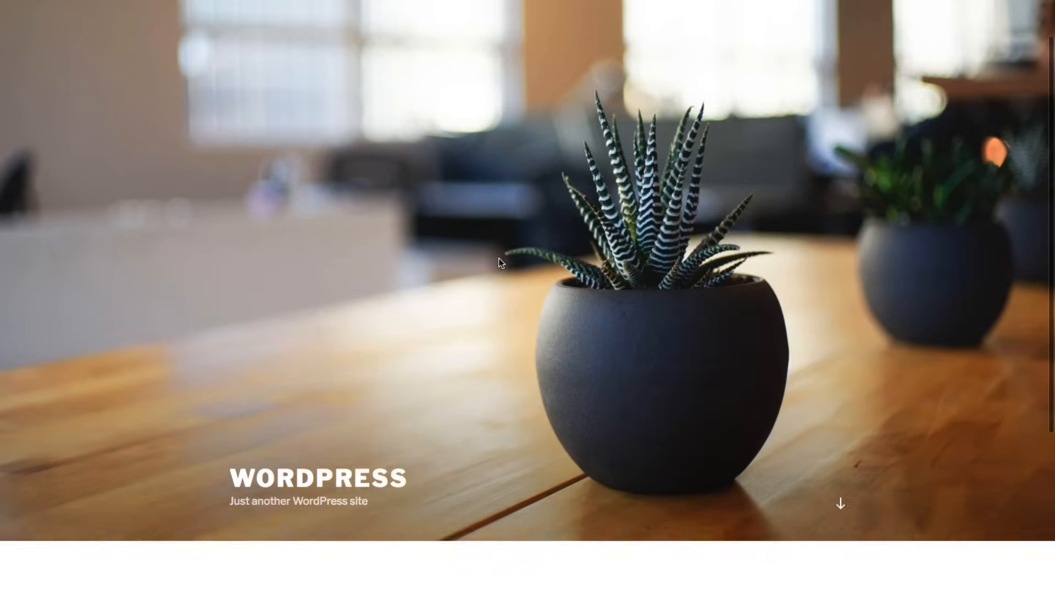
scroll(498, 261, down, 3)
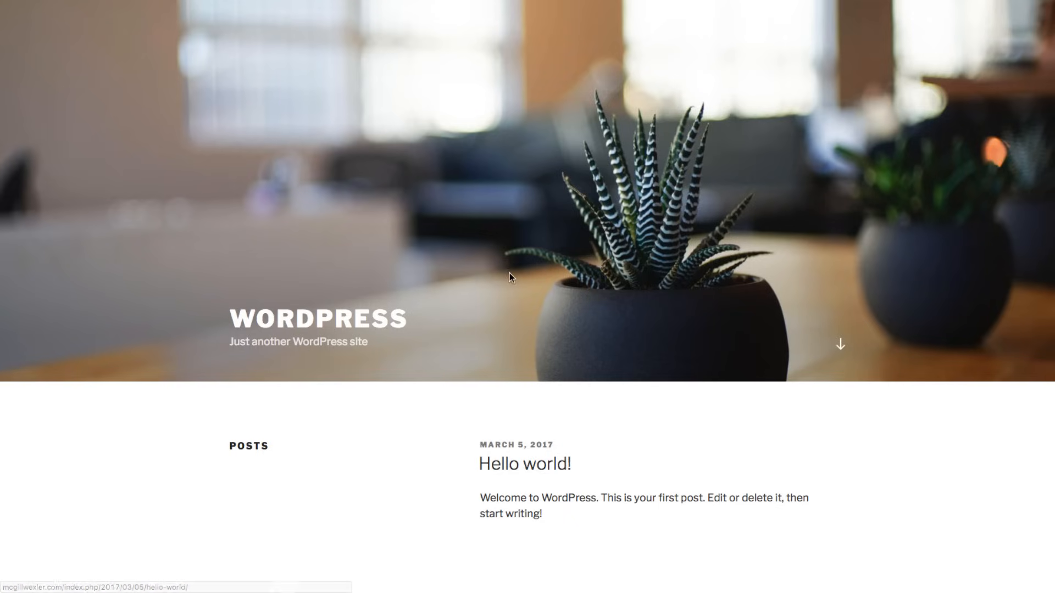
scroll(508, 248, up, 2)
scroll(511, 235, up, 3)
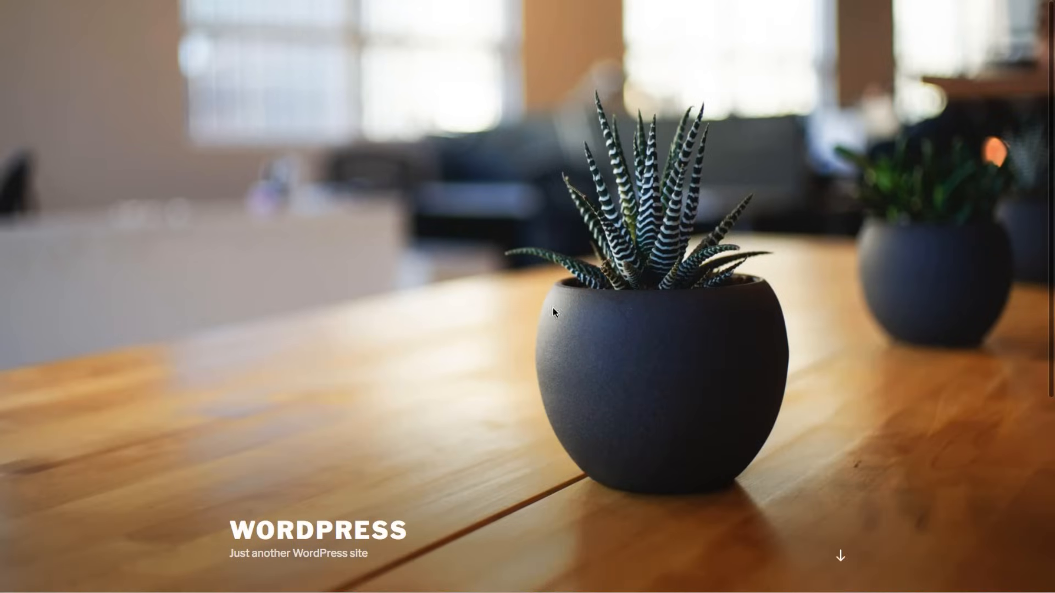
scroll(585, 303, down, 3)
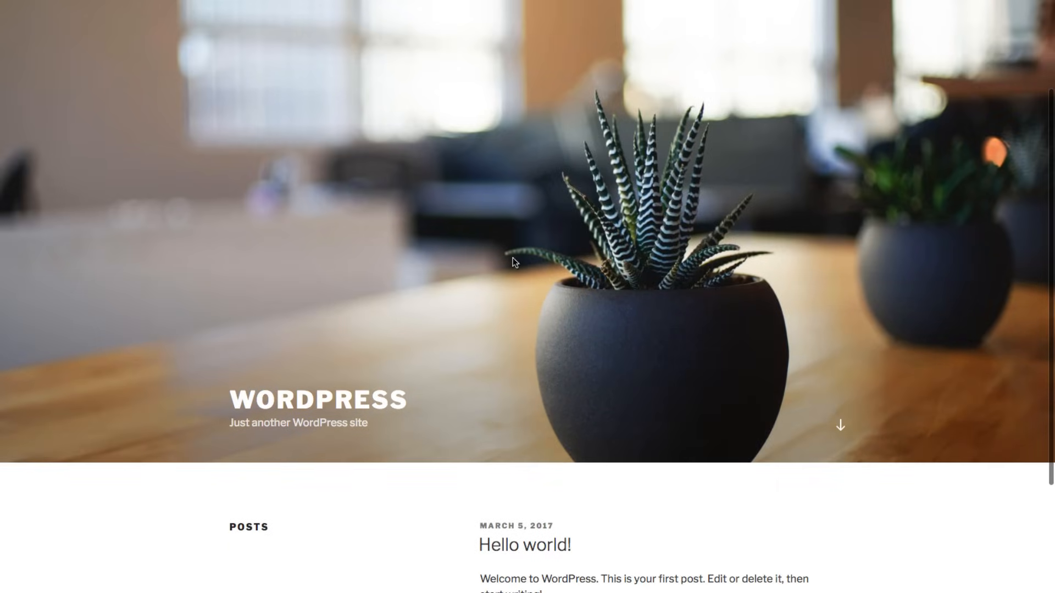
scroll(494, 256, down, 3)
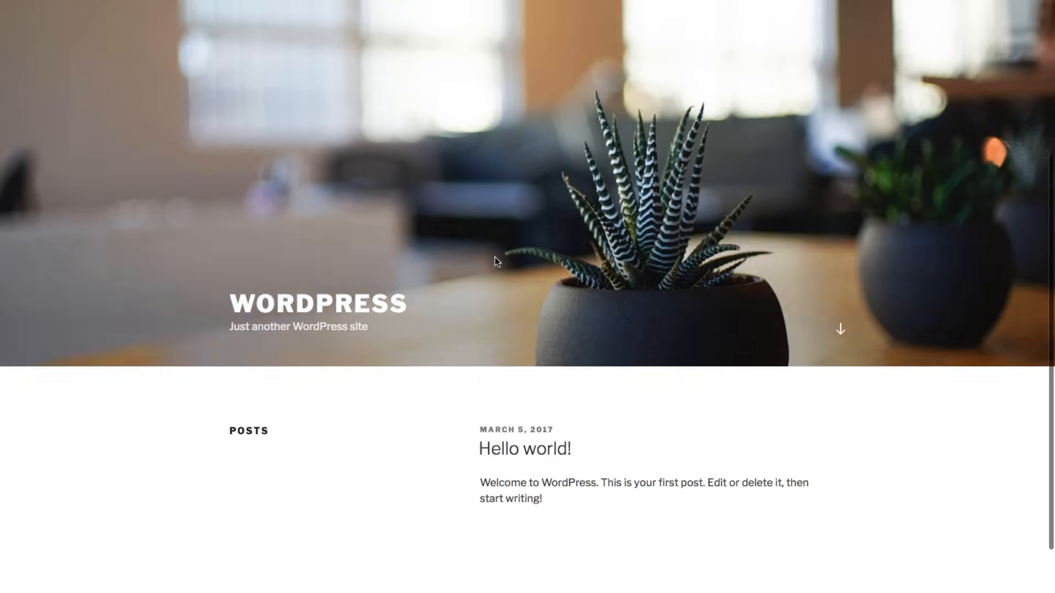
scroll(494, 256, up, 5)
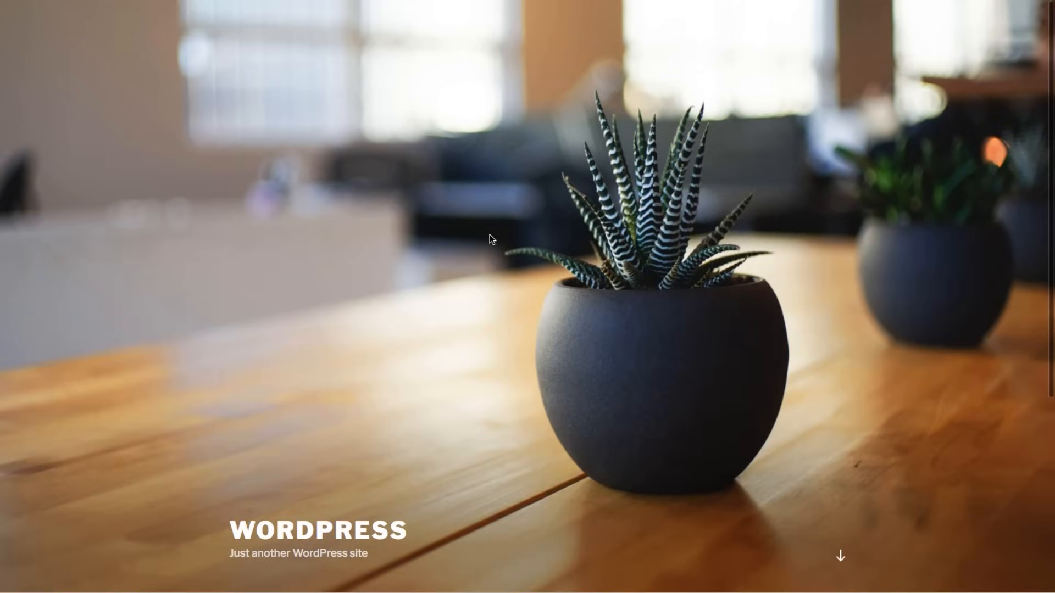
scroll(490, 240, down, 5)
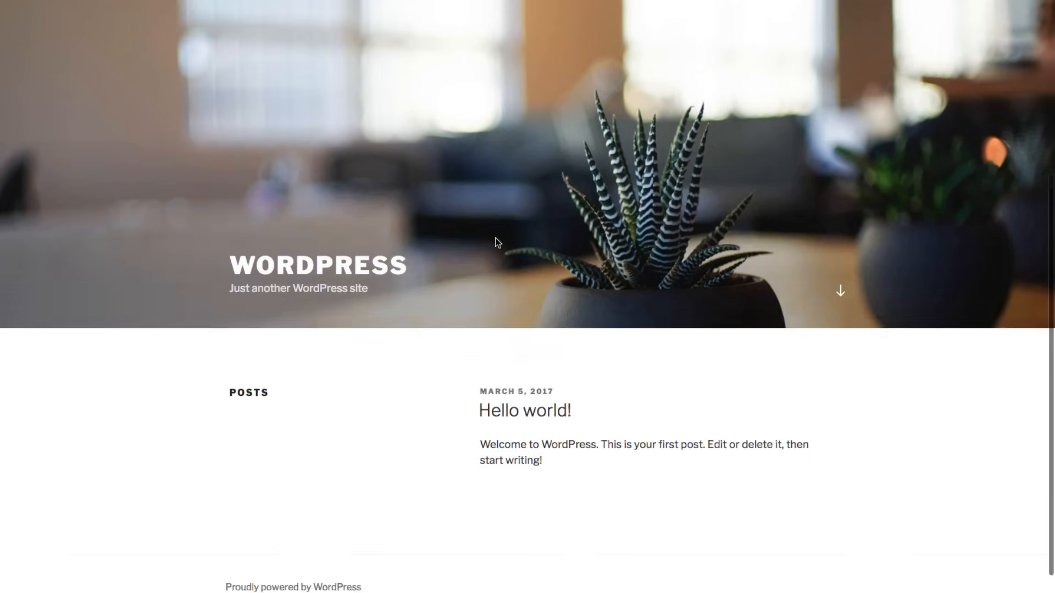
scroll(428, 132, up, 1)
scroll(422, 114, up, 4)
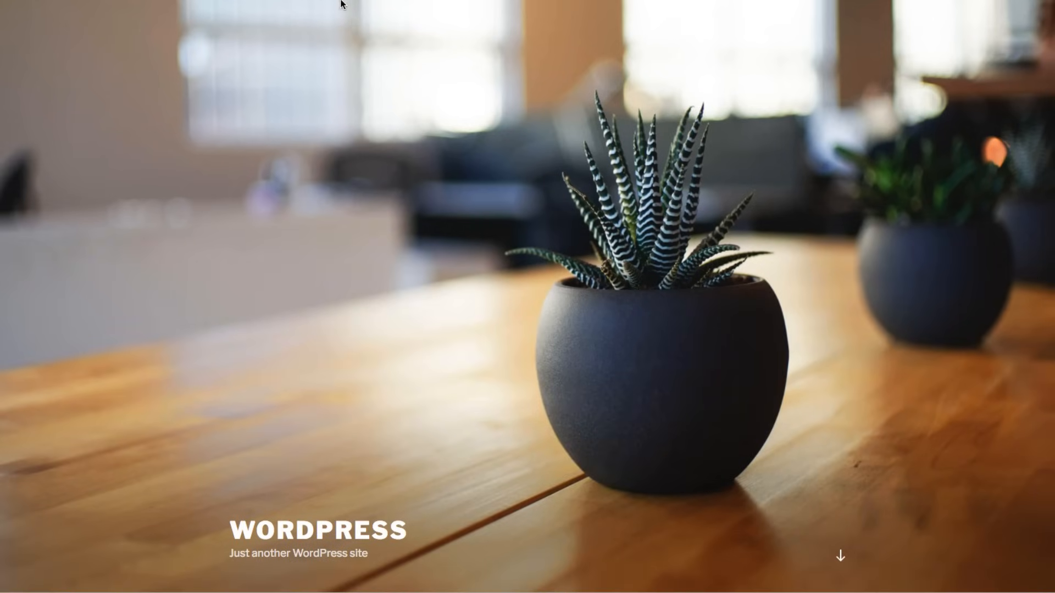
mouse_move(344, 1)
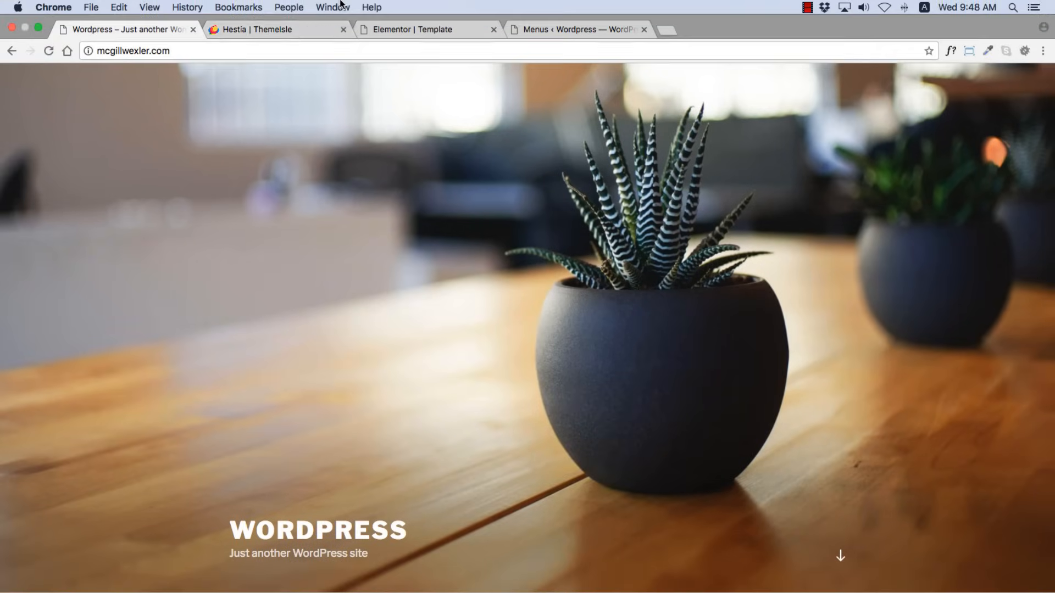
- Go to the site's /wp-admin login page
click(203, 47)
click(205, 37)
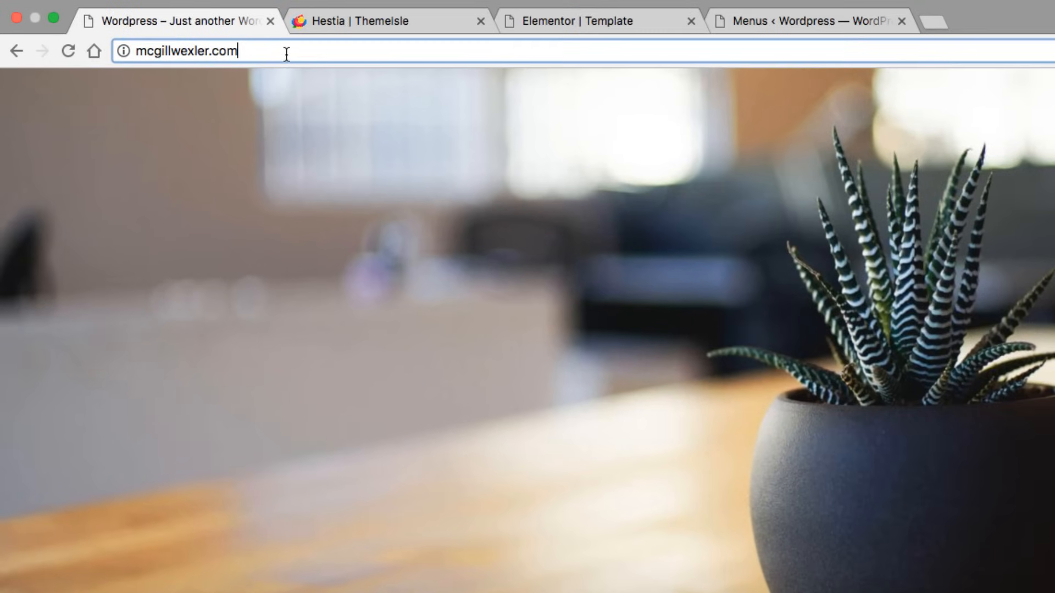
text(/)
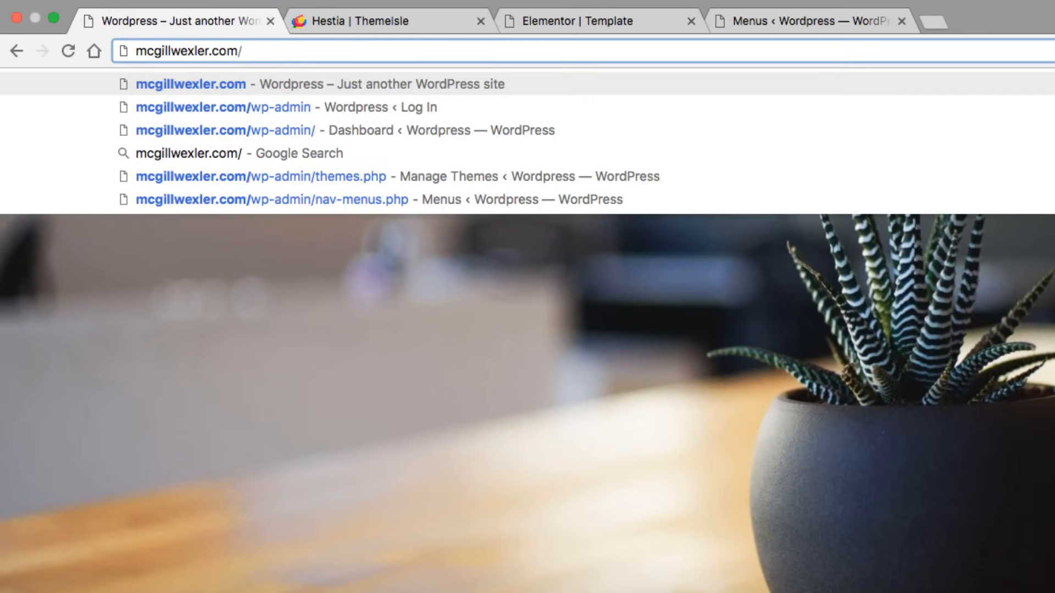
text(wp)
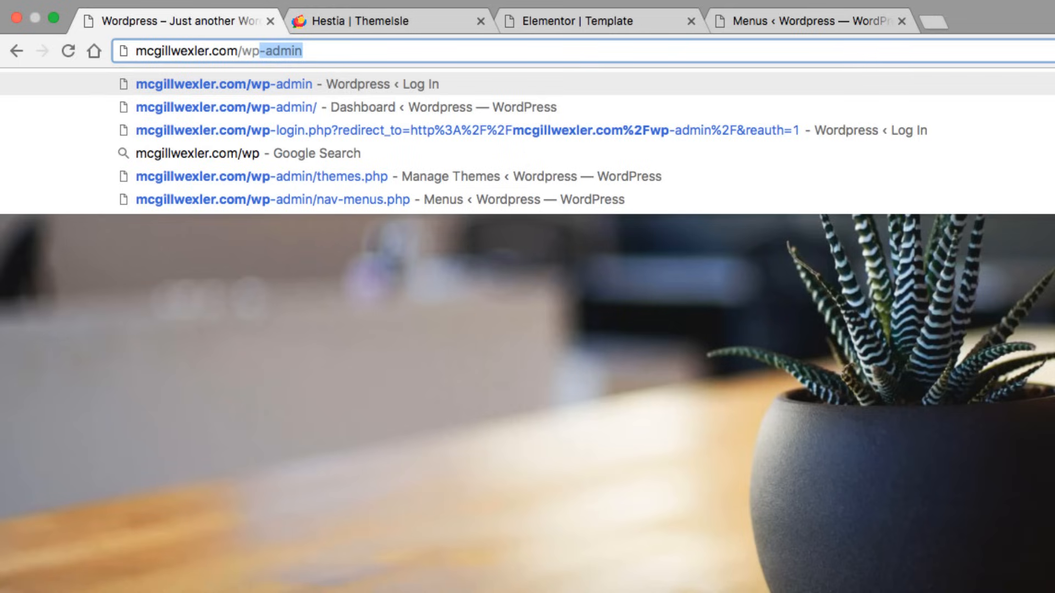
text(-admin)
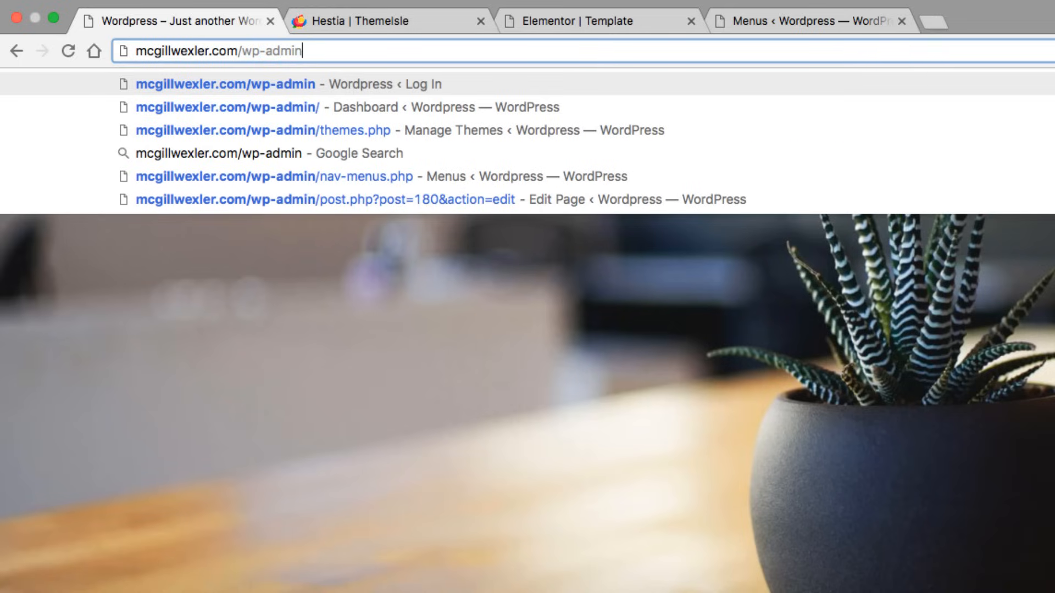
key(Return)
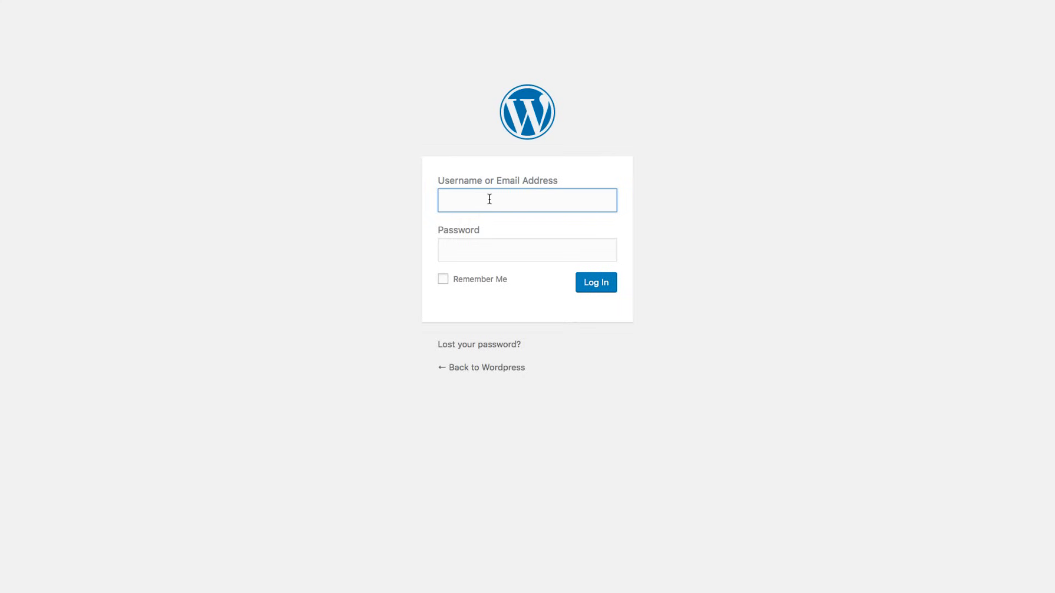
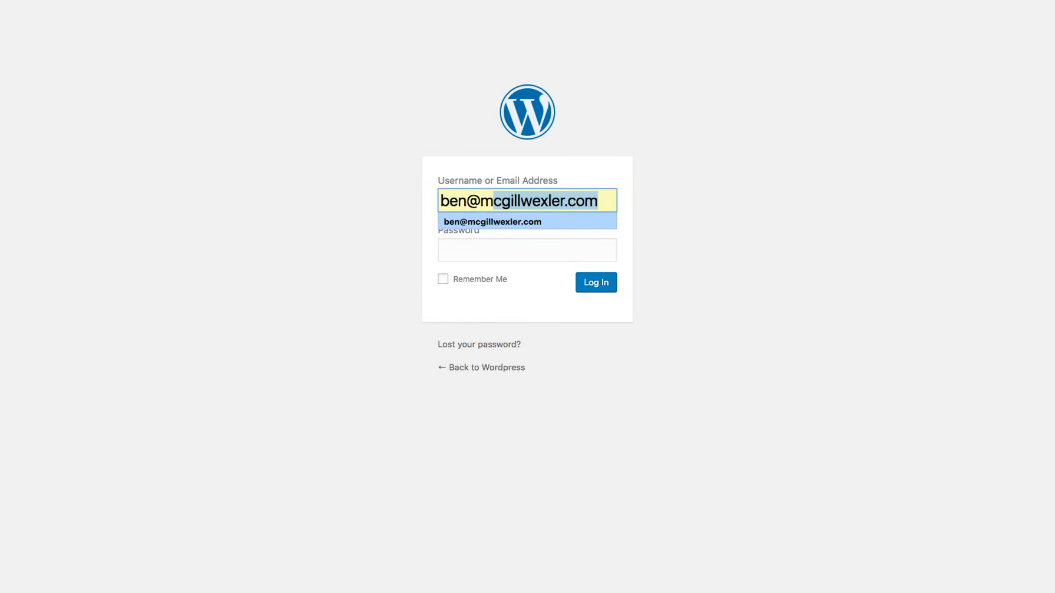
- Log in with the admin username and password to reach the Dashboard
key(Return)
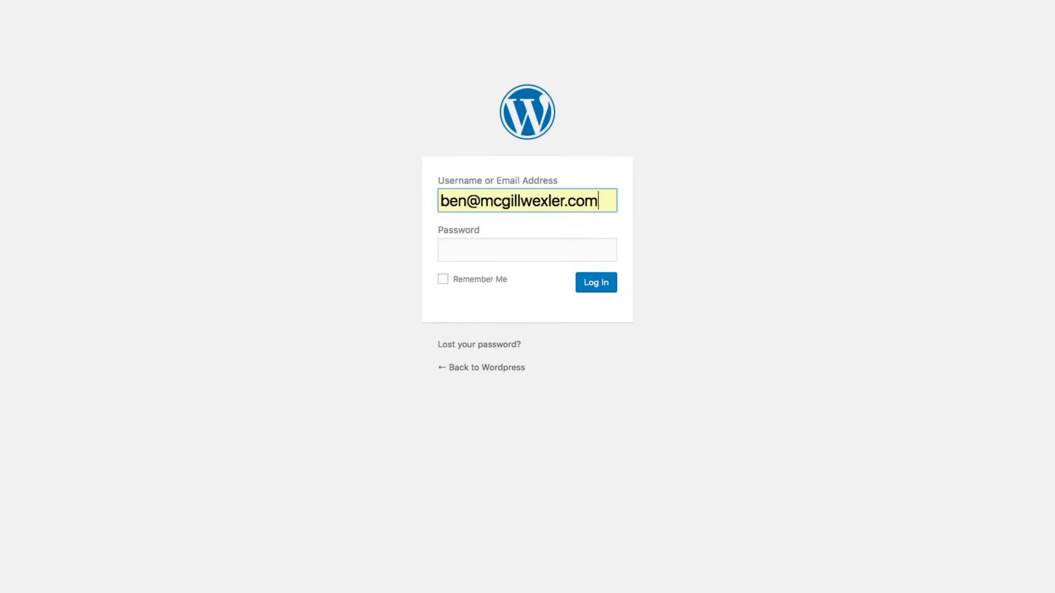
click(486, 248)
text(••••)
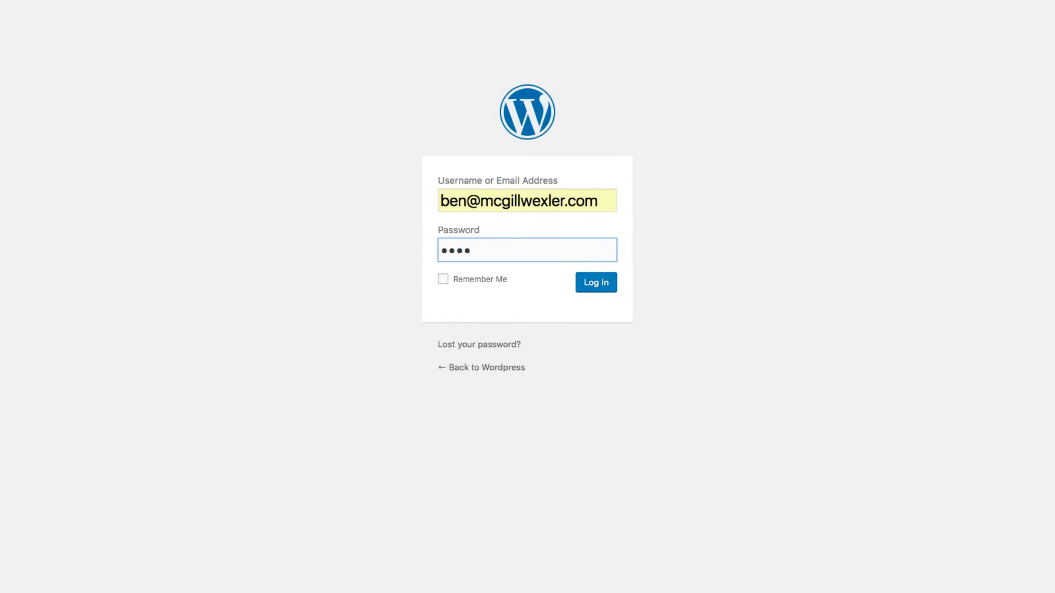
key(Return)
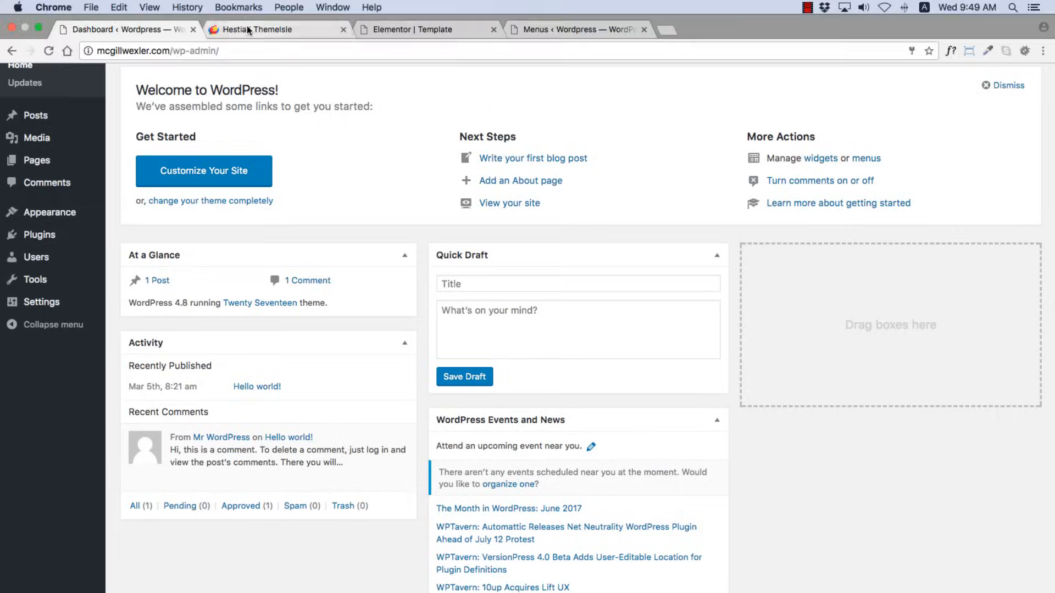
- Download the free Hestia theme zip from ThemeIsle, then switch back to the WordPress Dashboard
click(248, 30)
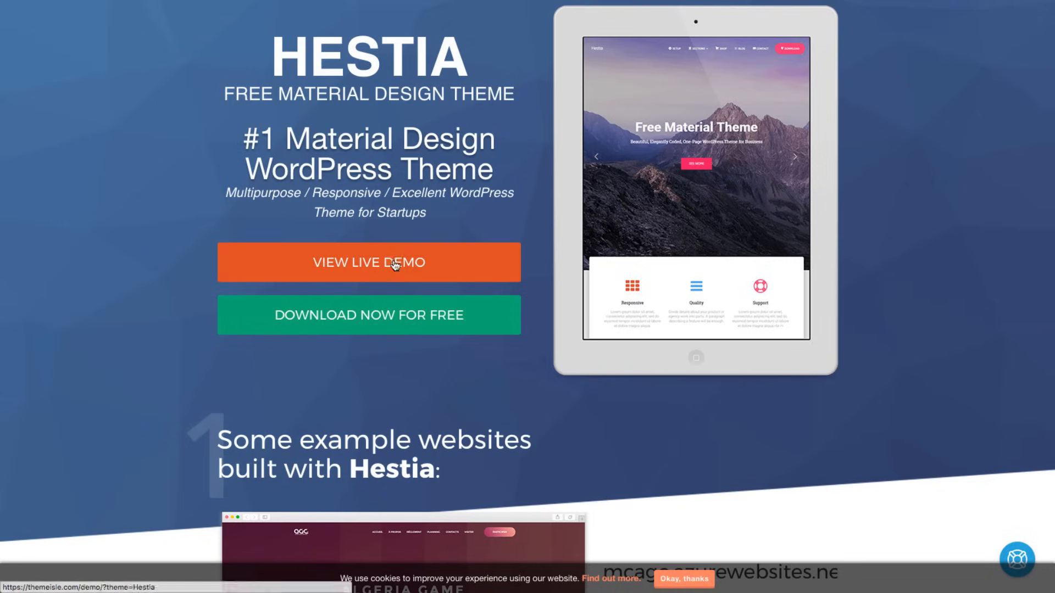
click(378, 316)
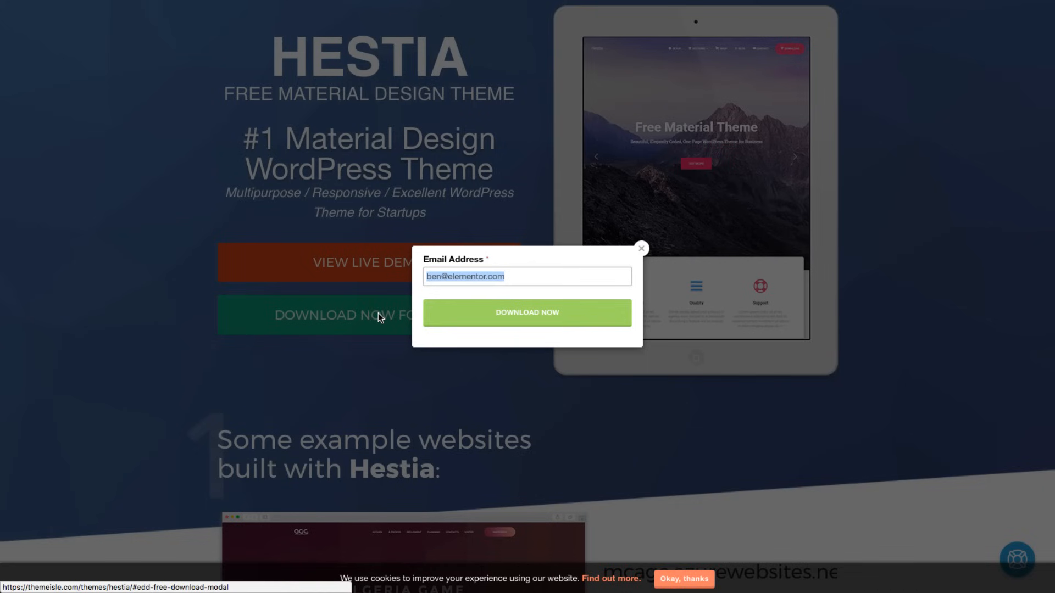
click(475, 316)
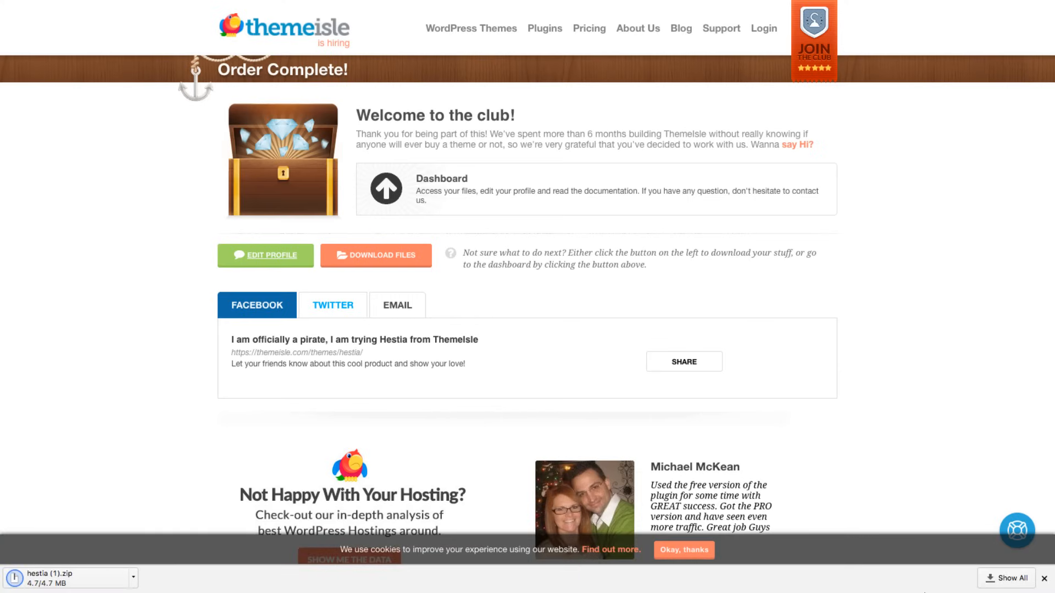
click(1044, 578)
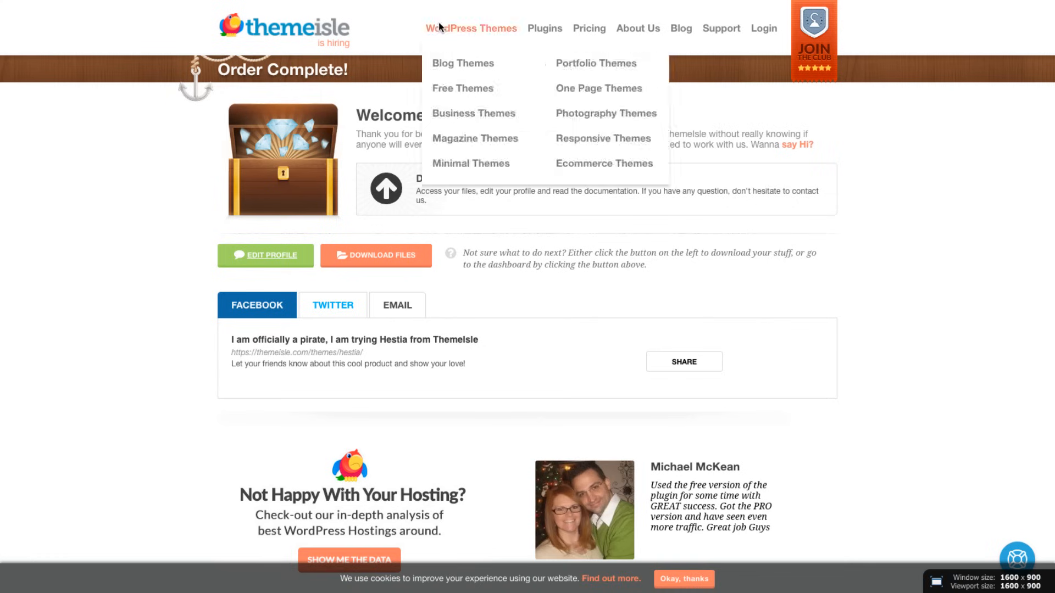
mouse_move(299, 3)
click(134, 26)
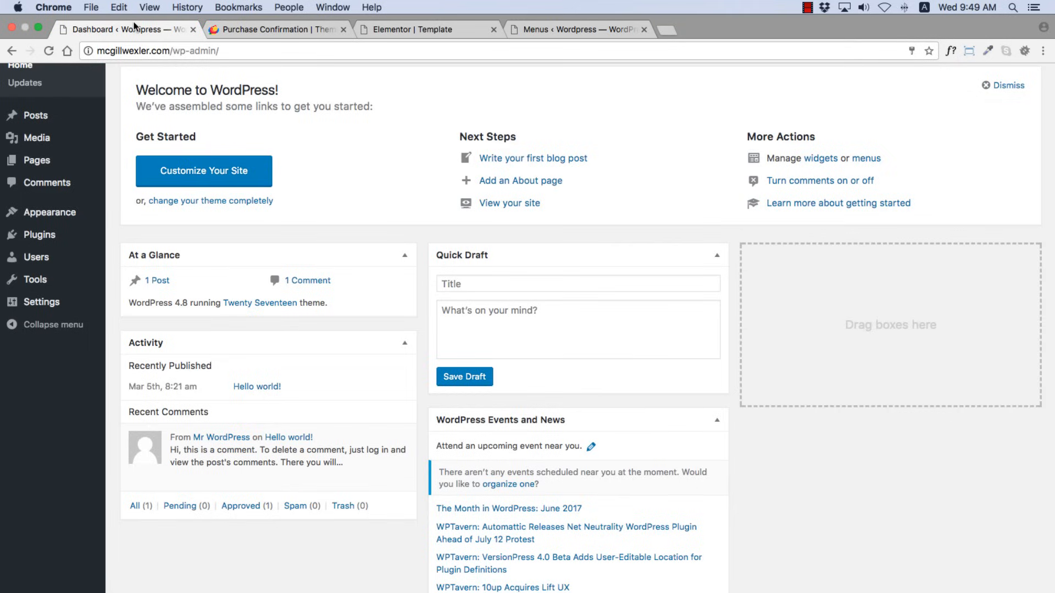
- Upload hestia.zip under Appearance > Themes > Add New, install it and activate Hestia
mouse_move(48, 214)
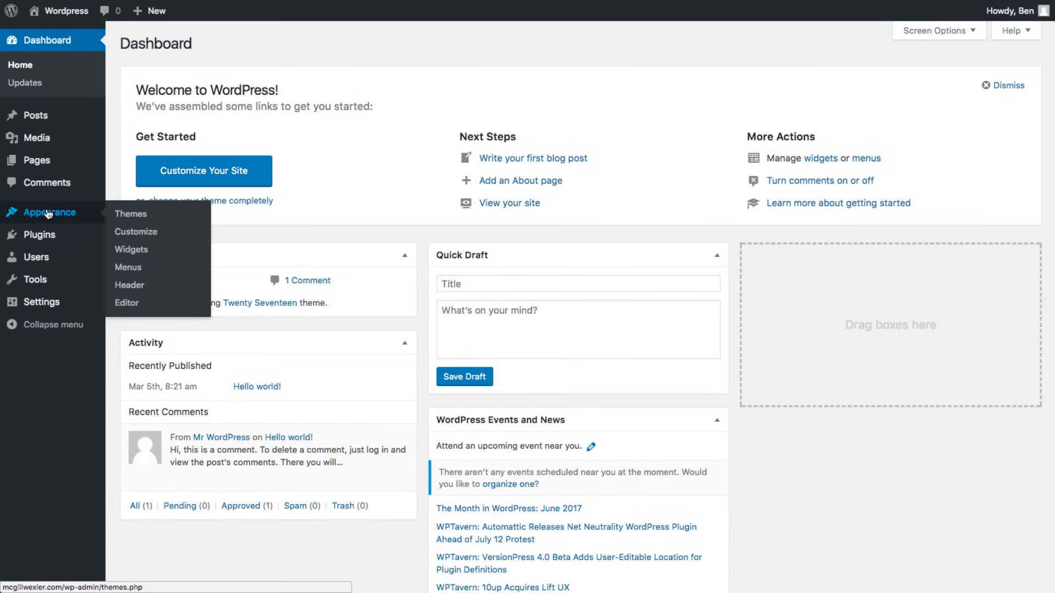
click(128, 216)
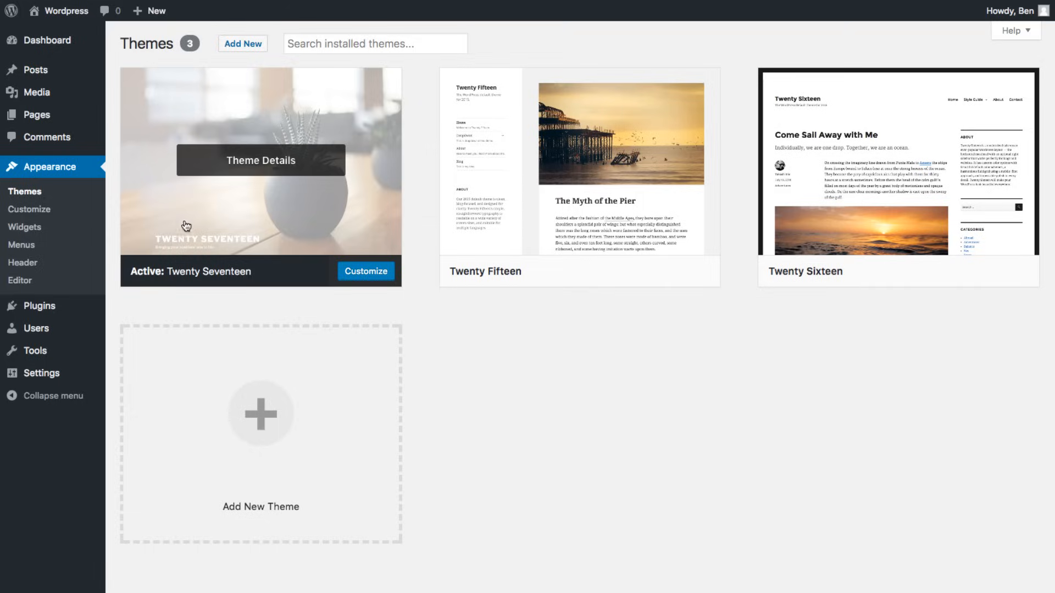
click(239, 51)
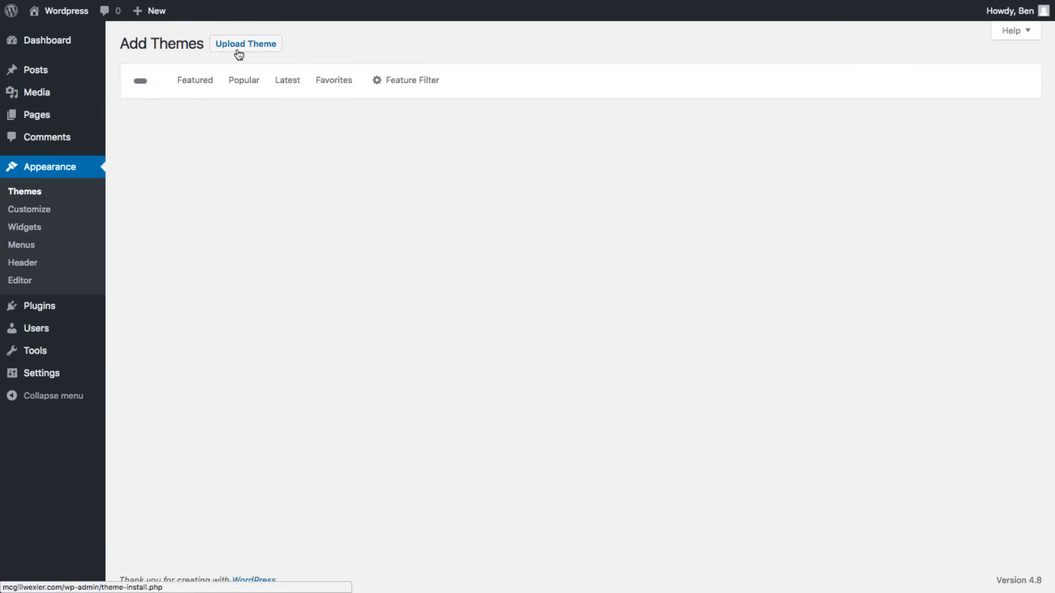
click(242, 49)
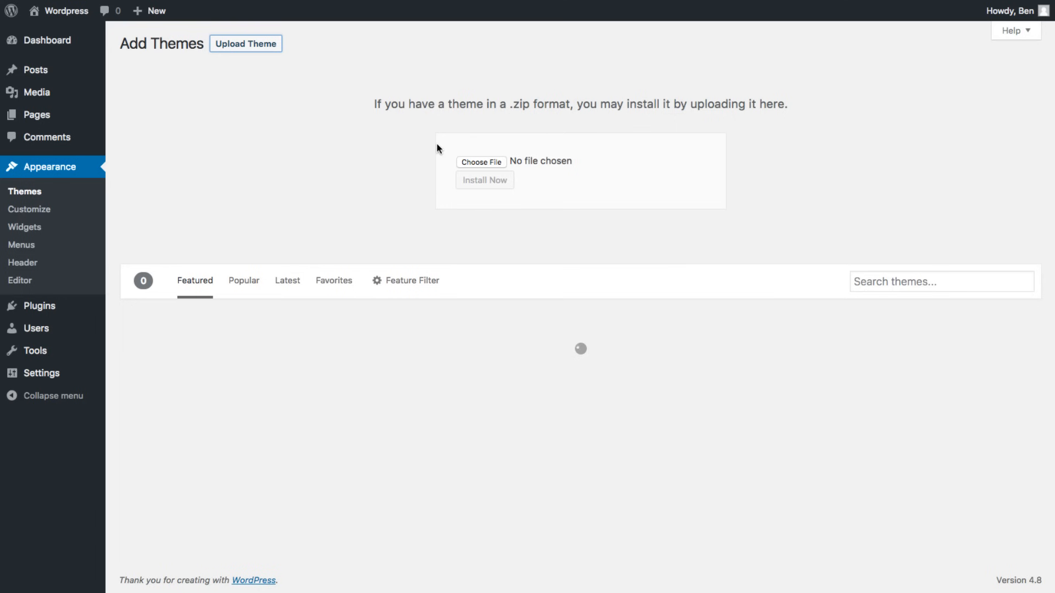
click(462, 162)
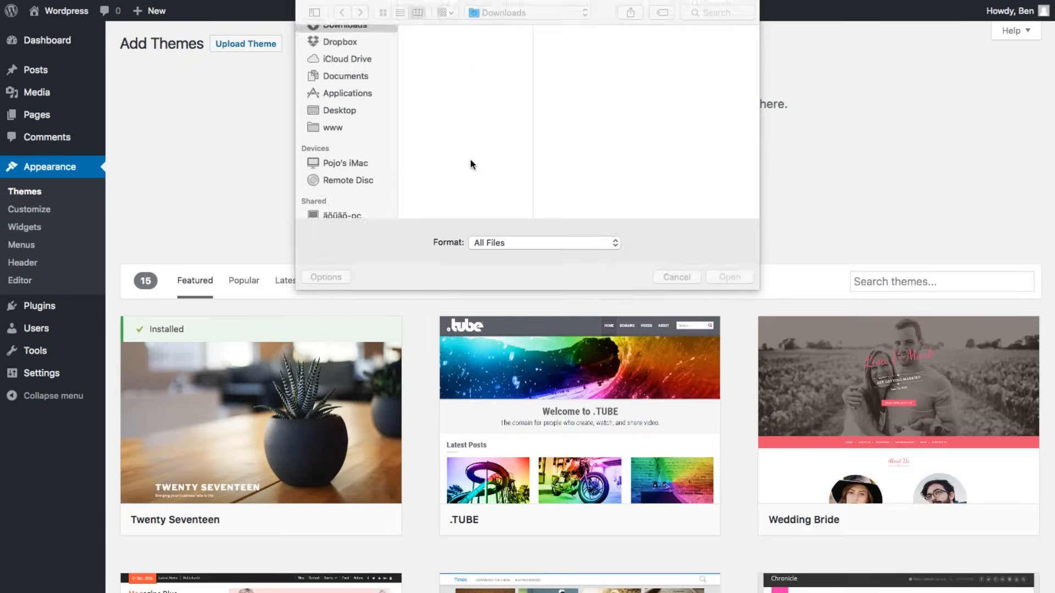
double_click(437, 44)
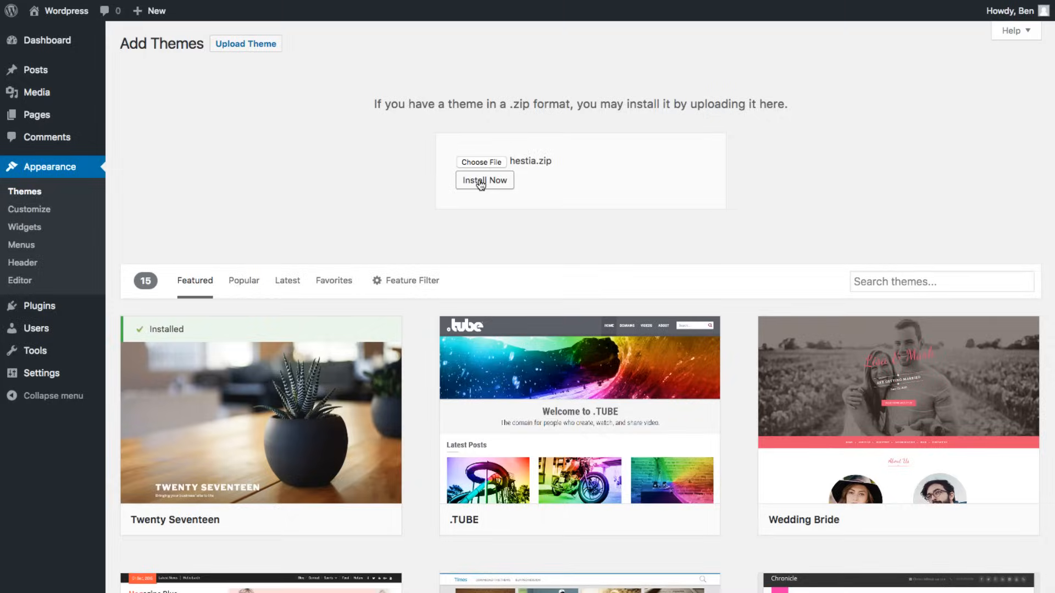
click(481, 183)
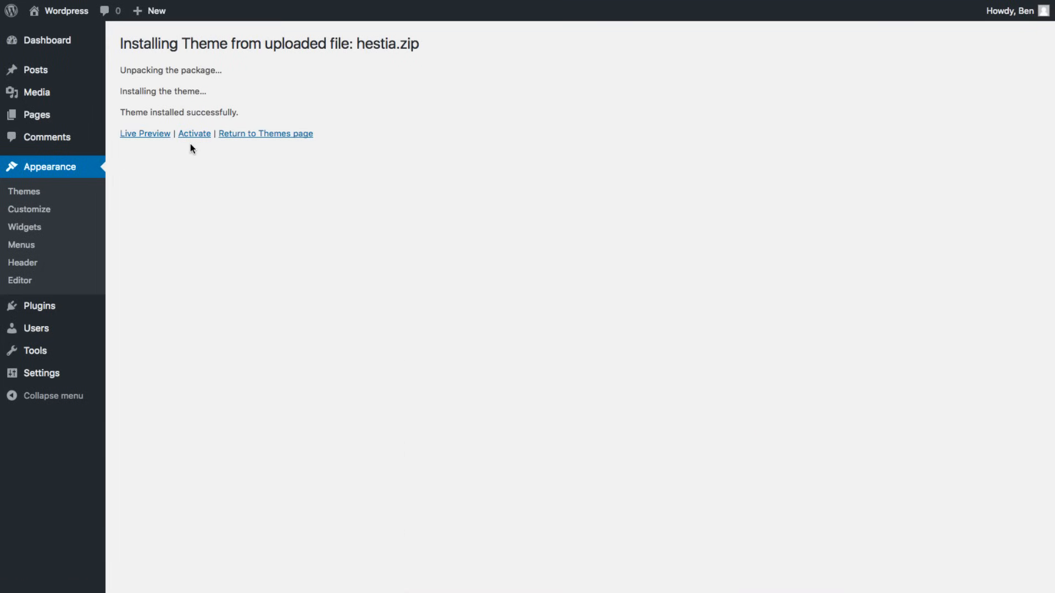
click(193, 138)
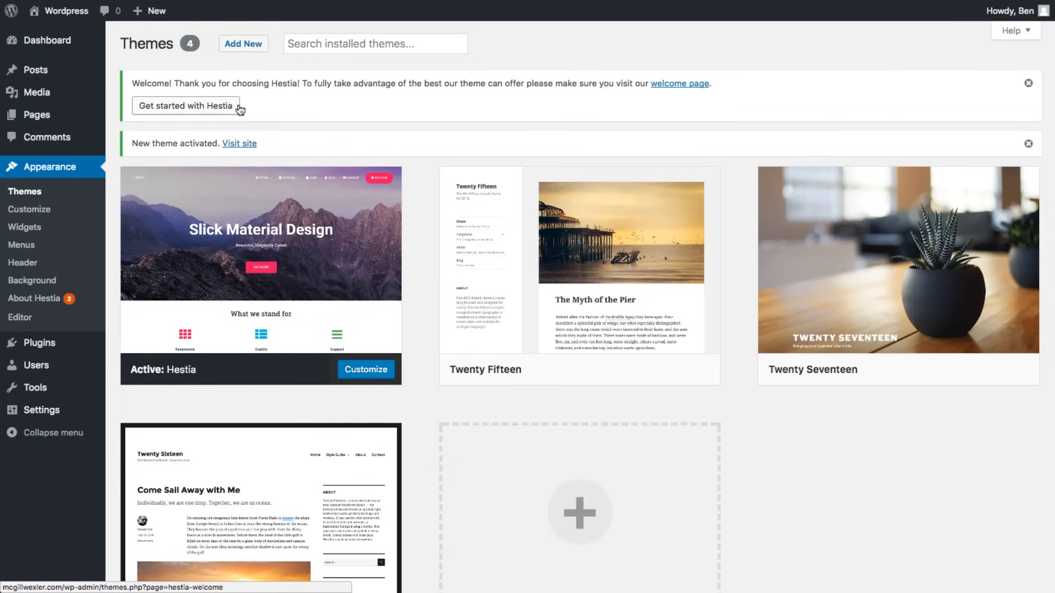
- Close the Hestia welcome notice, view the Hestia-styled front page, then return to the Dashboard
click(1028, 83)
mouse_move(488, 205)
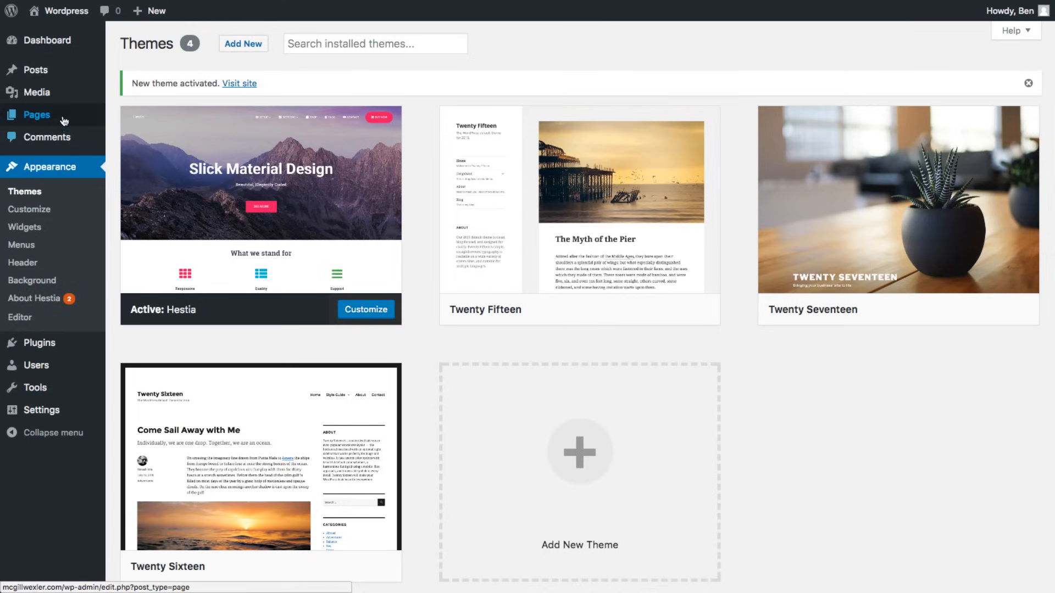
mouse_move(86, 93)
mouse_move(73, 16)
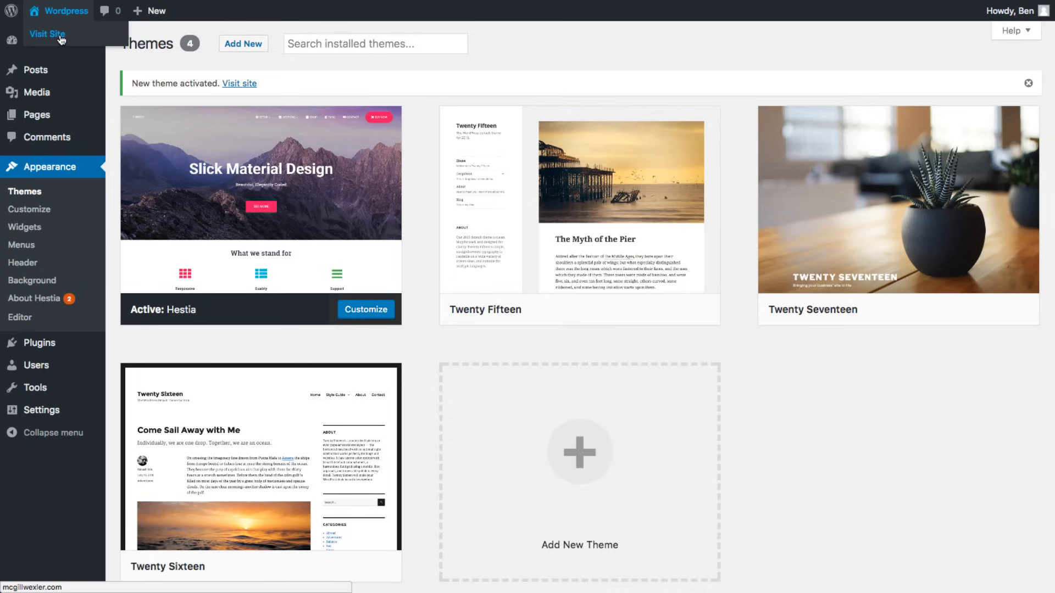
click(61, 40)
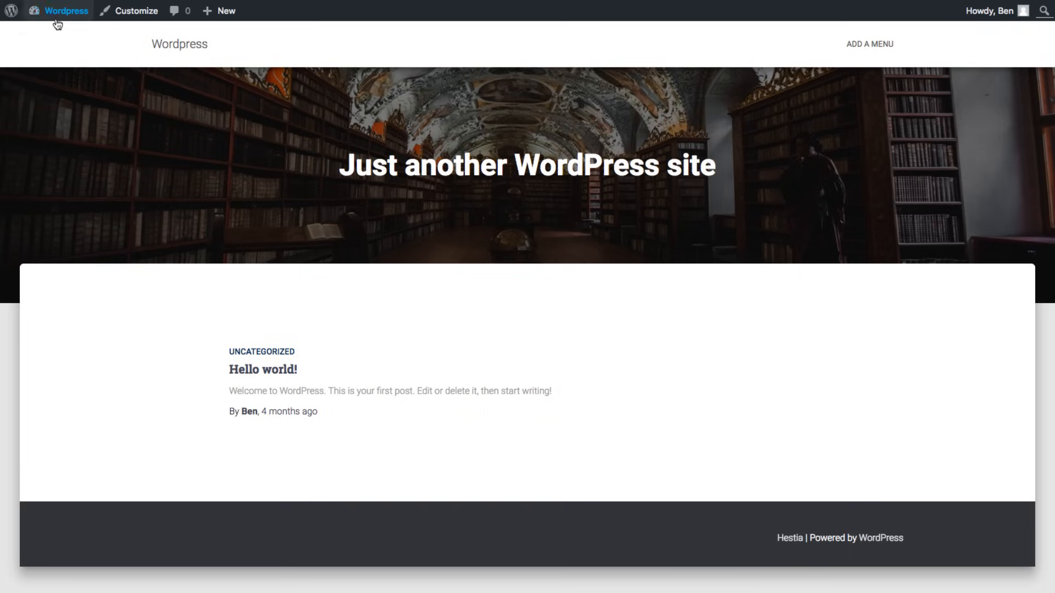
mouse_move(57, 22)
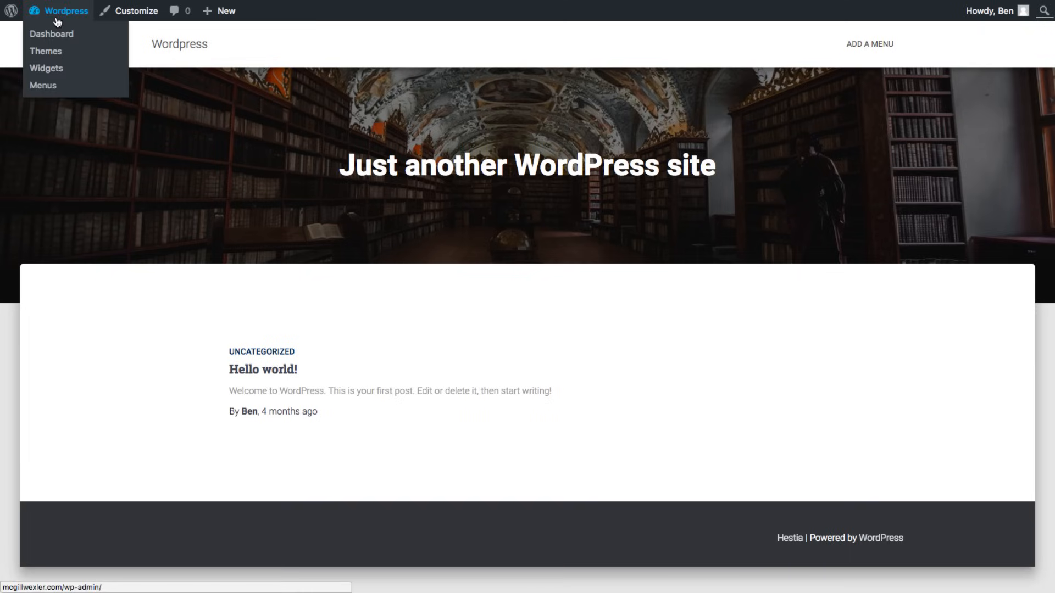
click(57, 22)
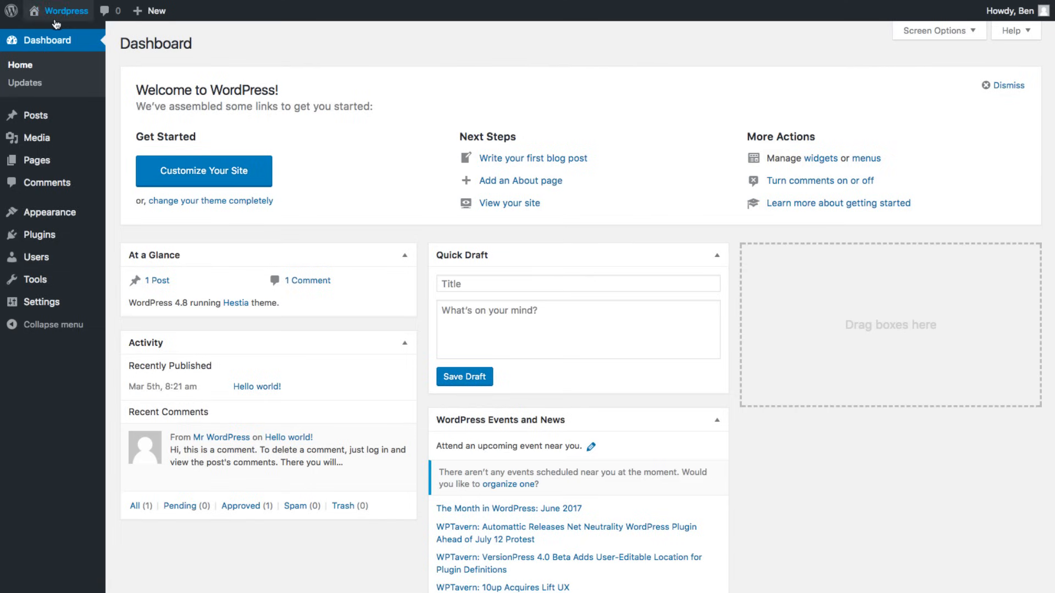
- Search the plugin directory for 'elementor', then install and activate Elementor Page Builder 1.5.3
click(46, 236)
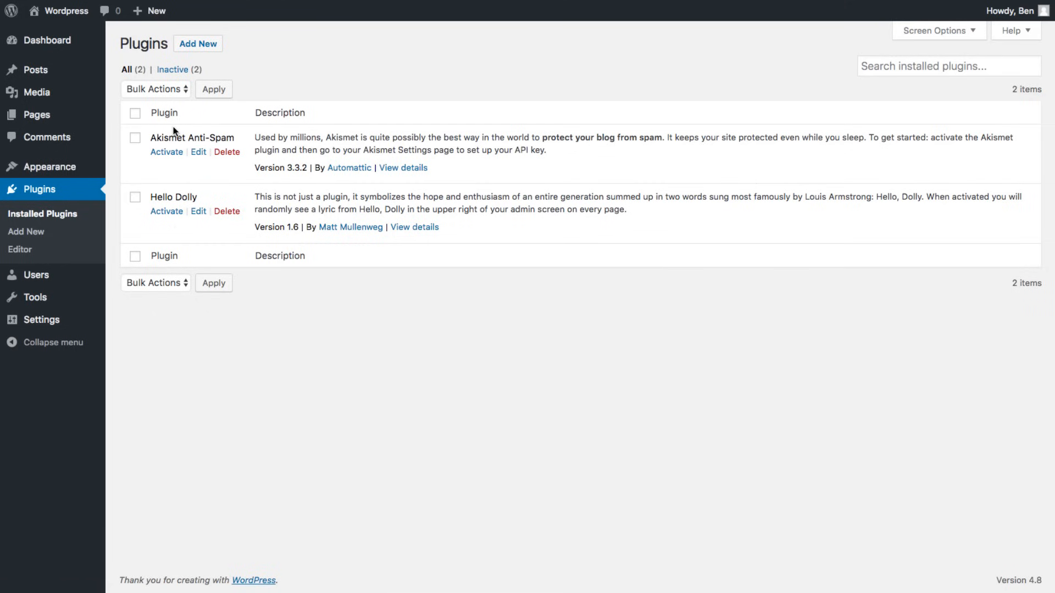
click(197, 48)
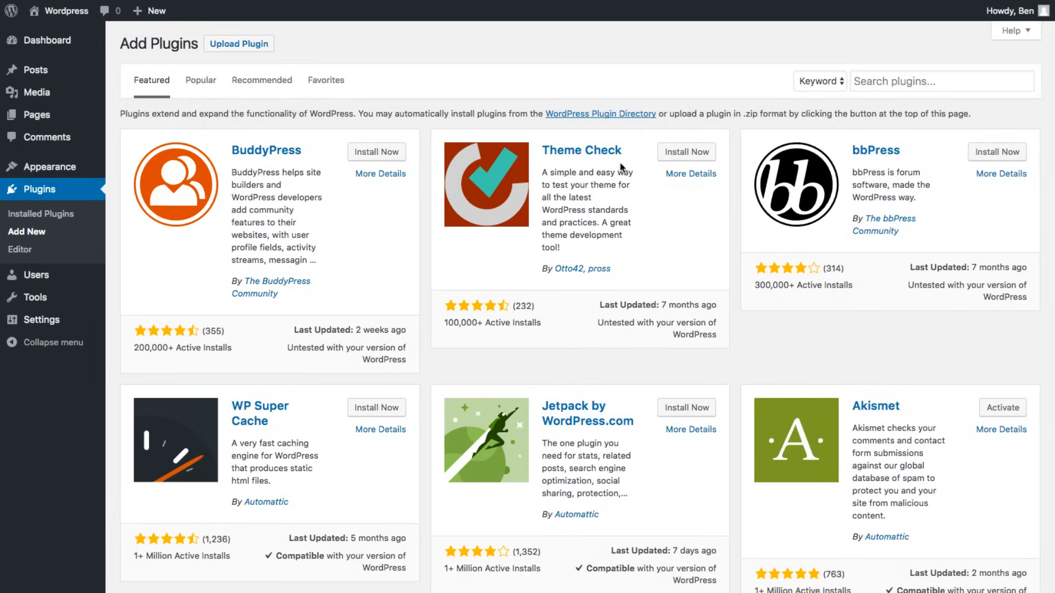
click(878, 81)
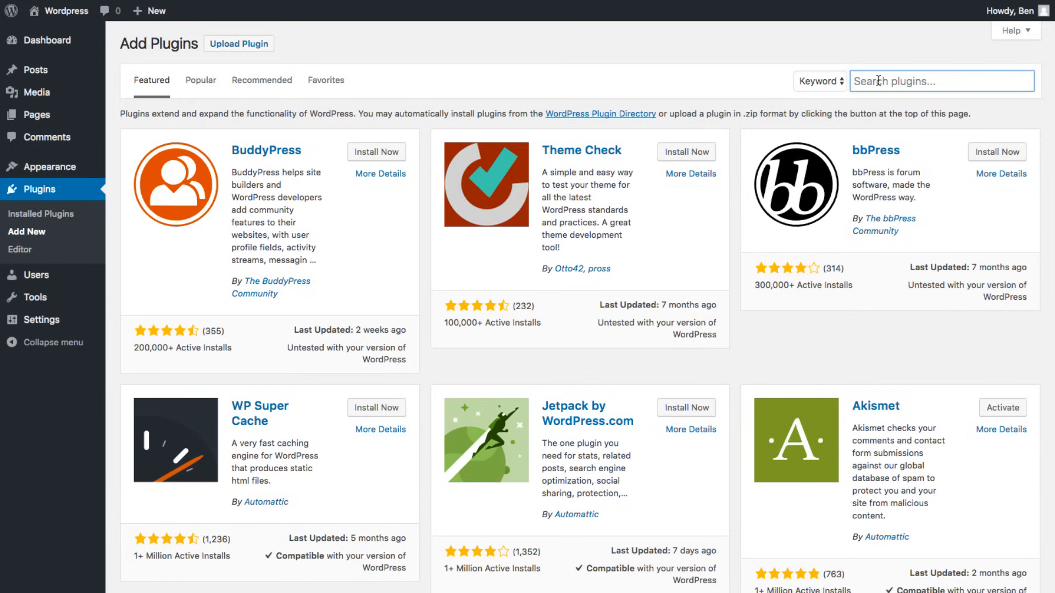
text(elementor)
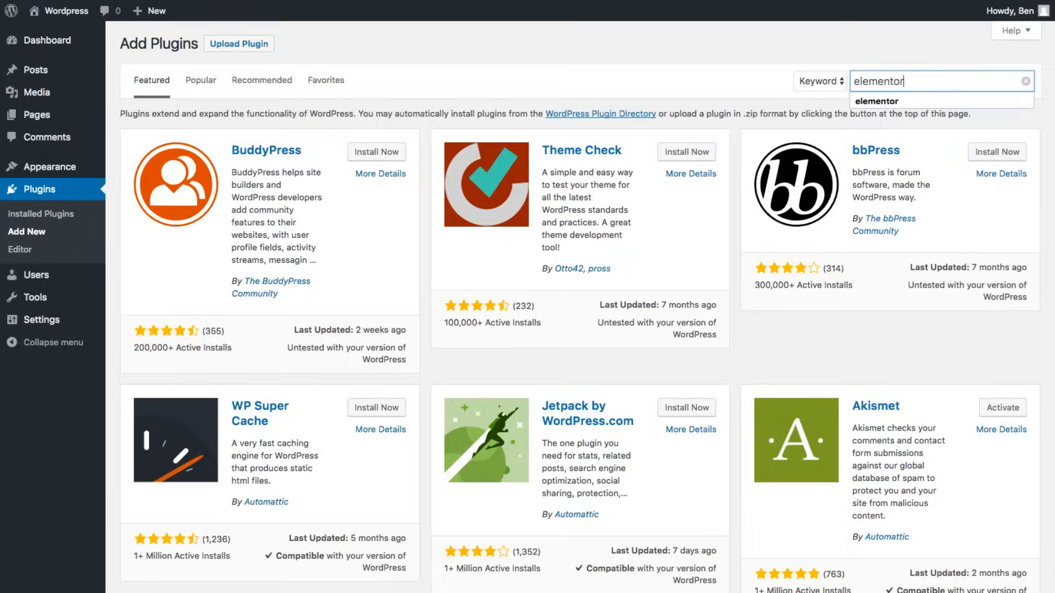
key(Return)
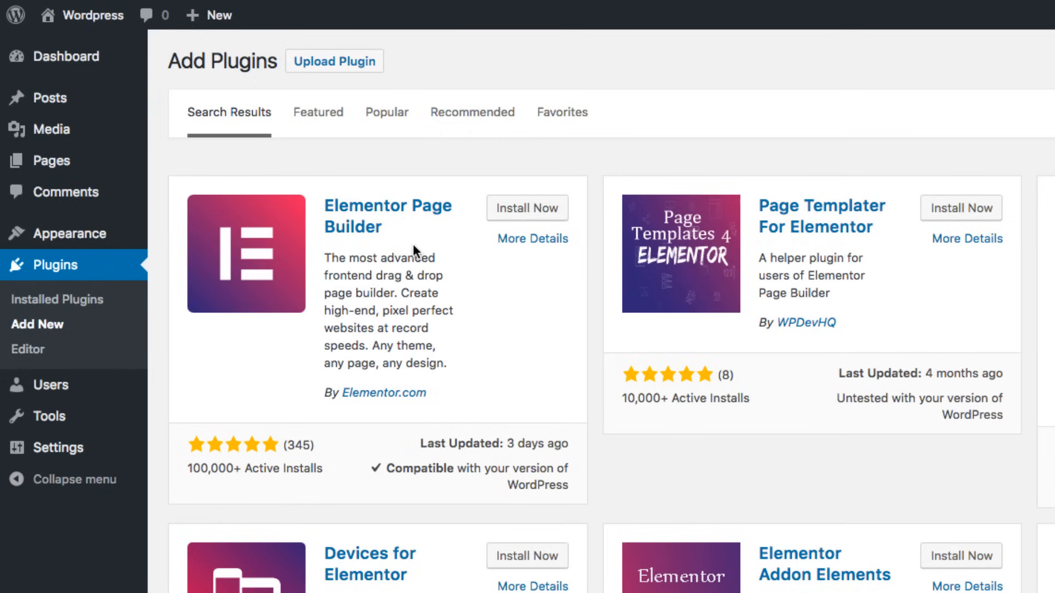
click(515, 215)
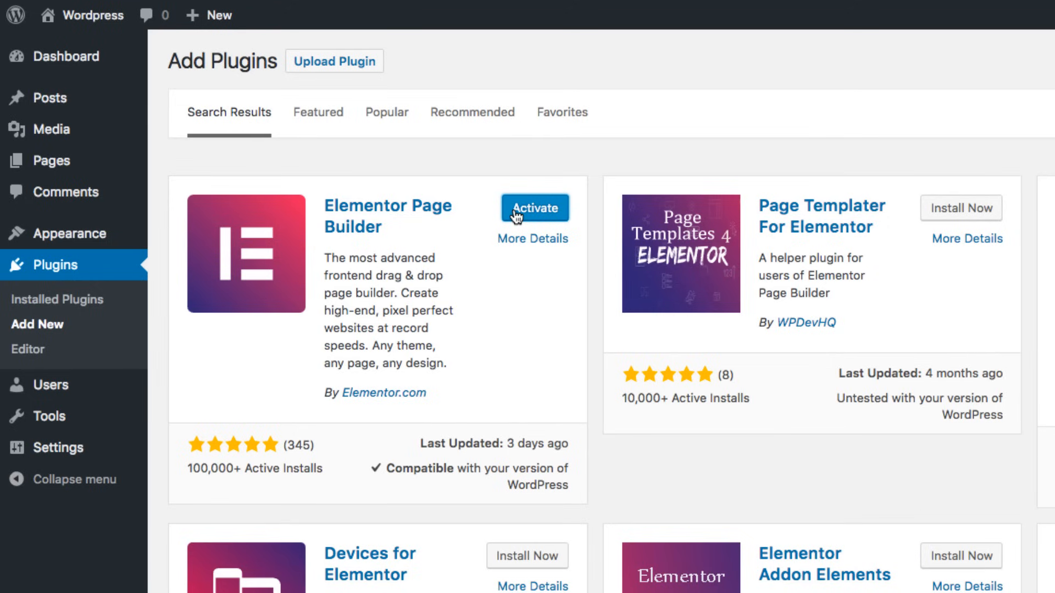
click(516, 211)
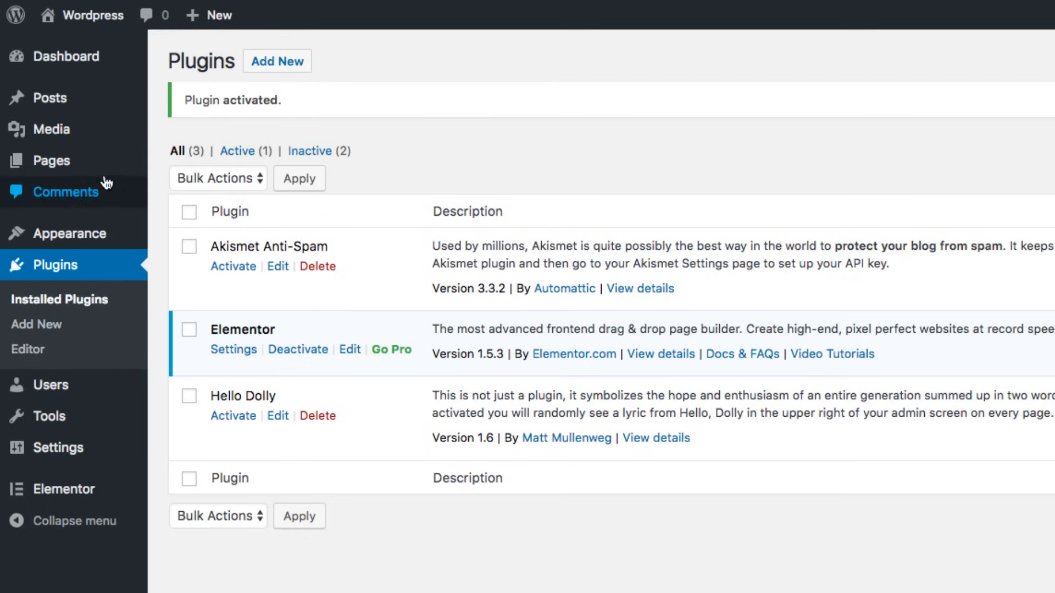
mouse_move(40, 164)
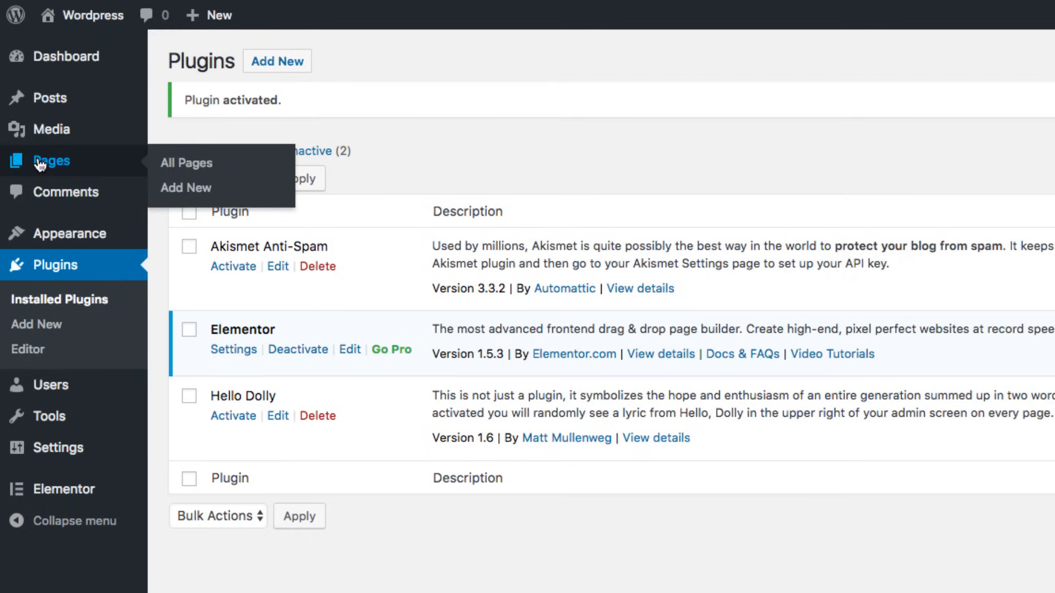
- Create a new page titled 'Home', open it in Elementor, and bring up the editor menu
click(172, 190)
click(231, 109)
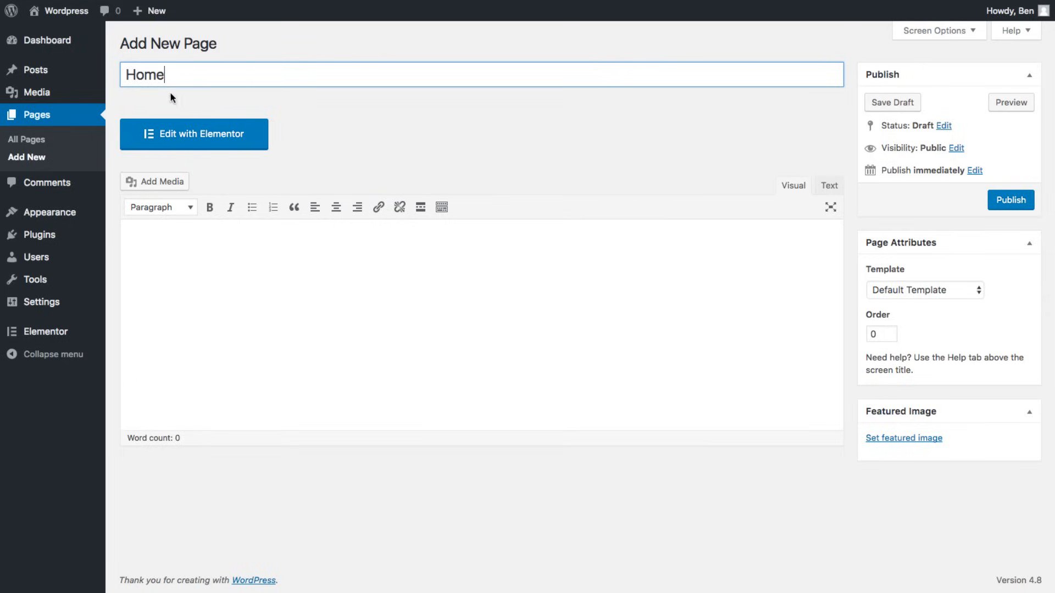
click(178, 135)
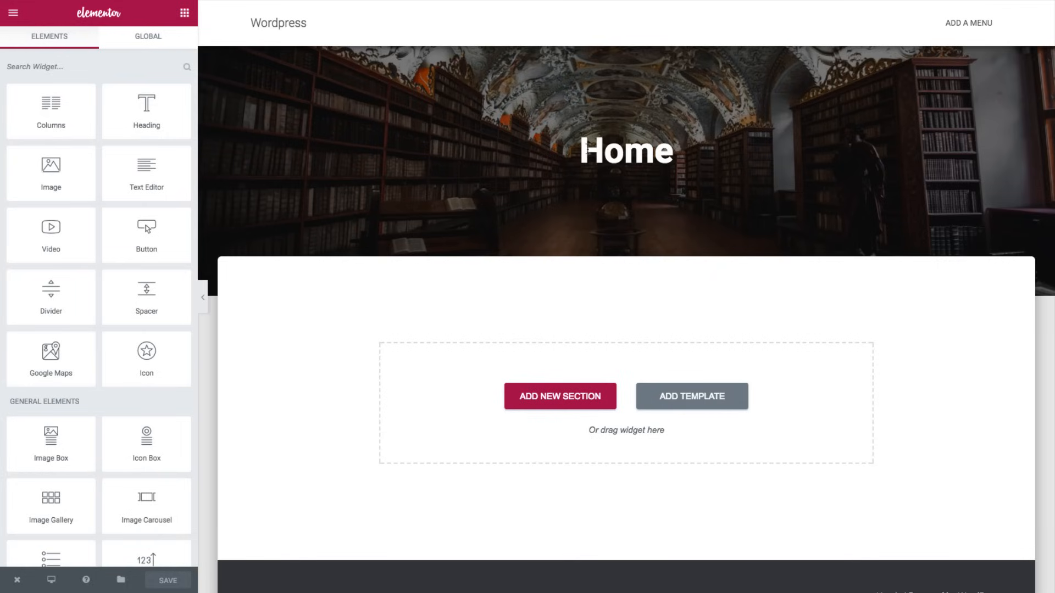
drag(585, 147, 676, 146)
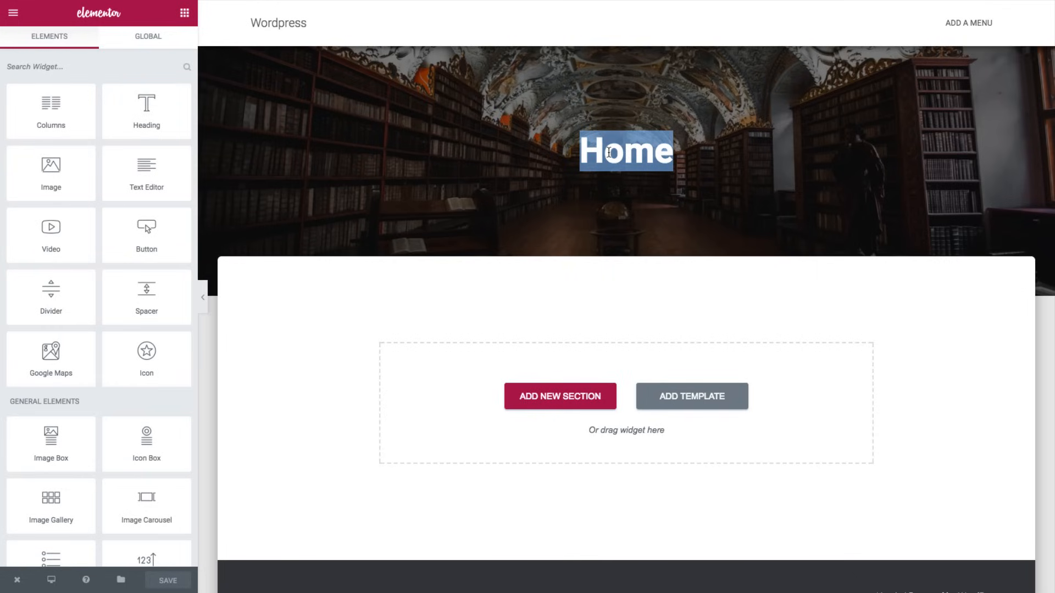
click(518, 161)
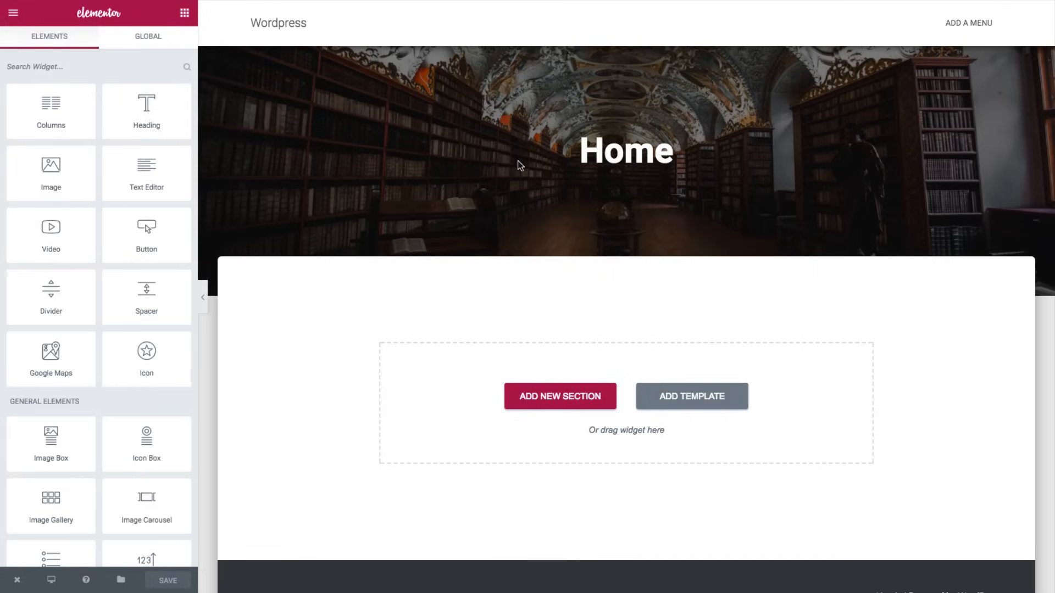
click(13, 13)
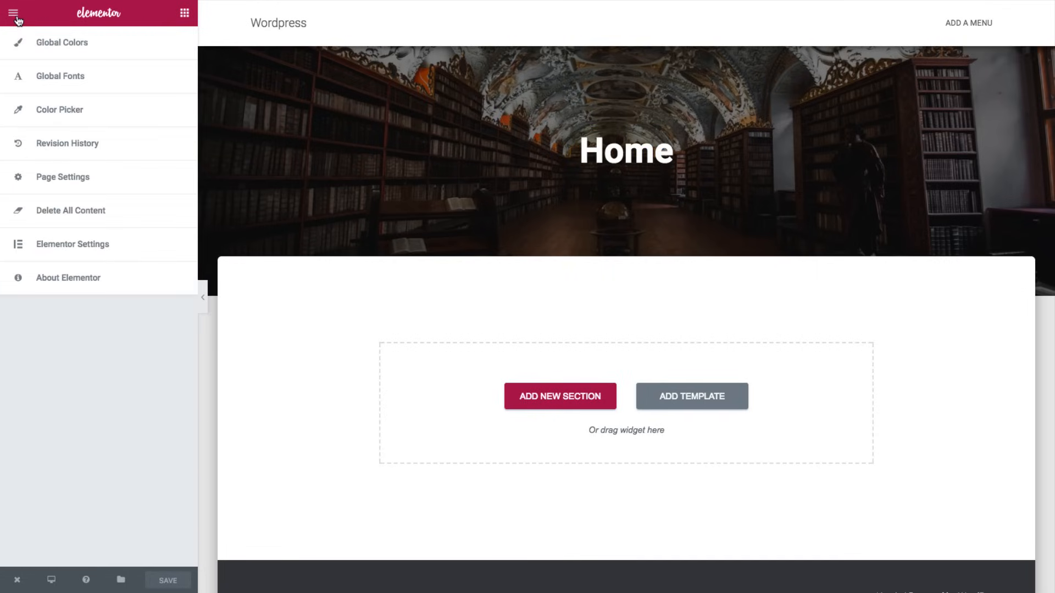
- In Page Settings, set the Home page template to Page Builder Full Width
click(43, 179)
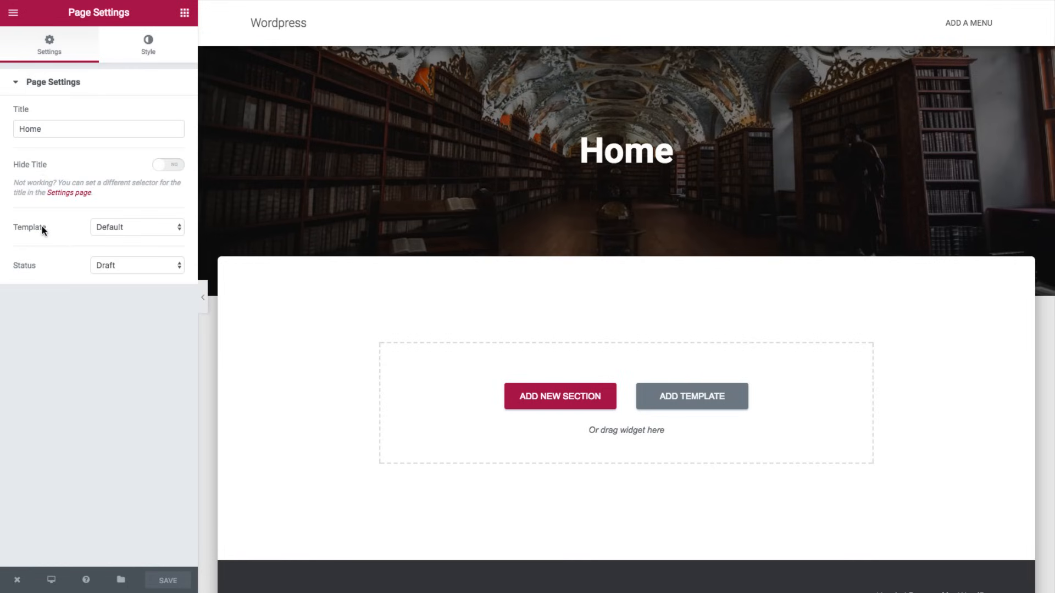
click(101, 229)
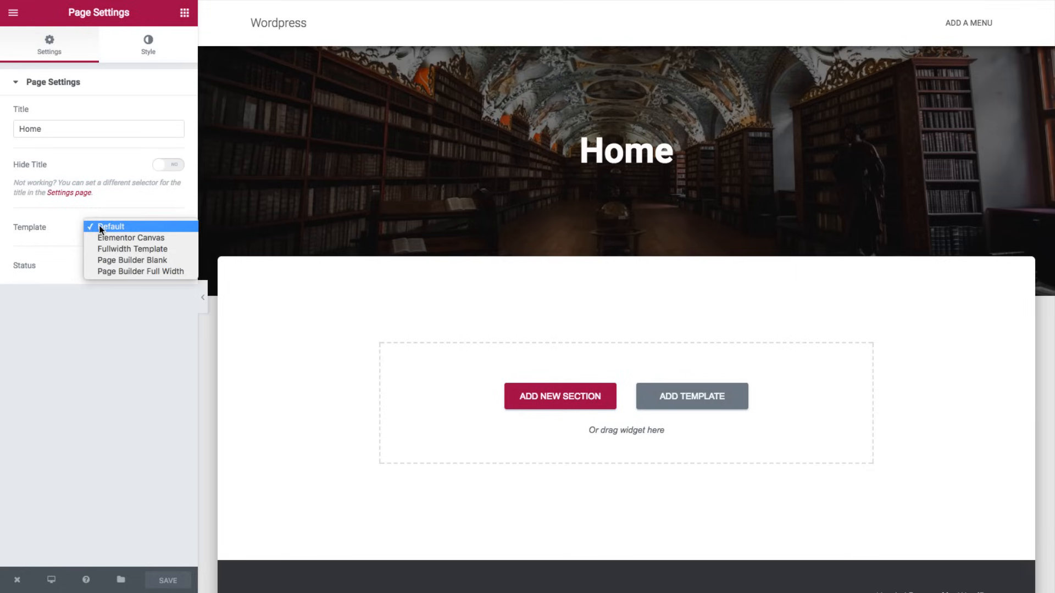
click(108, 272)
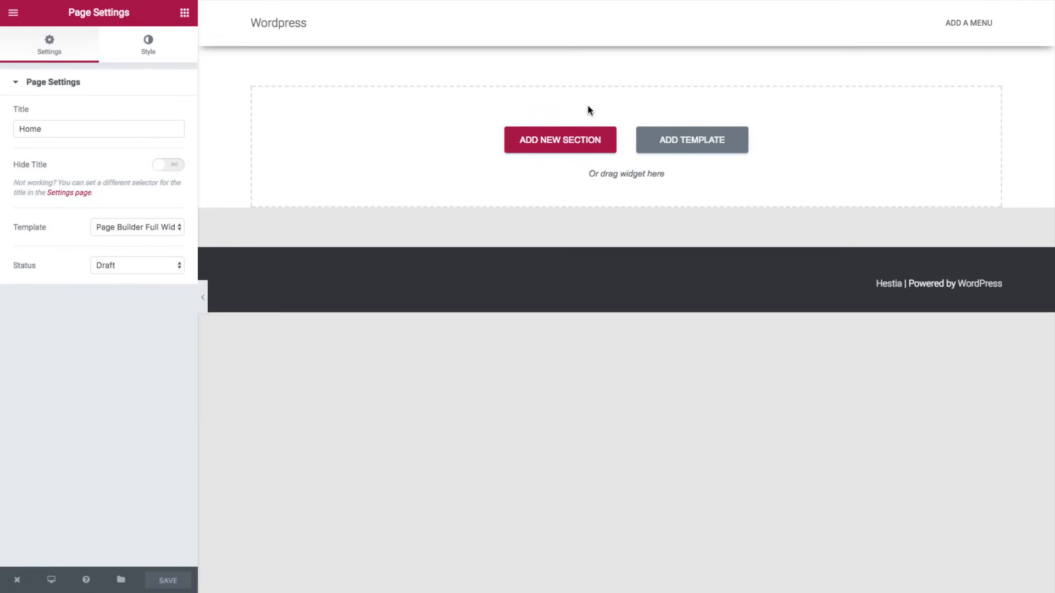
- Add a two-column section with a Heading widget in the left column
click(571, 141)
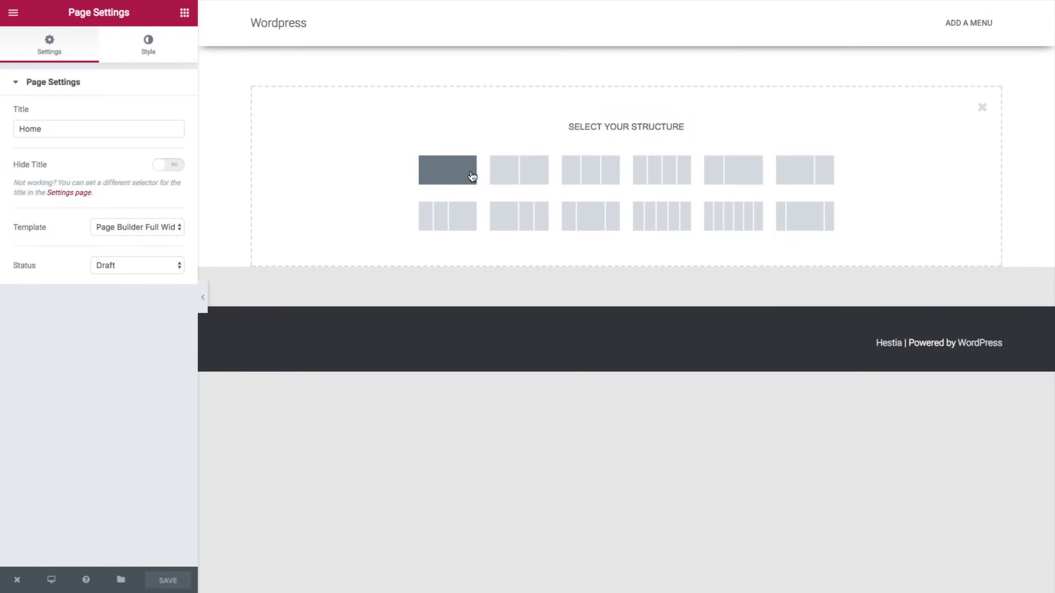
click(508, 172)
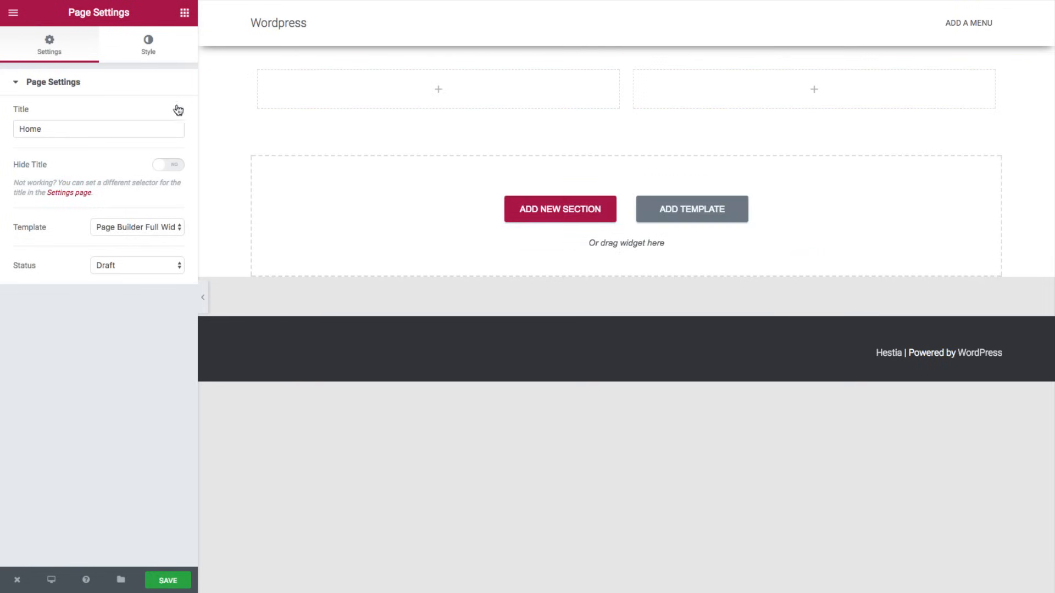
click(184, 13)
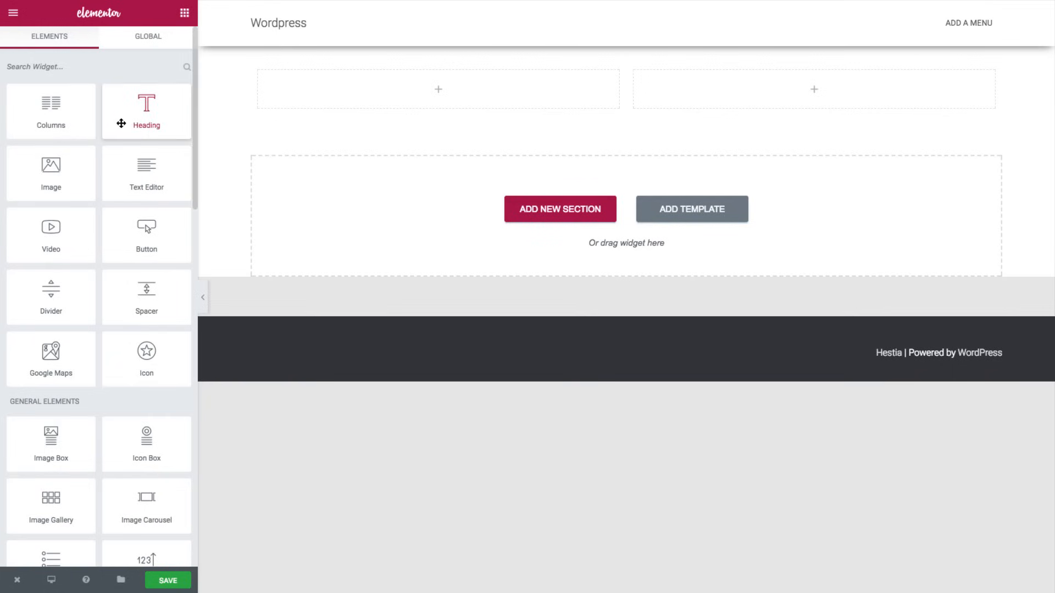
drag(119, 120, 326, 89)
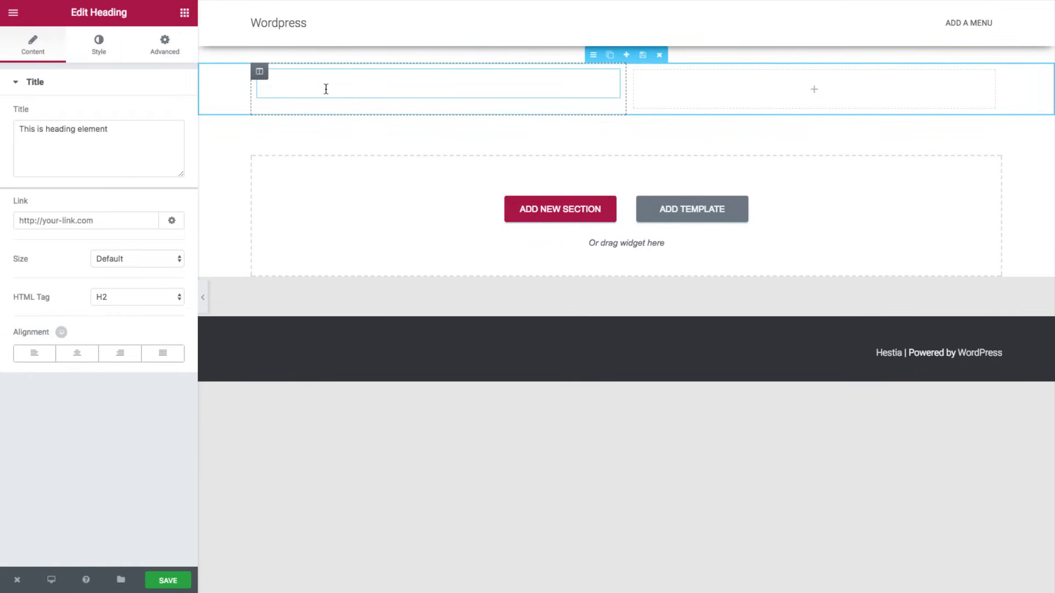
- Color the heading text dark #232323 and add a Button to the right column
click(102, 55)
click(164, 118)
click(43, 243)
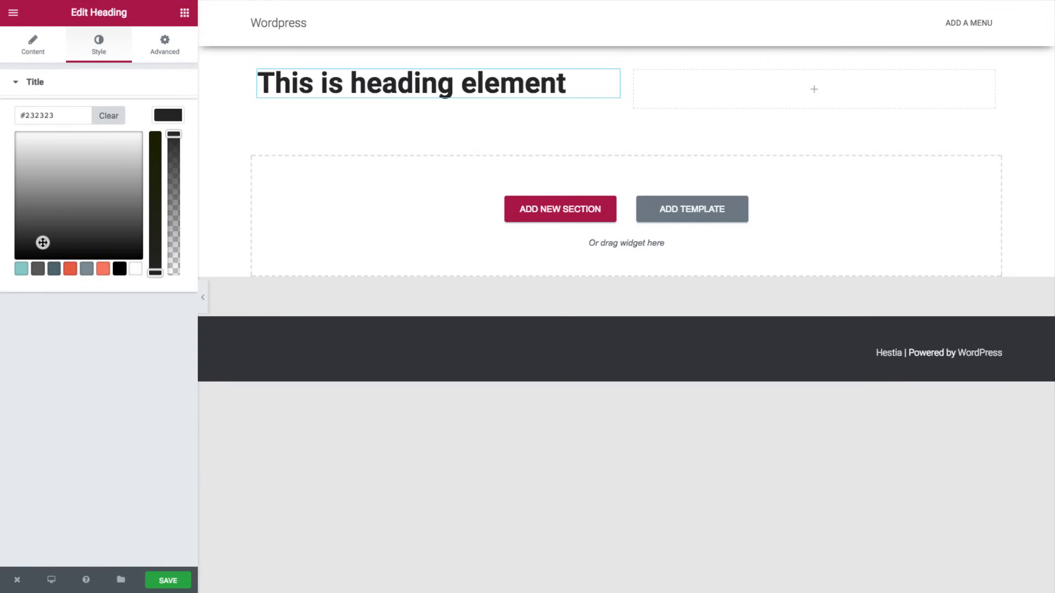
click(37, 48)
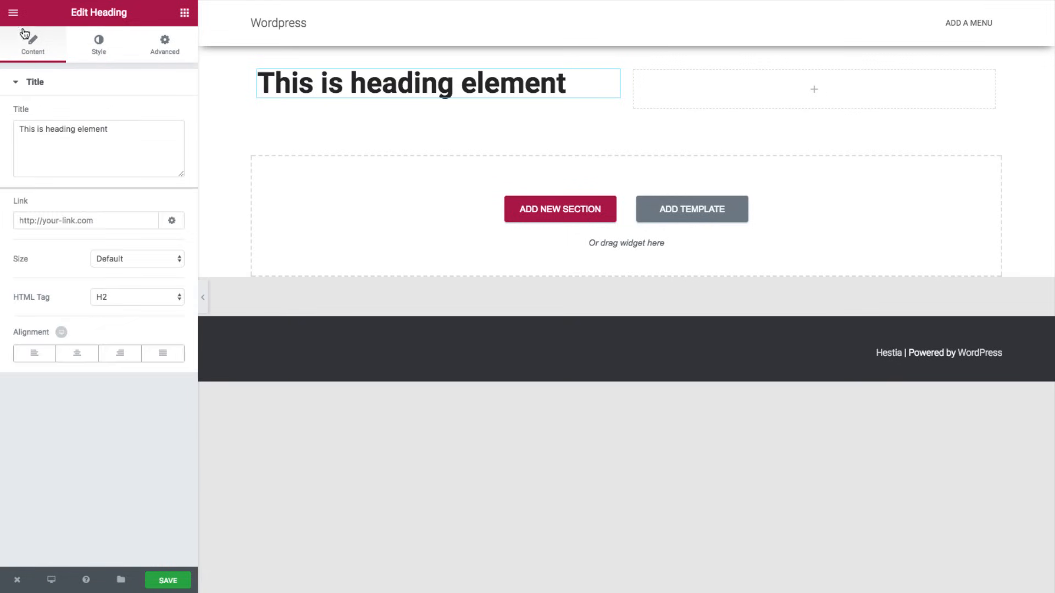
click(189, 12)
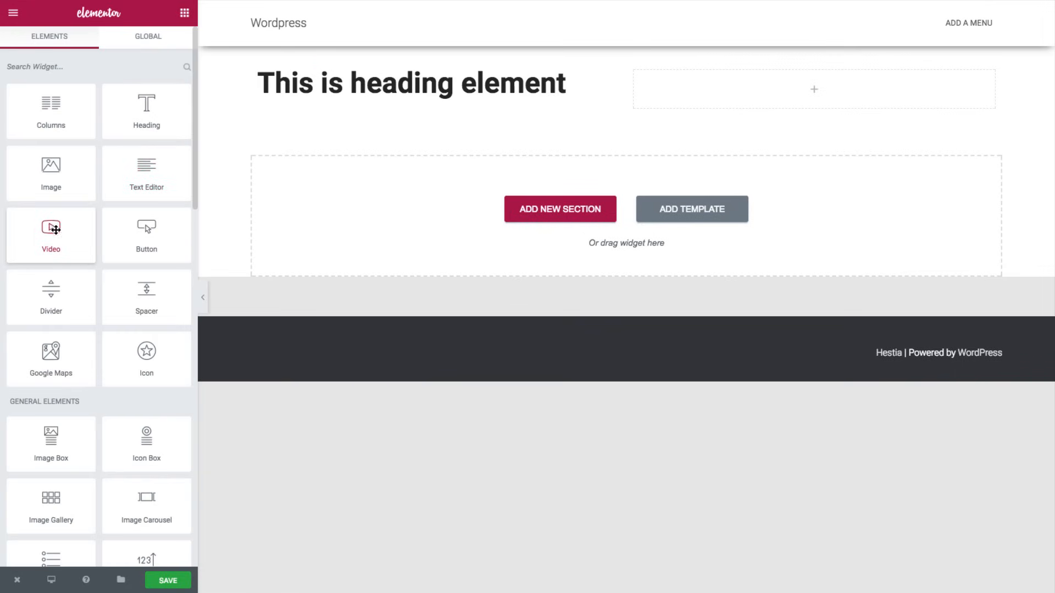
drag(172, 236, 705, 84)
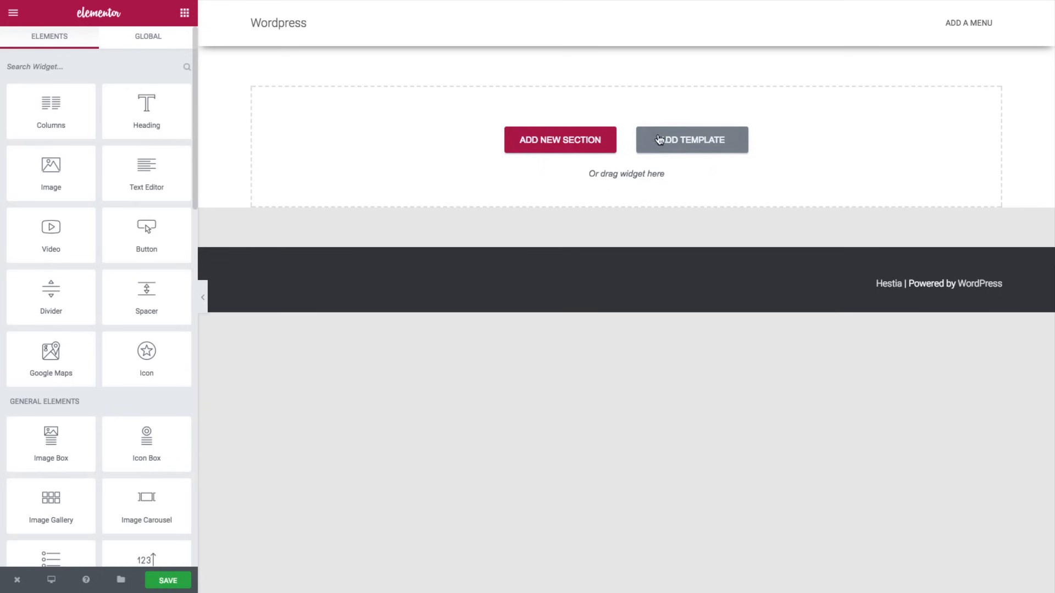
- Open the predesigned template library, browse it, and preview the Coacher landing page template
click(677, 141)
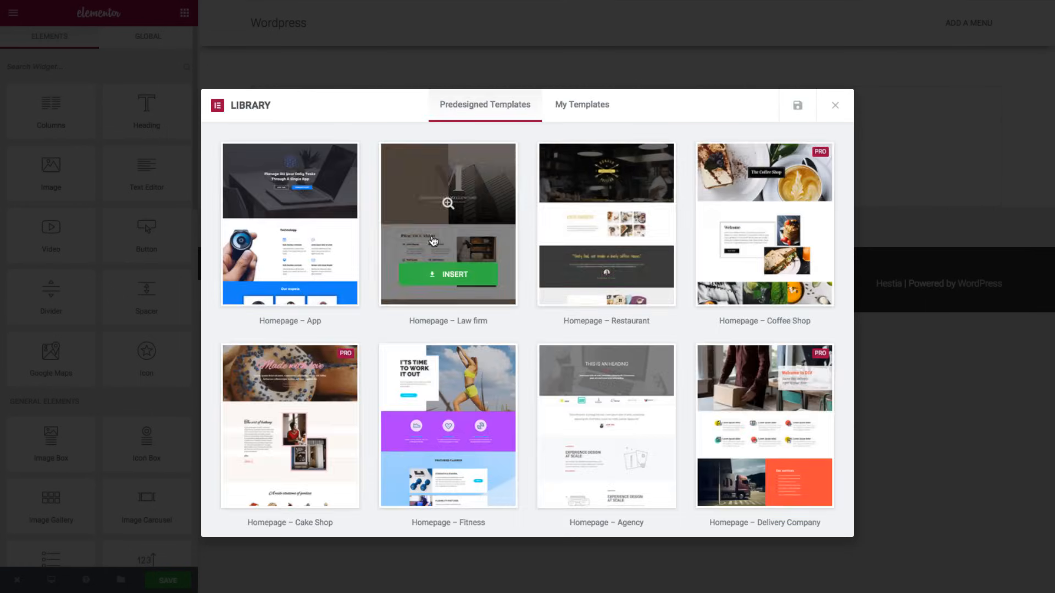
scroll(434, 241, down, 8)
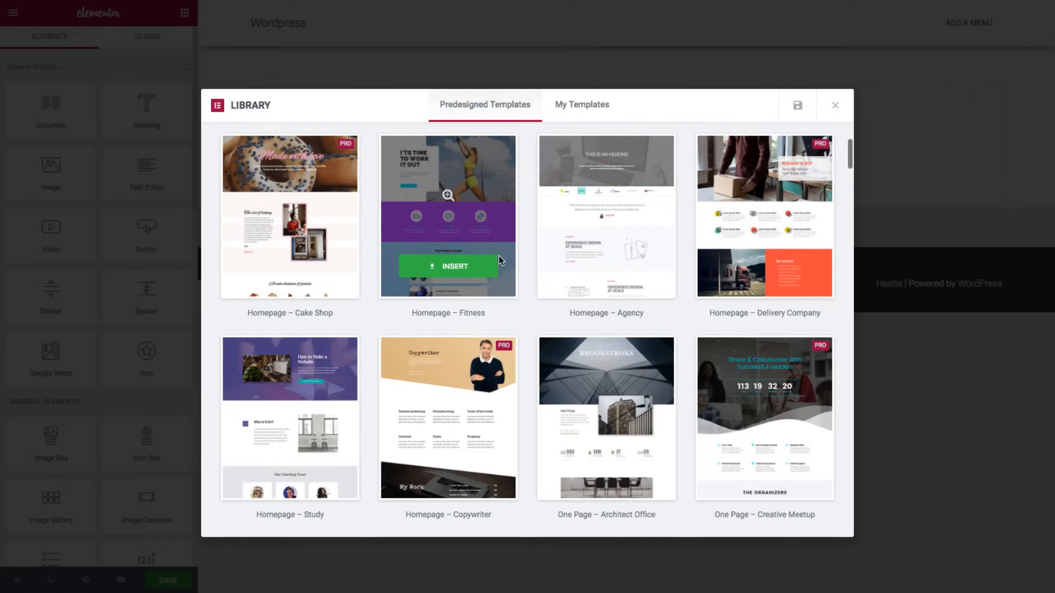
scroll(504, 260, down, 15)
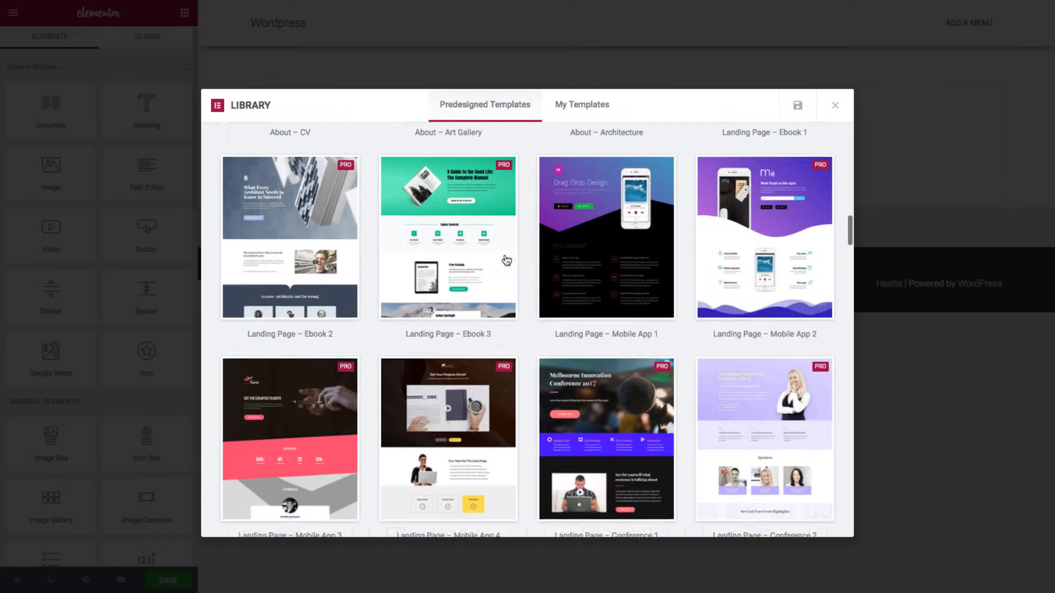
scroll(506, 261, down, 15)
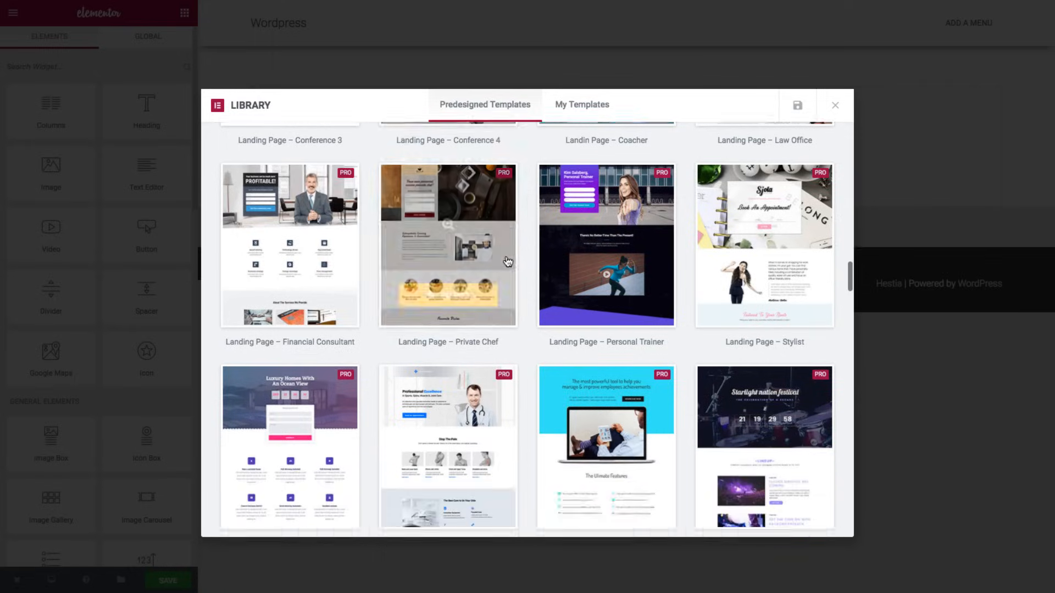
scroll(507, 261, up, 10)
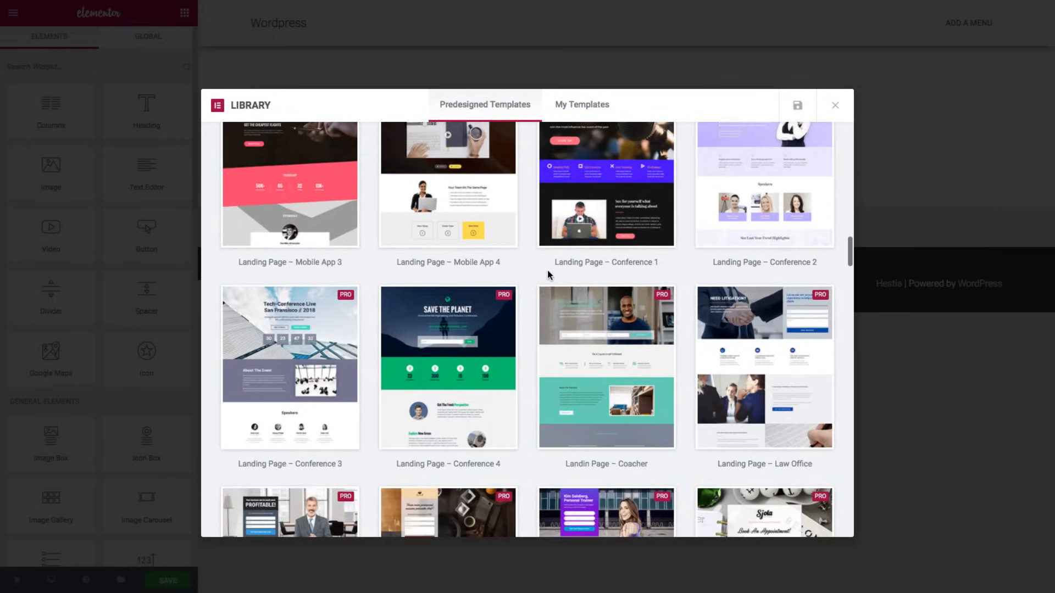
scroll(549, 269, down, 4)
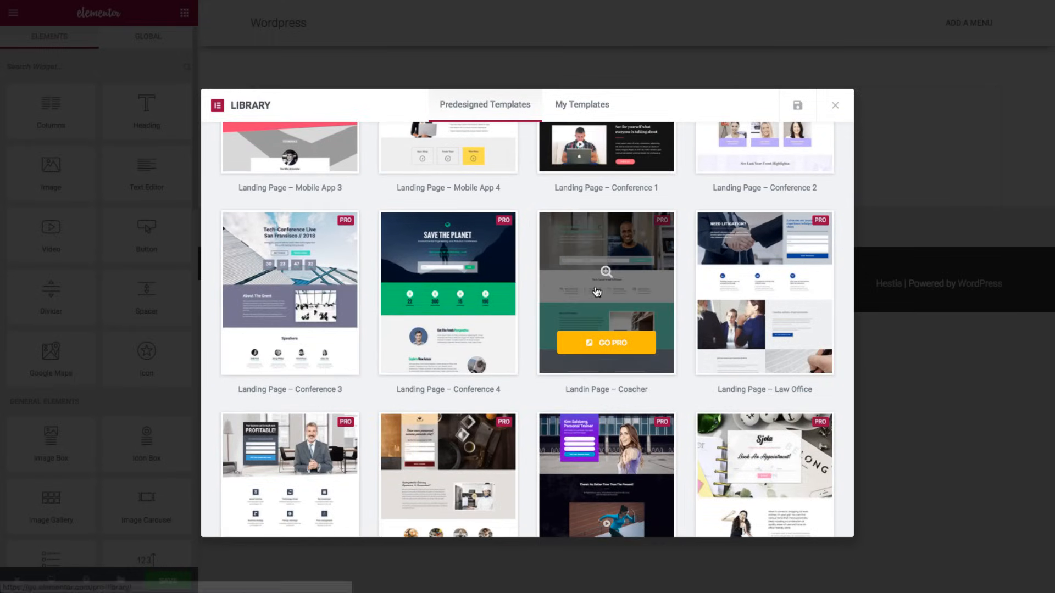
click(604, 271)
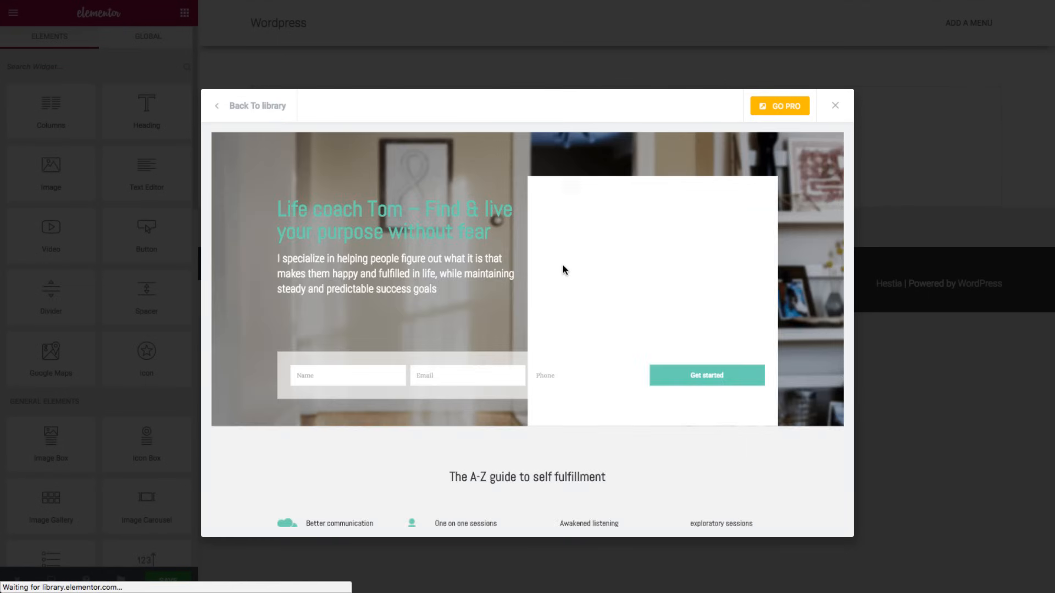
scroll(562, 265, down, 10)
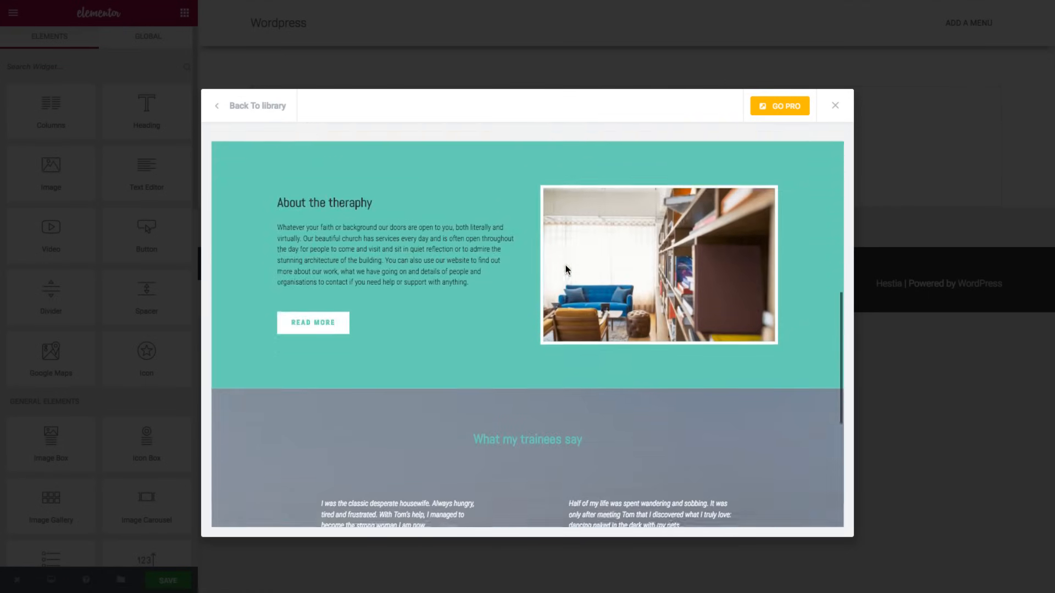
scroll(541, 256, down, 3)
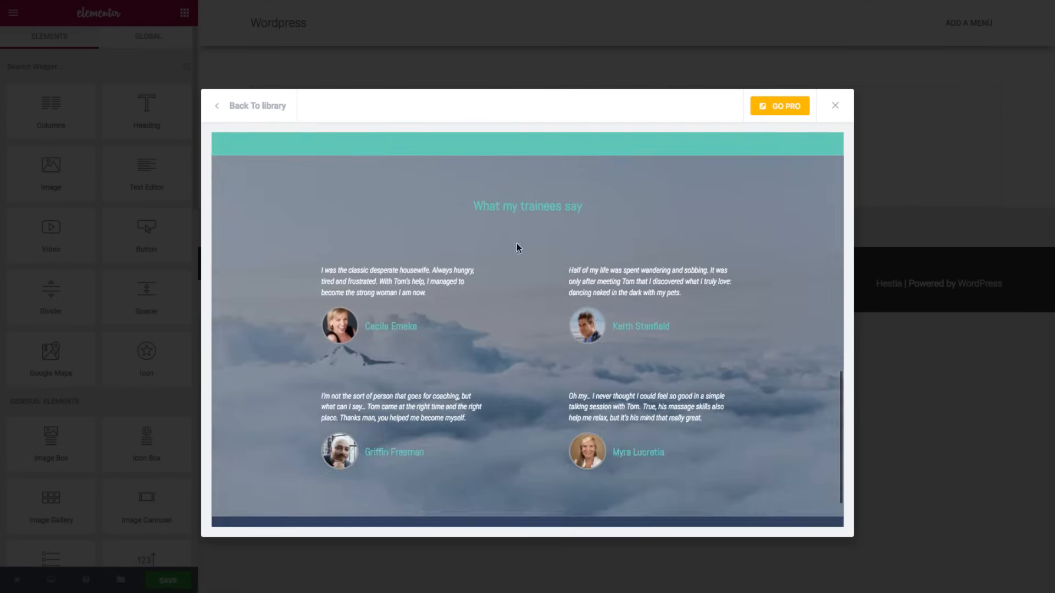
click(218, 110)
scroll(348, 234, down, 4)
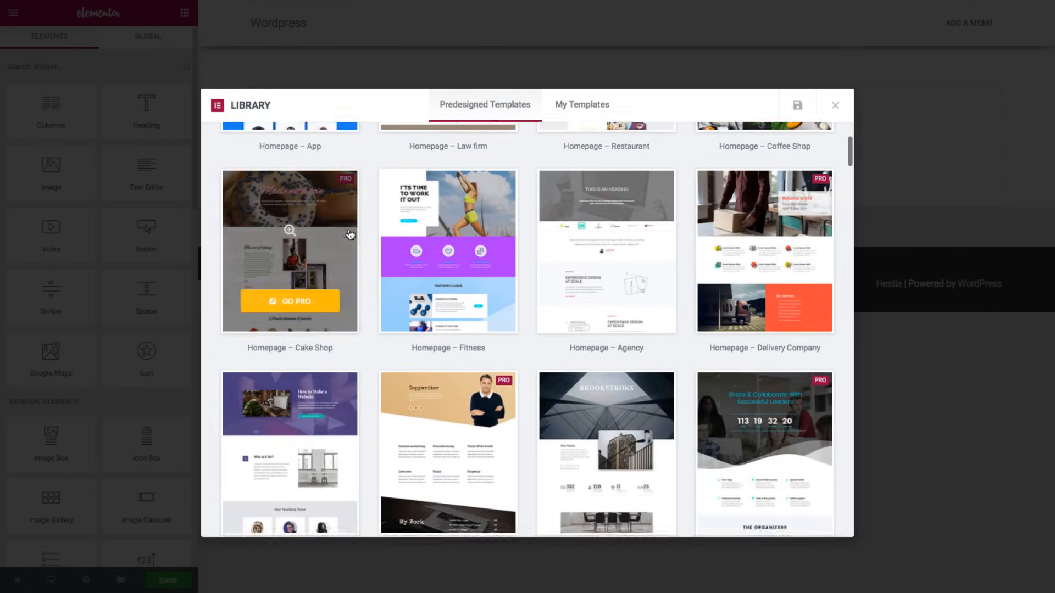
scroll(348, 235, down, 6)
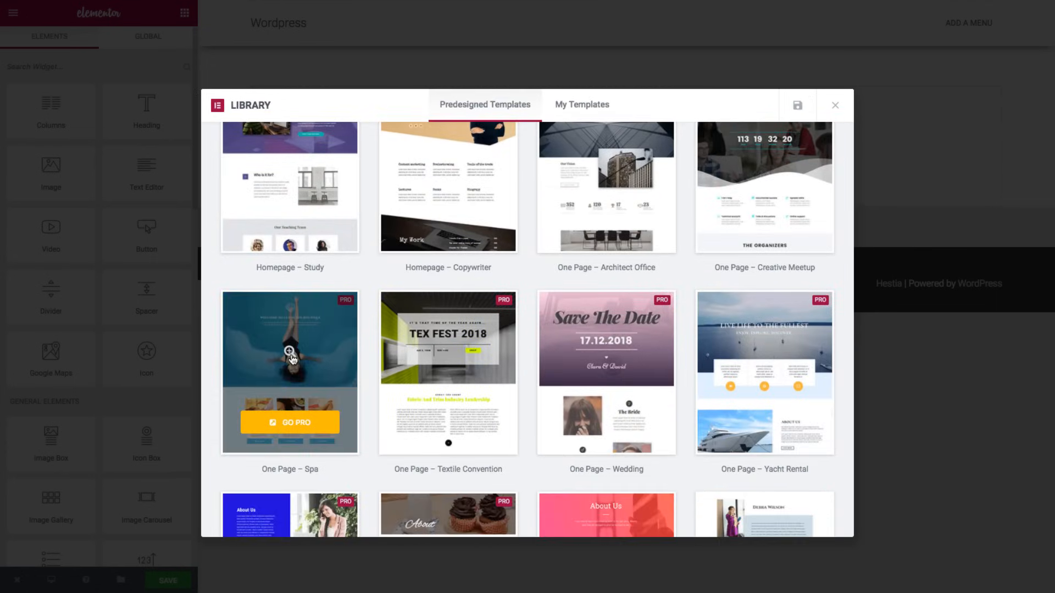
- Preview the Spa one-page template and return to the library grid
click(290, 356)
scroll(542, 252, down, 3)
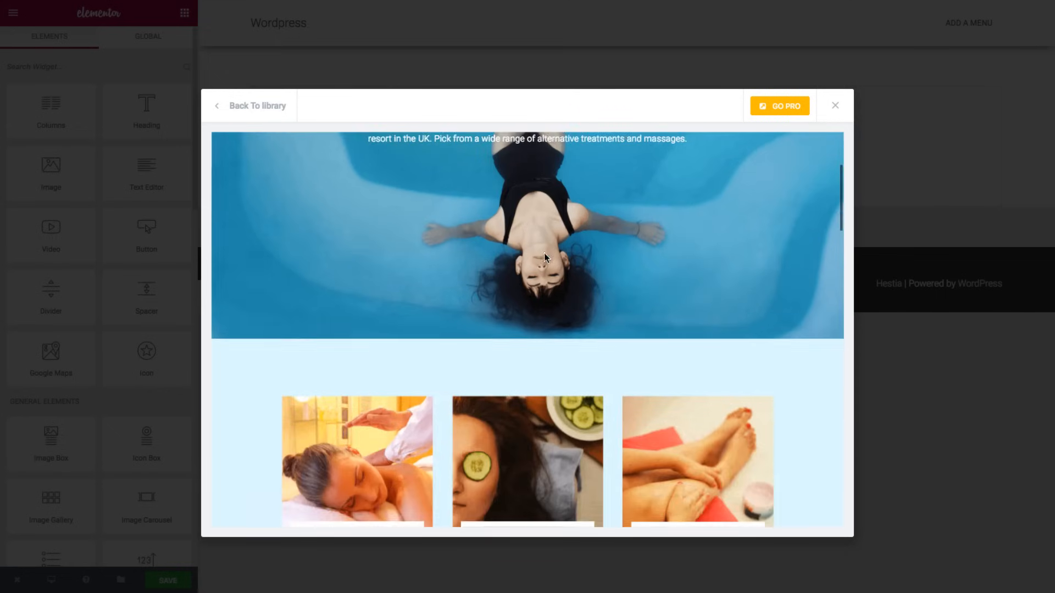
scroll(544, 256, down, 9)
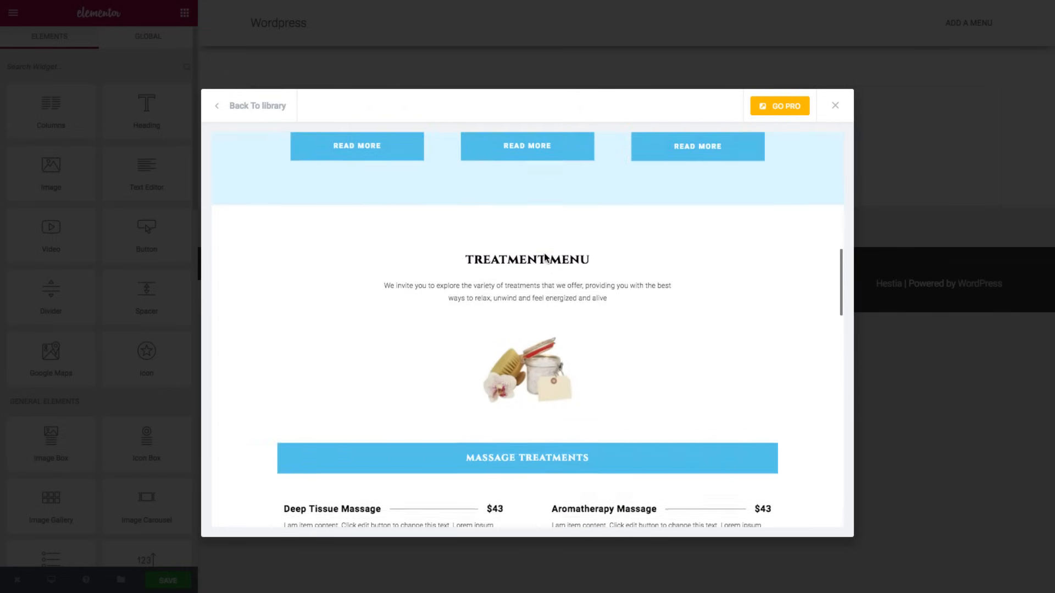
scroll(545, 253, down, 6)
scroll(544, 252, up, 3)
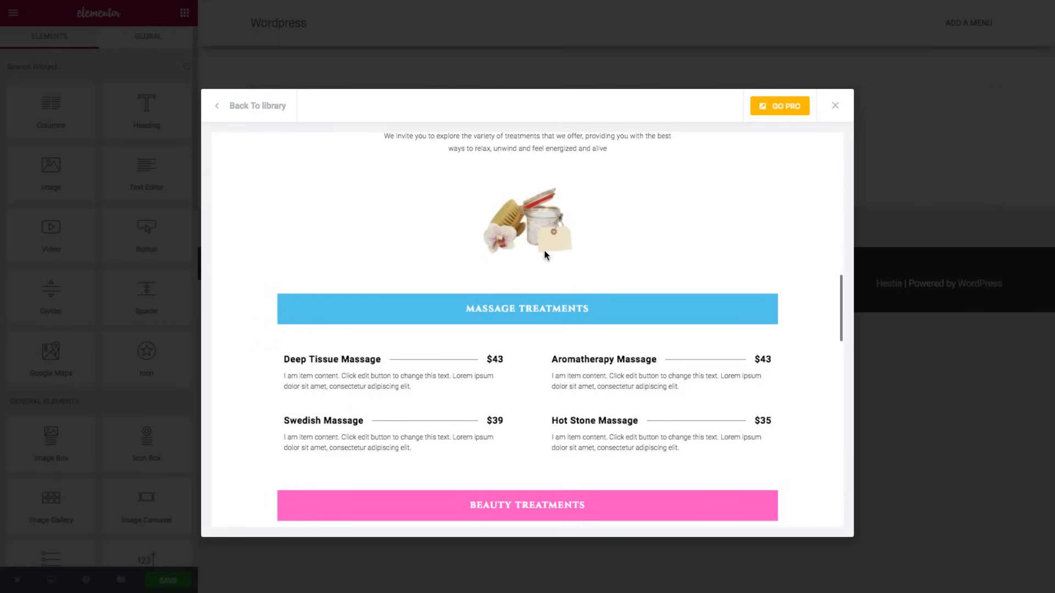
click(247, 106)
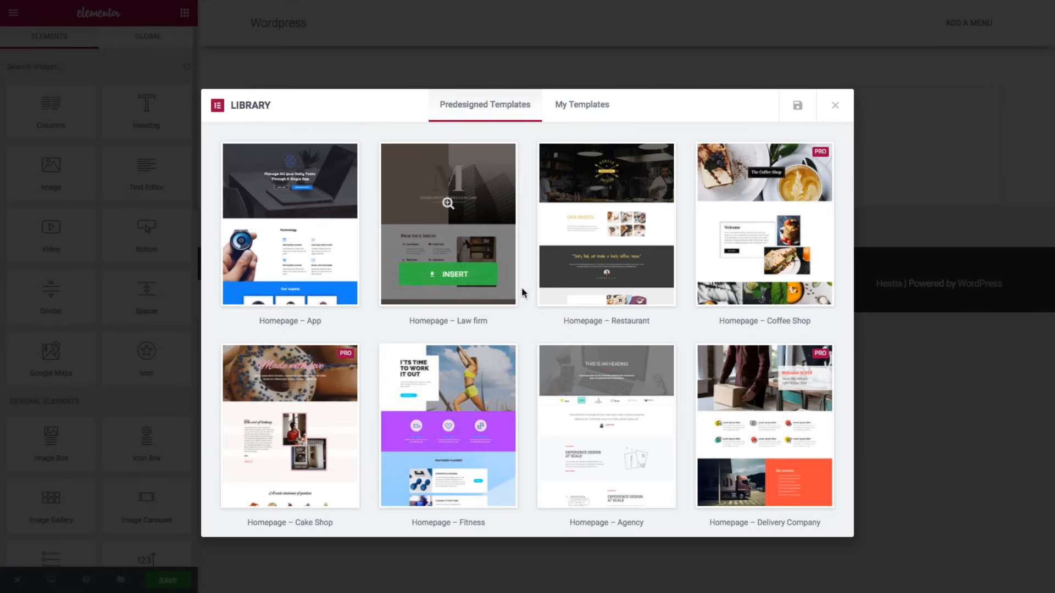
- Preview the One Page – Architect Office template in full and scroll through it
scroll(495, 325, down, 12)
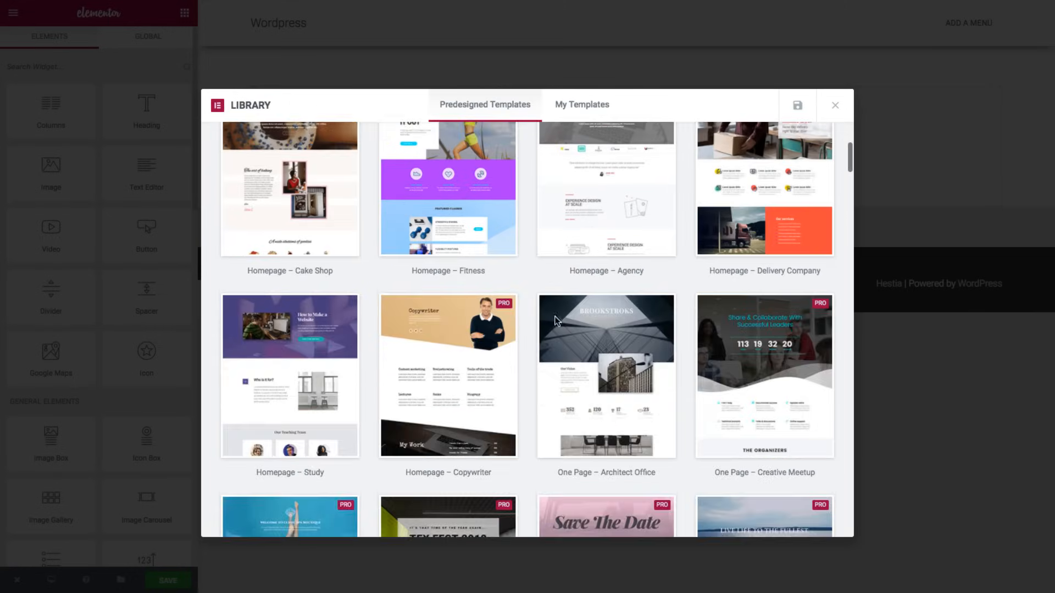
scroll(560, 322, down, 4)
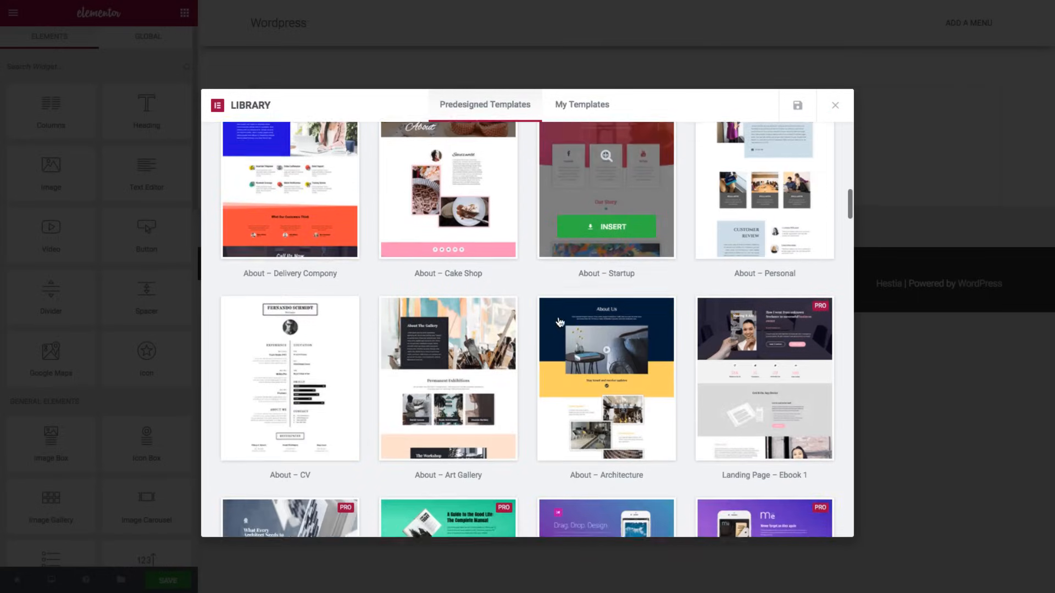
scroll(559, 322, up, 5)
scroll(560, 322, up, 8)
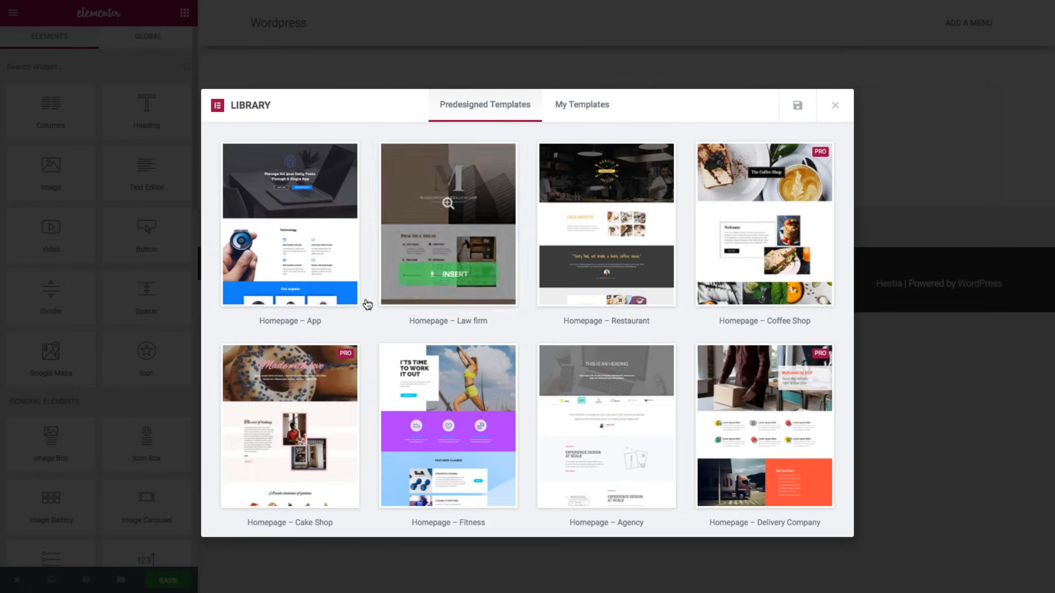
mouse_move(327, 281)
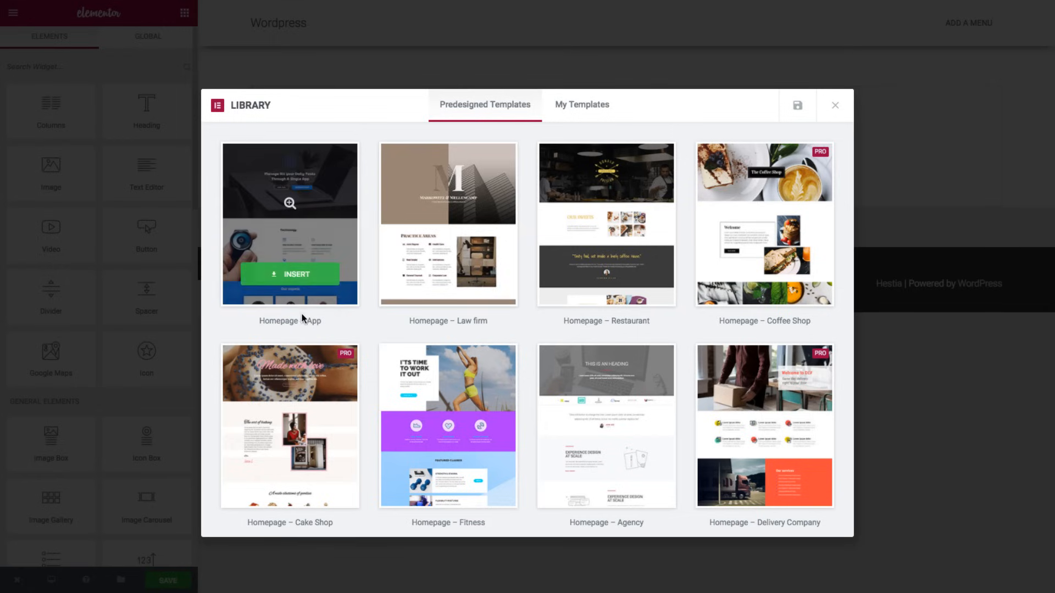
scroll(505, 306, down, 5)
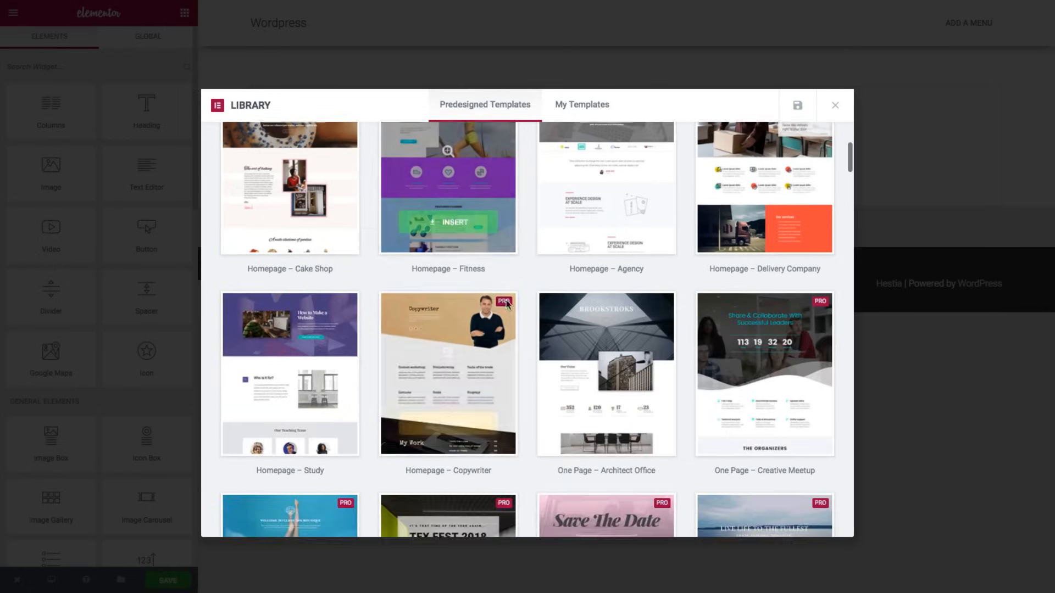
scroll(506, 302, up, 5)
scroll(599, 280, down, 6)
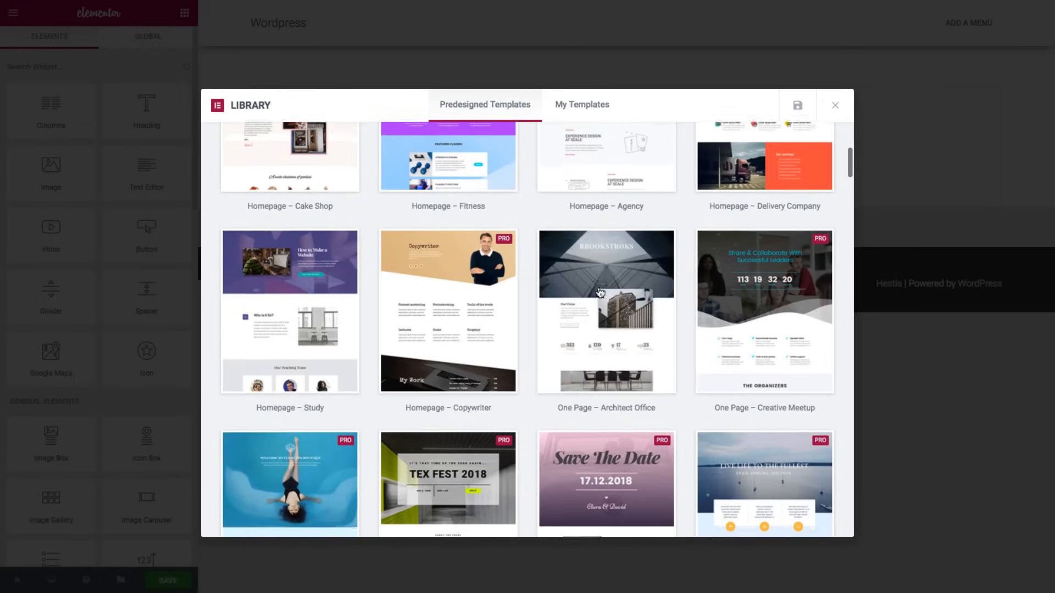
mouse_move(596, 302)
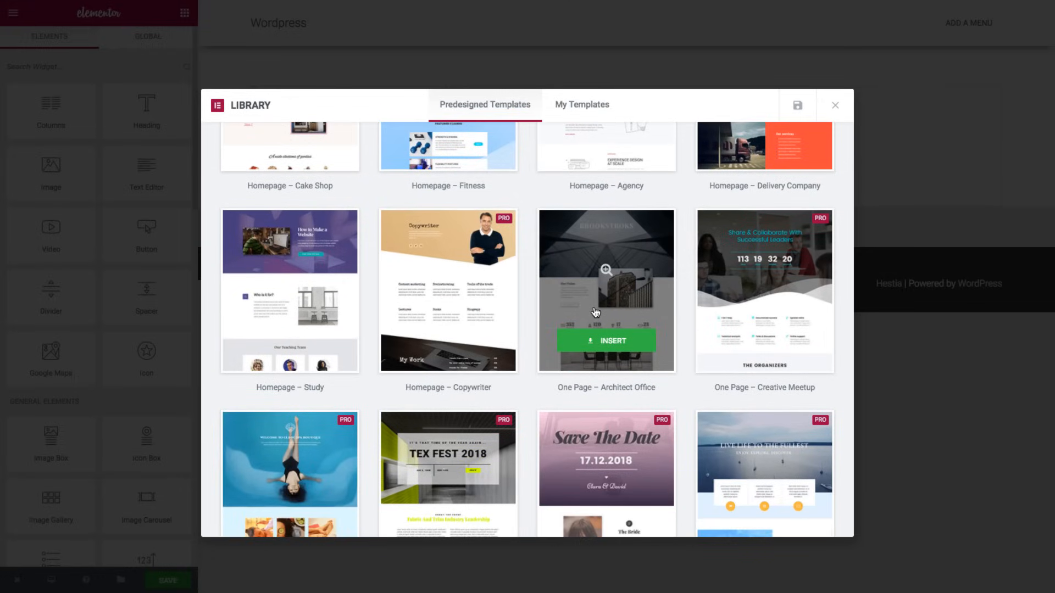
click(605, 269)
scroll(495, 238, down, 5)
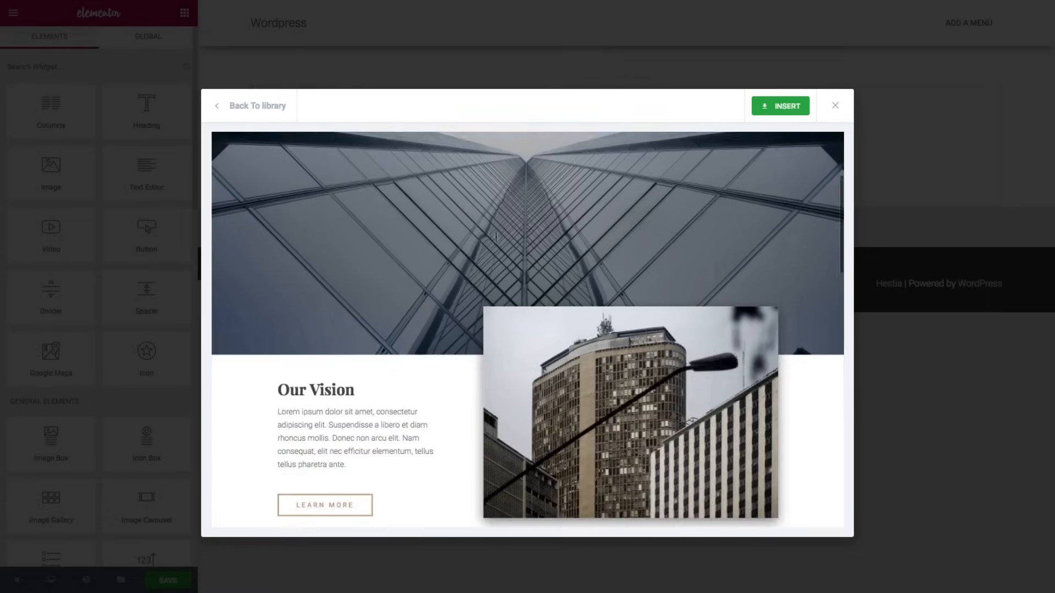
scroll(496, 237, down, 10)
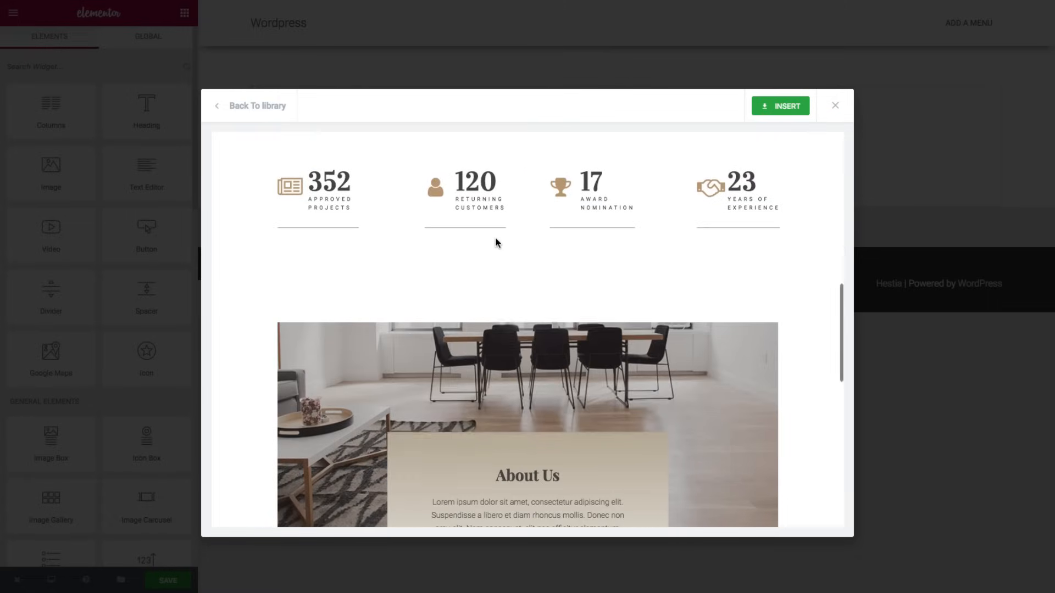
scroll(496, 242, down, 8)
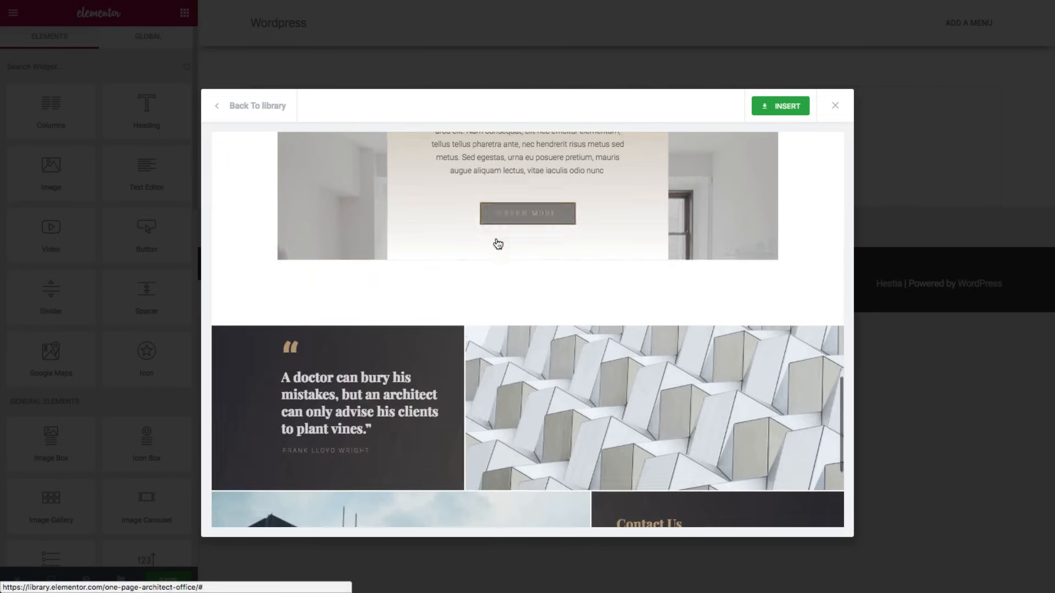
scroll(498, 244, down, 2)
scroll(497, 239, up, 8)
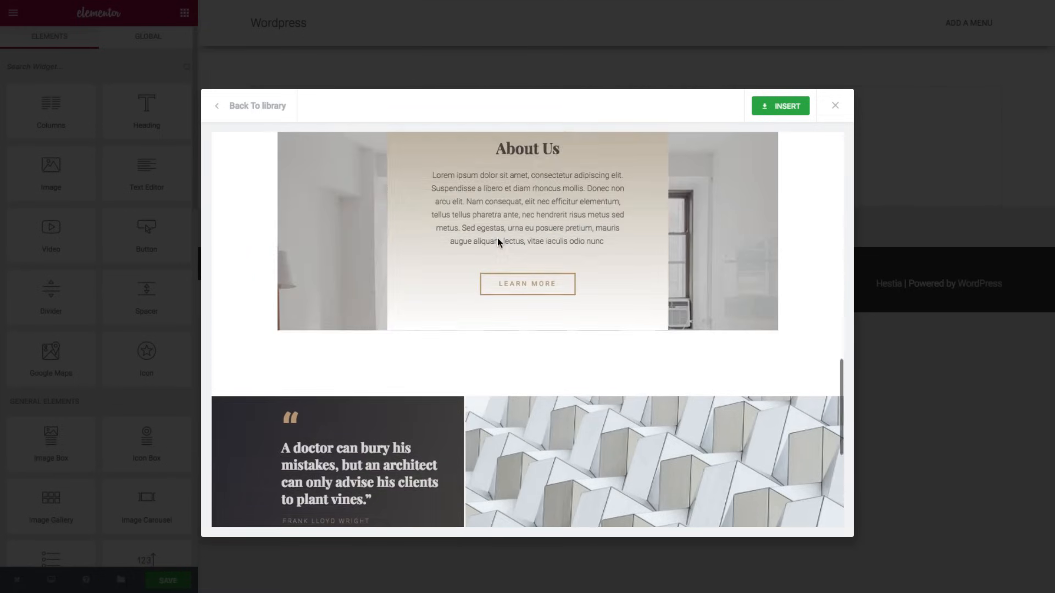
scroll(497, 238, up, 10)
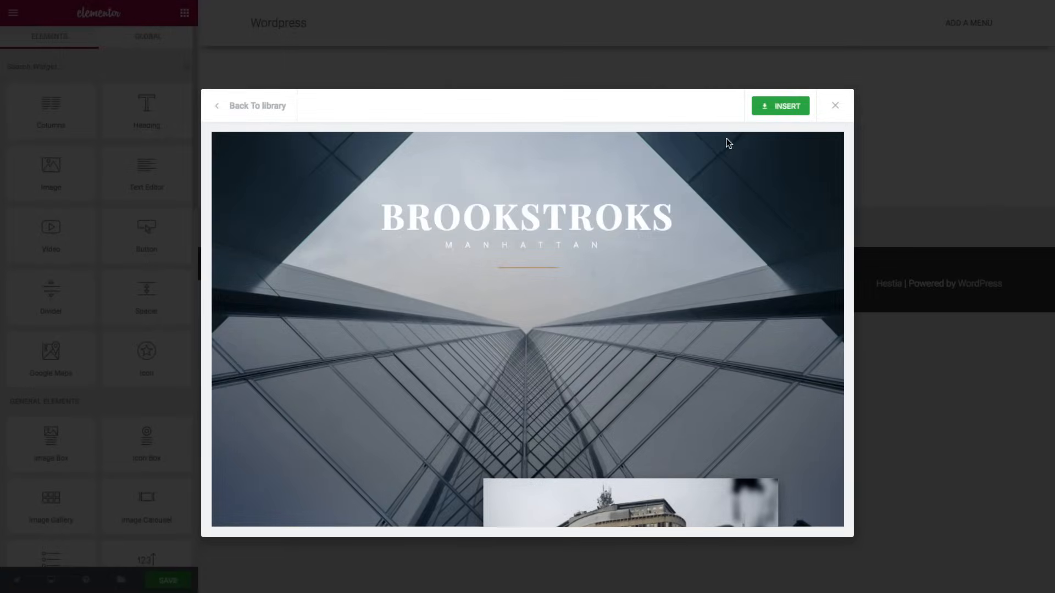
- Insert the Architect Office template and review its hero, stats, About Us, quote and contact sections
click(778, 111)
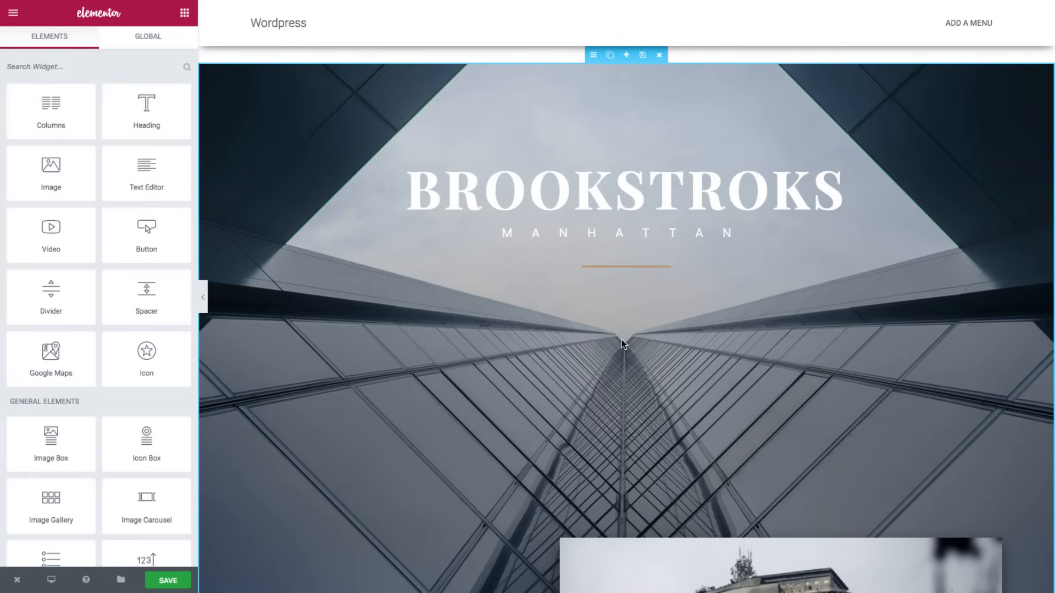
scroll(630, 340, down, 8)
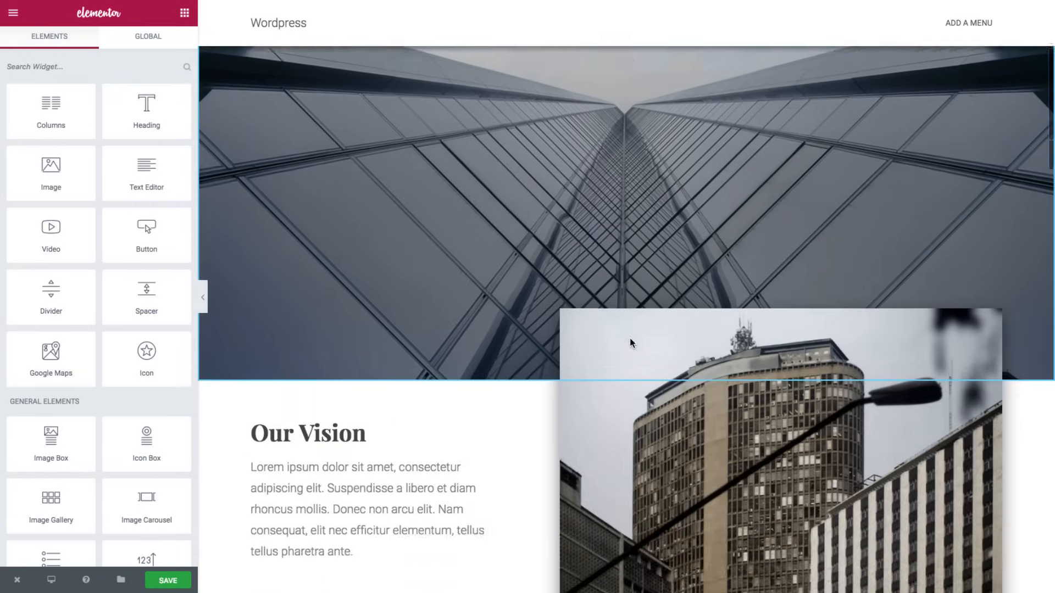
scroll(630, 338, down, 12)
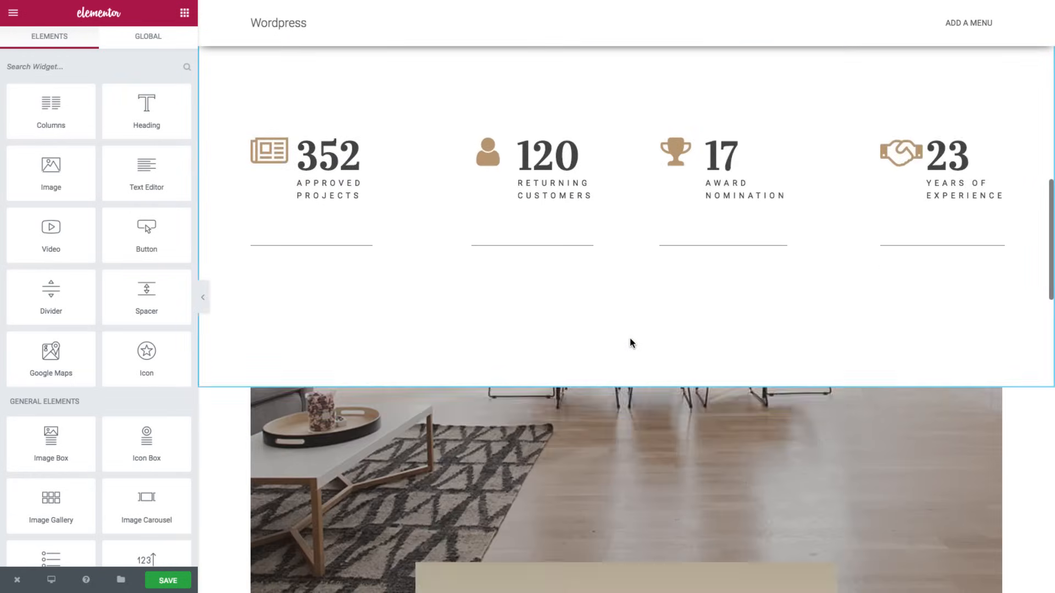
scroll(630, 340, down, 7)
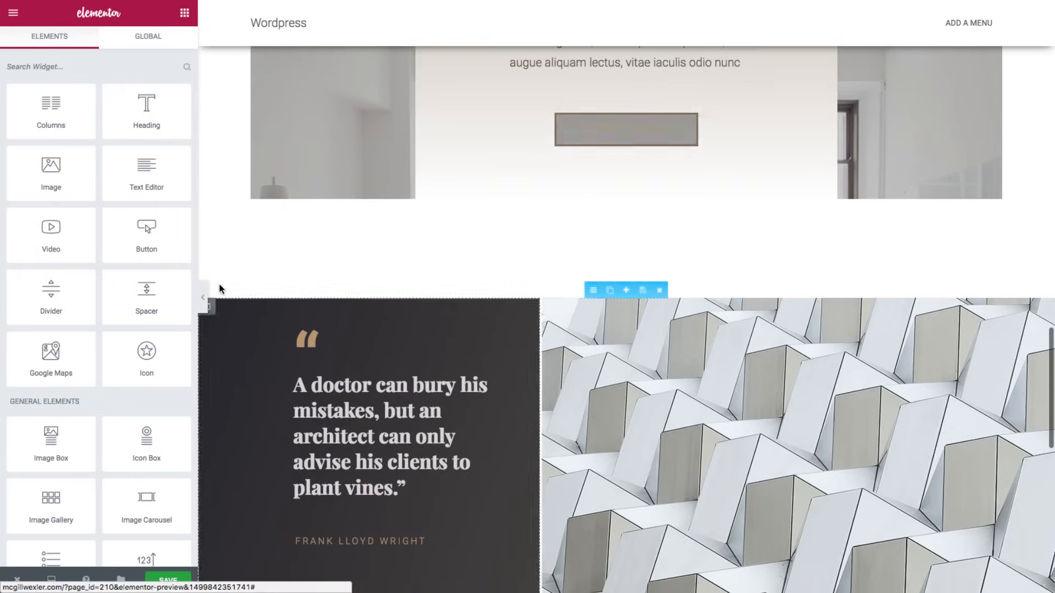
scroll(304, 289, up, 20)
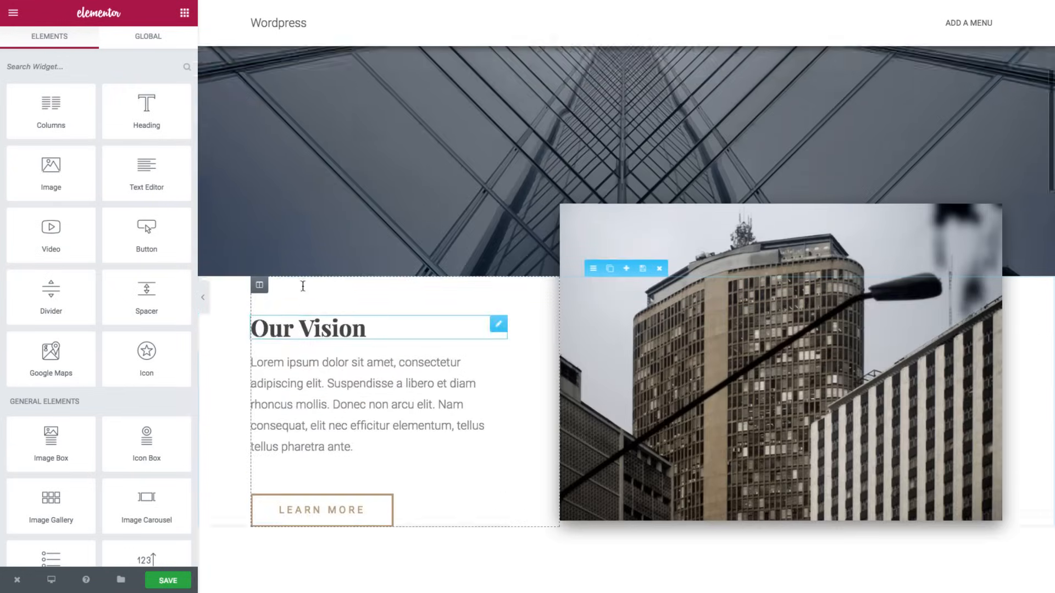
scroll(304, 291, up, 2)
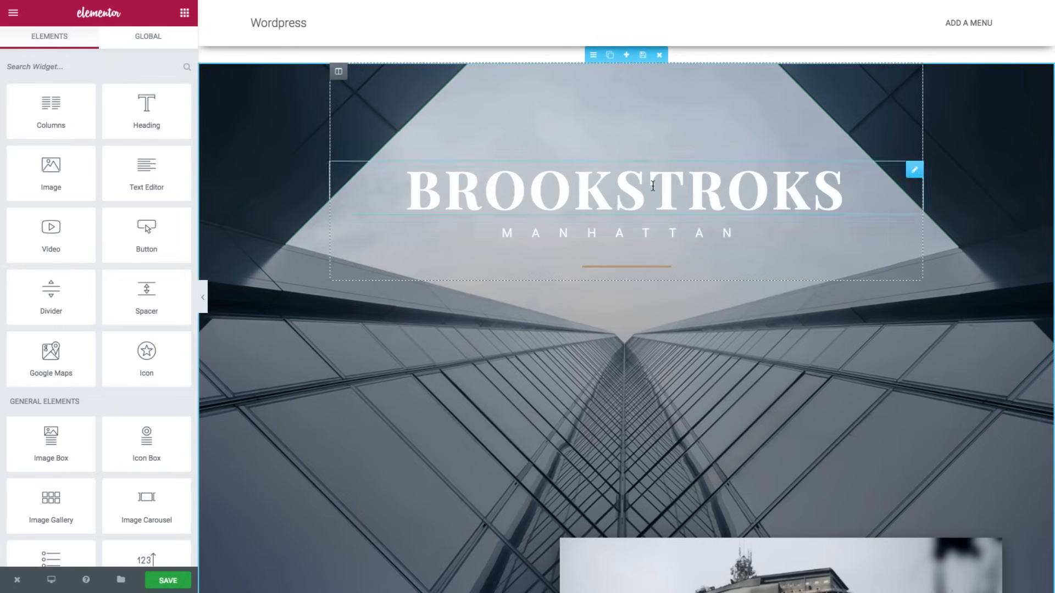
scroll(572, 209, down, 1)
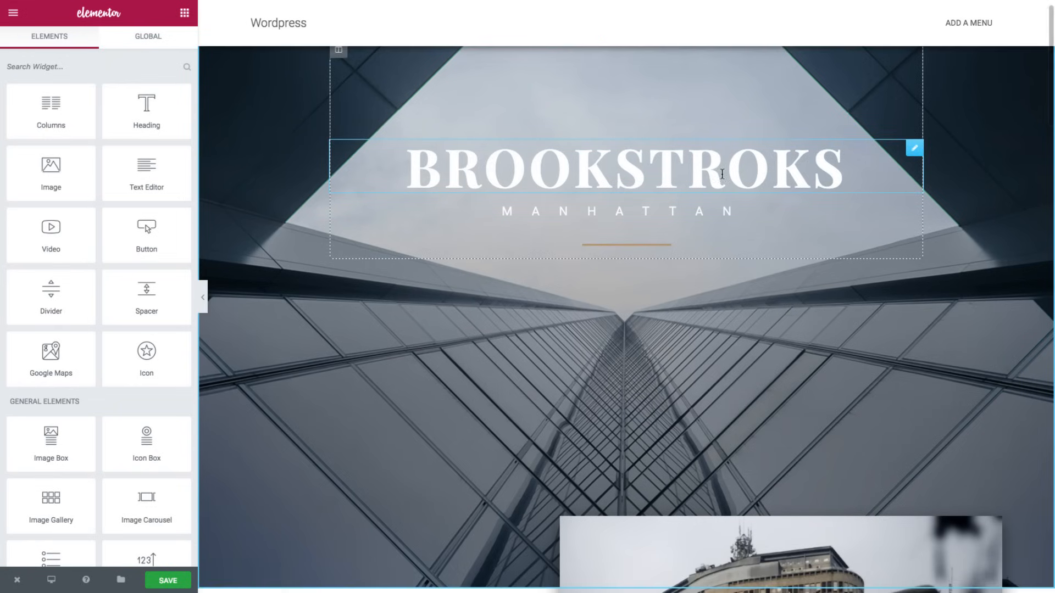
scroll(583, 214, down, 7)
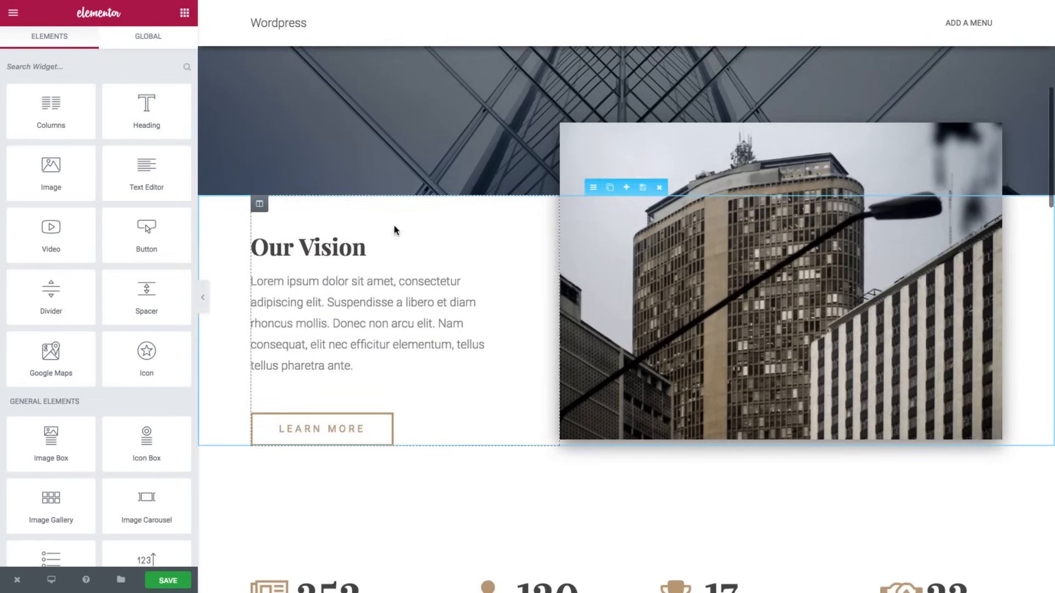
scroll(600, 292, down, 6)
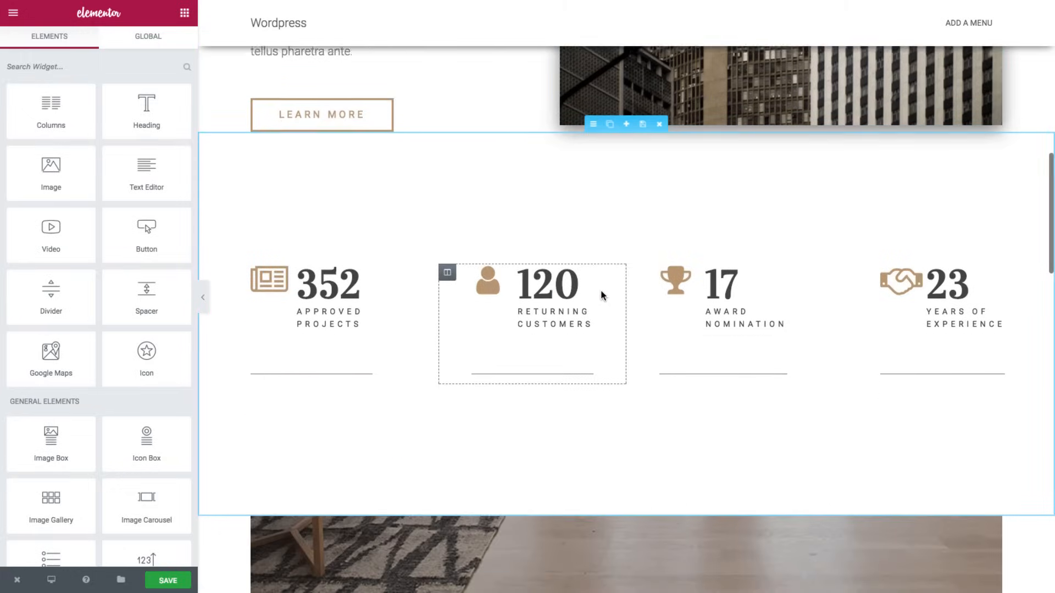
scroll(601, 289, down, 1)
scroll(857, 261, down, 2)
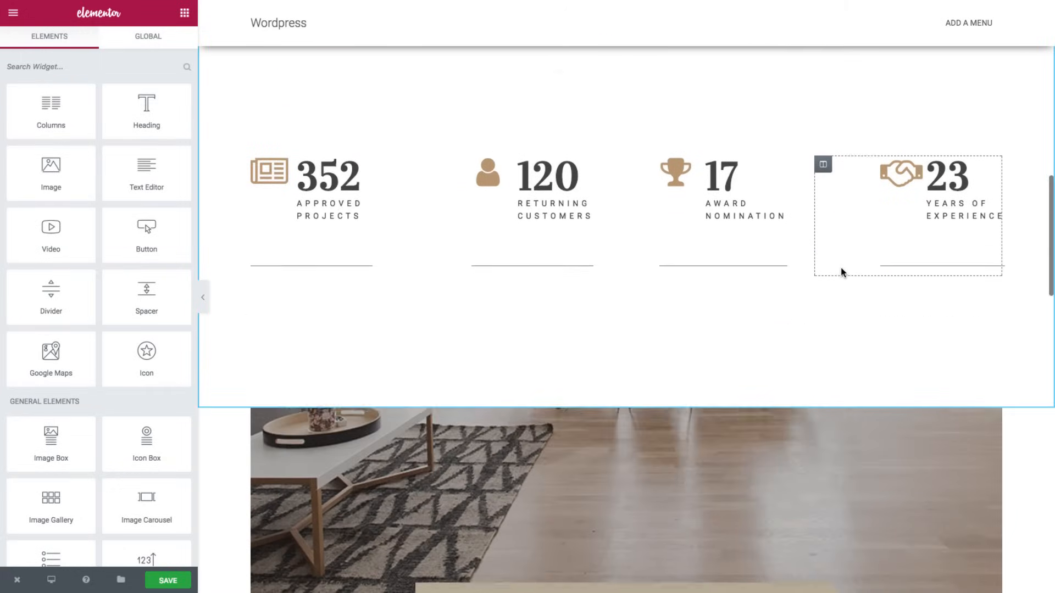
scroll(841, 268, down, 7)
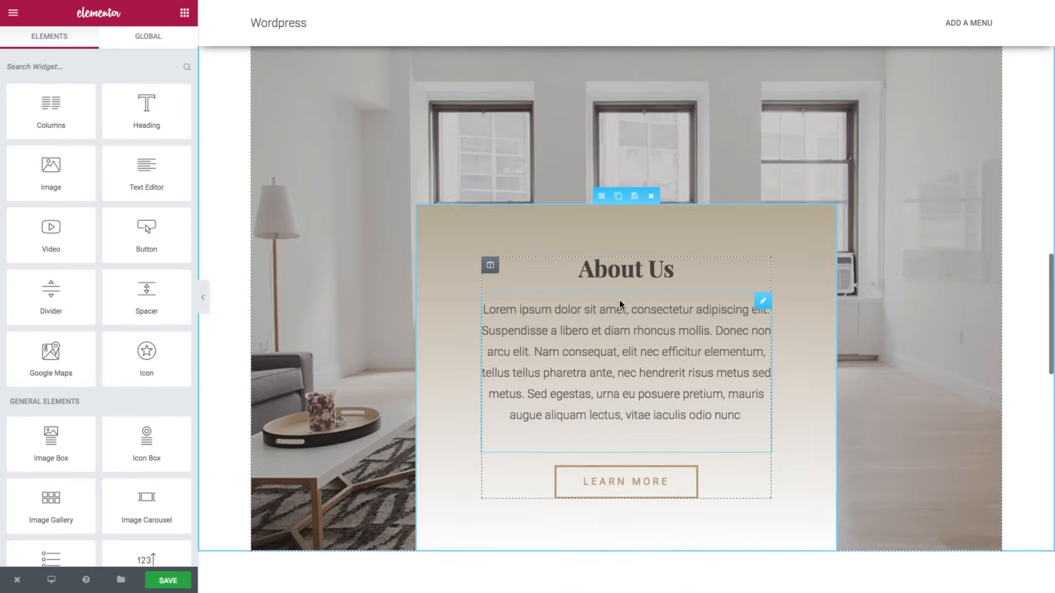
scroll(618, 299, down, 8)
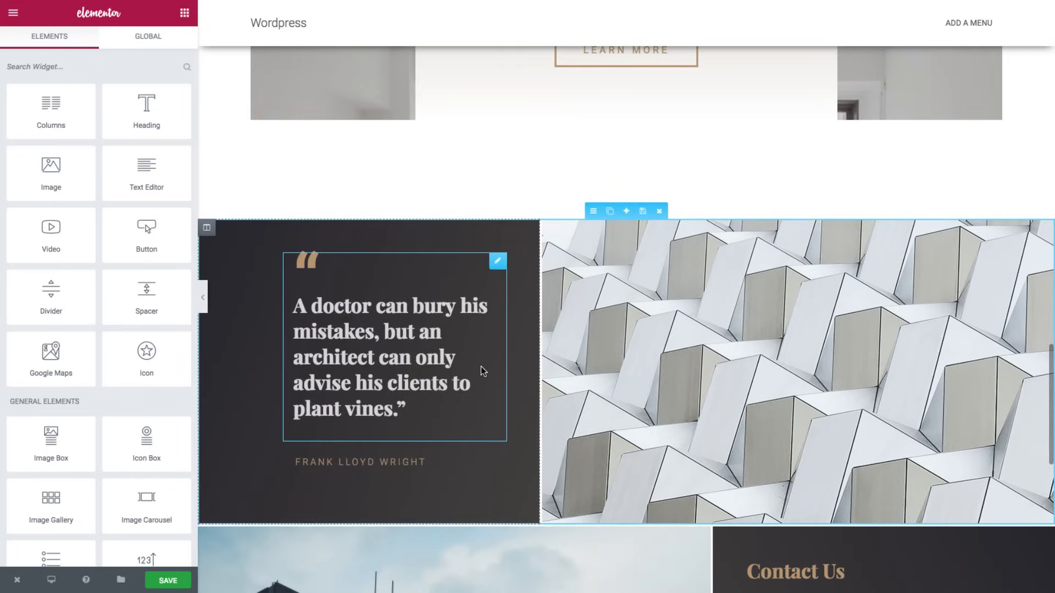
scroll(714, 354, down, 7)
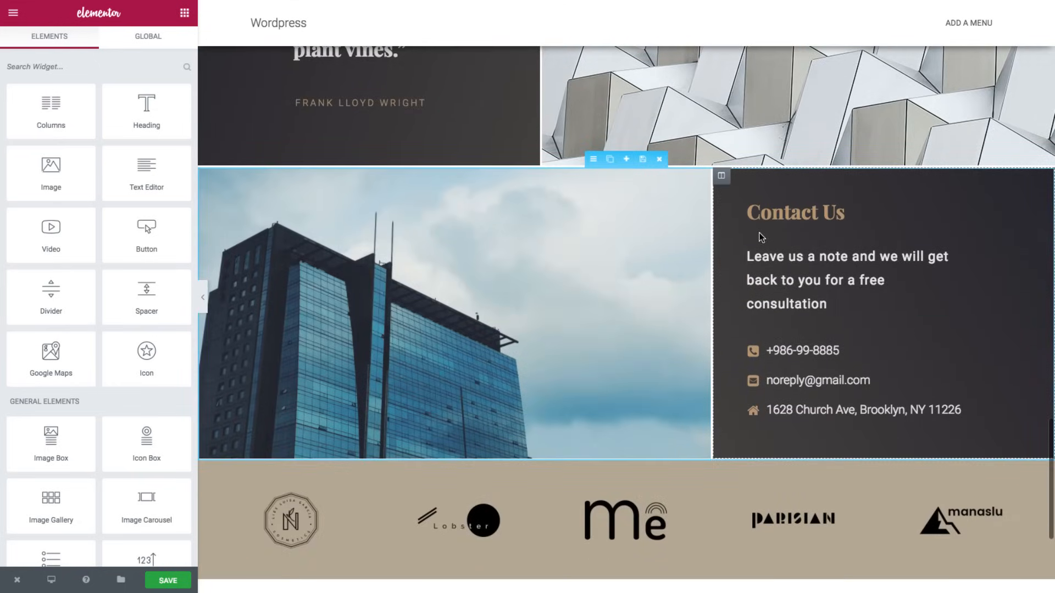
scroll(770, 353, down, 3)
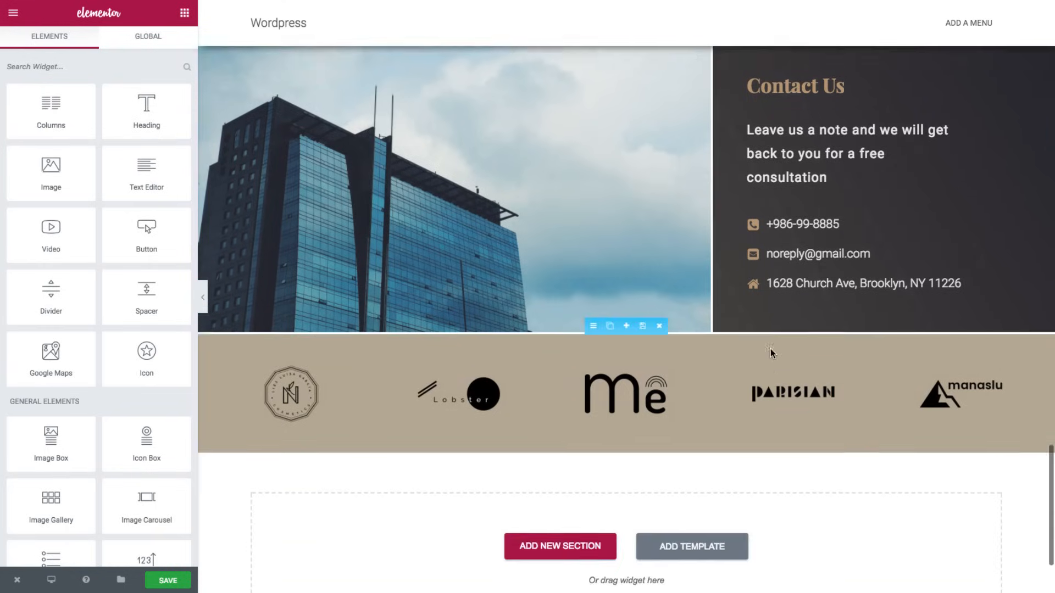
scroll(770, 353, down, 2)
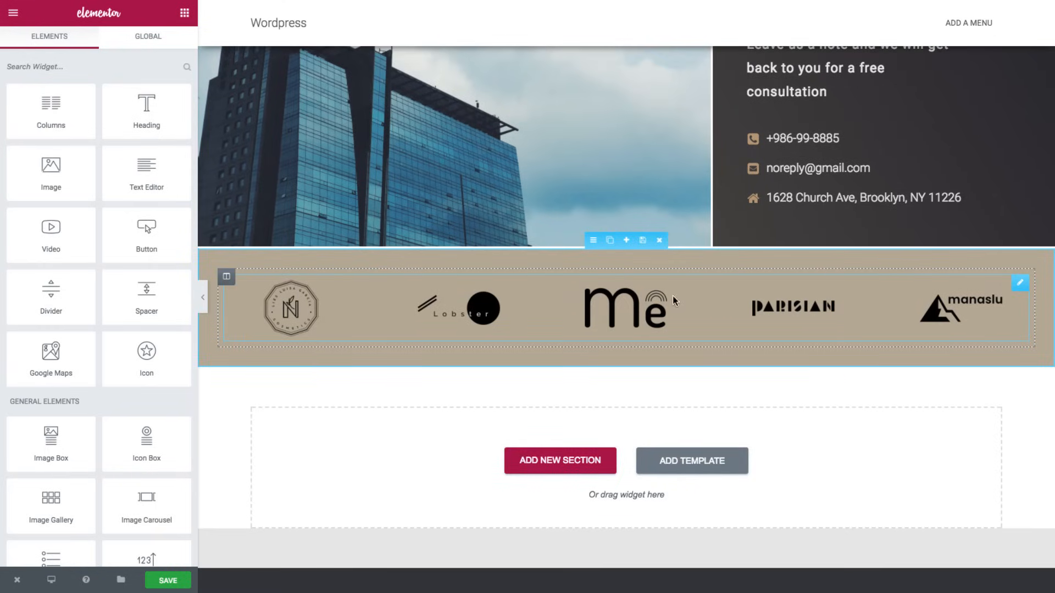
scroll(724, 295, up, 15)
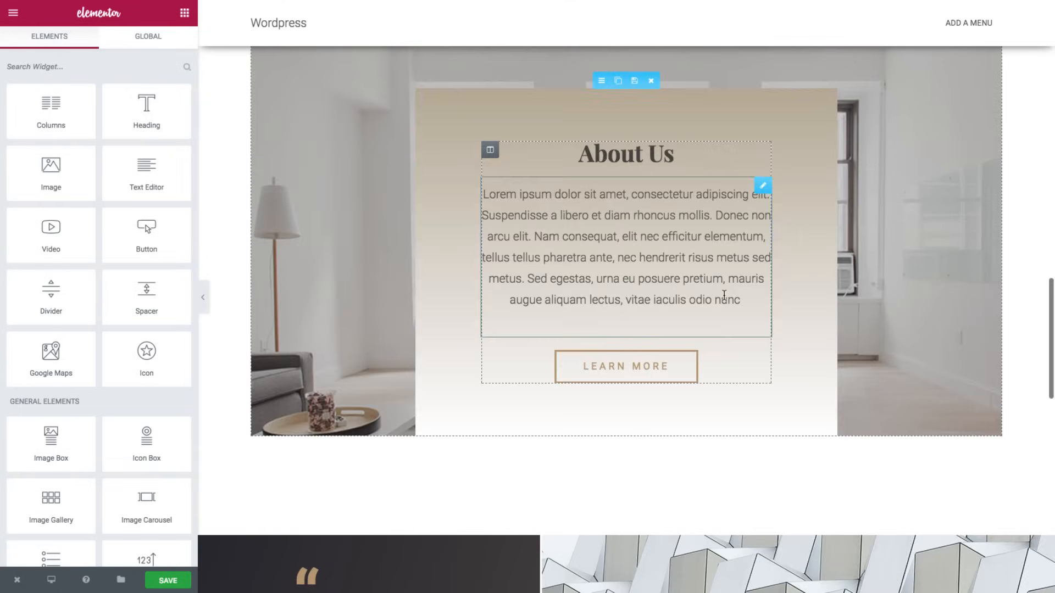
scroll(723, 294, up, 15)
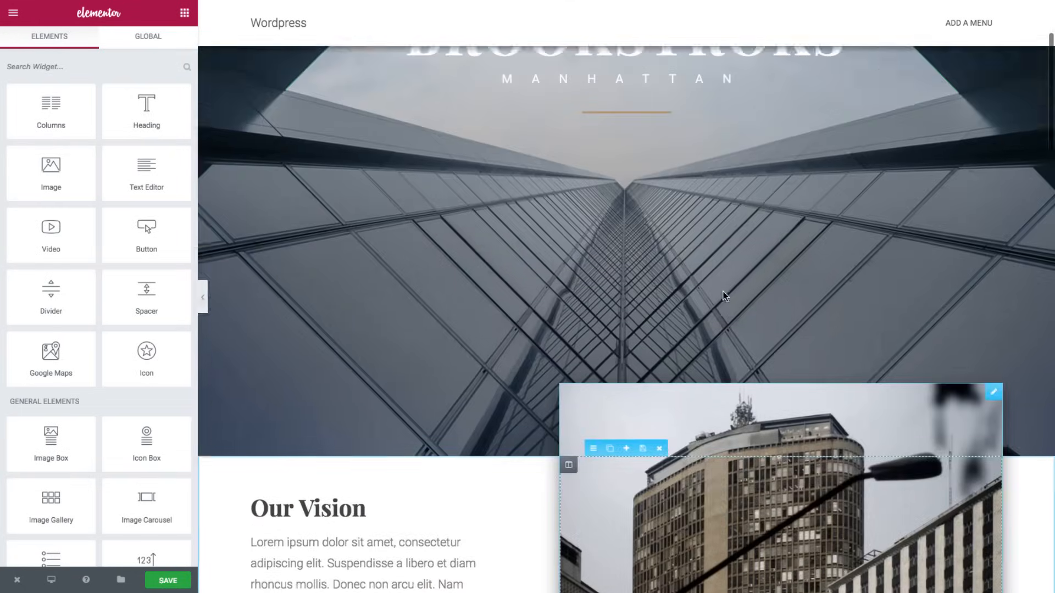
scroll(723, 295, up, 3)
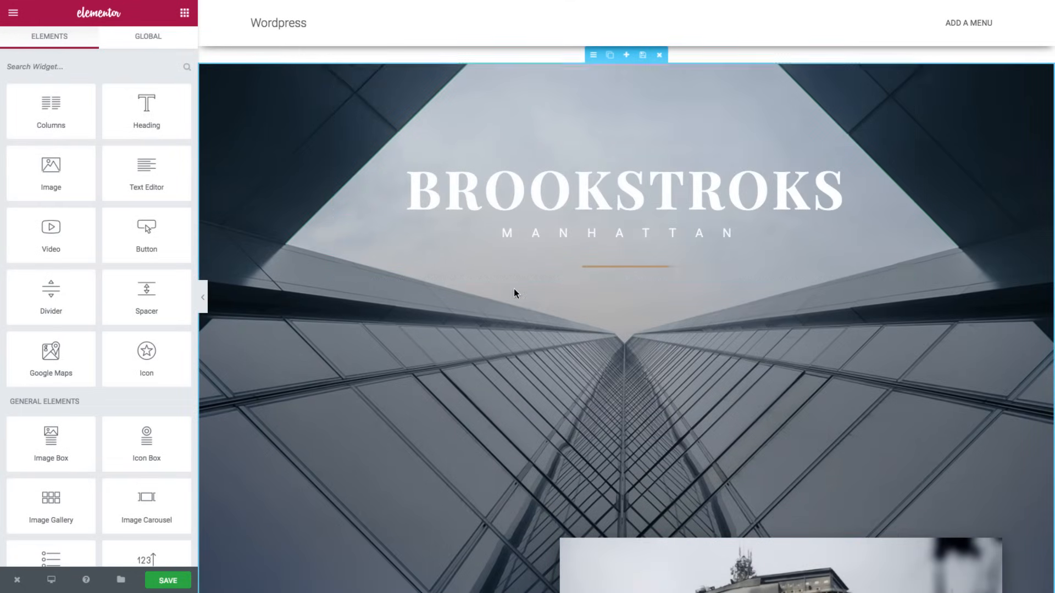
click(197, 297)
scroll(326, 277, down, 3)
scroll(383, 285, down, 9)
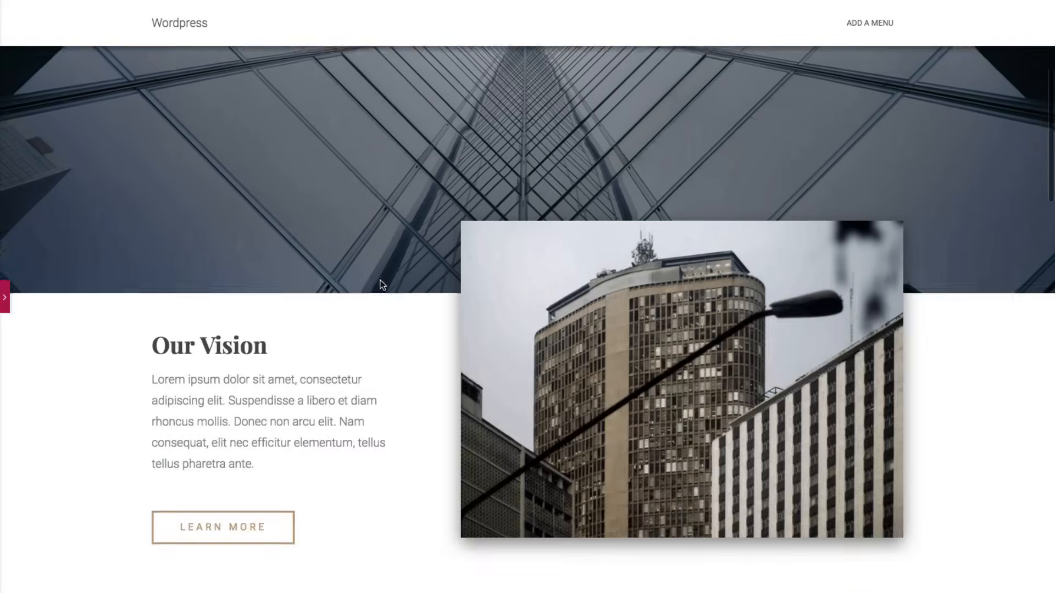
scroll(383, 285, up, 11)
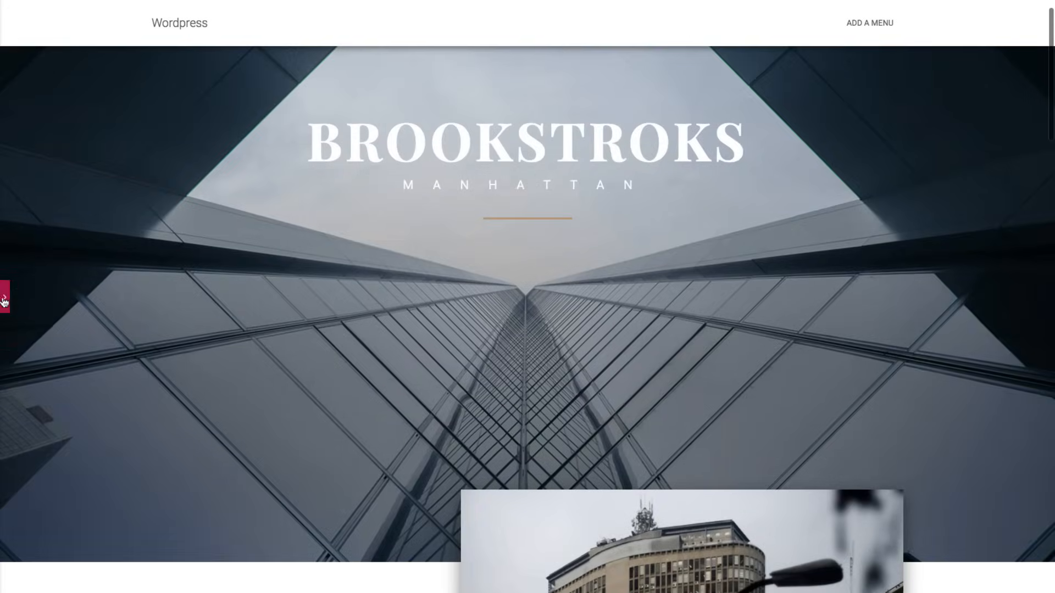
click(4, 297)
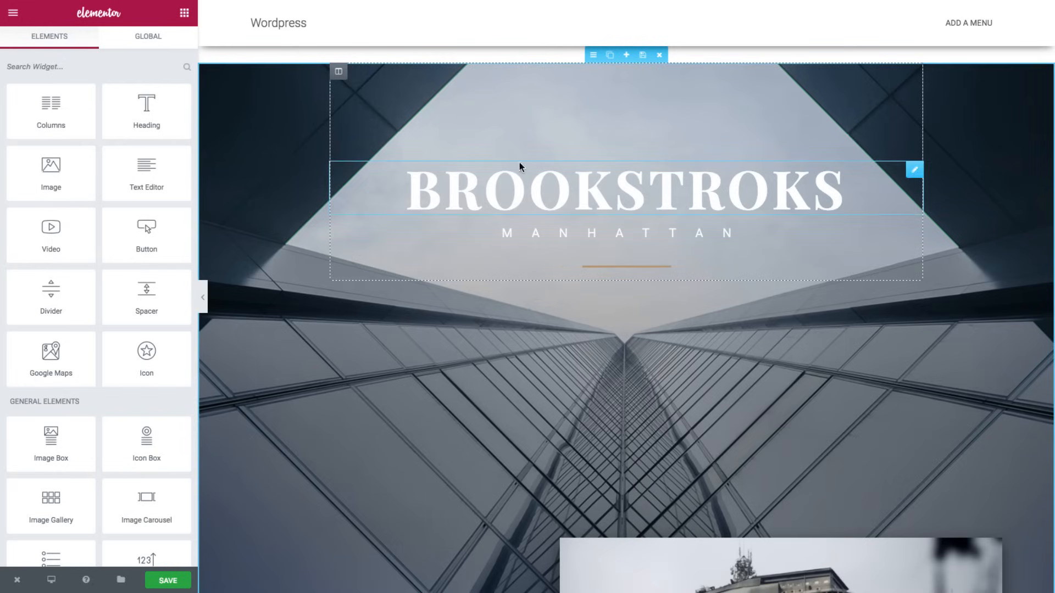
- Open the BROOKSTROKS hero section's Style settings and its Background image picker
click(592, 57)
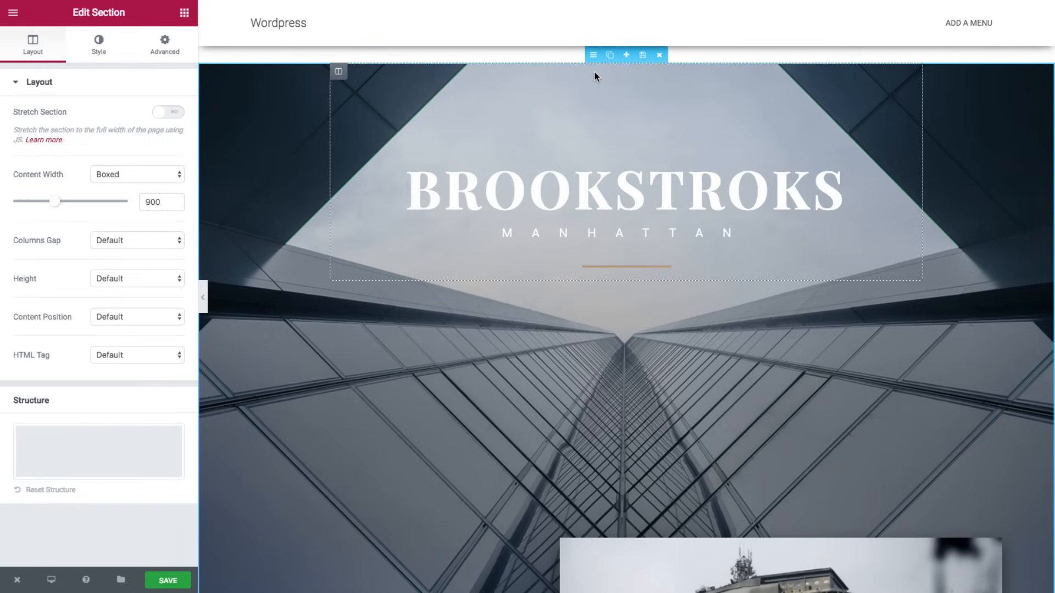
click(95, 49)
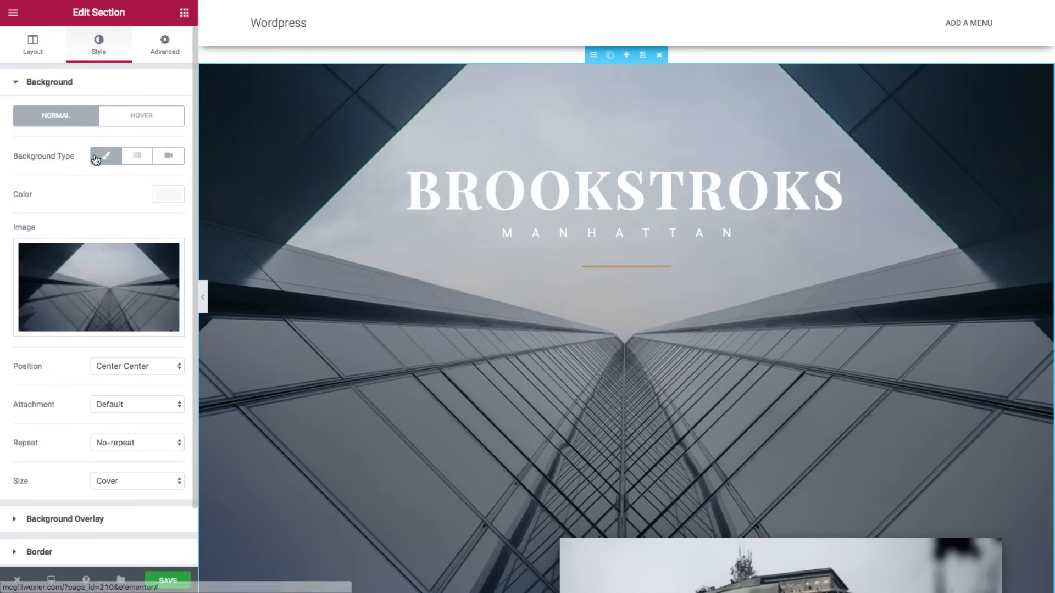
mouse_move(97, 277)
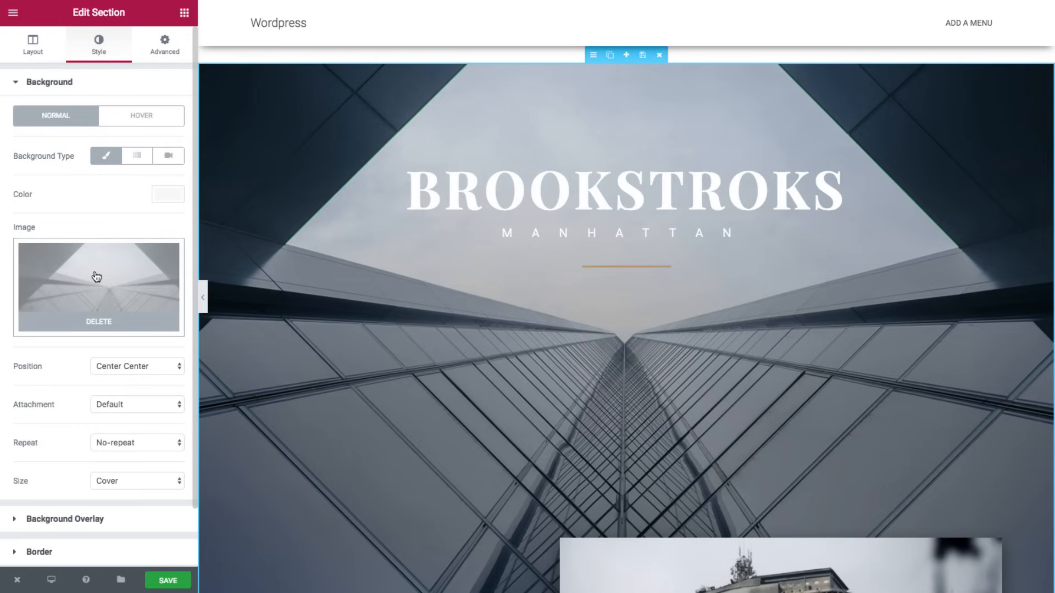
click(128, 274)
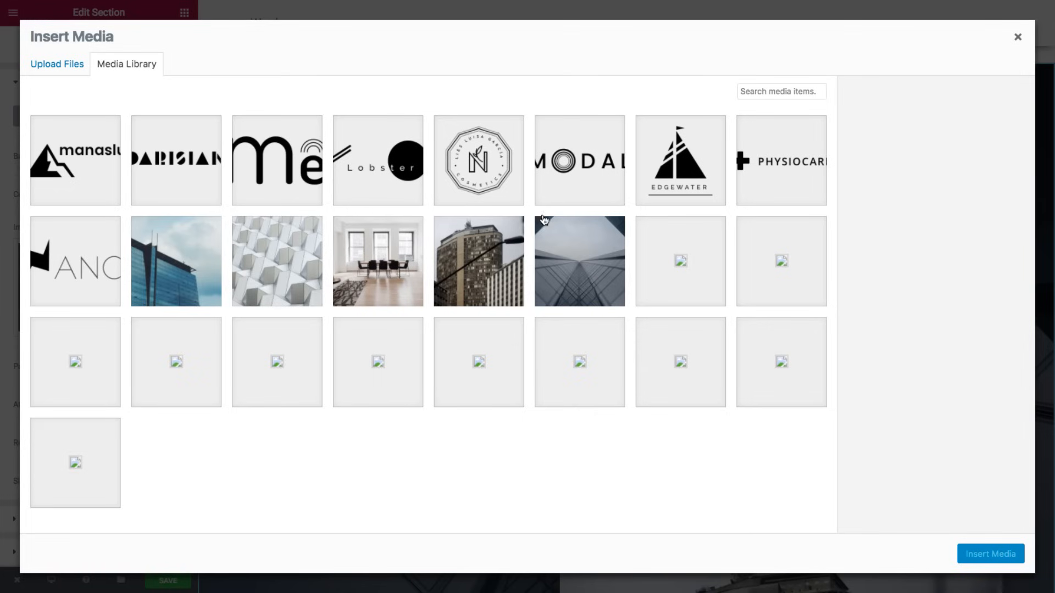
- Clear the library selection, switch to Upload Files, and open the file chooser at Downloads
click(559, 237)
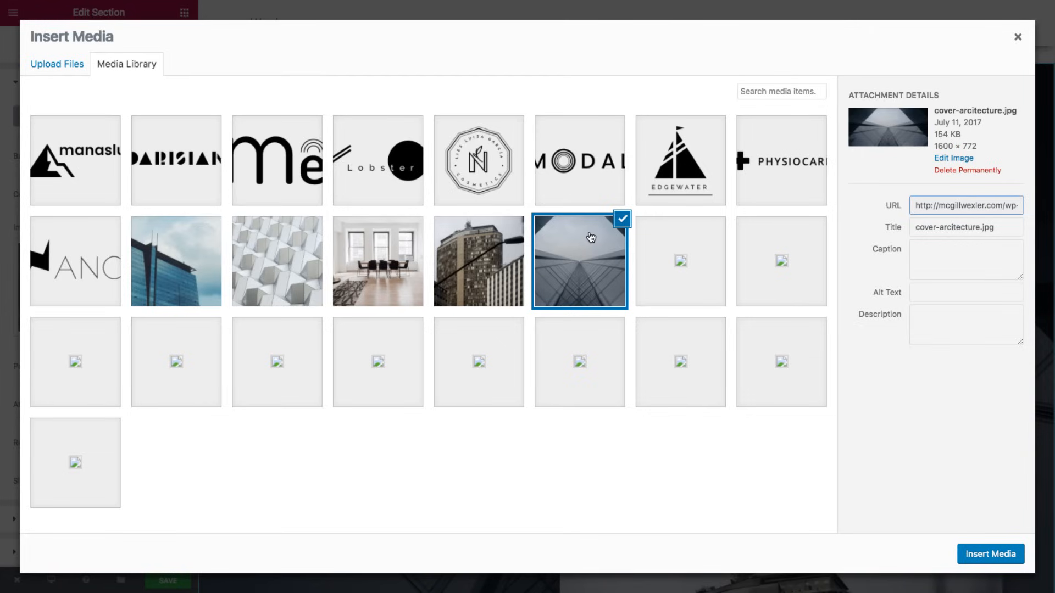
click(623, 219)
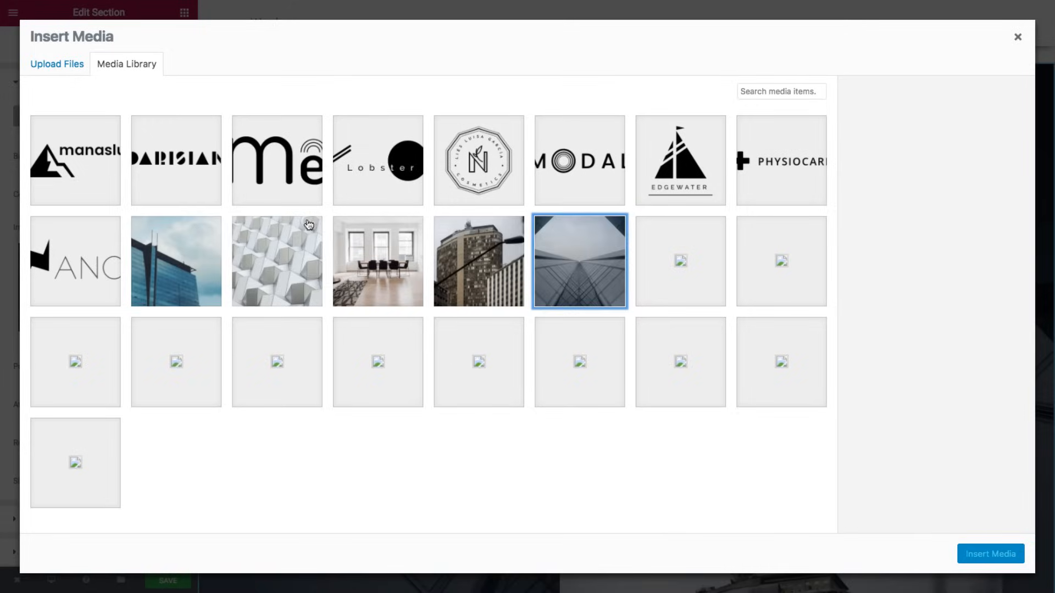
click(37, 63)
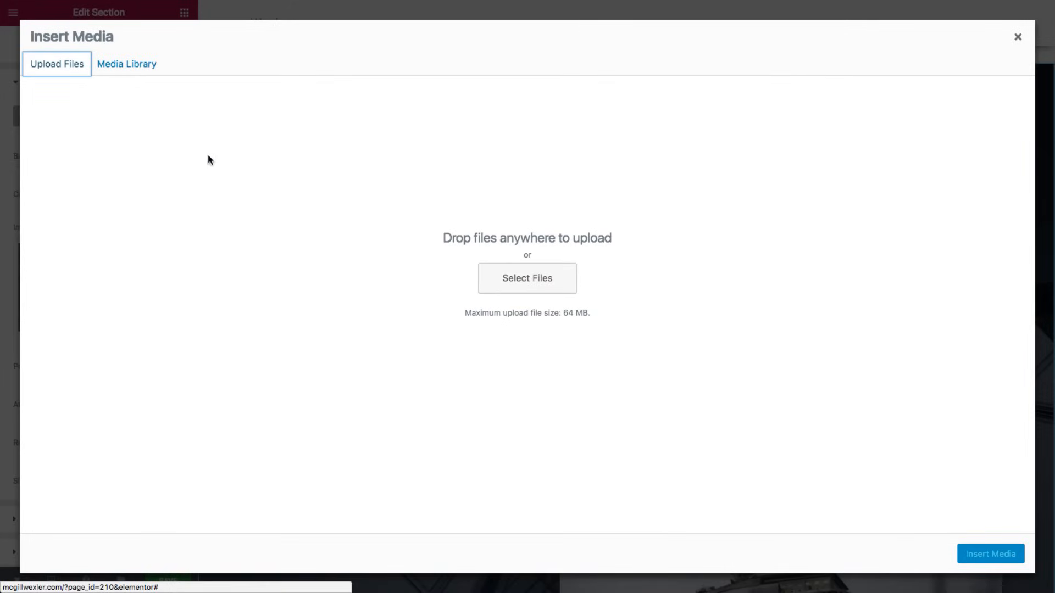
click(512, 274)
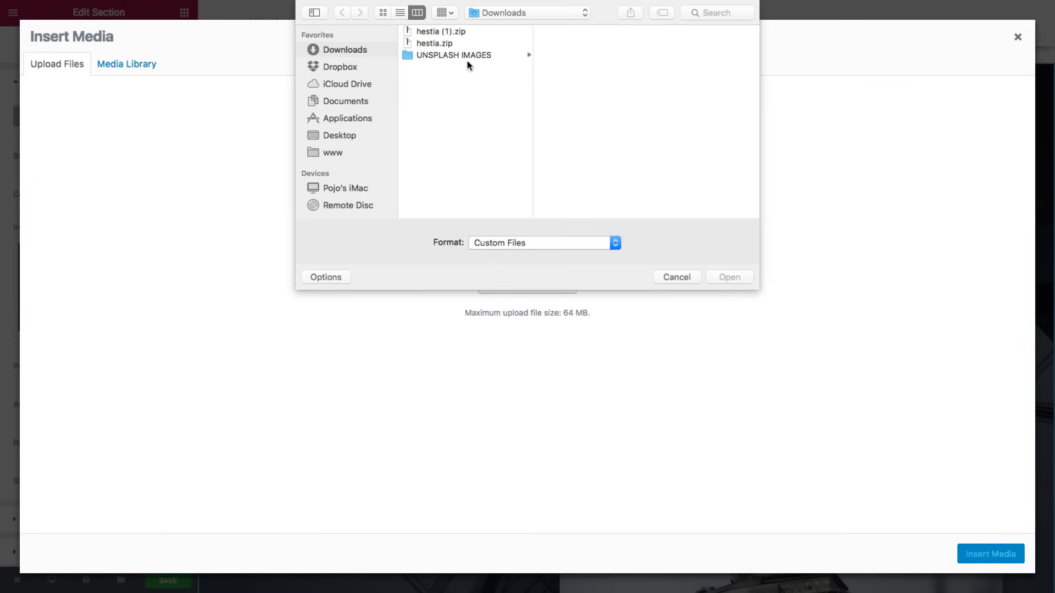
- Upload all five UNSPLASH IMAGES photos, about.jpg through vision.jpg
click(470, 58)
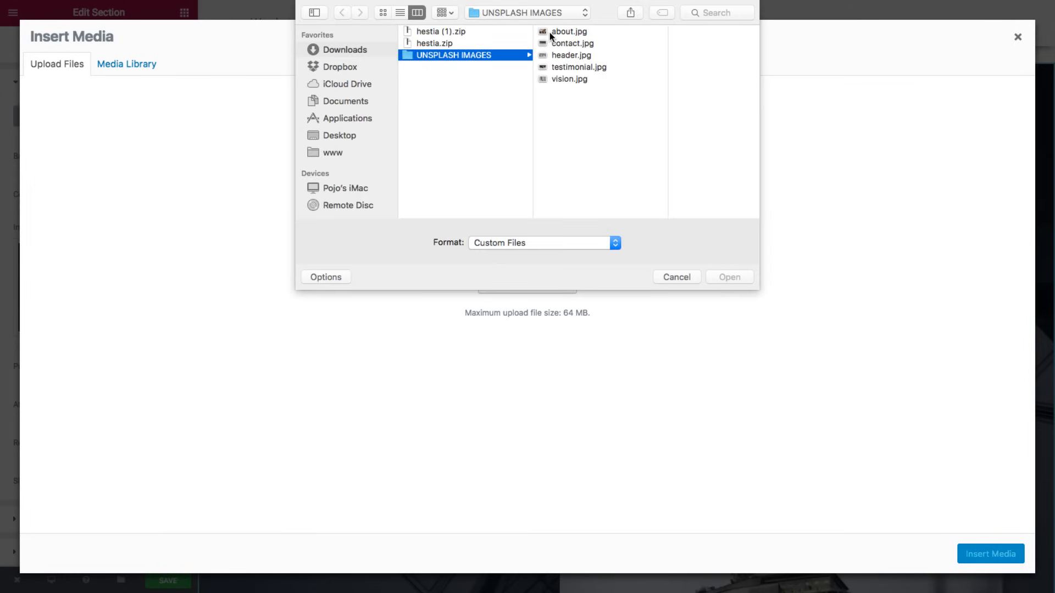
click(550, 32)
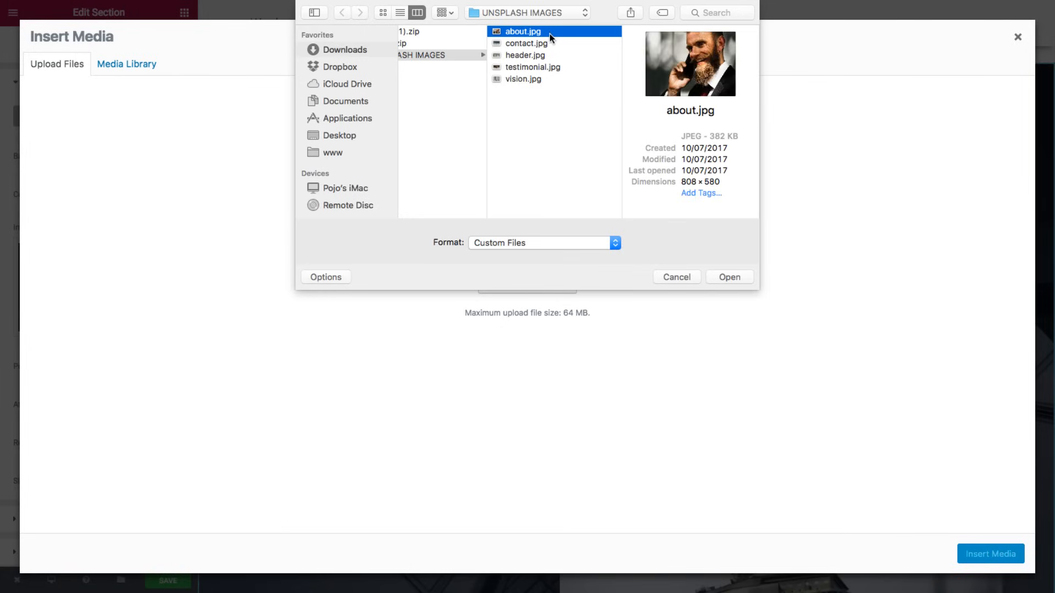
shift+click(534, 79)
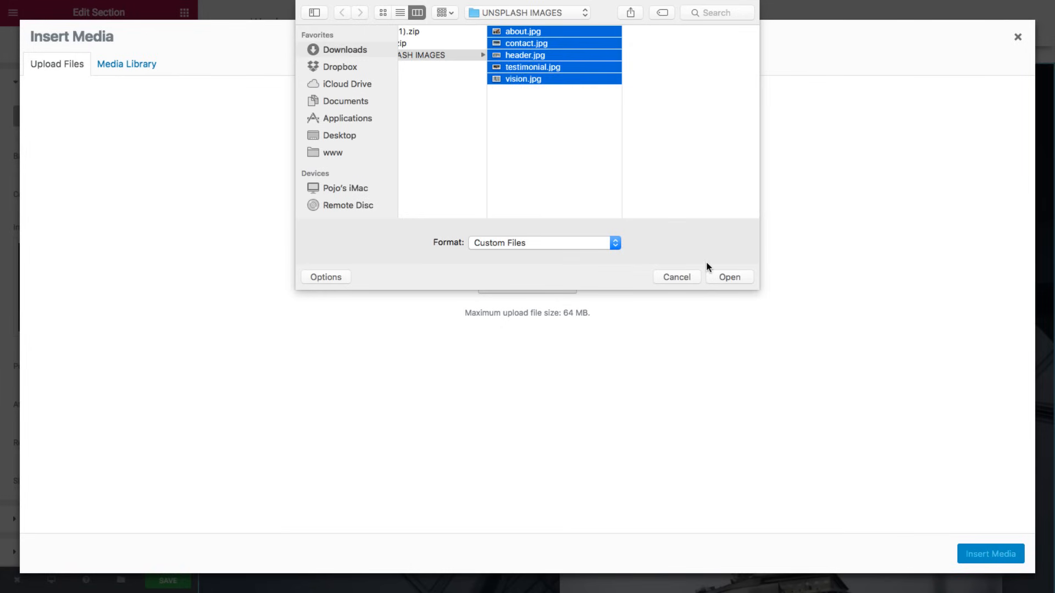
click(721, 275)
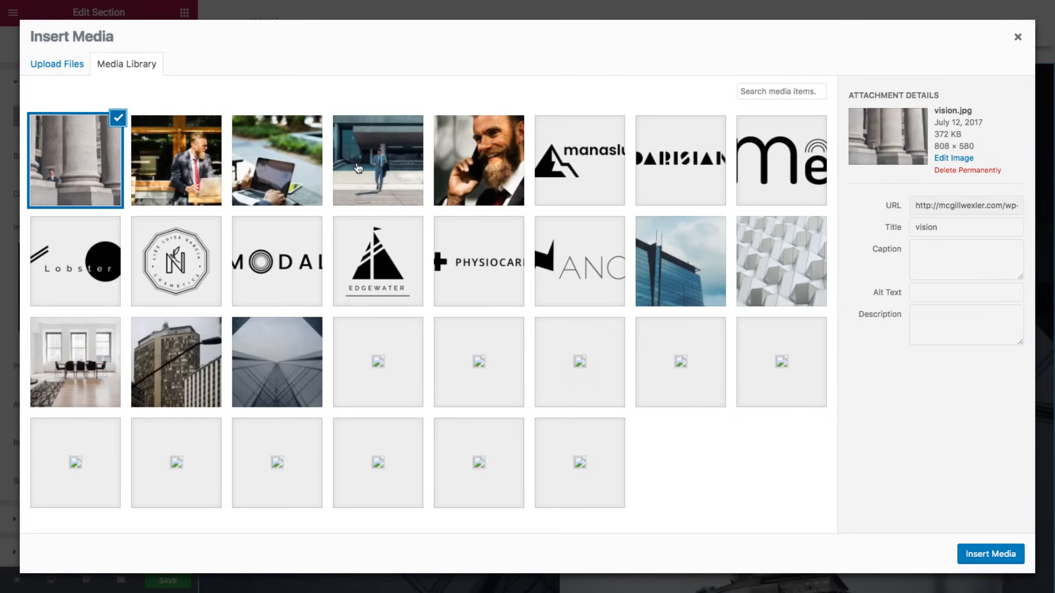
- Insert header.jpg, the laptop meeting photo, as the hero section's background
click(278, 167)
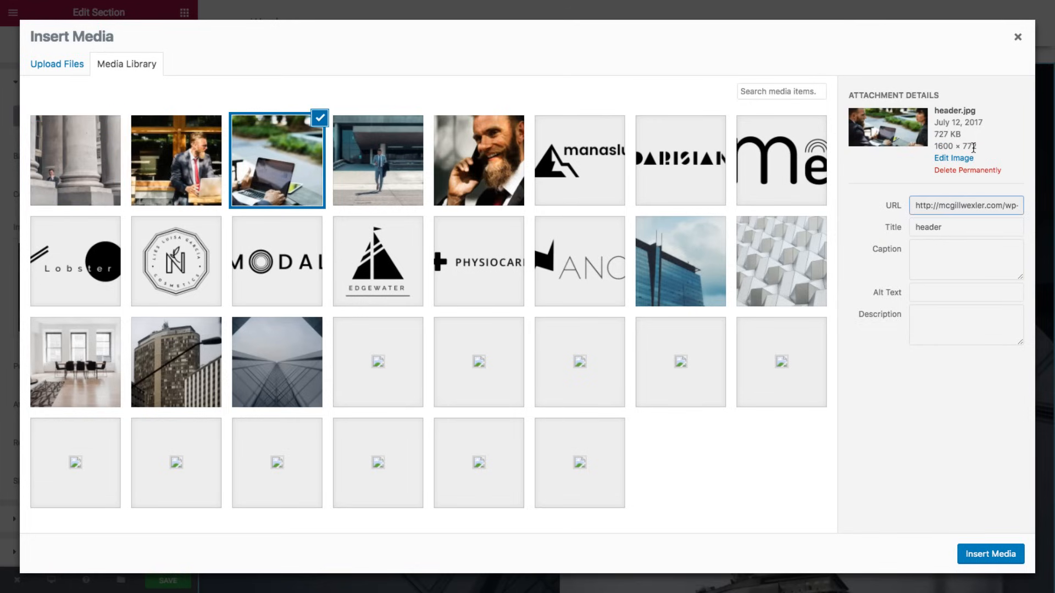
click(988, 554)
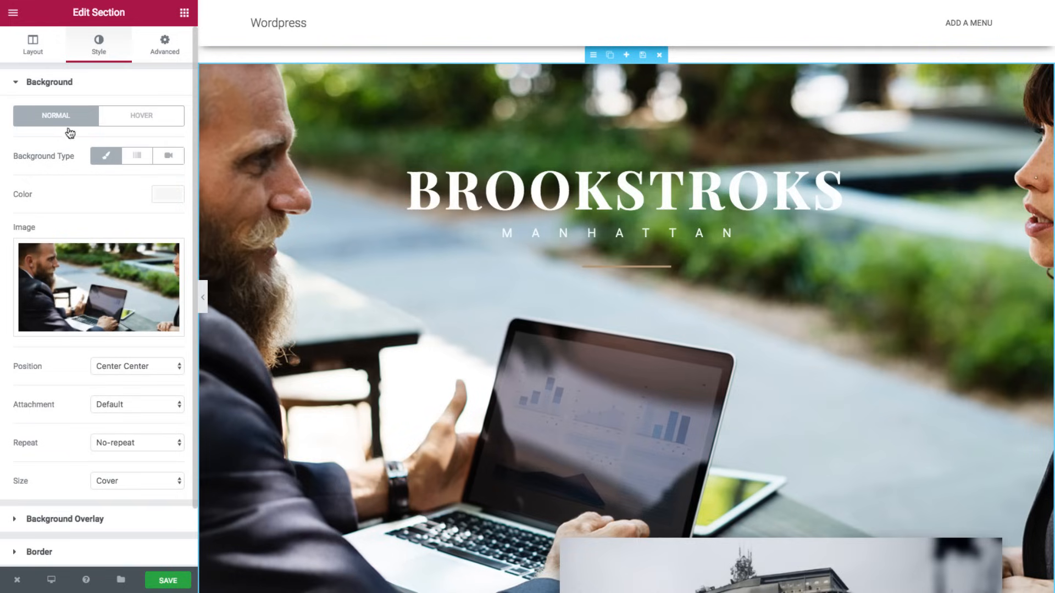
- Give the hero background a Classic #303030 colour overlay and raise its opacity
click(52, 520)
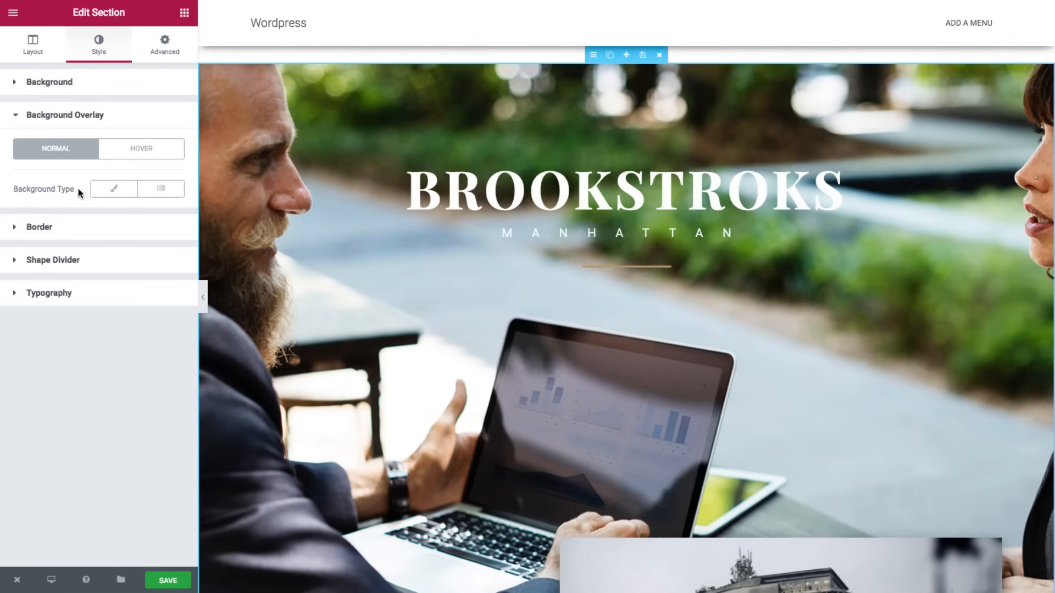
click(110, 191)
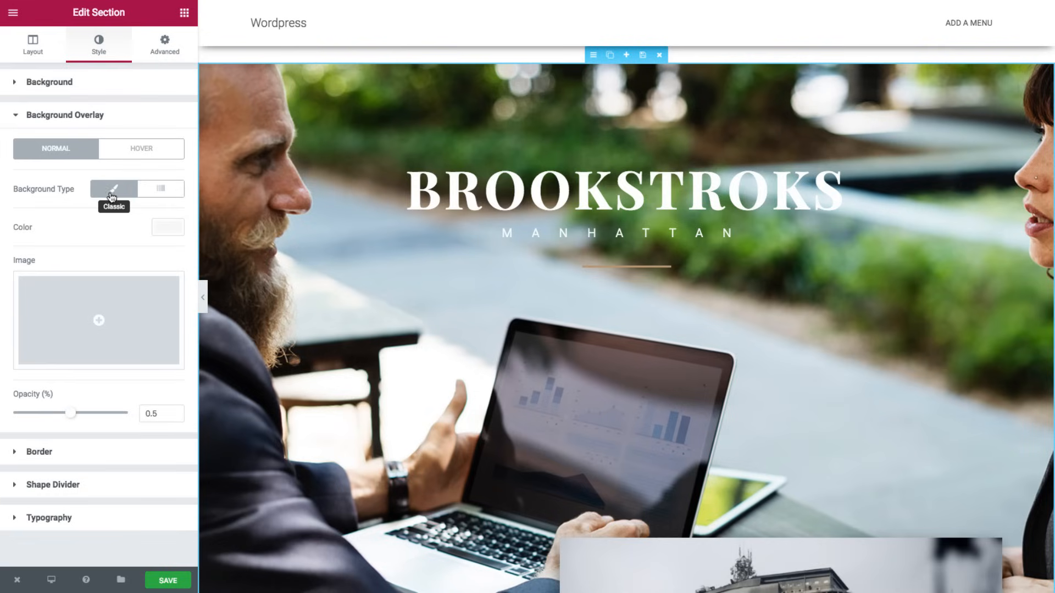
click(170, 227)
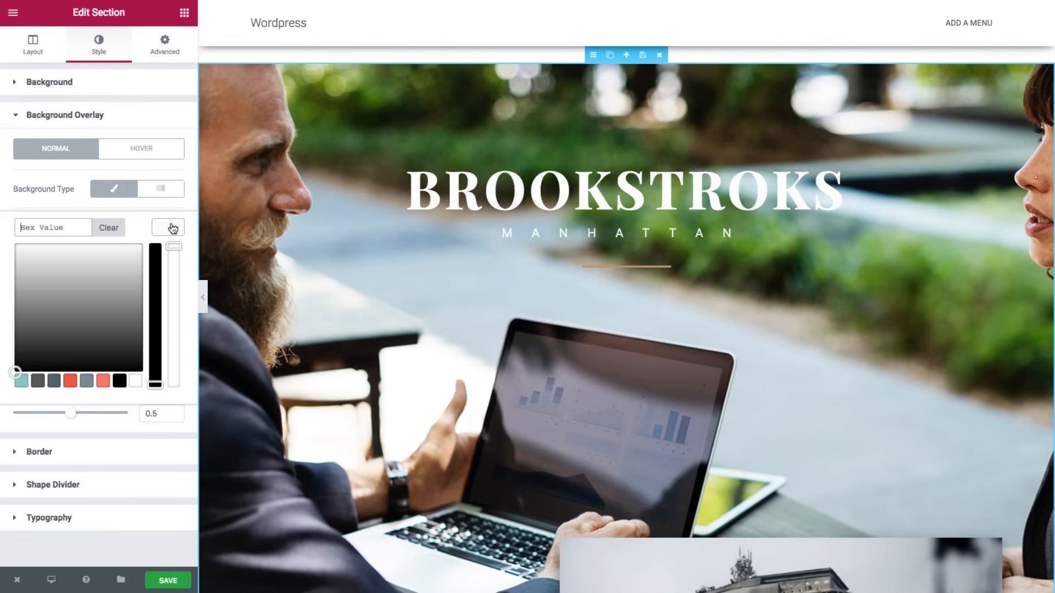
click(55, 227)
text(#303030)
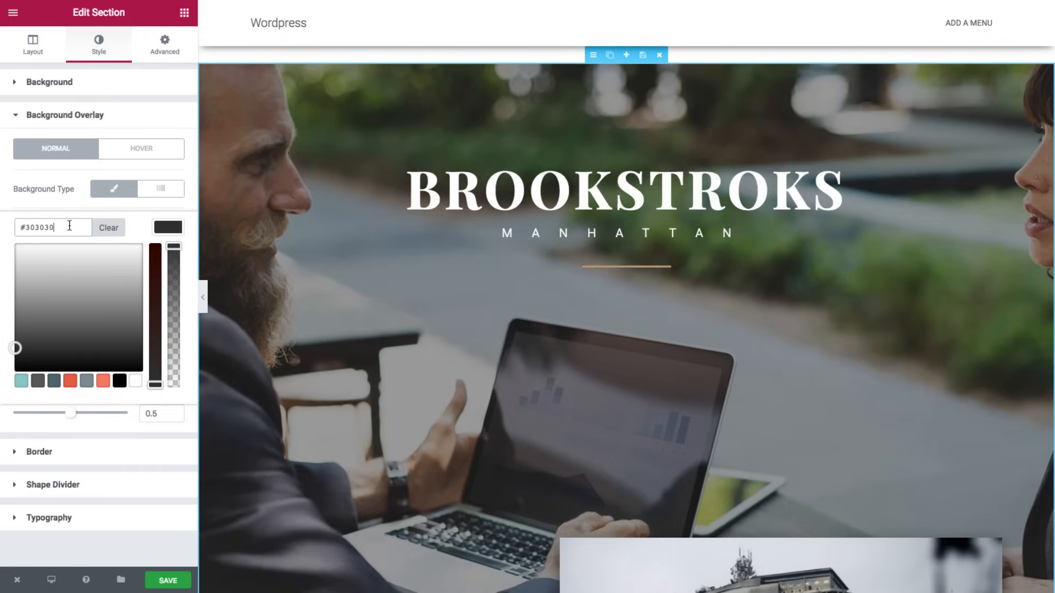
click(166, 228)
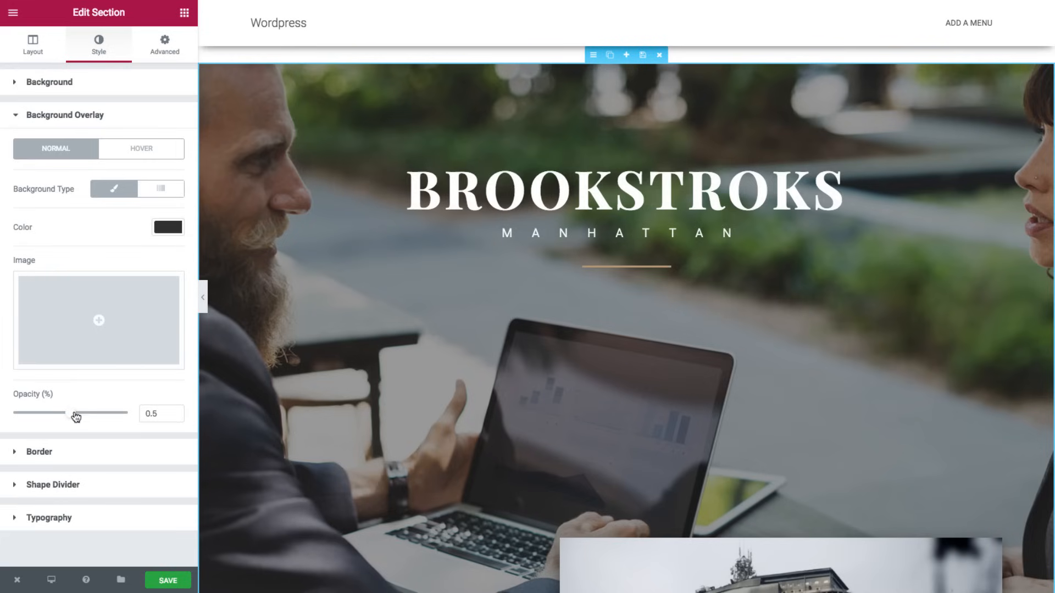
drag(73, 414, 96, 419)
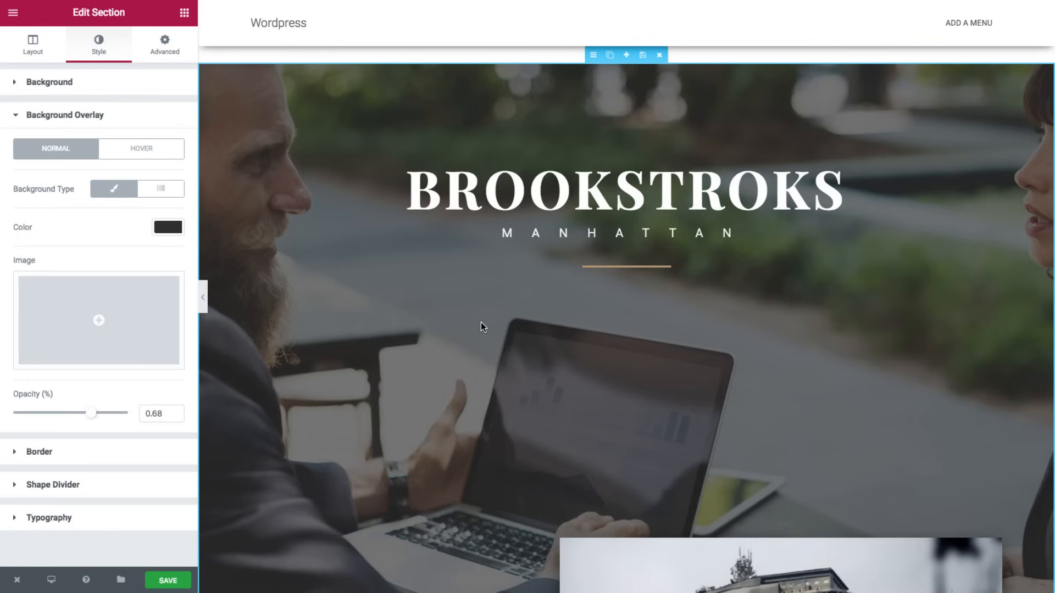
- Change the hero heading from BROOKSTROKS to 'mcgill & Wexler'
click(514, 204)
click(94, 139)
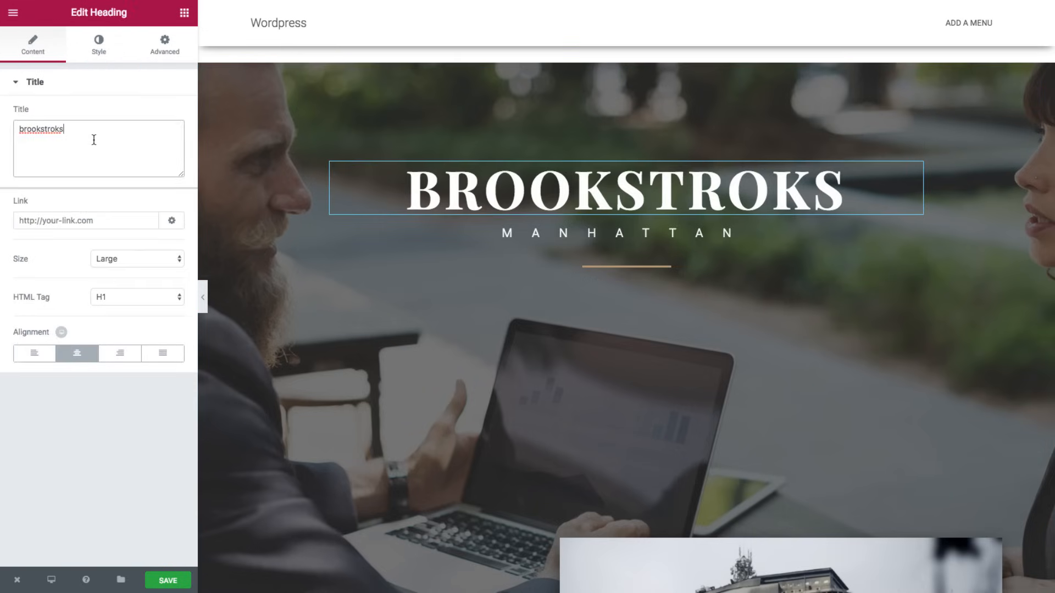
key(ctrl+a)
text(mcgill)
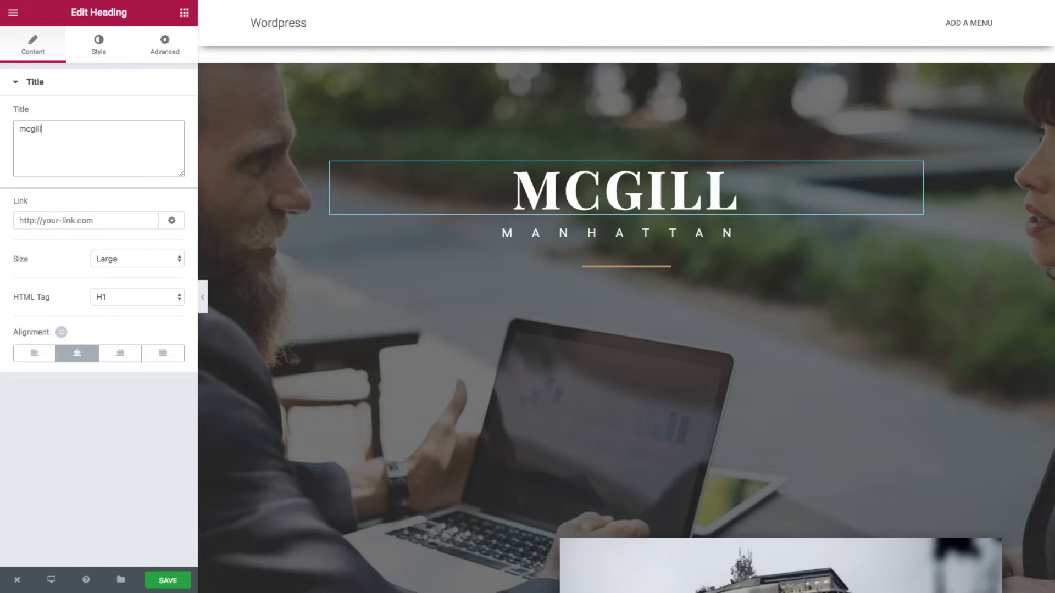
text( & Wexler)
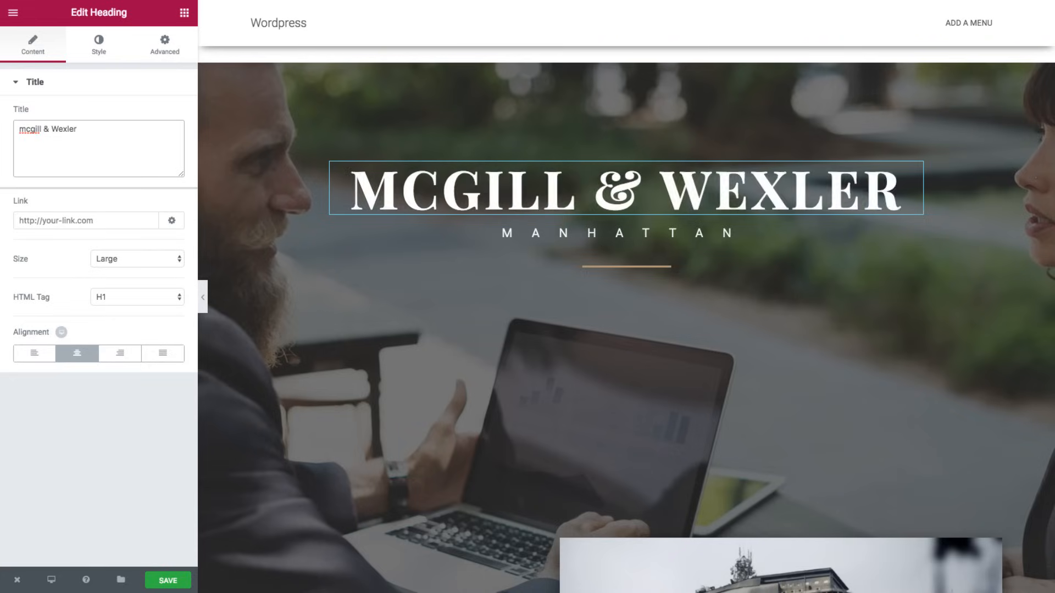
- Replace MANHATTAN in the subheading with 'associates i…' (ASSOCIATES INC)
click(537, 234)
double_click(28, 138)
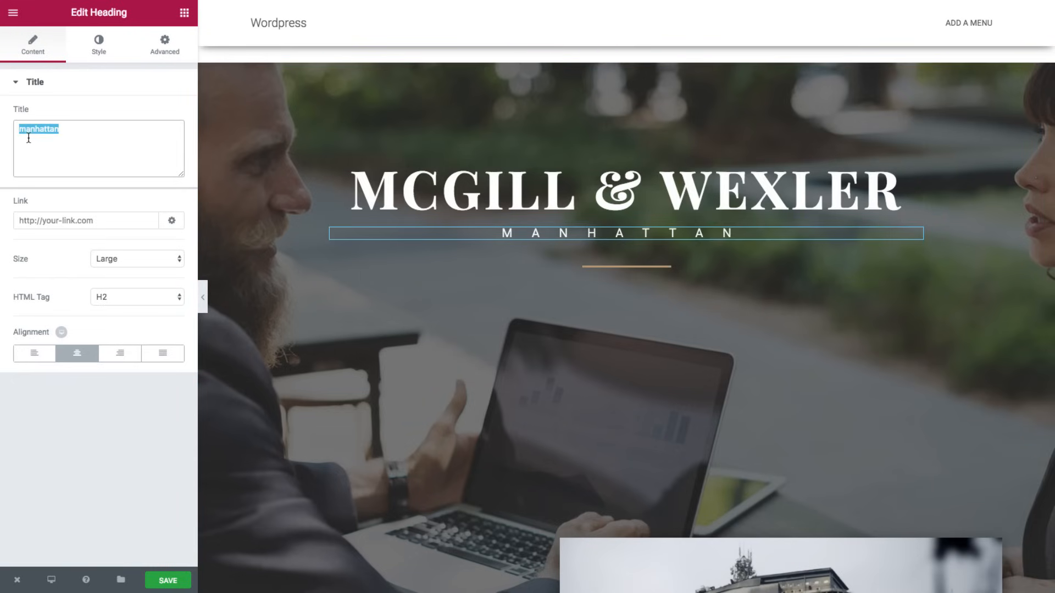
text(associate)
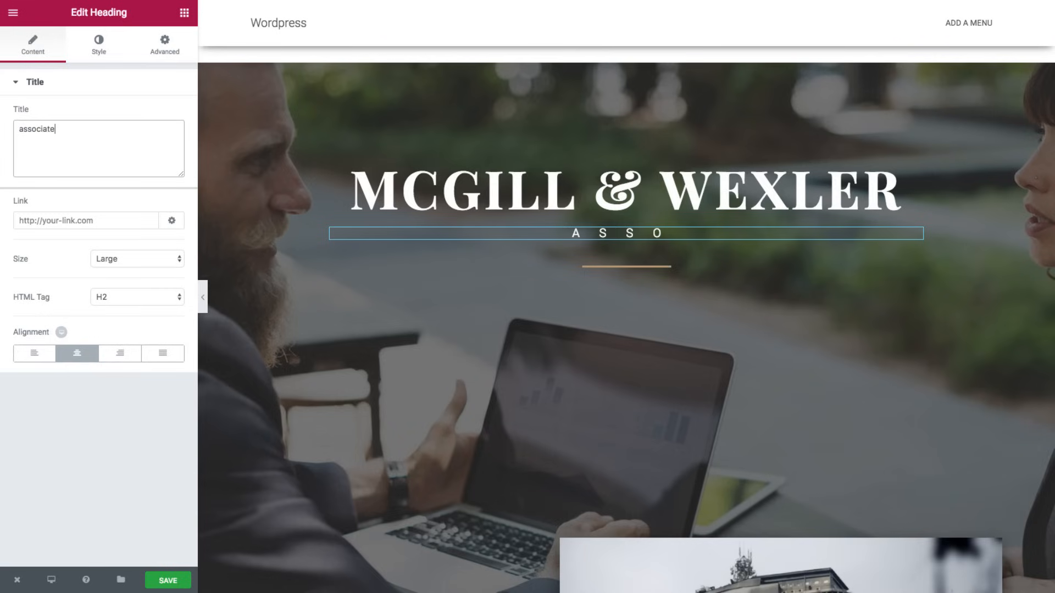
text(s inc)
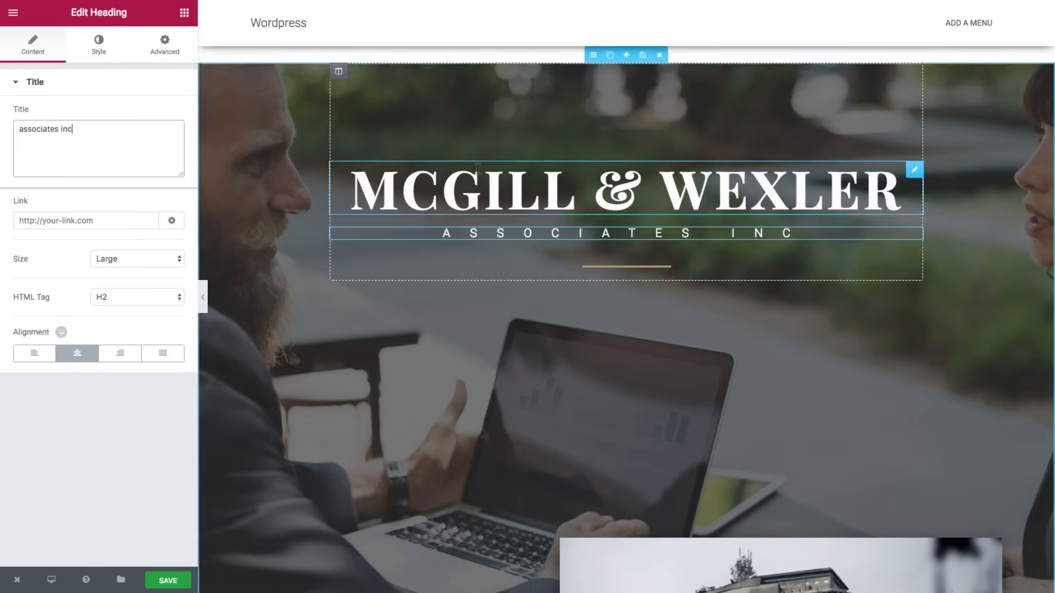
scroll(611, 226, down, 2)
scroll(615, 231, down, 2)
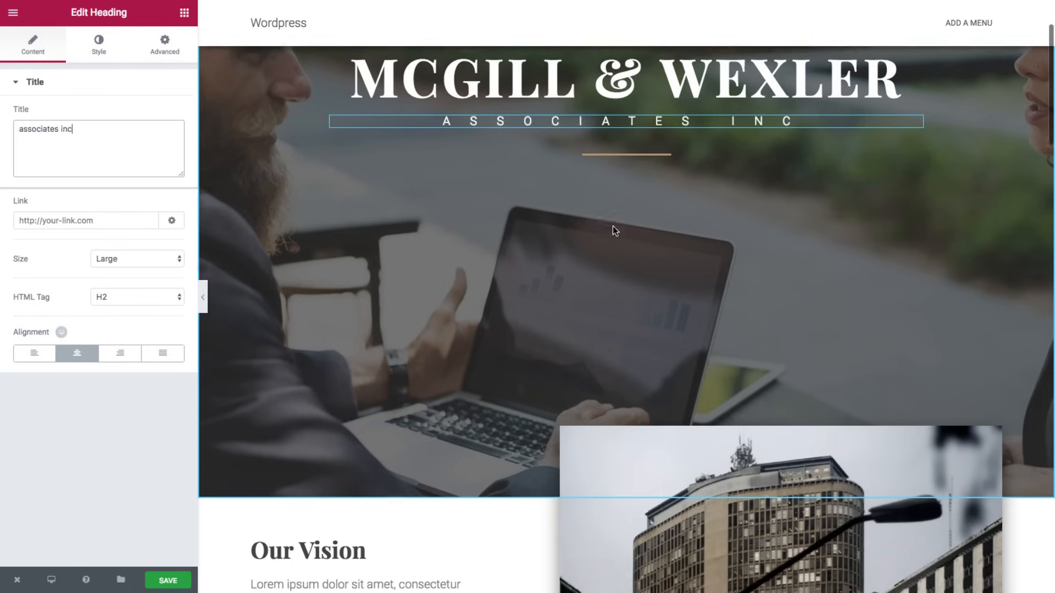
scroll(612, 221, up, 4)
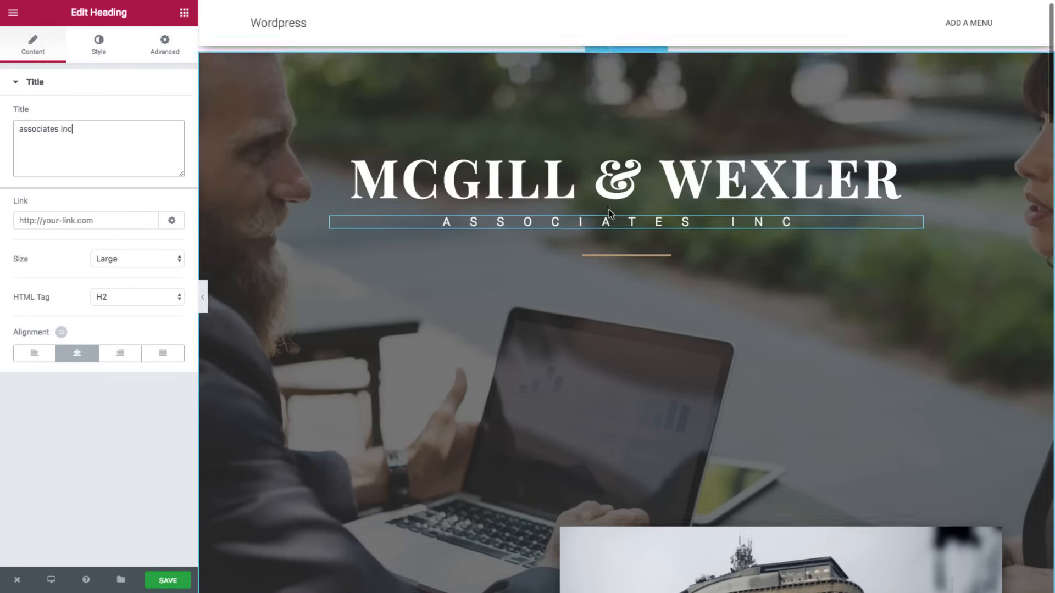
scroll(665, 285, down, 9)
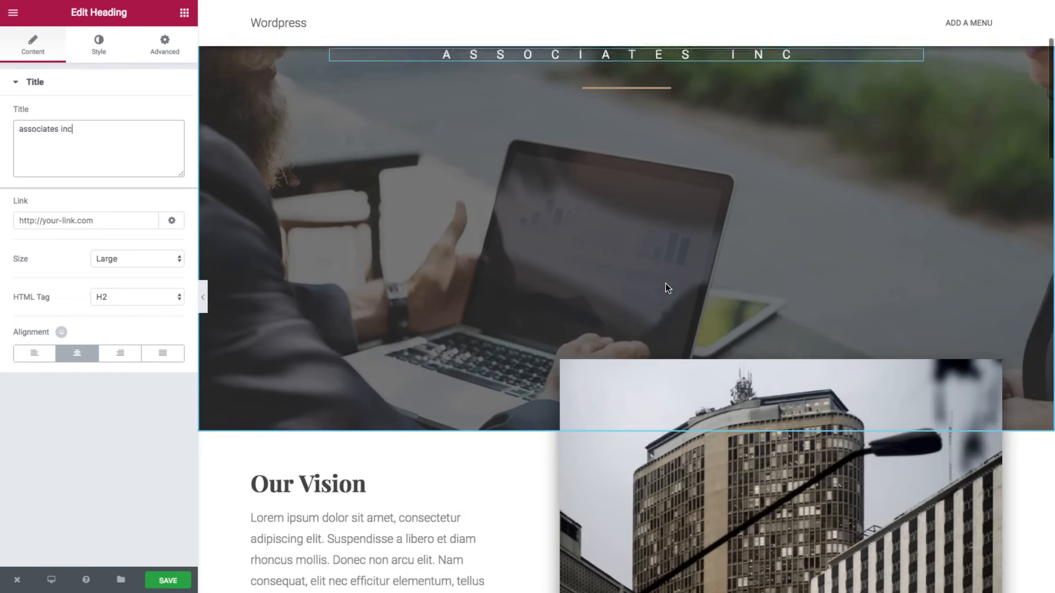
- Swap the Our Vision building image for about.jpg from the Media Library
scroll(664, 282, down, 3)
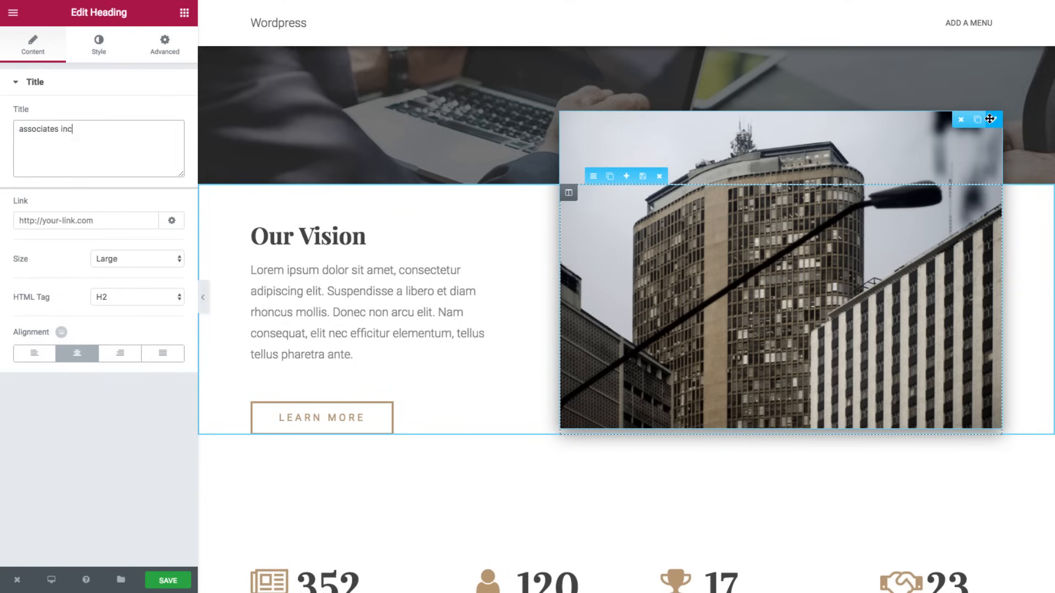
click(989, 118)
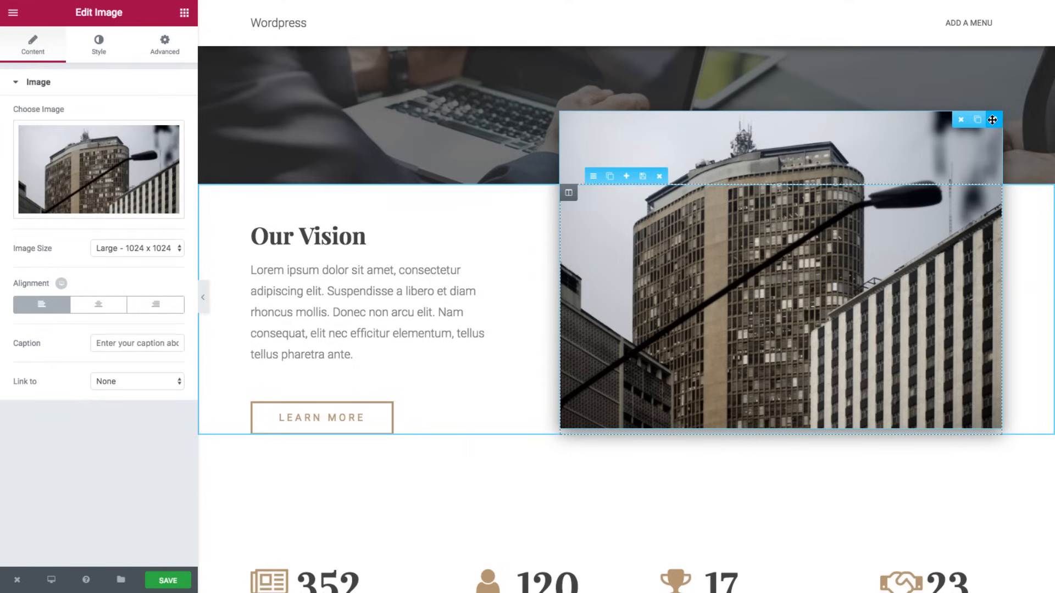
double_click(775, 161)
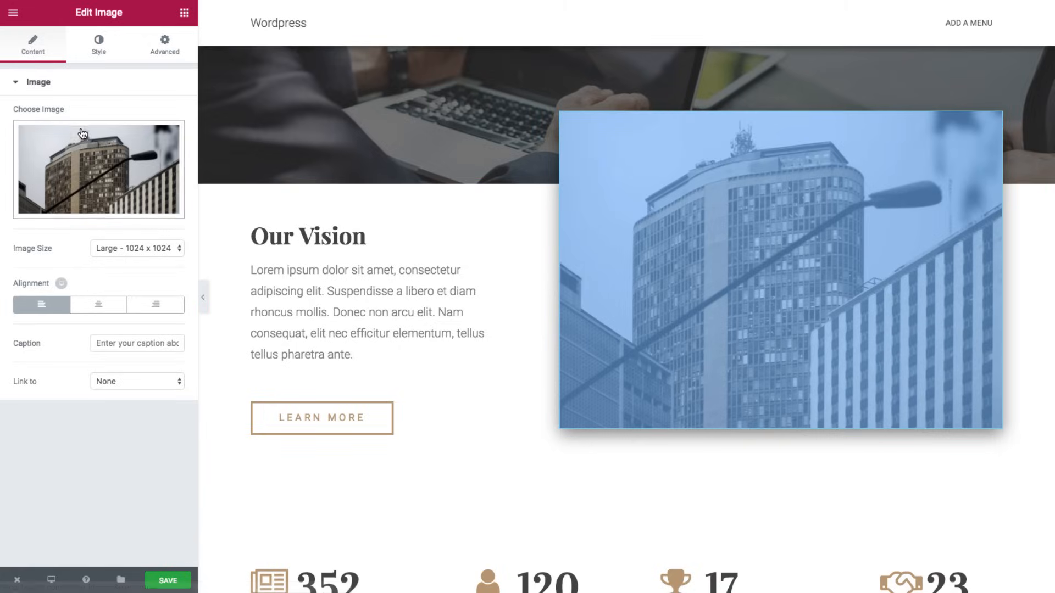
mouse_move(81, 157)
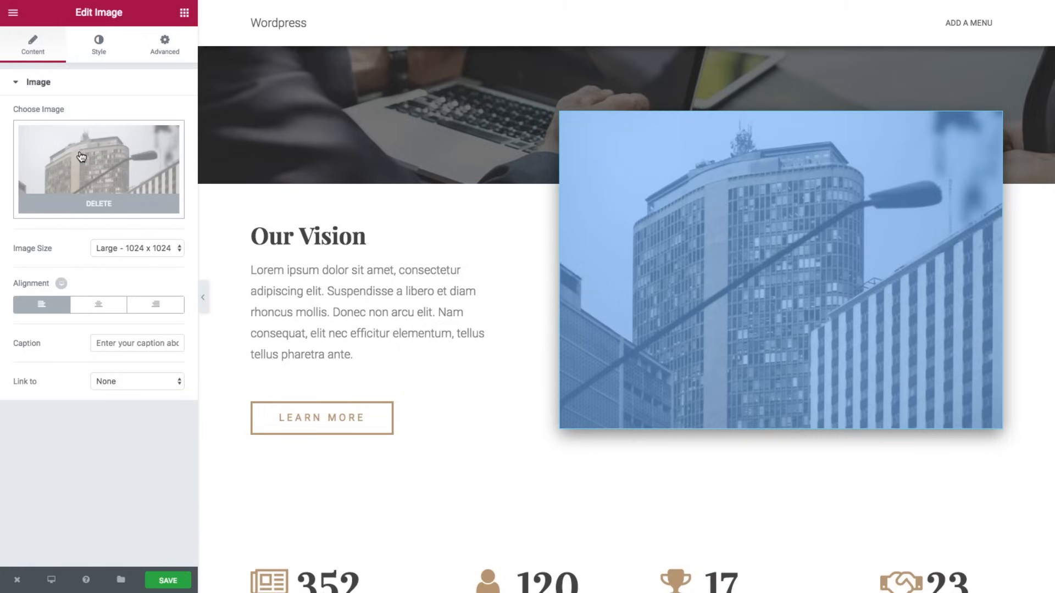
click(81, 157)
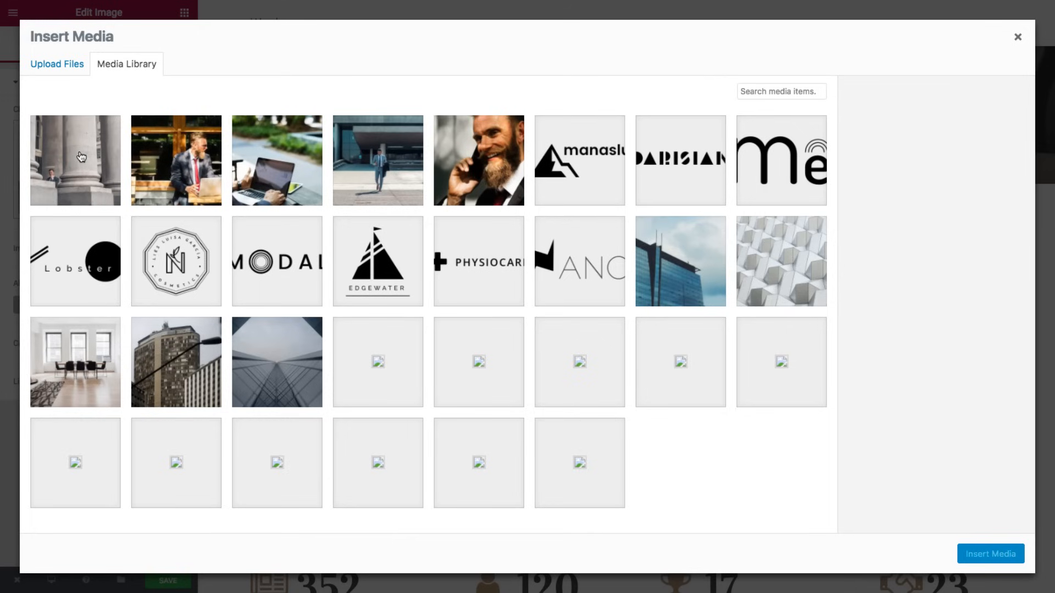
click(458, 143)
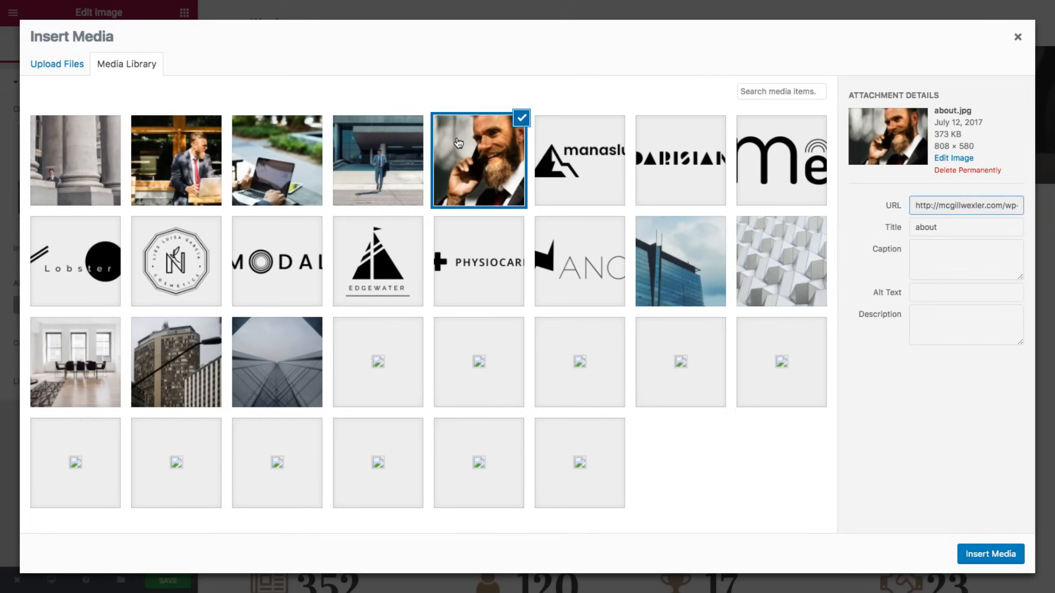
click(976, 556)
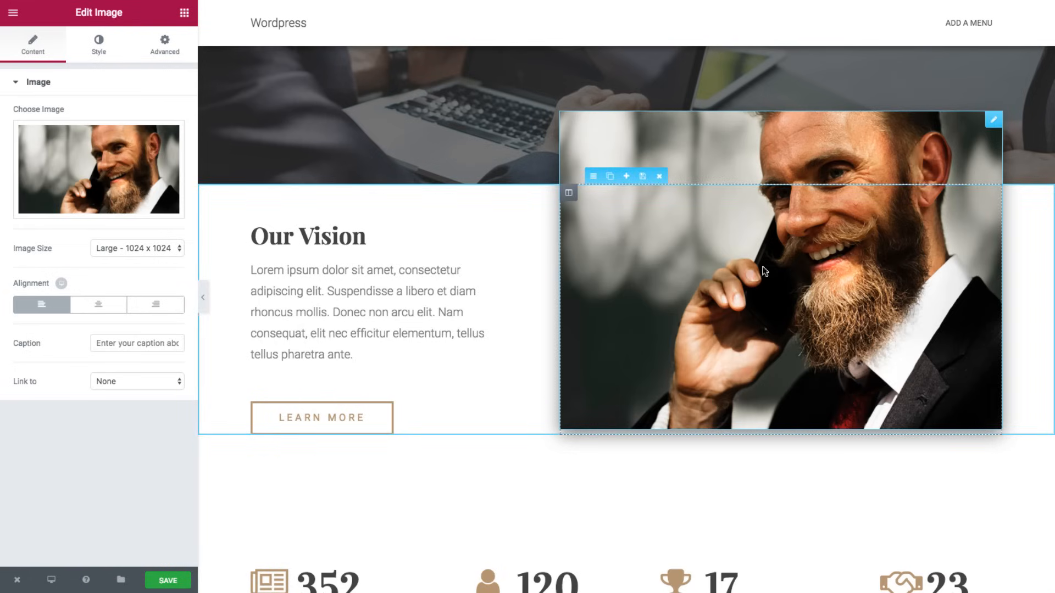
- Retitle the Our Vision heading to 'About Us'
click(299, 243)
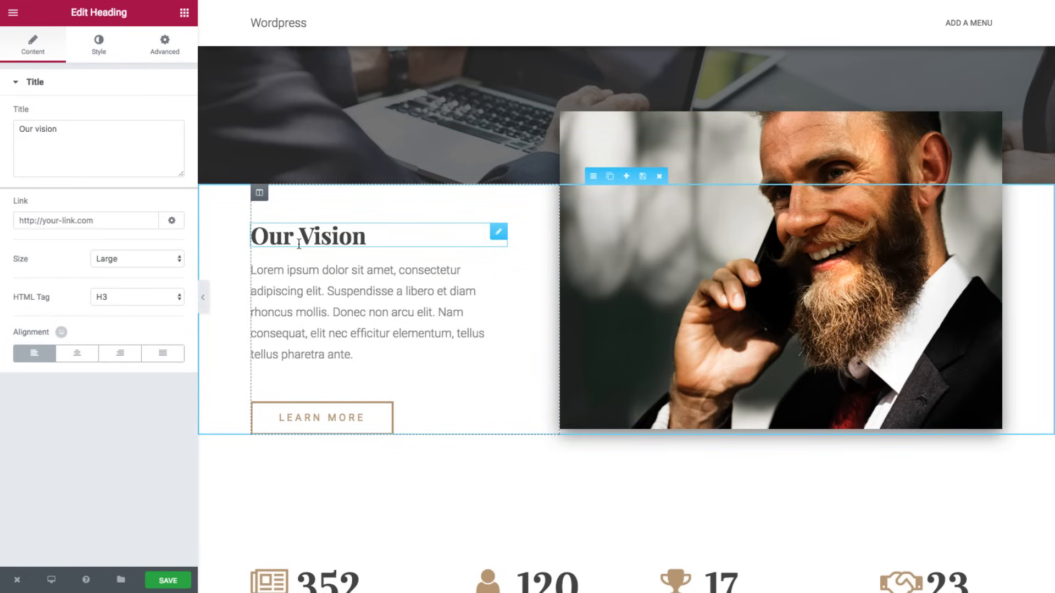
triple_click(65, 132)
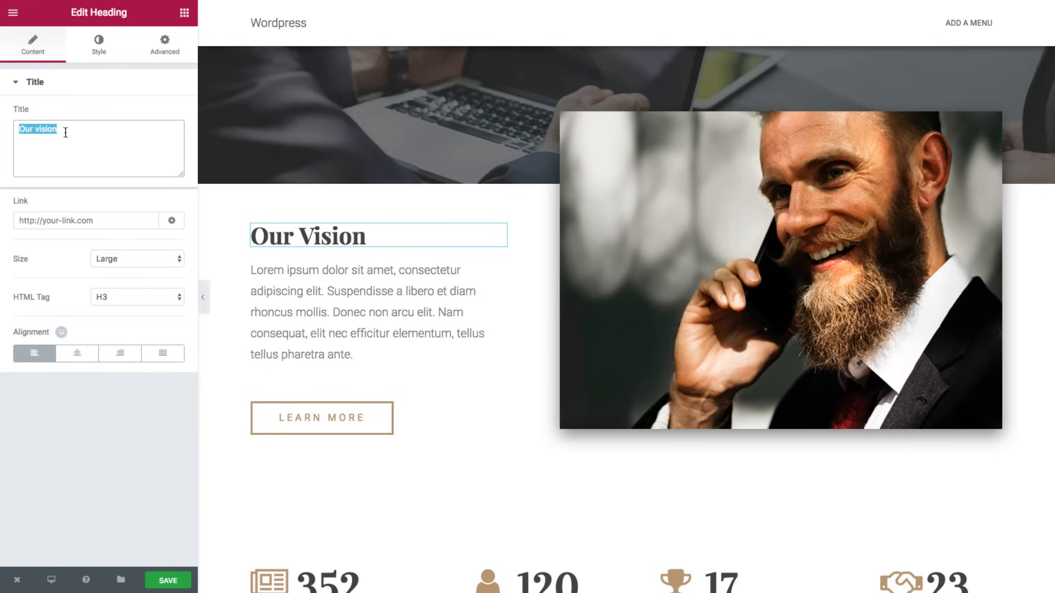
text(About )
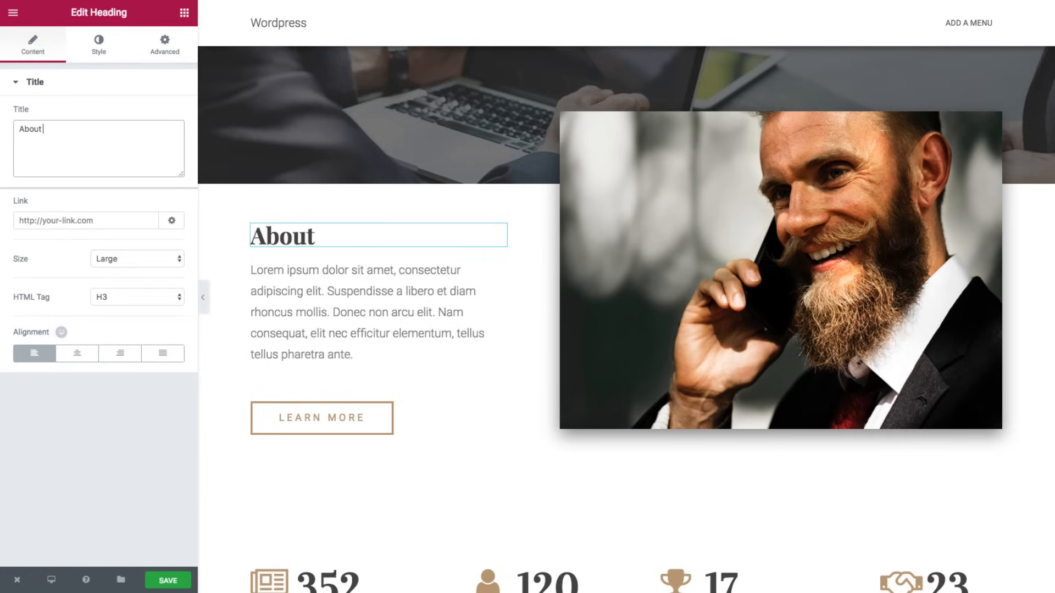
text(Us)
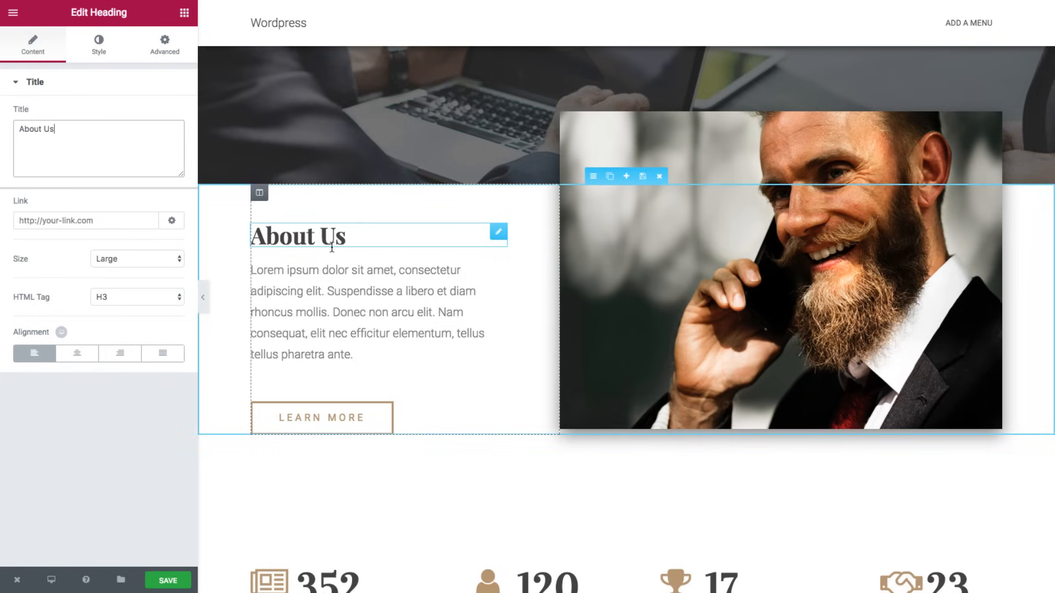
- Replace the placeholder paragraph with the pasted law-firm text
click(335, 280)
click(77, 209)
key(ctrl+a)
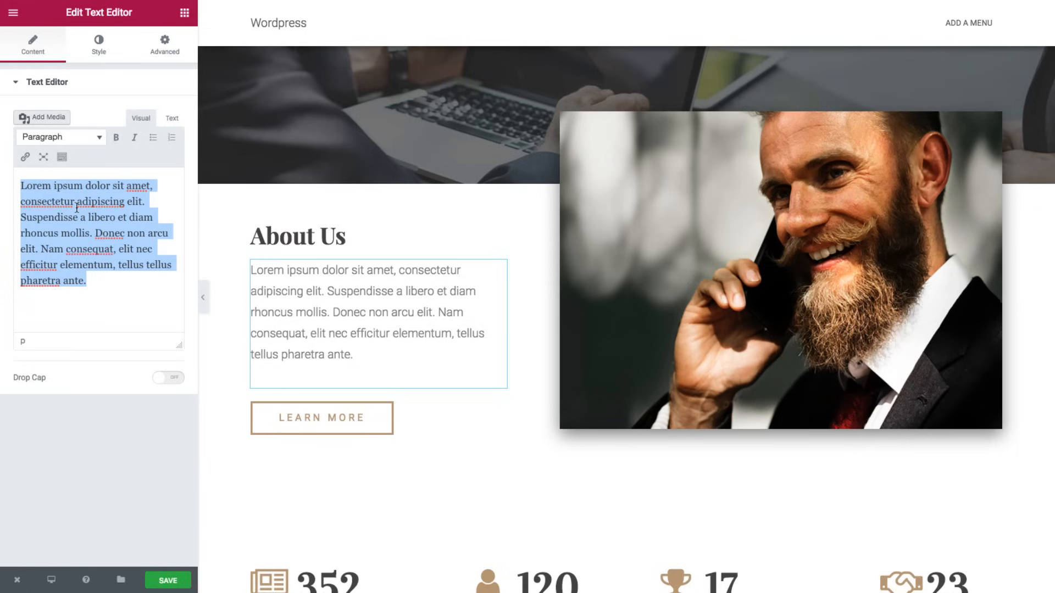
text(Our clients turn to us for the highest level of corporate advocacy. Our Effective representation include legal and technical expertise, as well as proficient listening skills. We provide a complete legal solution for businesses of all kinds.)
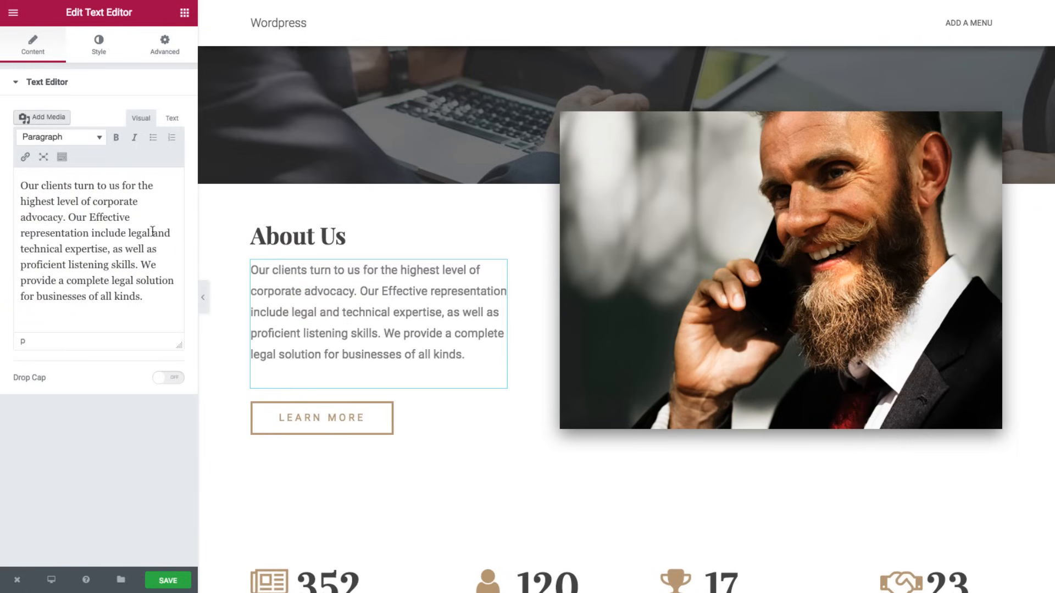
- Relabel the LEARN MORE button to 'Get An Estimate'
click(285, 419)
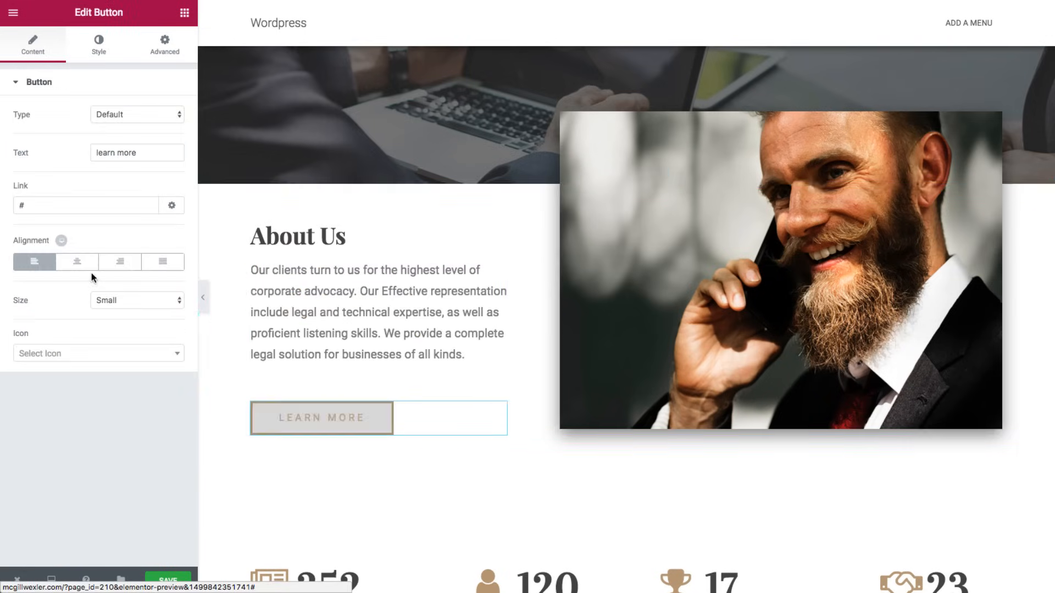
triple_click(123, 152)
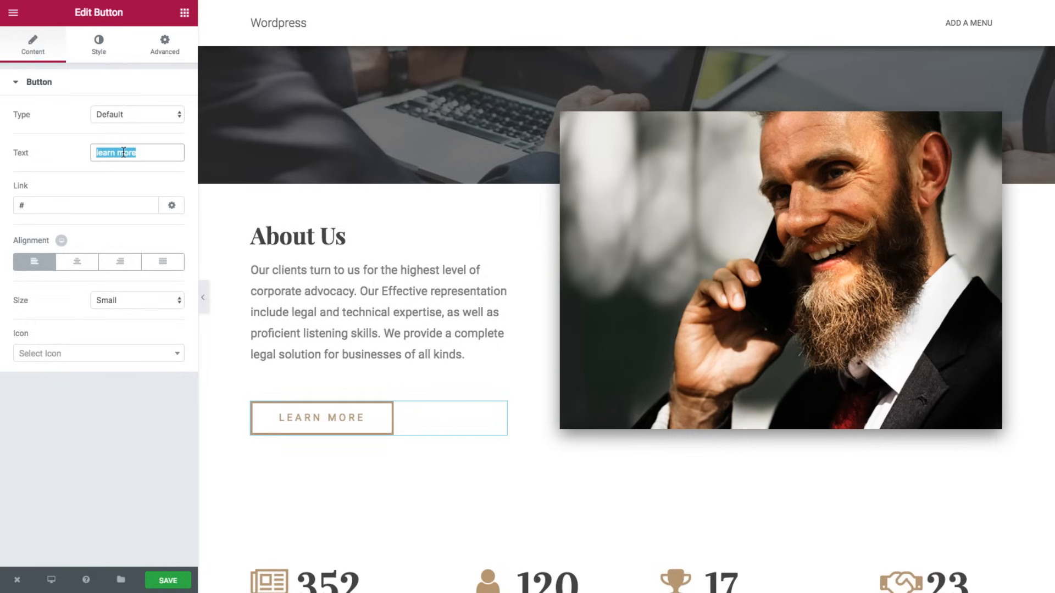
text(Ge)
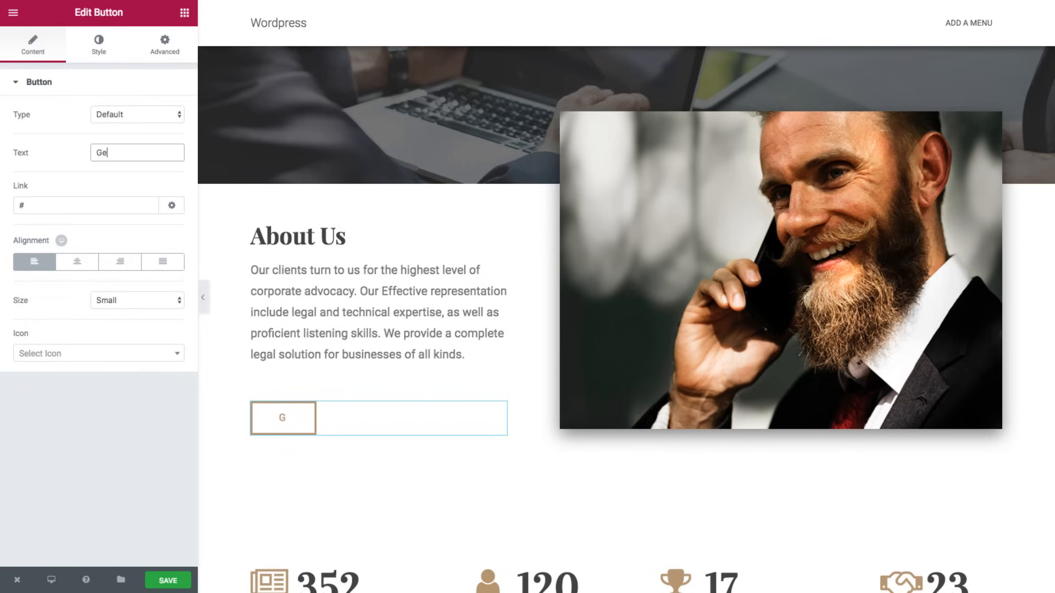
text(t An Es)
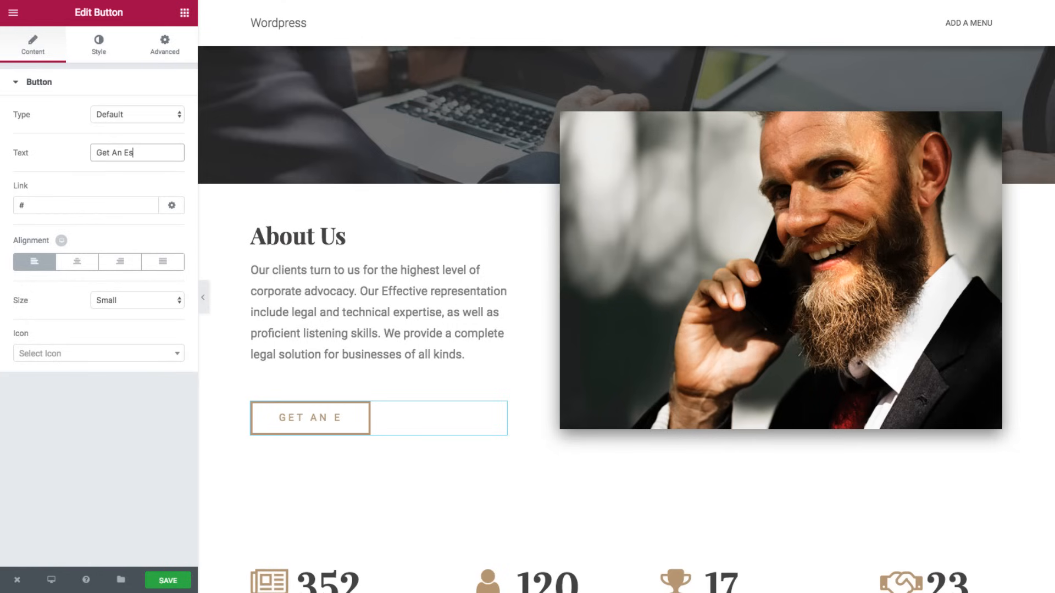
text(timate)
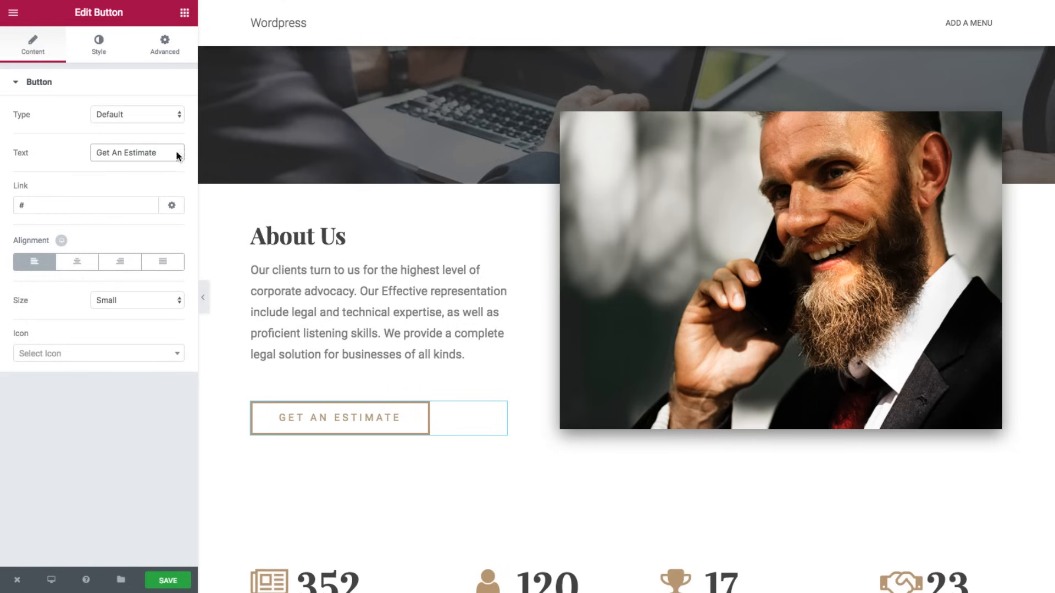
- Give the 352 box the legal gavel icon and the description 'Winning Cases'
scroll(692, 264, down, 2)
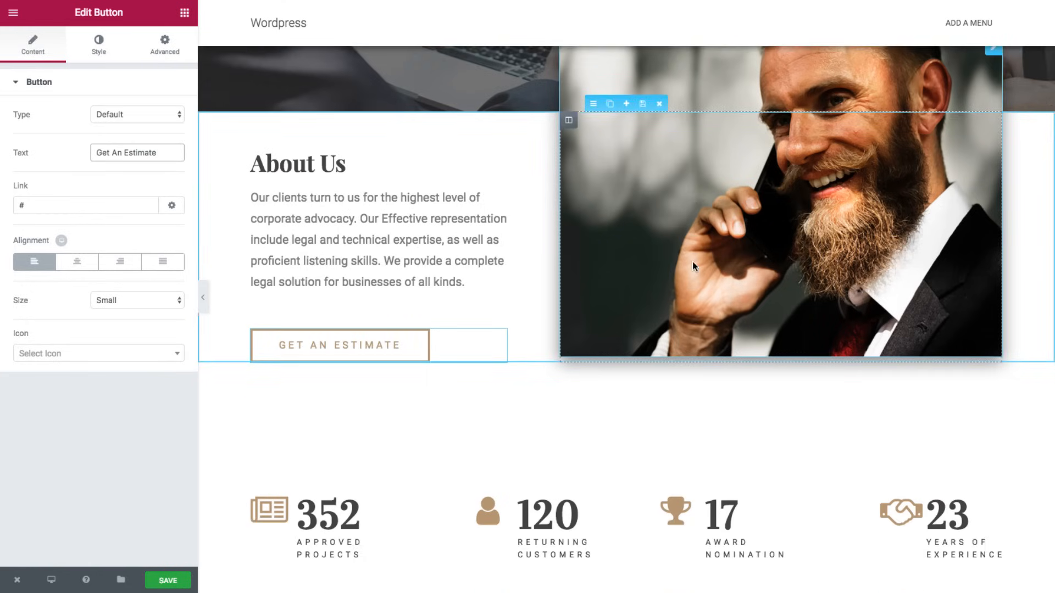
scroll(692, 267, down, 5)
scroll(693, 267, down, 1)
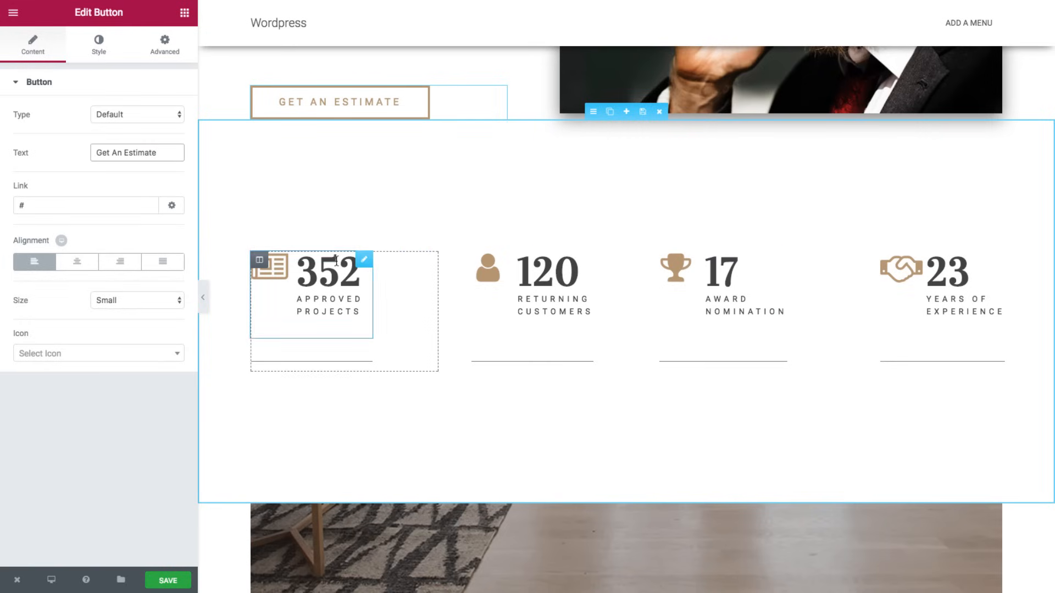
click(286, 266)
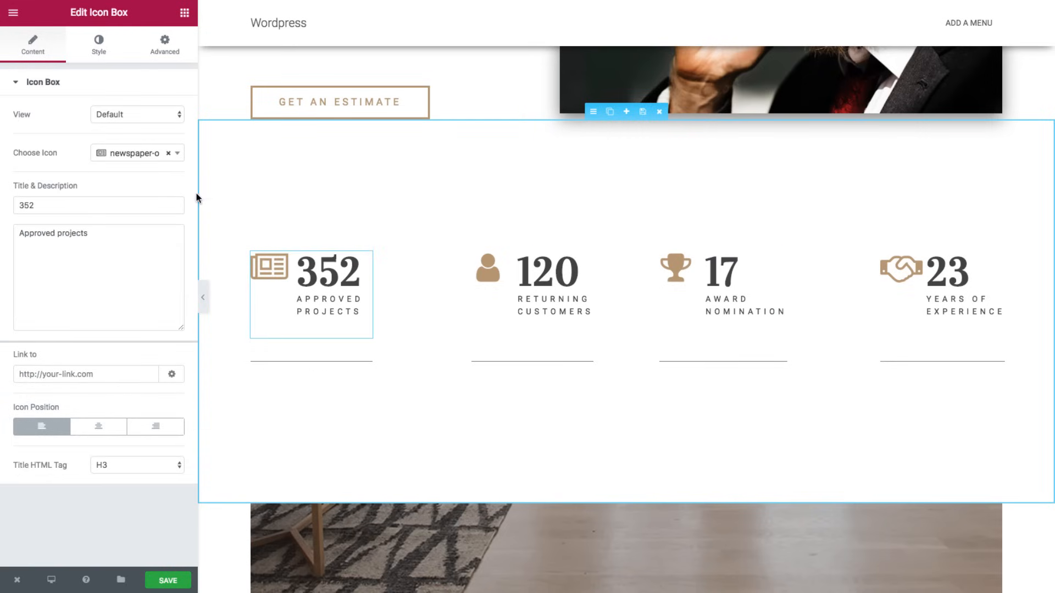
click(148, 152)
click(304, 269)
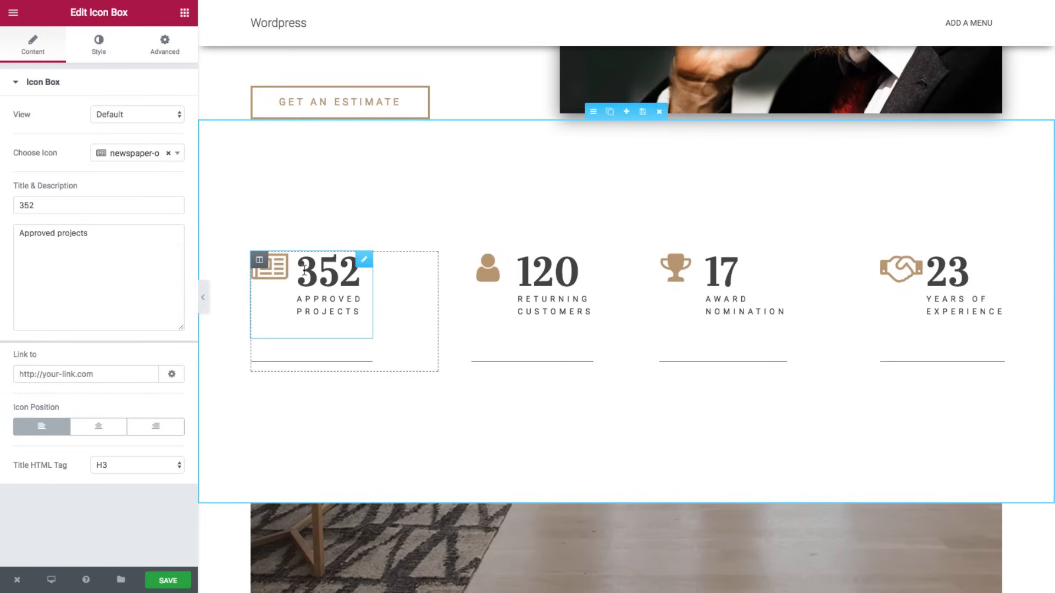
click(132, 154)
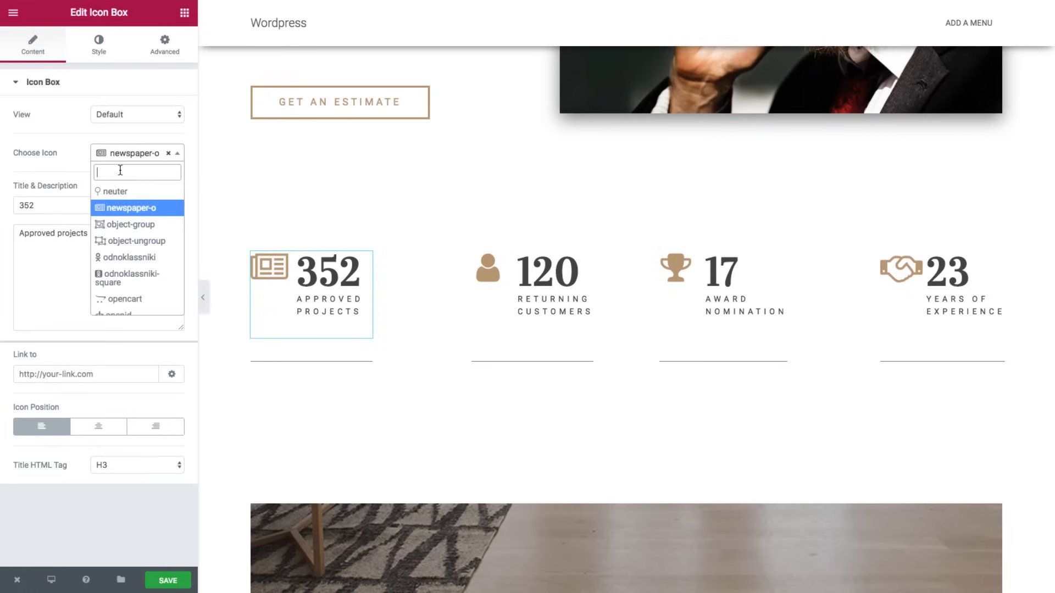
text(legal)
click(121, 191)
triple_click(83, 231)
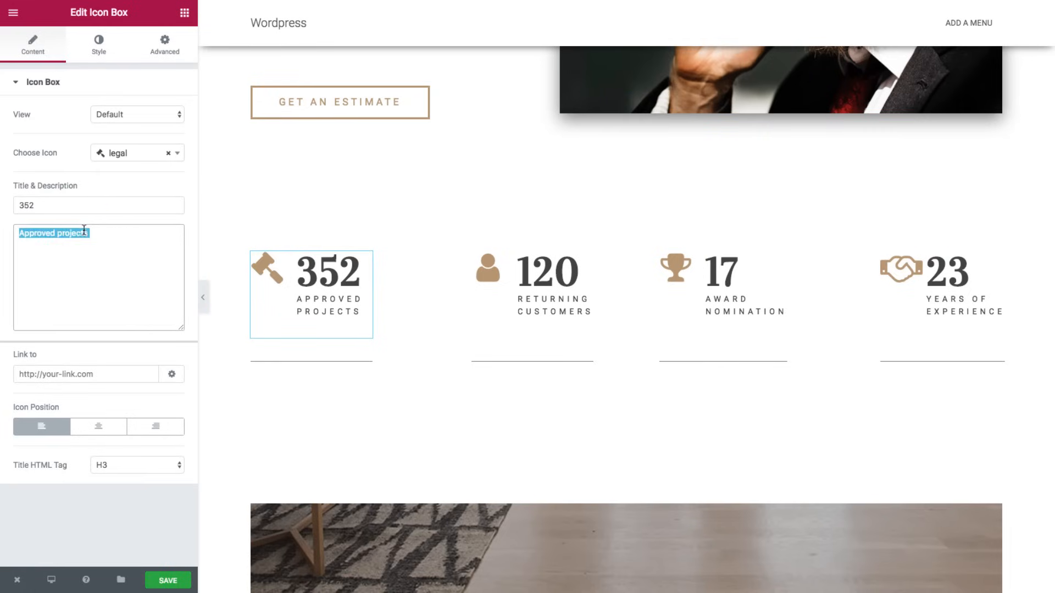
text(Won Cases)
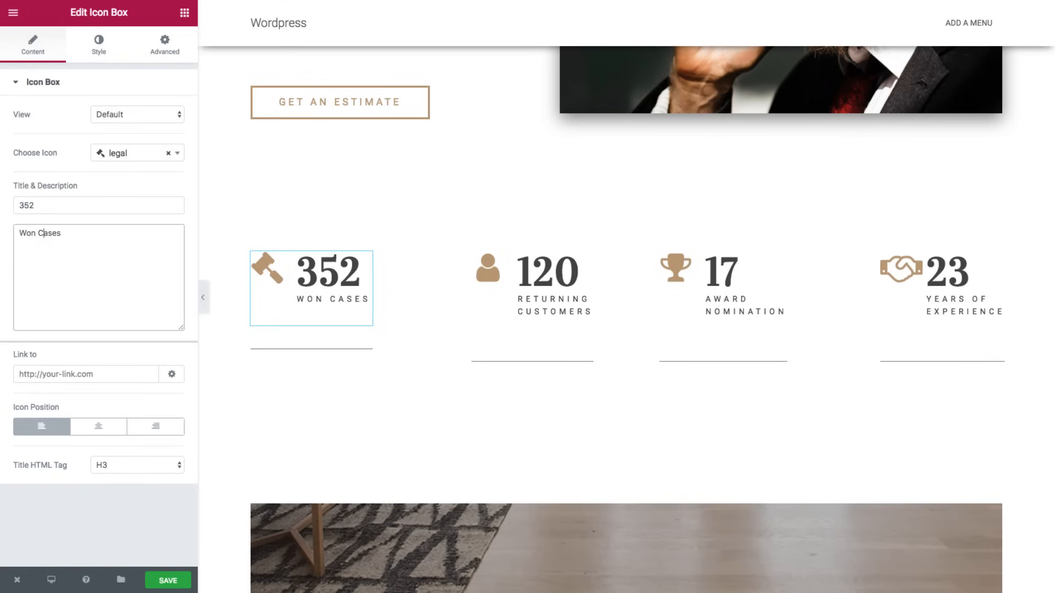
double_click(26, 233)
text(Winning)
- Give the 120 box a building icon and the description 'Winning Settlements'
click(500, 269)
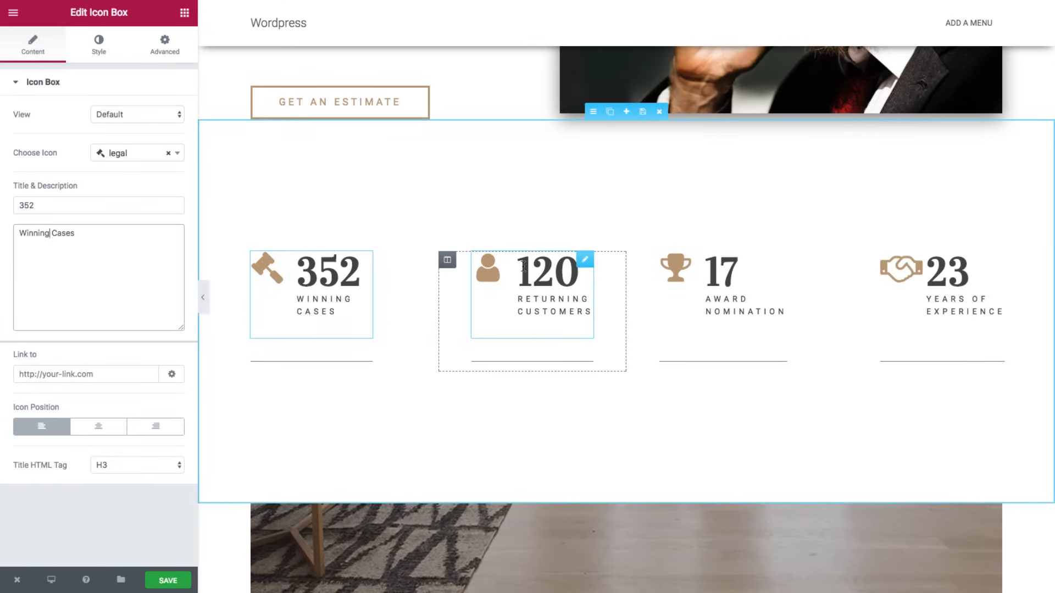
click(101, 154)
text(buildi)
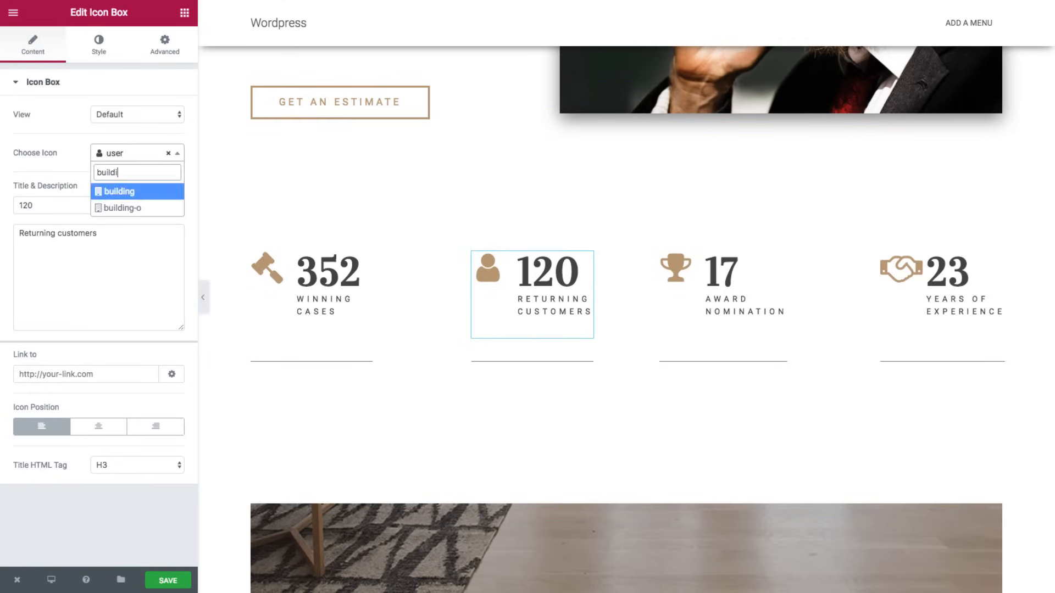
click(121, 190)
drag(101, 233, 1, 235)
text(Winning Settlements)
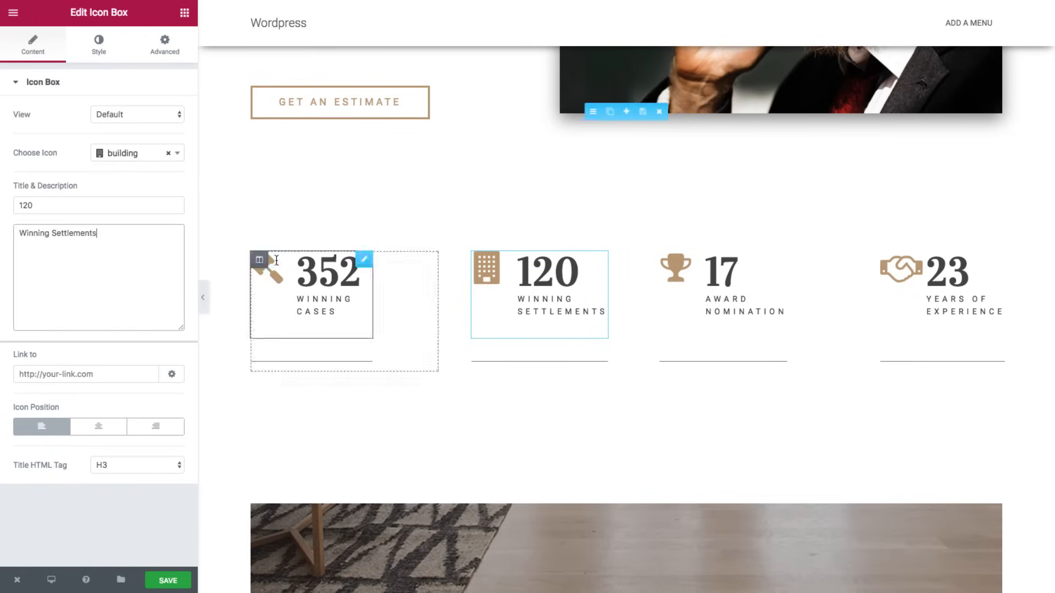
- Change the 17 award figure to 3 with the description 'Lawyer Awards'
click(719, 291)
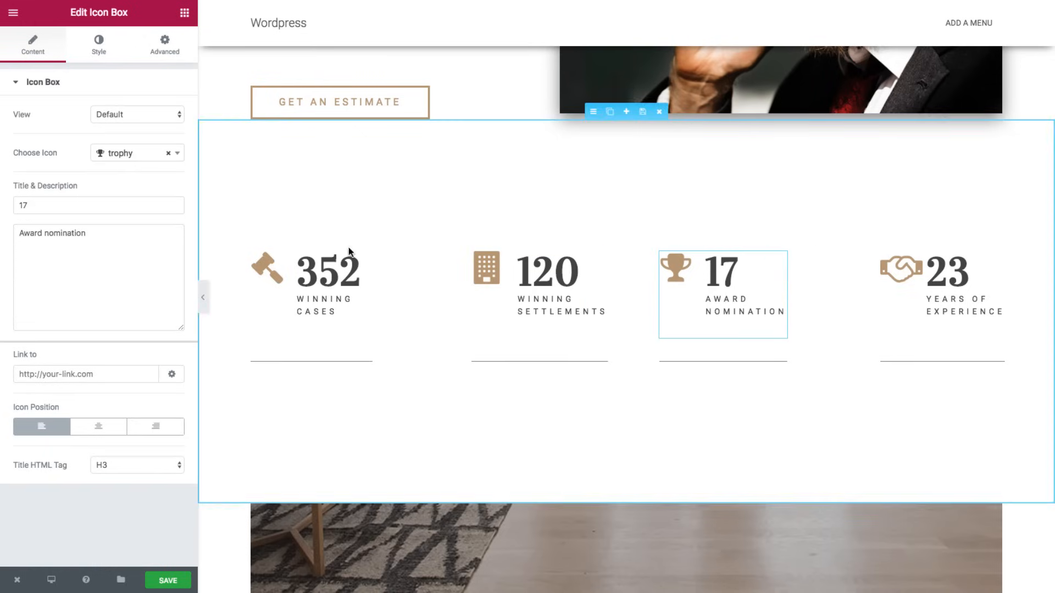
double_click(22, 205)
text(3)
triple_click(79, 231)
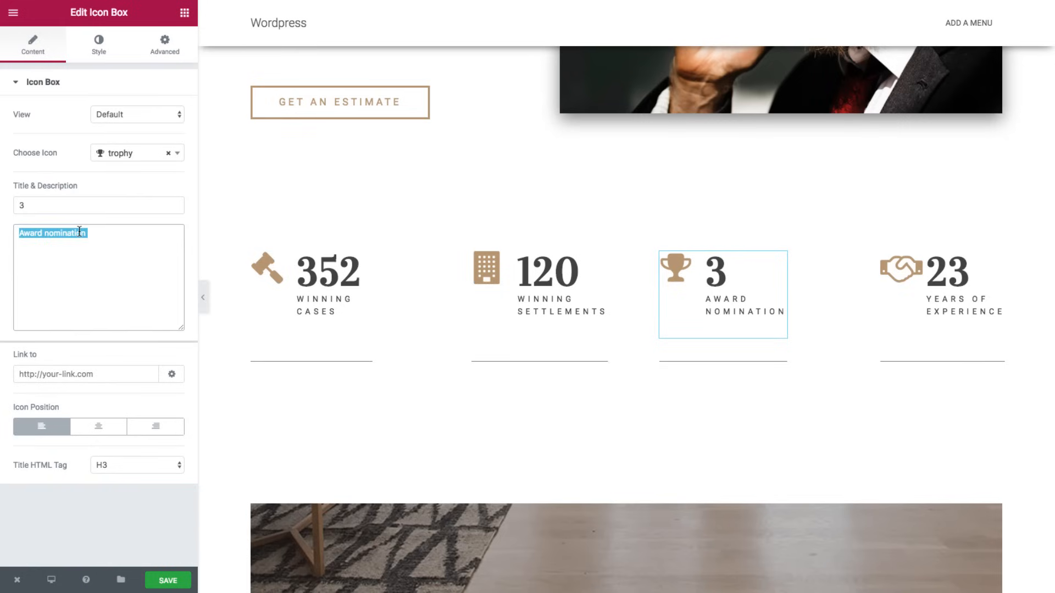
text(Lawyer Awards)
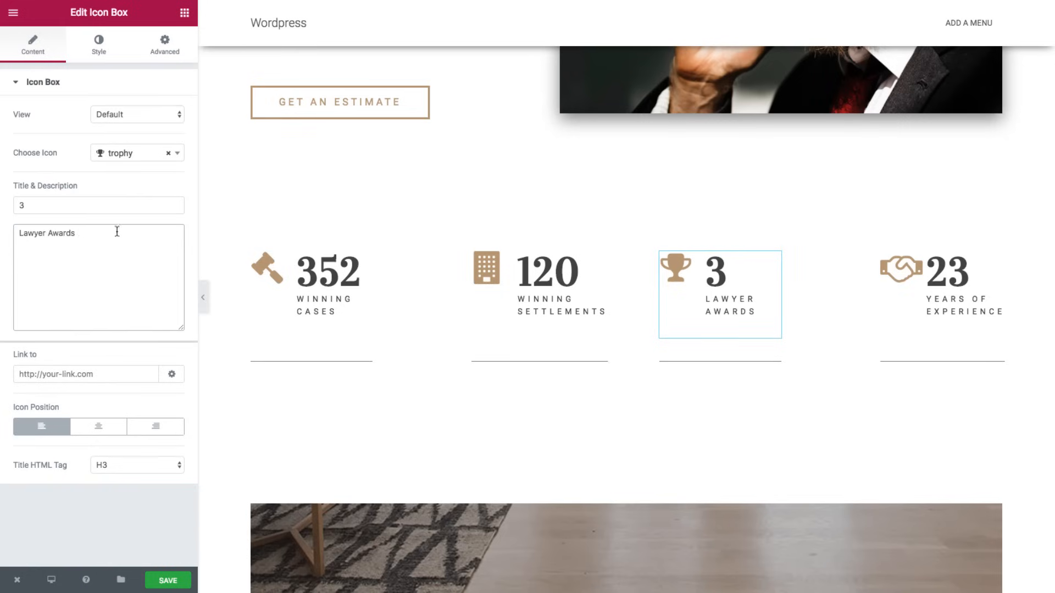
- Retitle the About Us heading to 'Areas of Focus'
scroll(575, 295, down, 2)
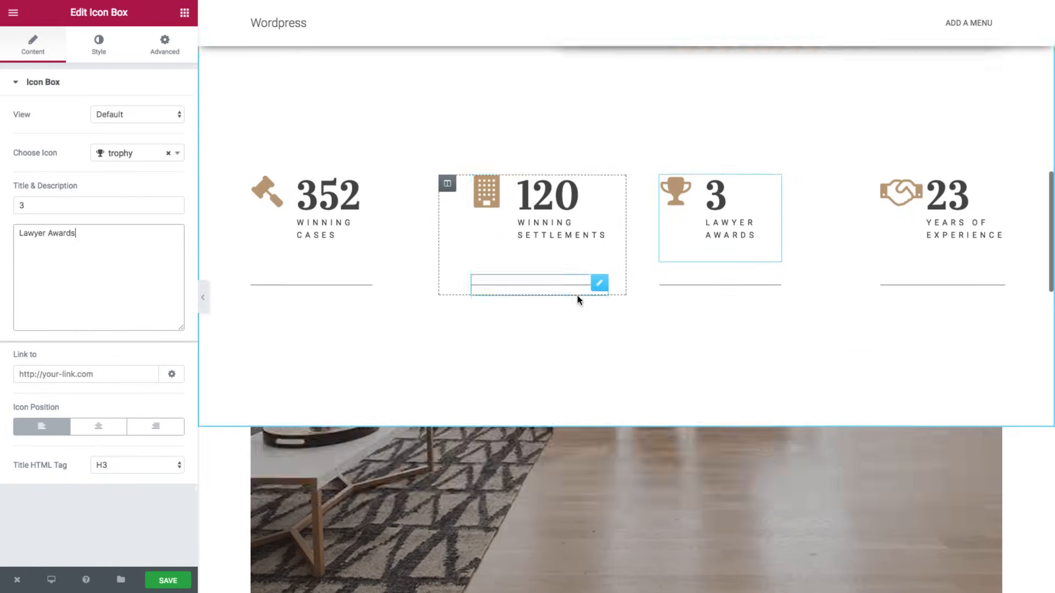
scroll(577, 295, down, 7)
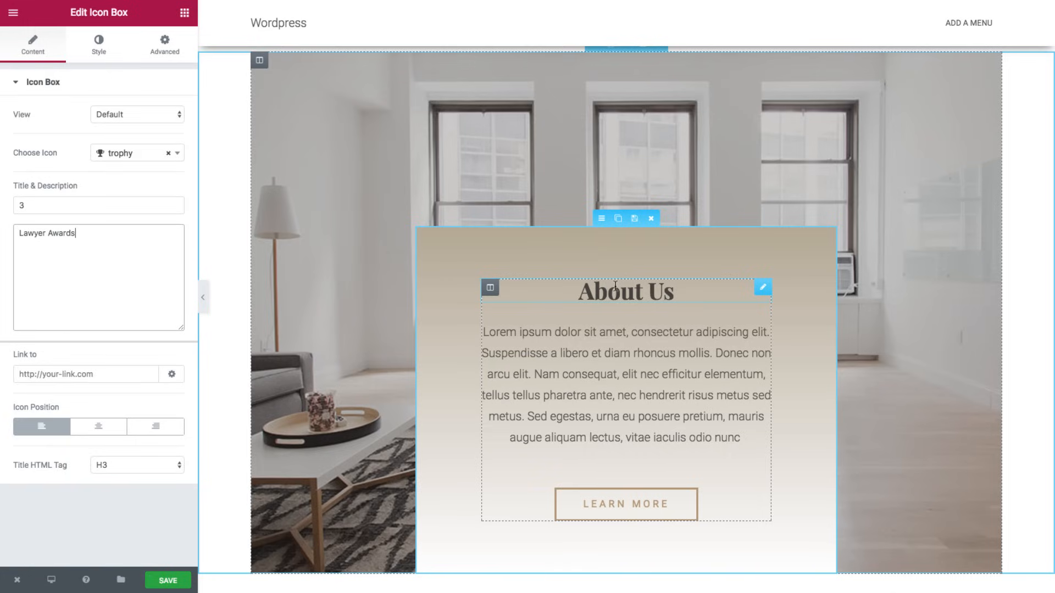
scroll(610, 253, up, 2)
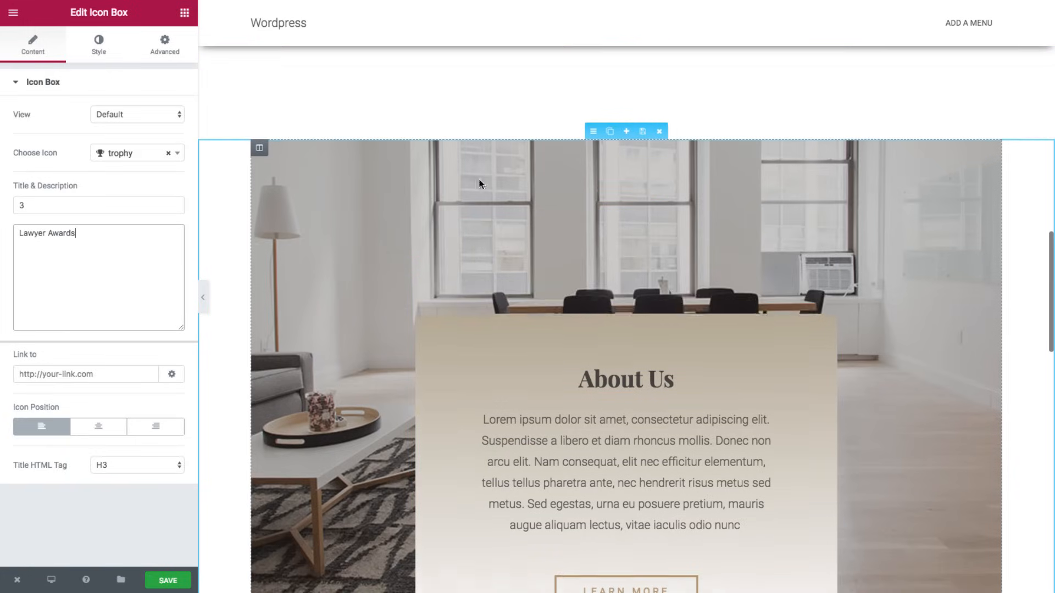
scroll(669, 263, up, 1)
scroll(671, 260, down, 1)
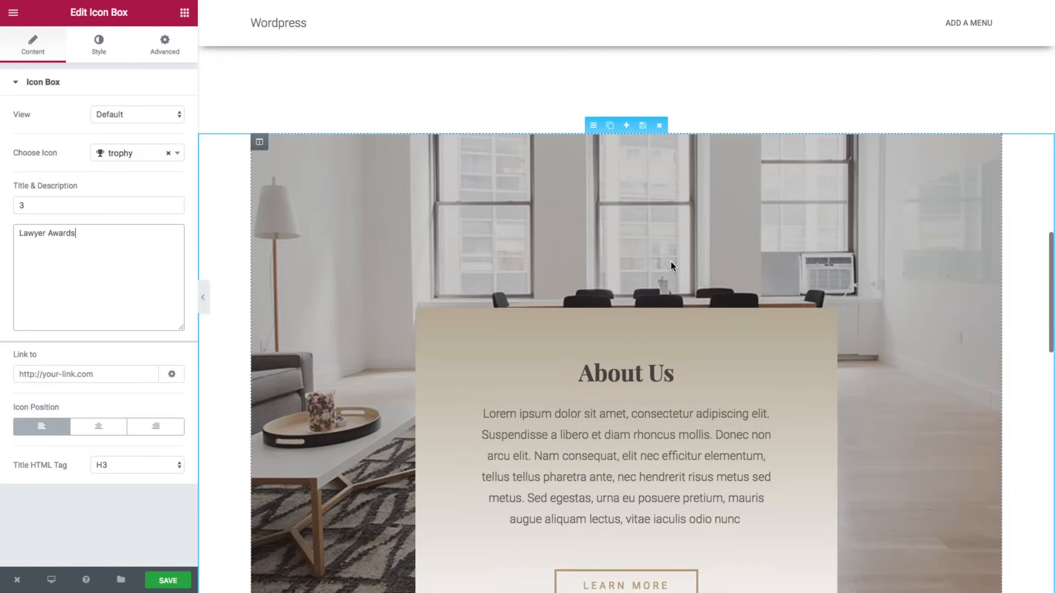
scroll(670, 261, up, 2)
scroll(671, 258, down, 1)
scroll(671, 256, up, 2)
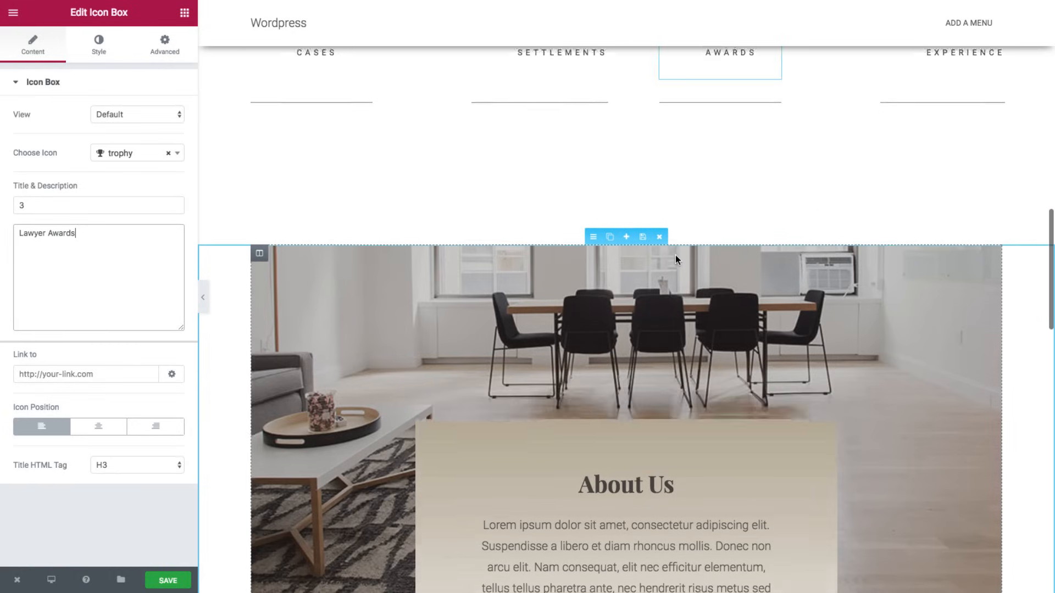
scroll(675, 258, down, 4)
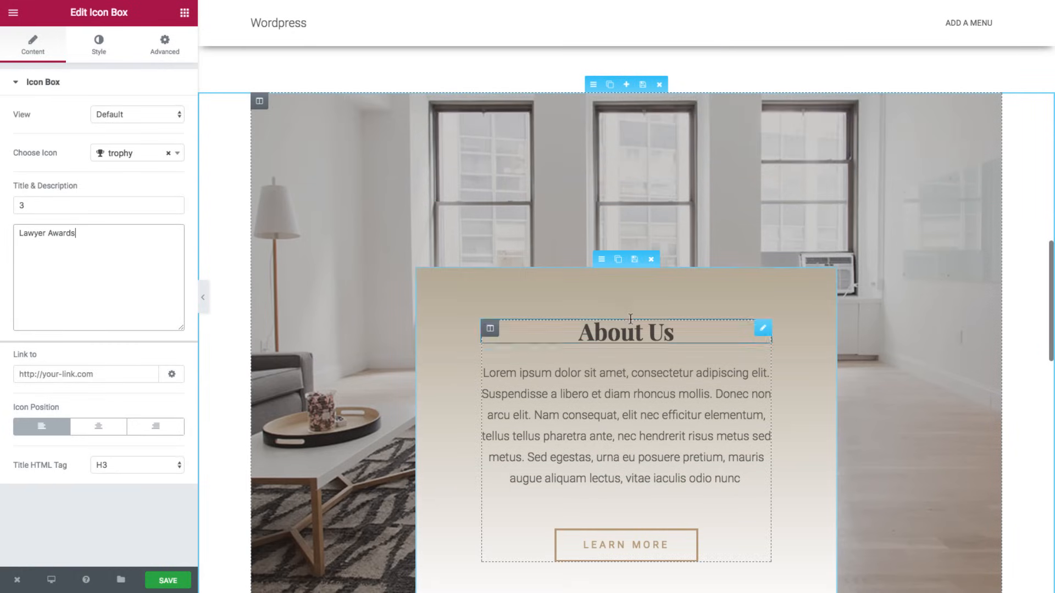
click(630, 324)
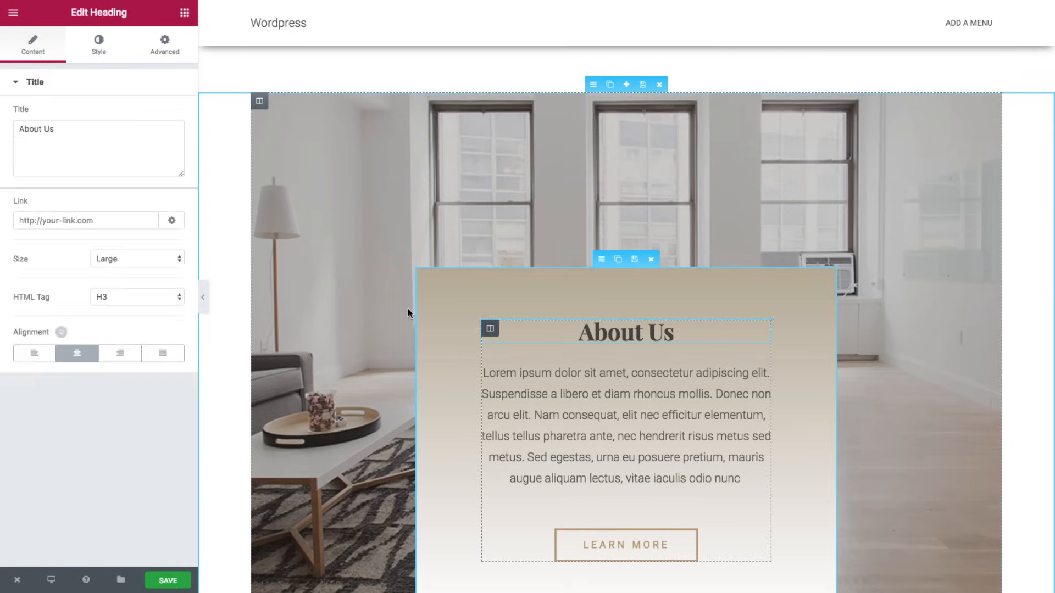
triple_click(72, 137)
text(A)
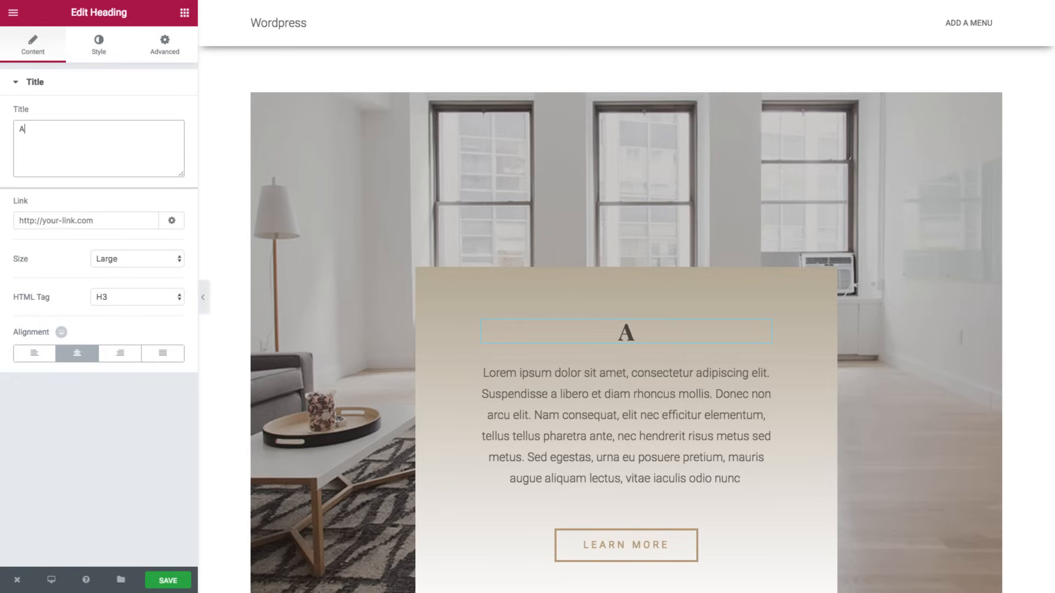
text(reas)
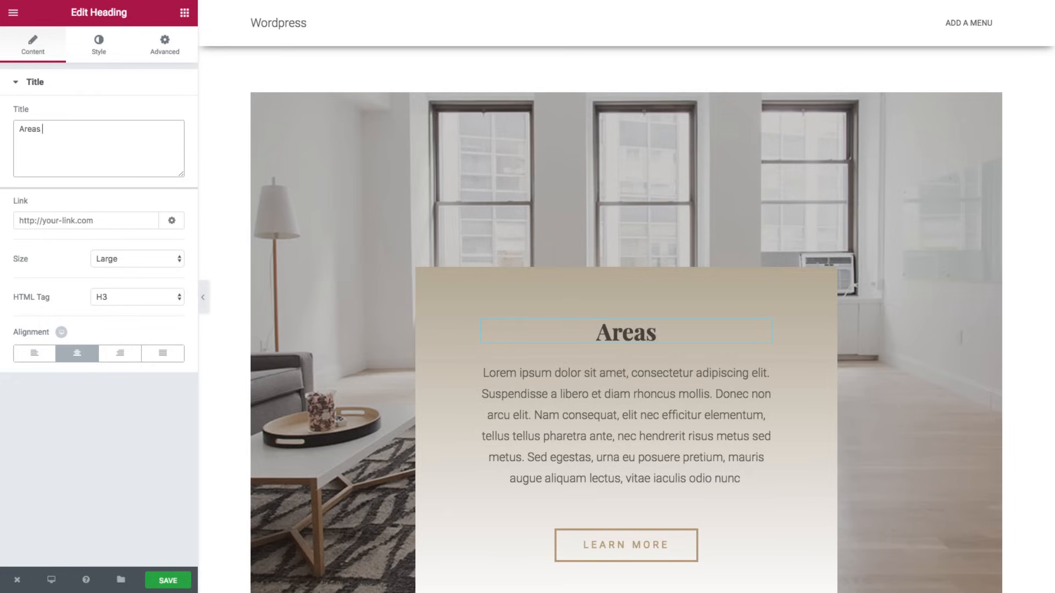
text( of F)
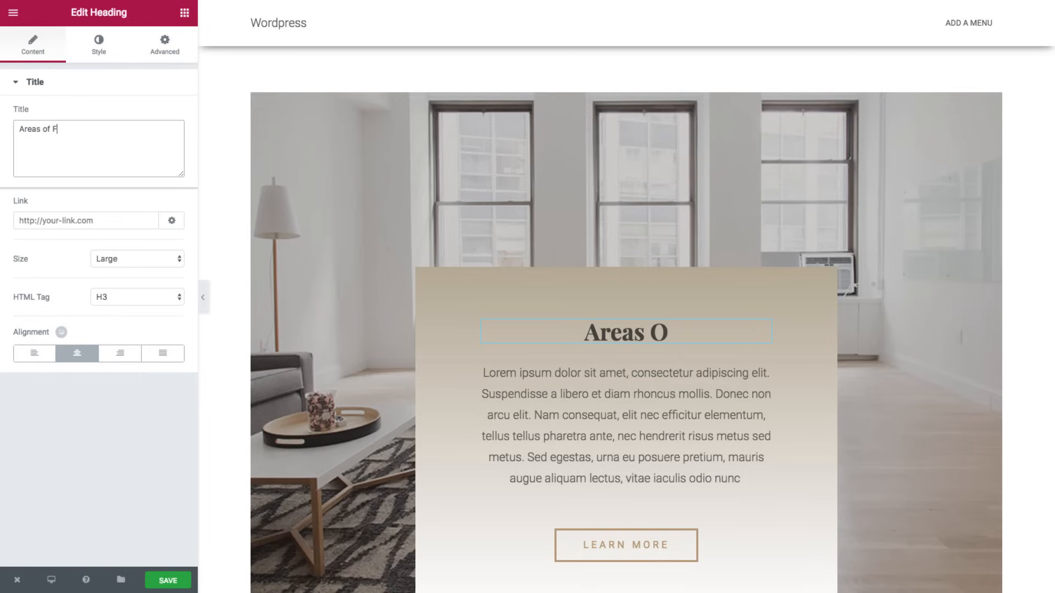
text(ocus)
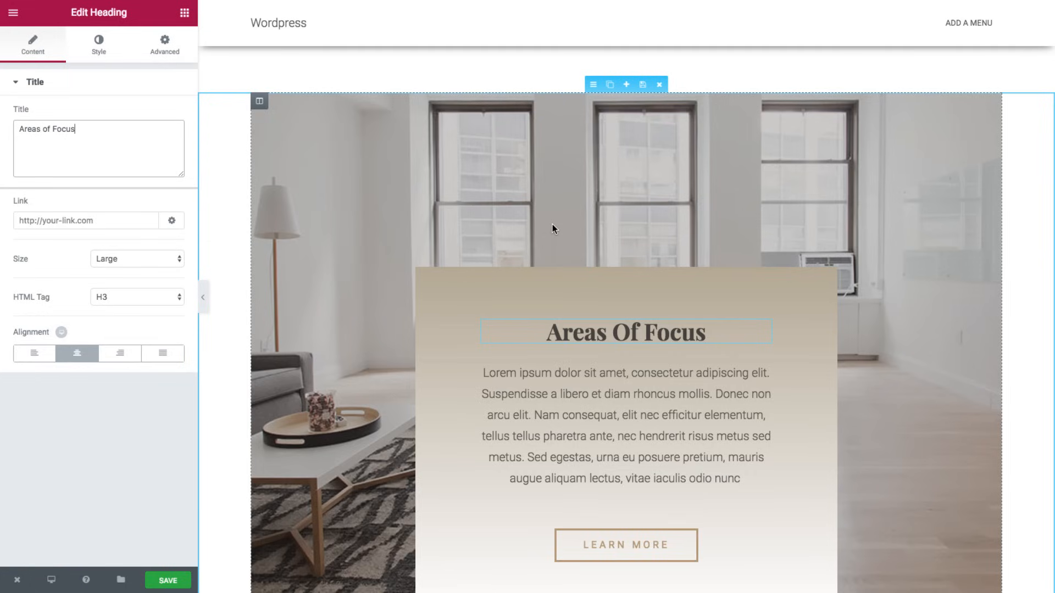
- Paste the five practice areas into the paragraph, each on its own tight line
click(565, 393)
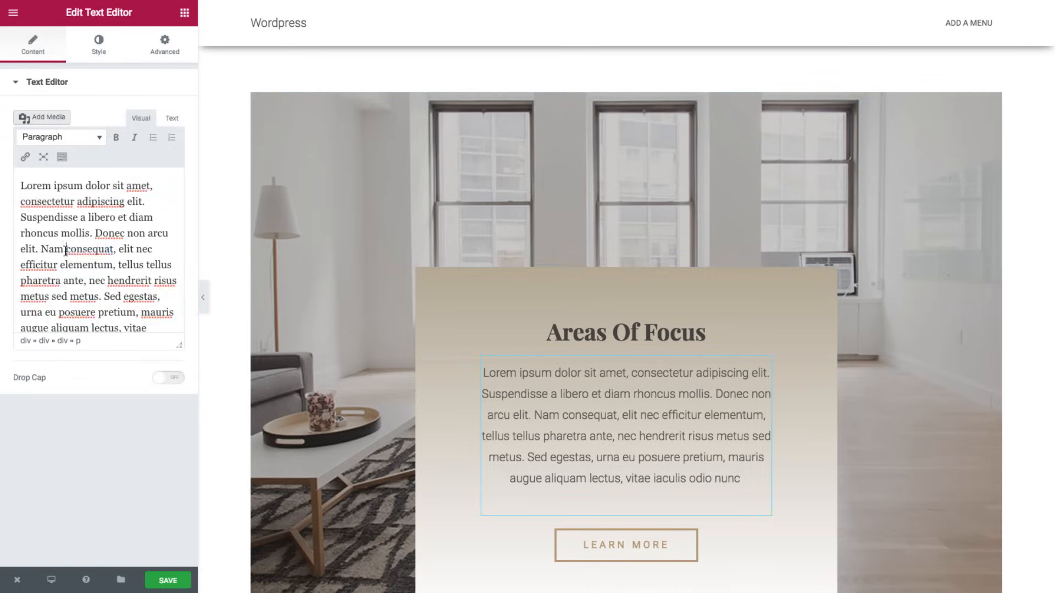
key(ctrl+a)
text(Business Litigation Employment Litigation Corporate Law Tax Controversies Estate Planning)
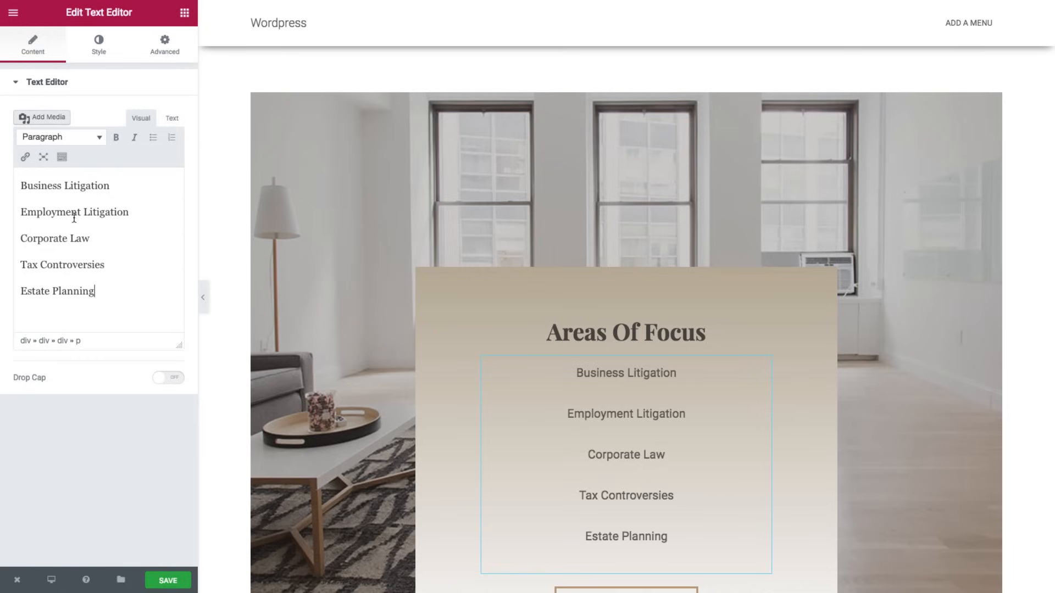
click(113, 187)
key(Delete)
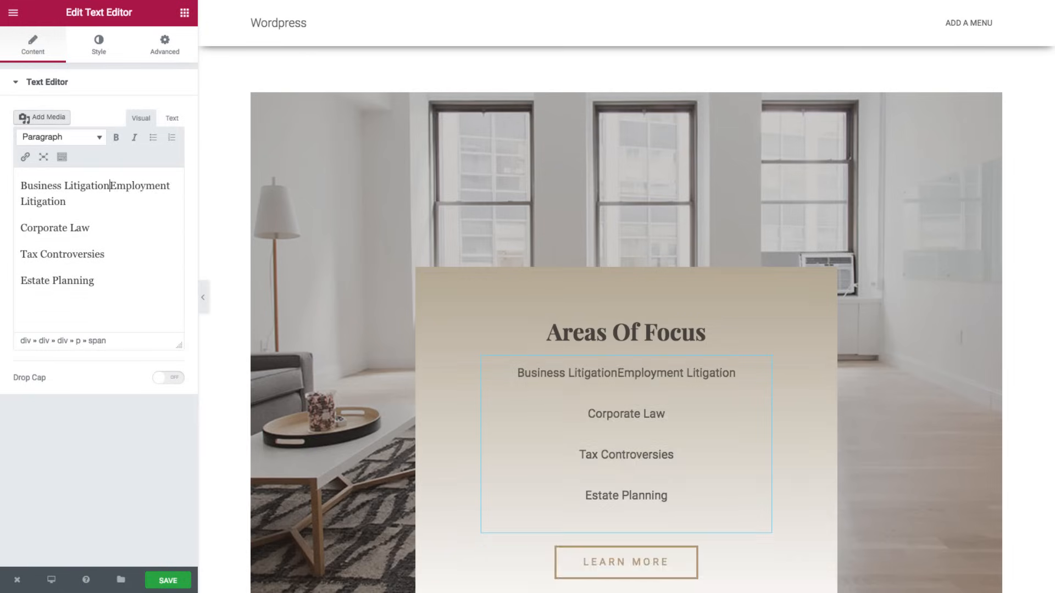
key(shift+Return)
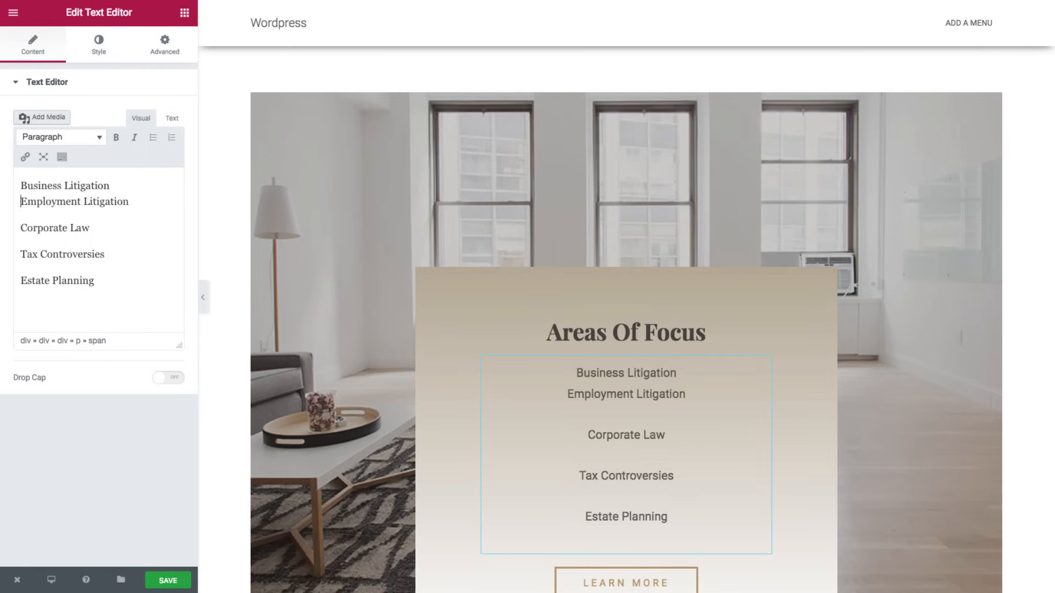
key(Down)
key(BackSpace)
key(shift+Return)
key(Down)
key(BackSpace)
key(shift+Return)
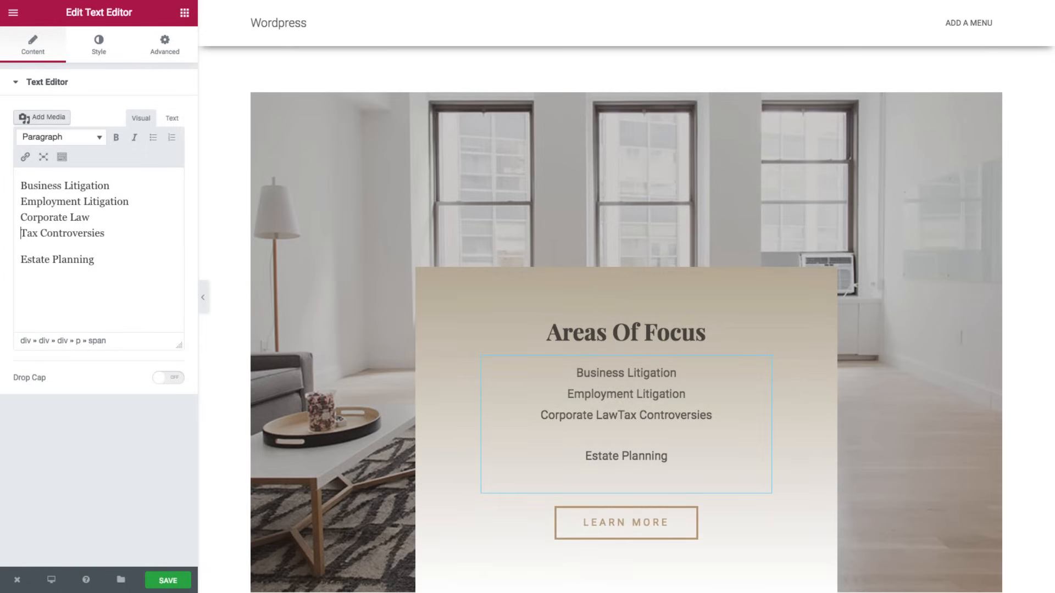
key(Down)
key(BackSpace)
key(shift+Return)
click(107, 253)
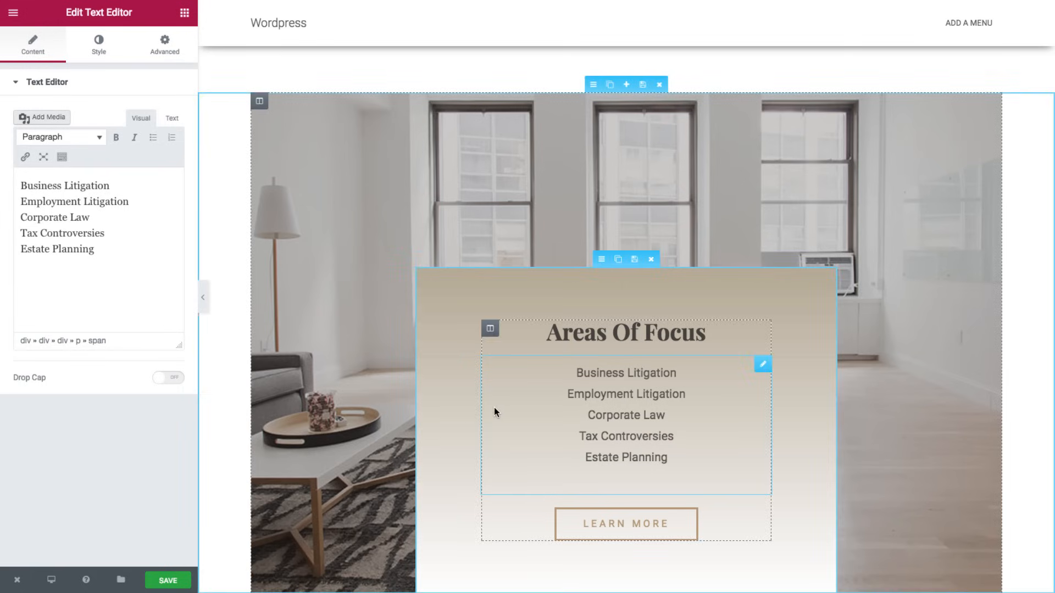
- Change the LEARN MORE button label to 'Get An Estimate'
click(602, 518)
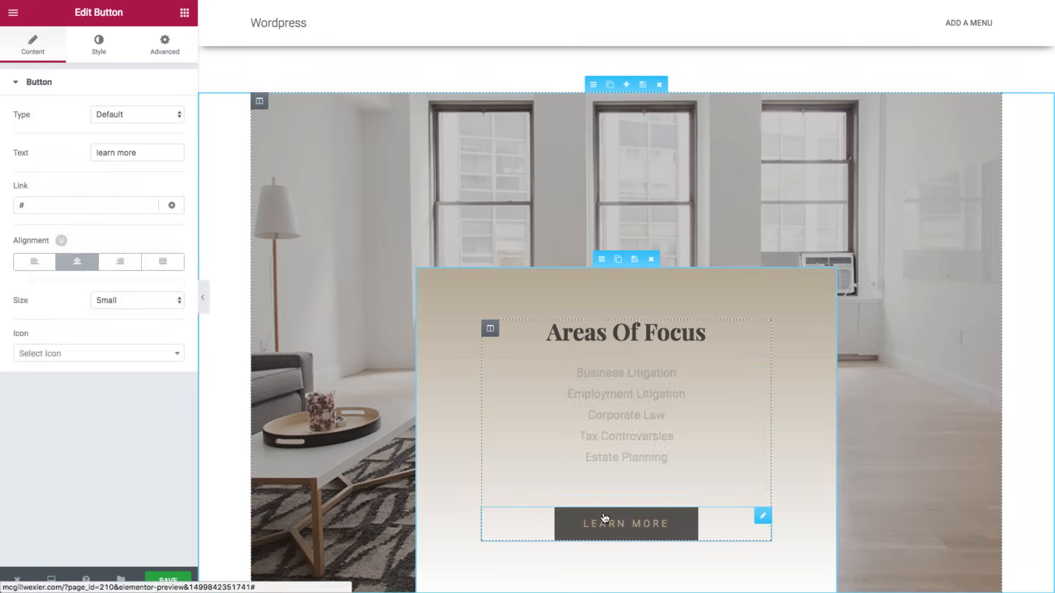
triple_click(103, 155)
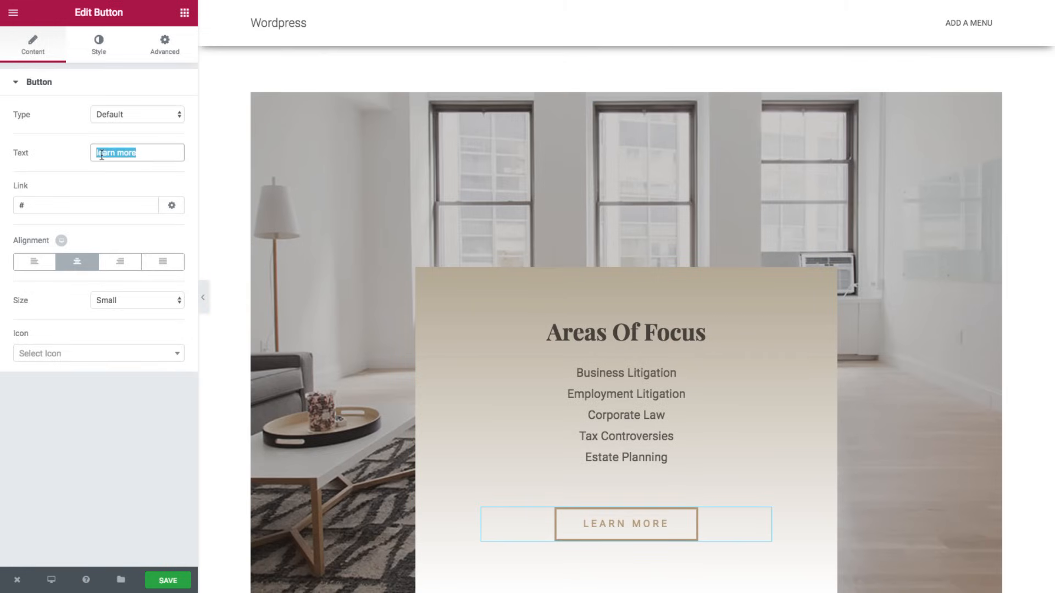
text(Get An)
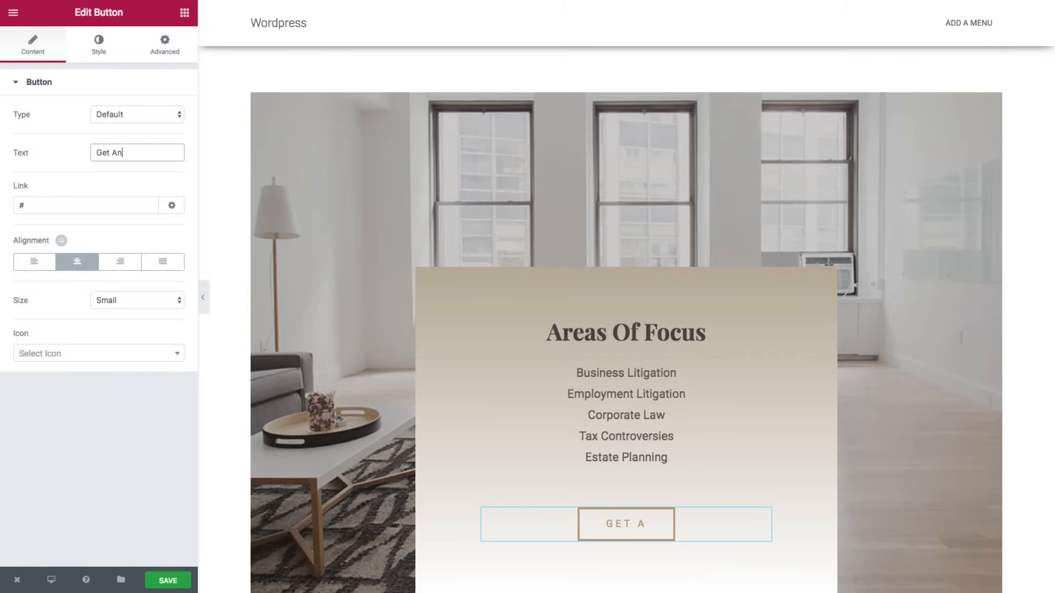
text( Estimate)
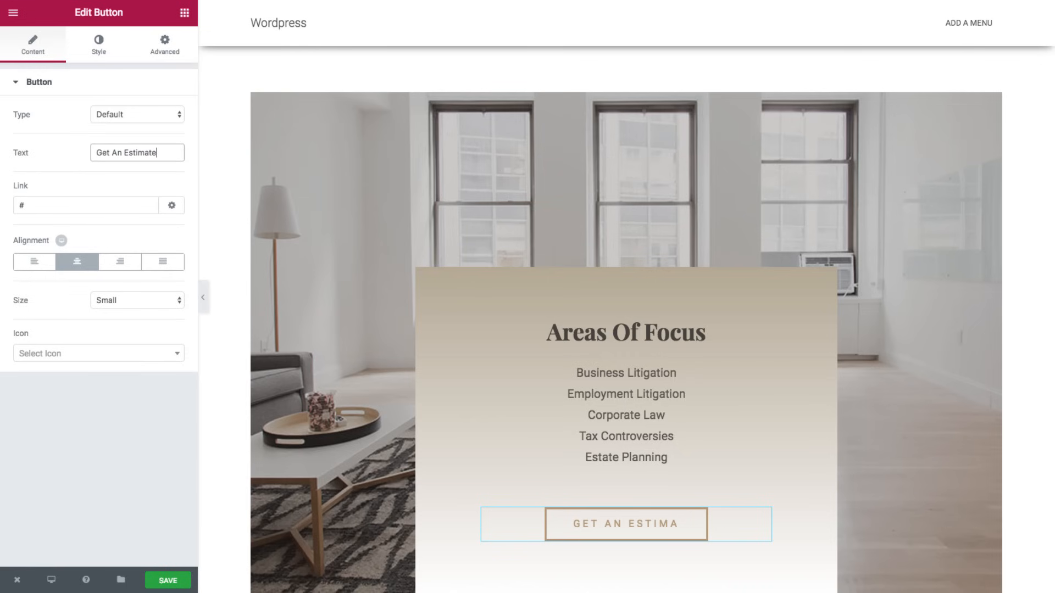
scroll(576, 240, down, 6)
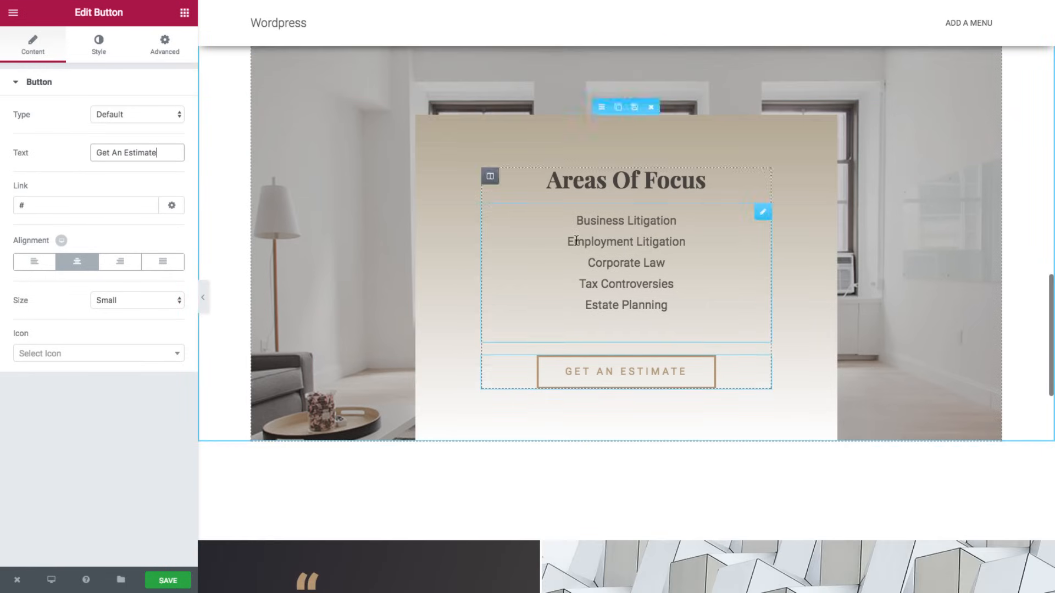
scroll(576, 240, down, 4)
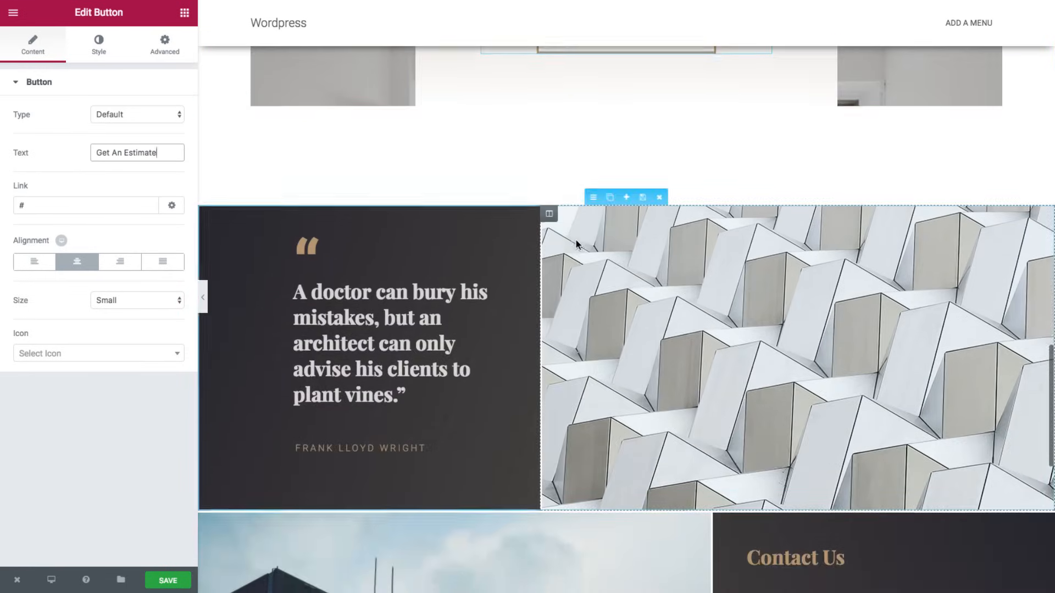
scroll(560, 240, down, 1)
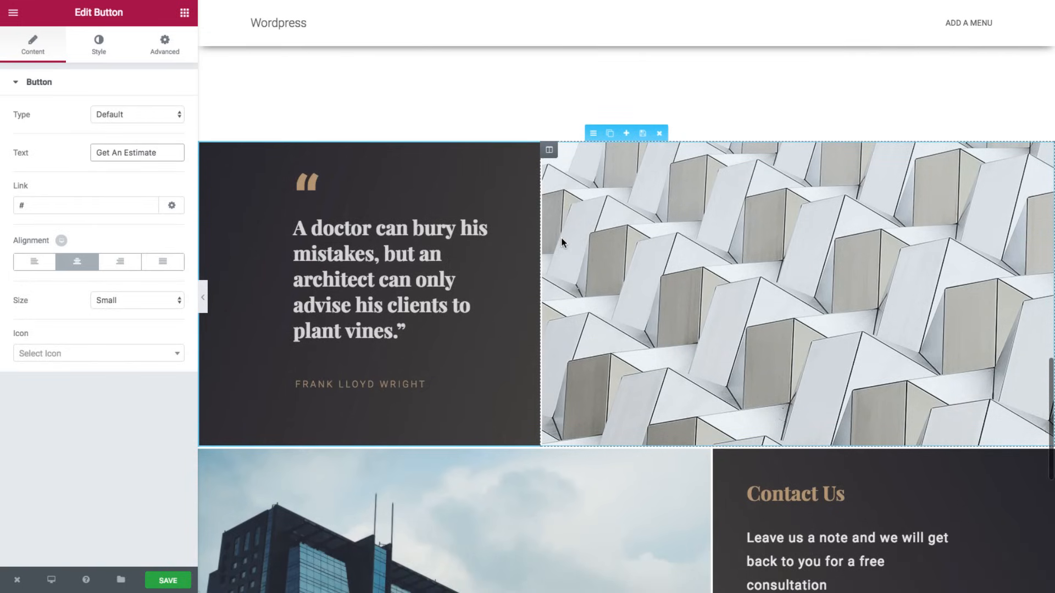
scroll(562, 240, down, 1)
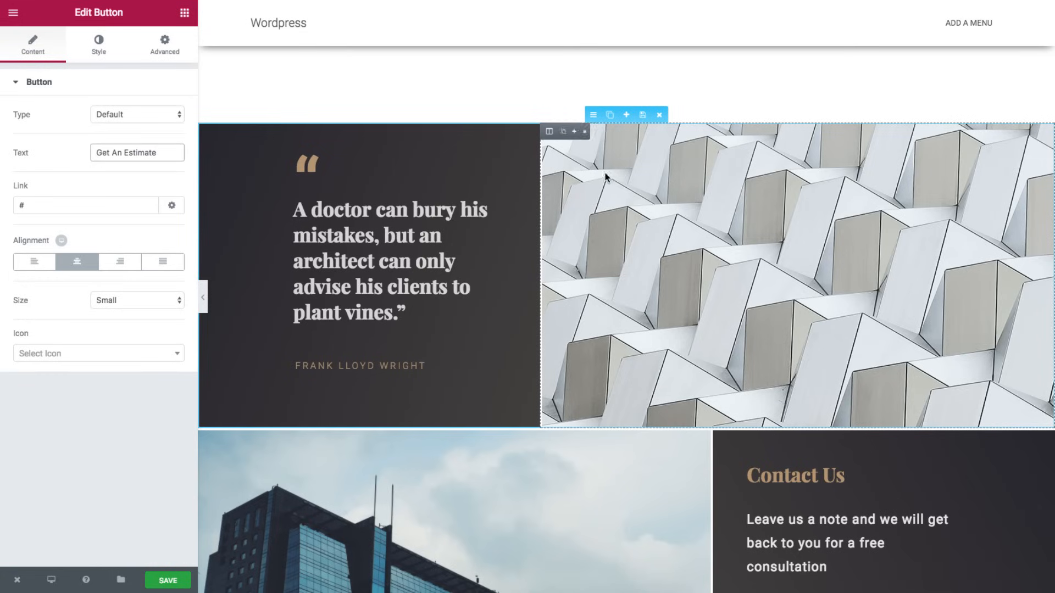
mouse_move(548, 132)
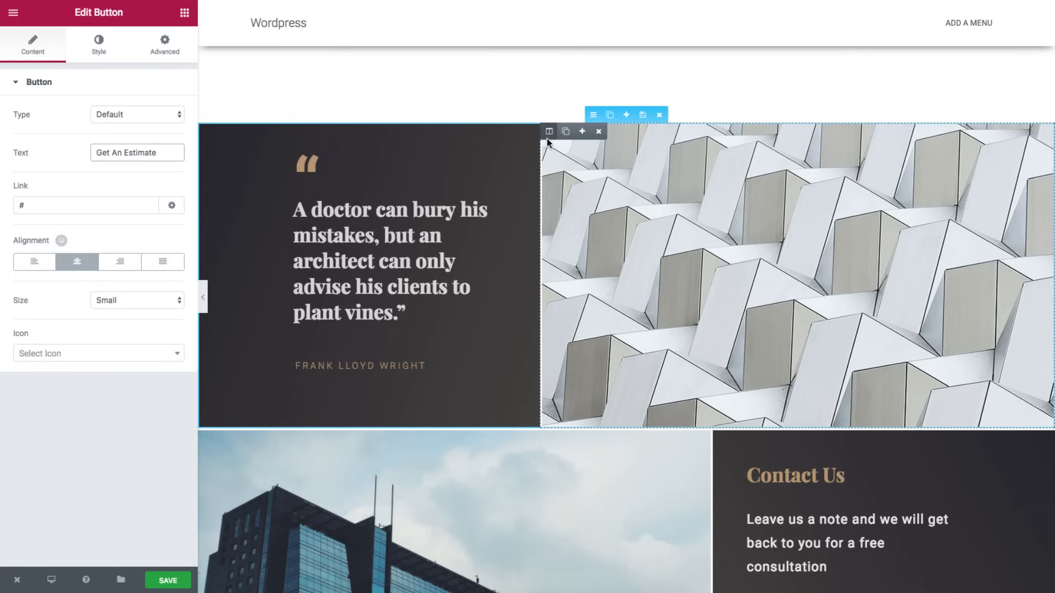
- Set testimonial.jpg as the quote column's background image, sized to Cover
click(548, 131)
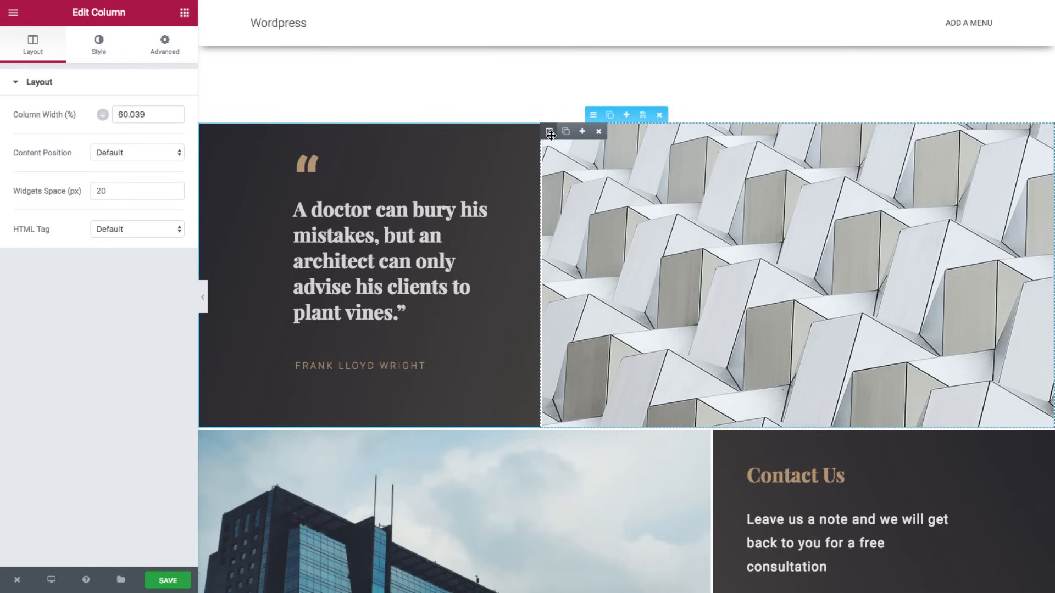
click(98, 50)
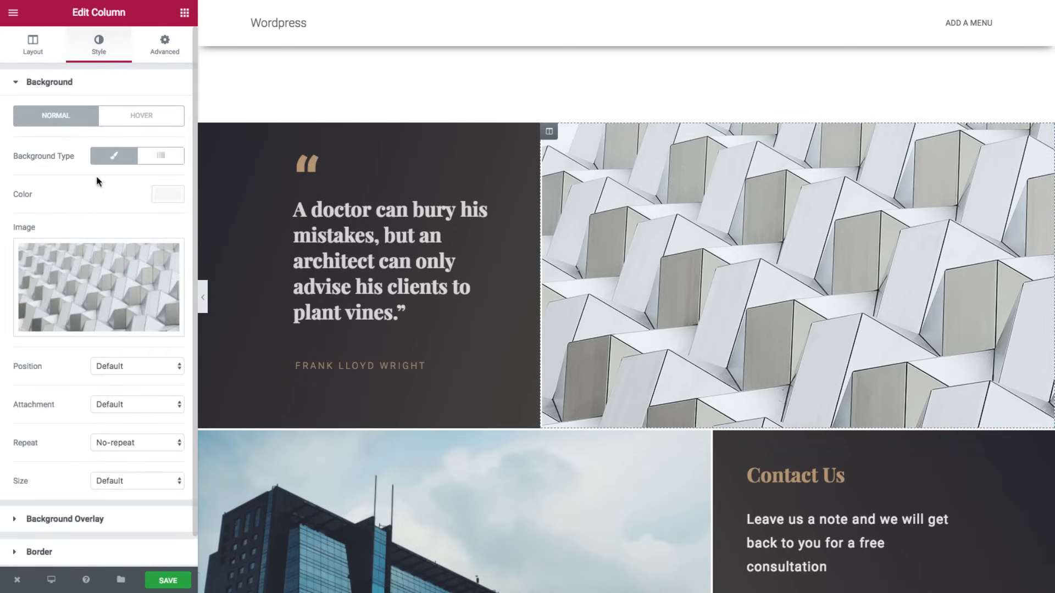
click(102, 269)
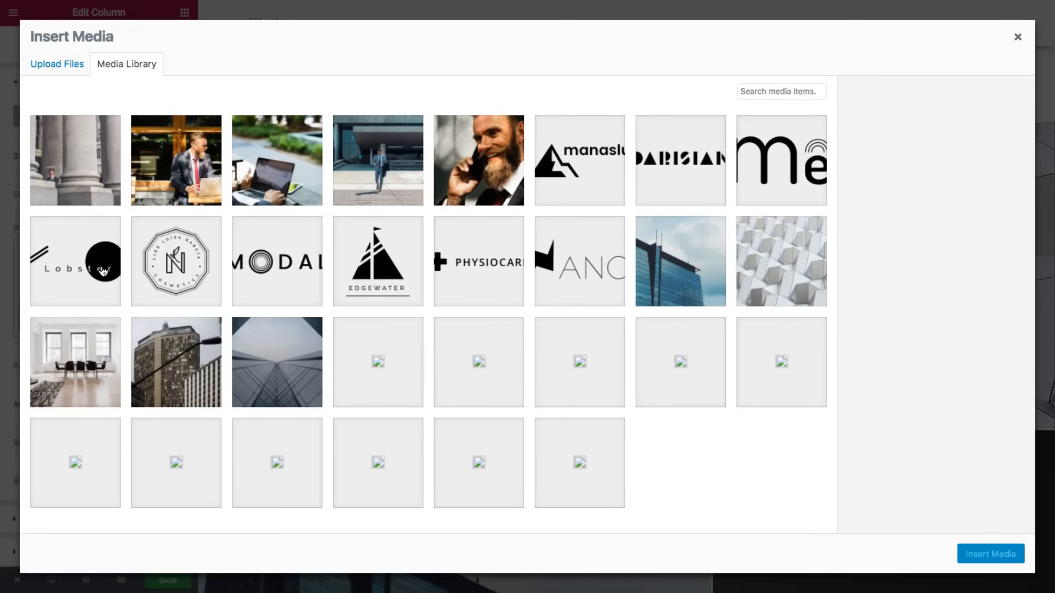
click(189, 174)
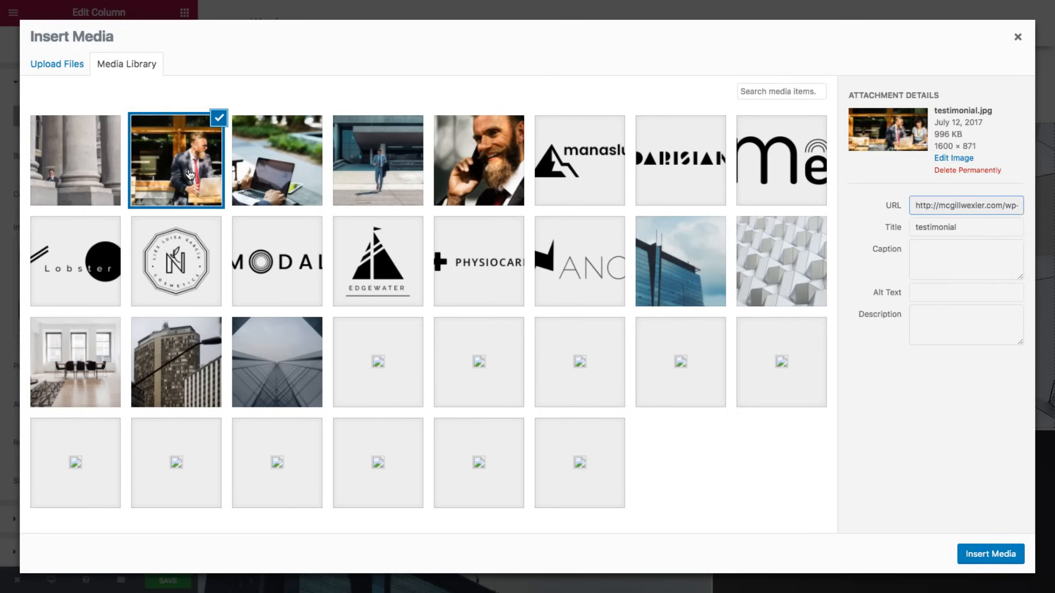
click(992, 554)
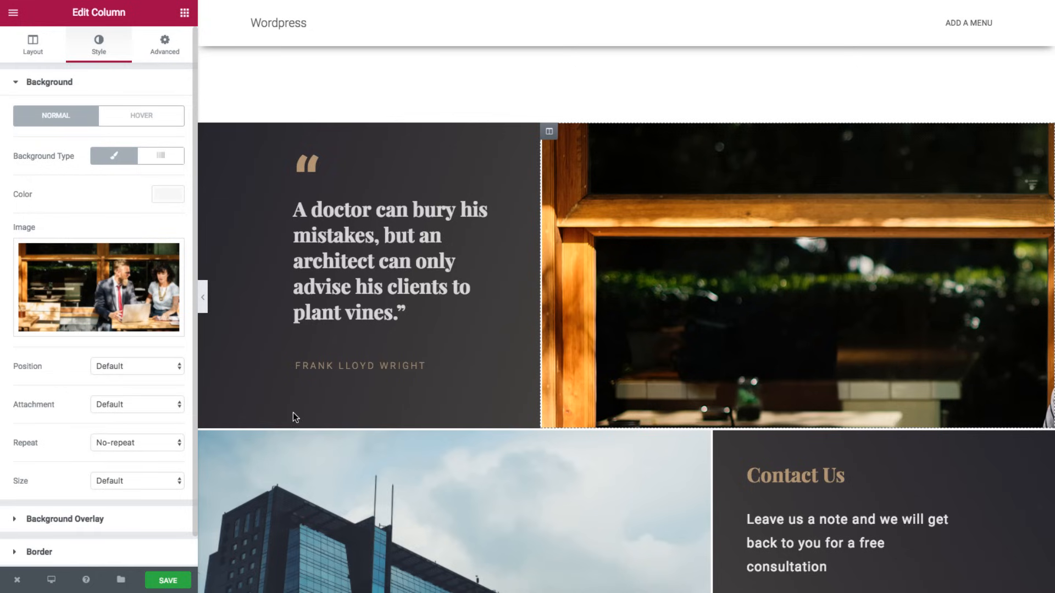
click(101, 480)
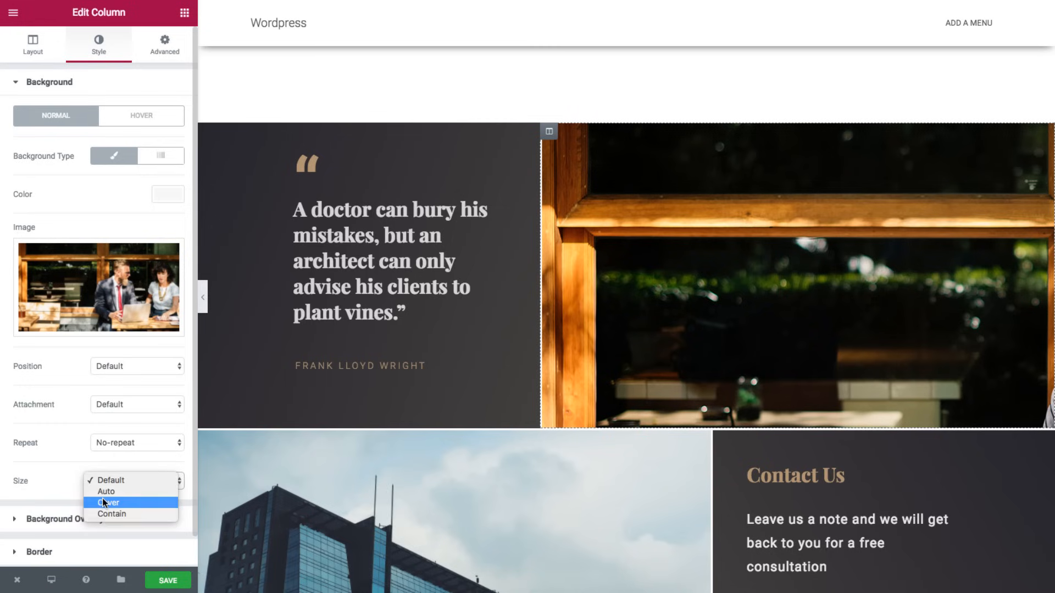
click(103, 501)
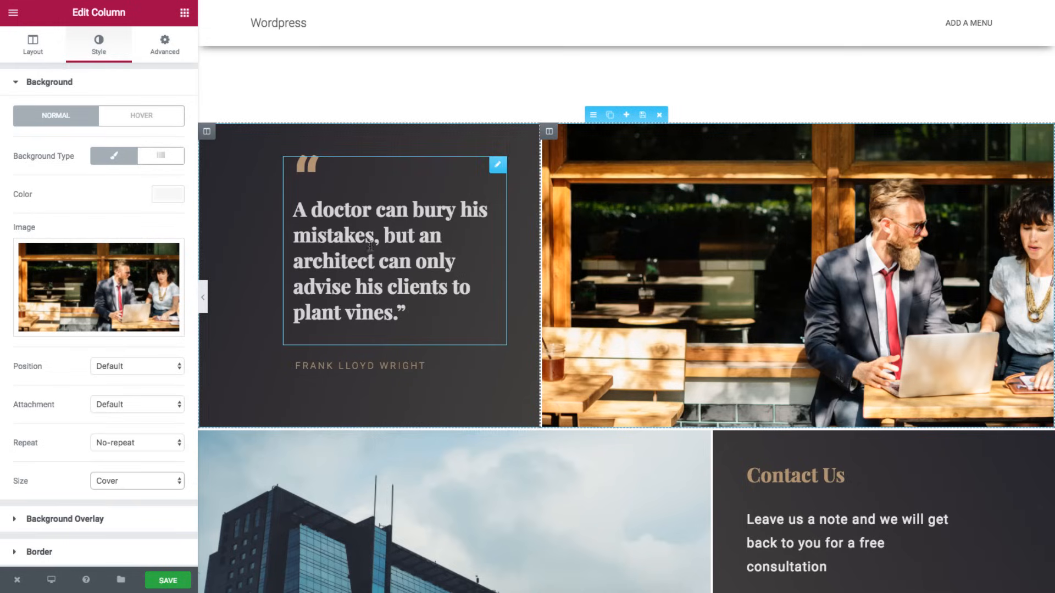
- Replace the quote with the new client testimonial, cutting the client's name out of it
click(395, 264)
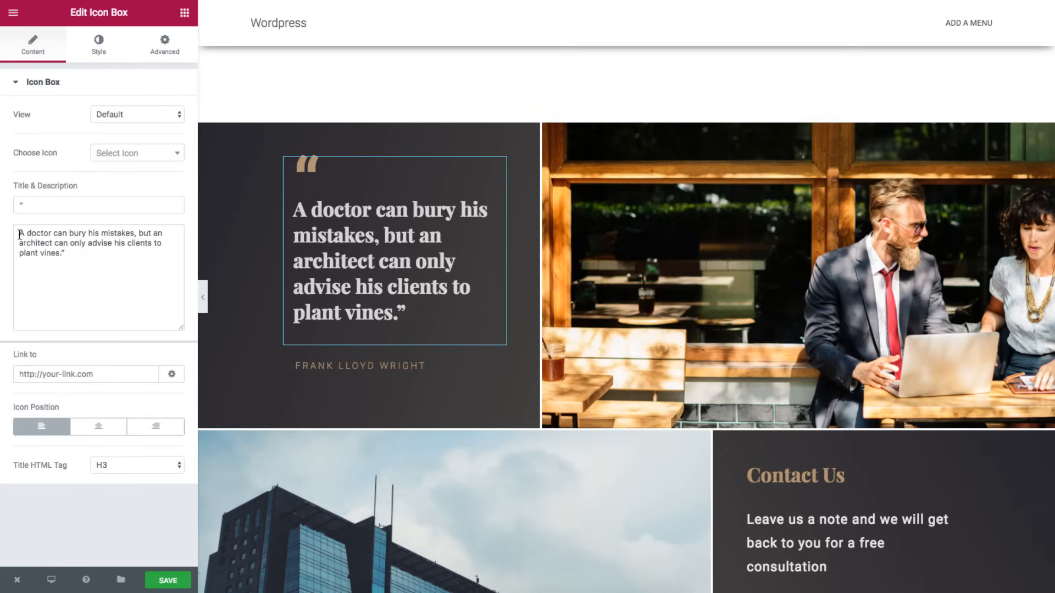
drag(20, 234, 61, 256)
key(BackSpace)
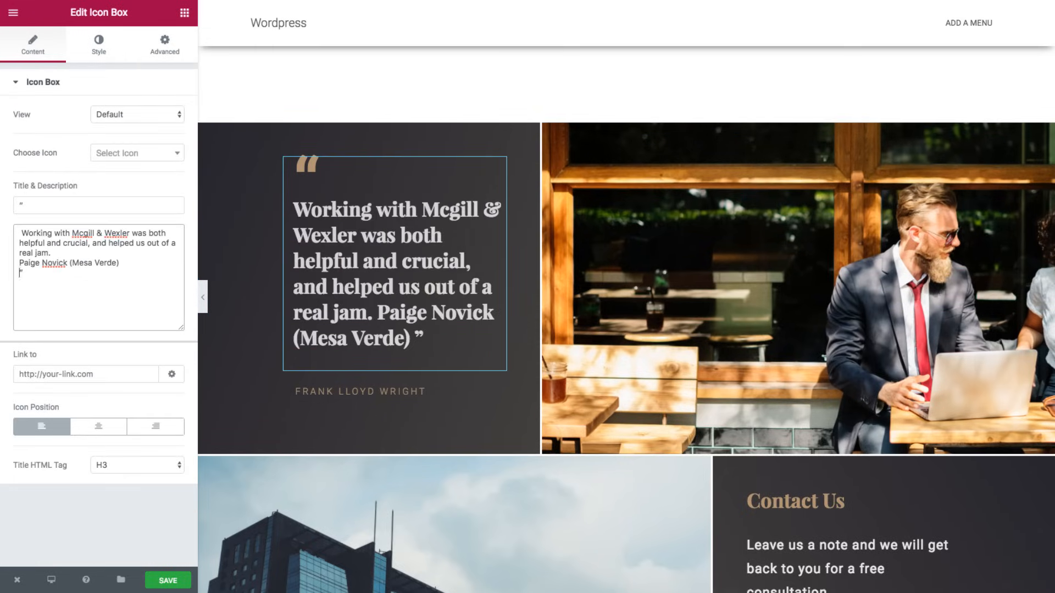
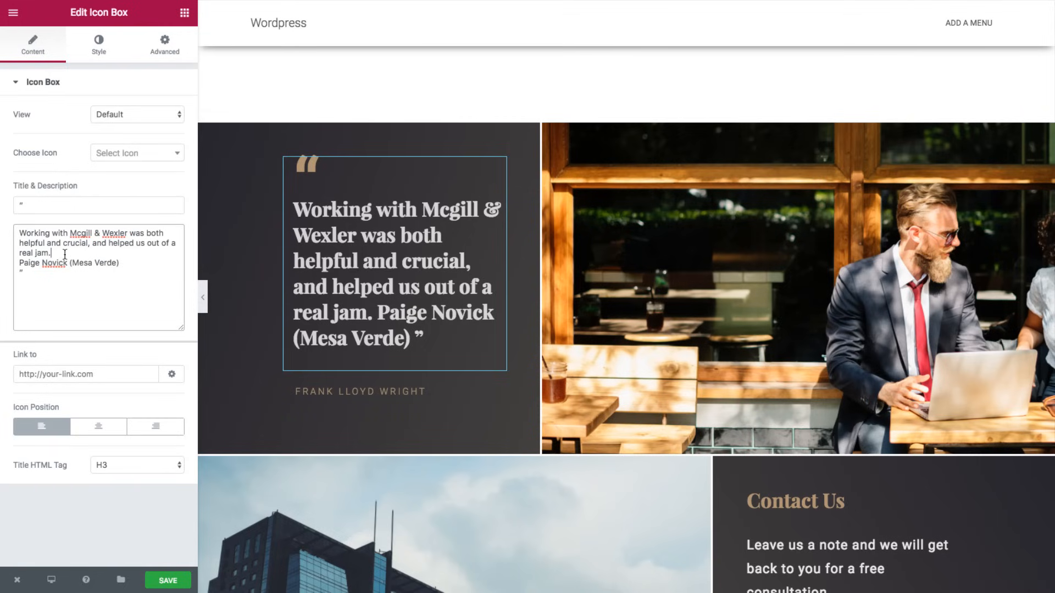
drag(64, 254, 117, 262)
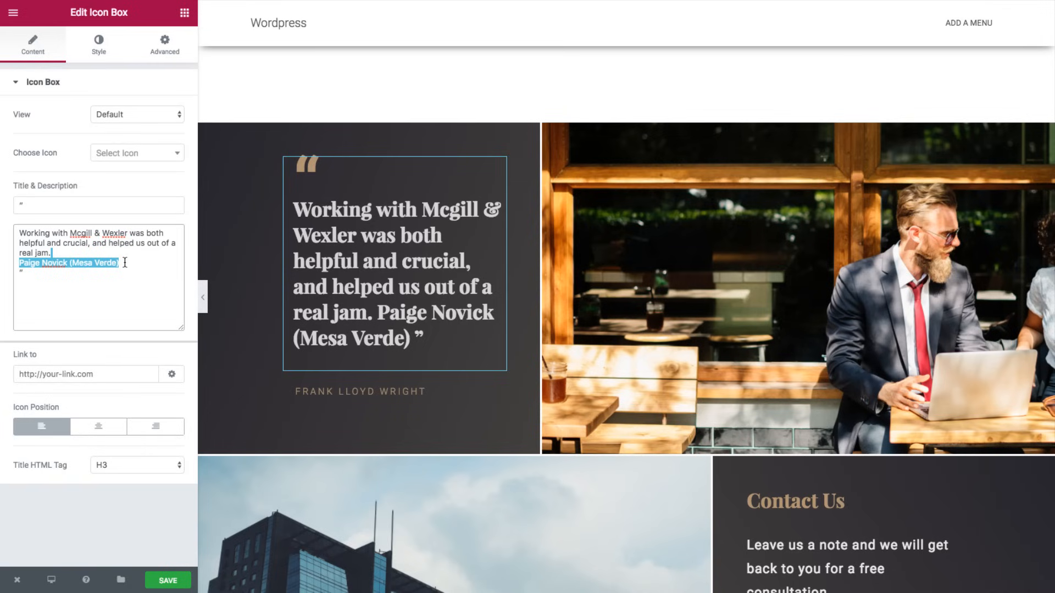
key(BackSpace)
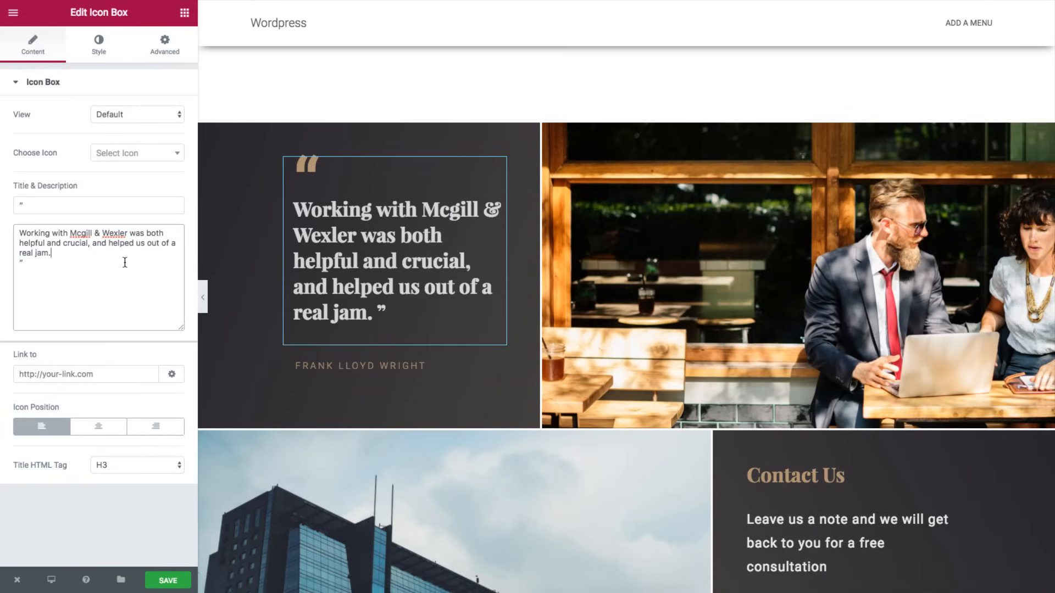
key(Delete)
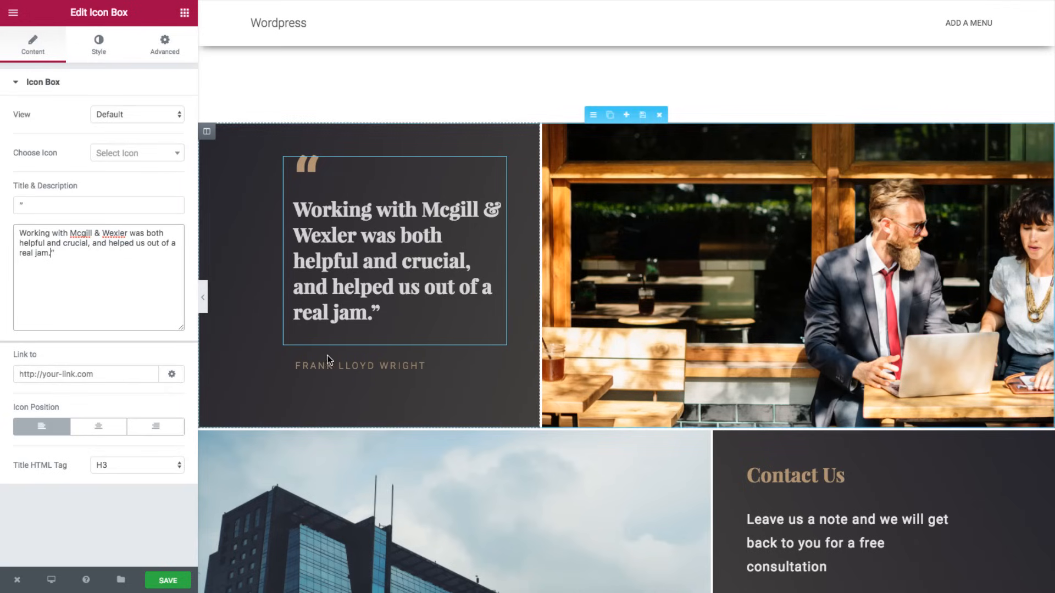
- Put the client's name in the attribution line in place of the old name
click(360, 366)
triple_click(65, 188)
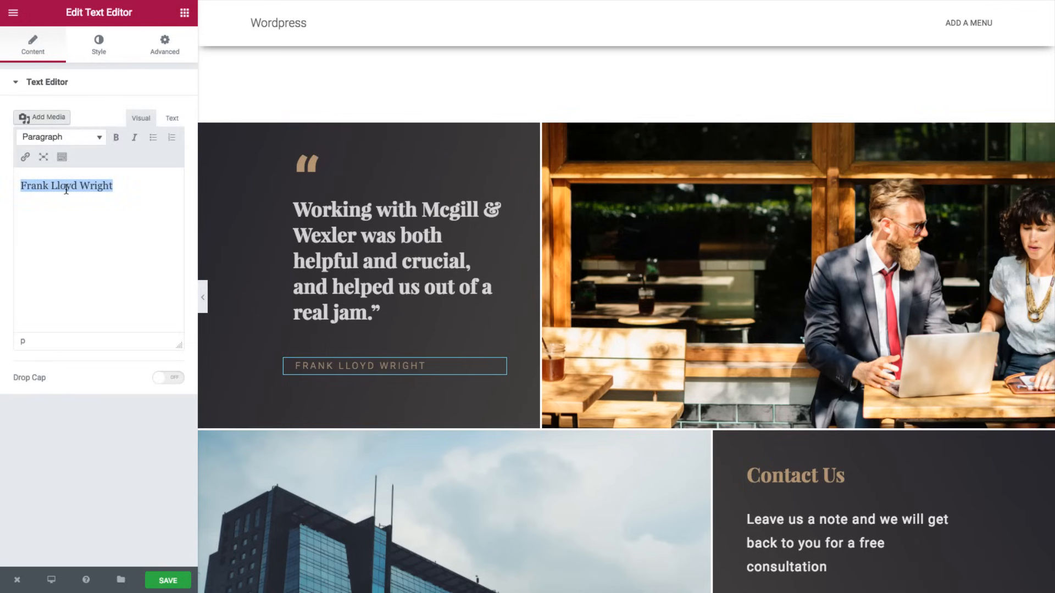
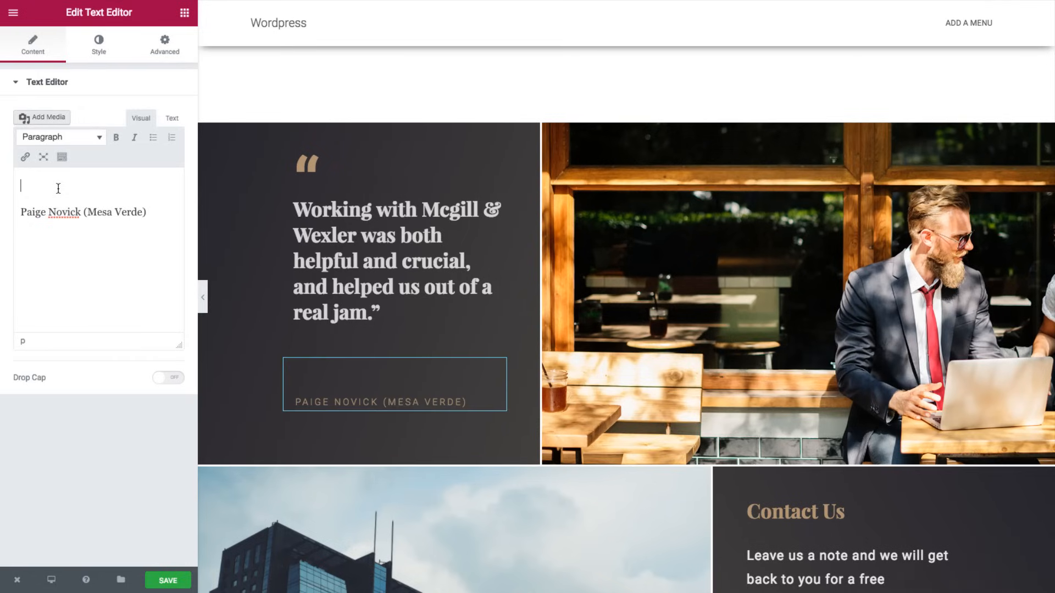
key(Delete)
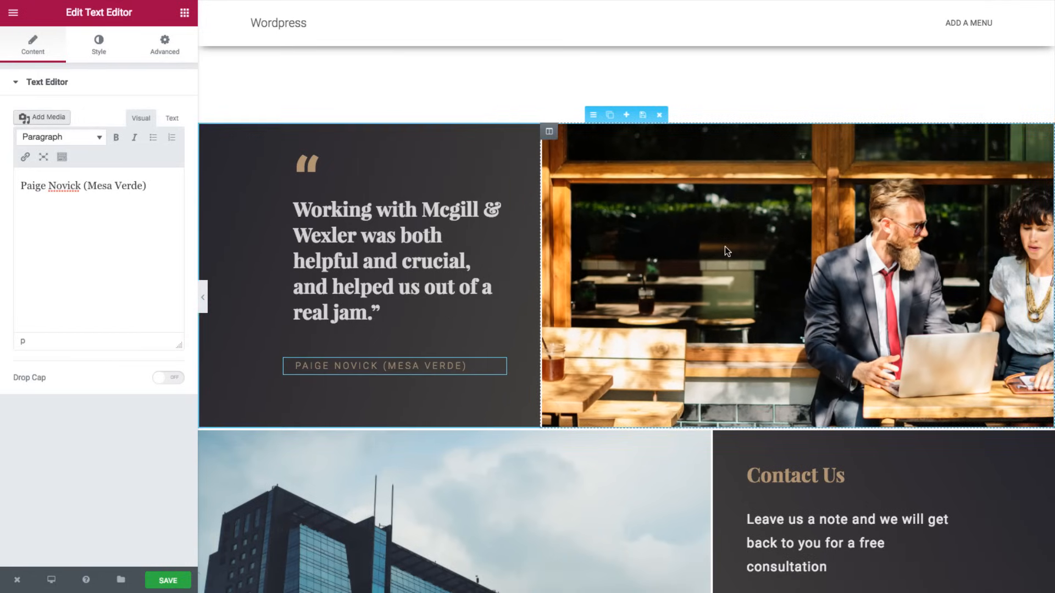
- Set contact.jpg as the background image of the Contact Us image column
scroll(726, 251, down, 3)
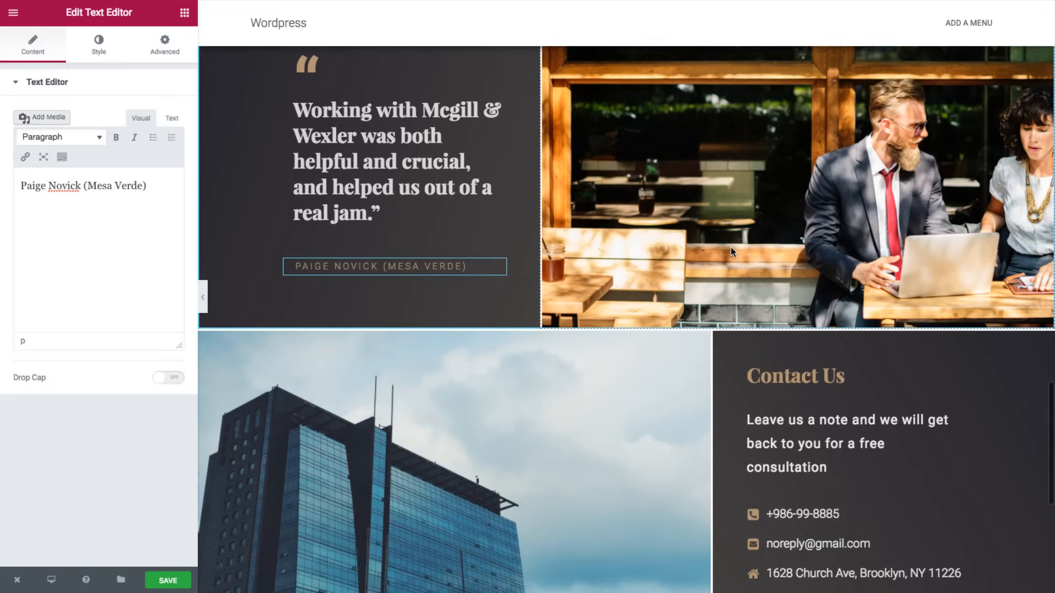
scroll(730, 250, down, 3)
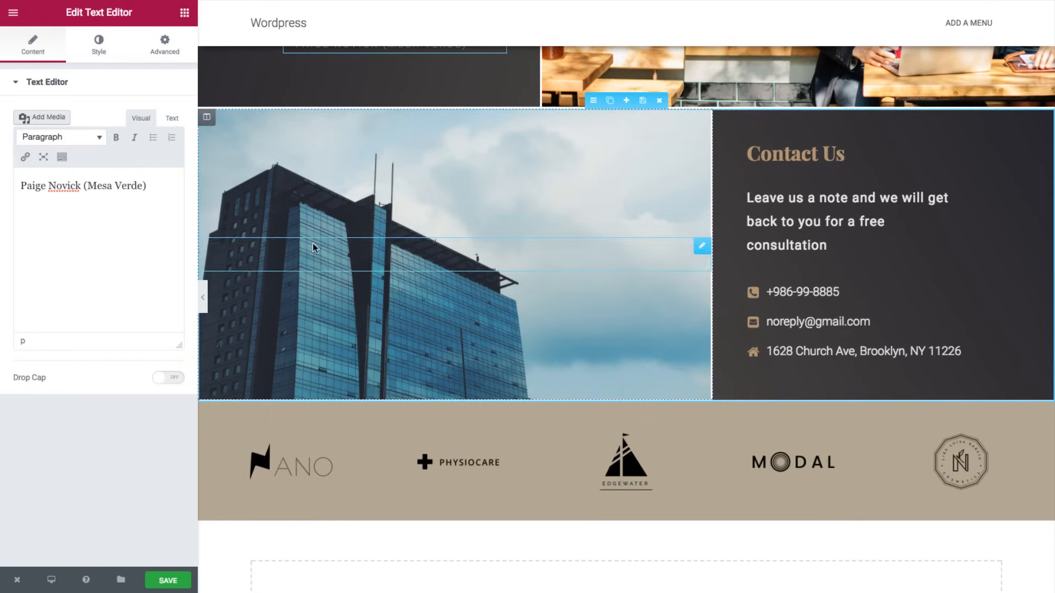
click(214, 120)
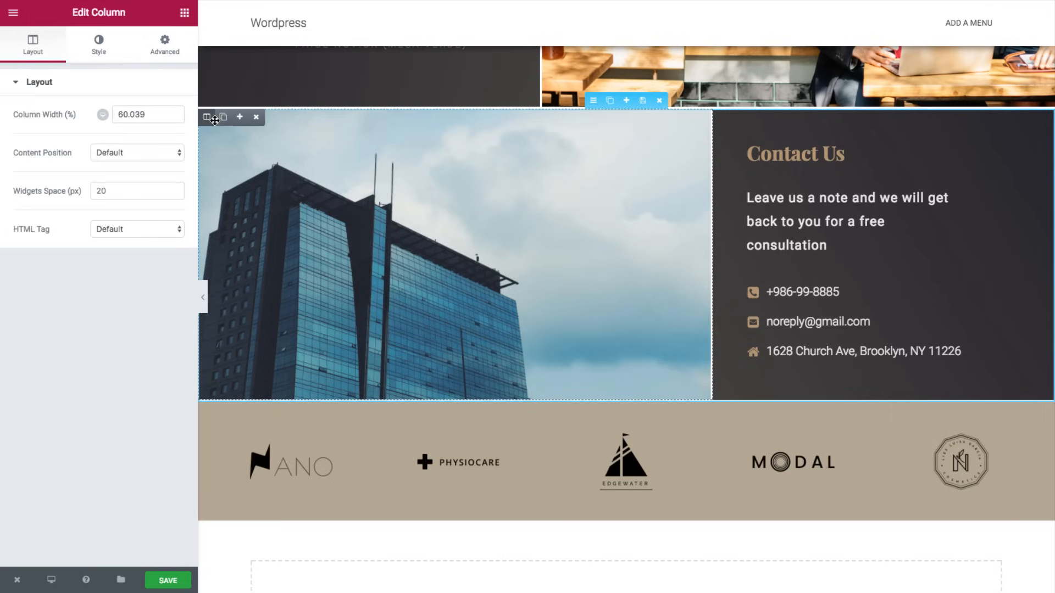
click(99, 47)
click(100, 264)
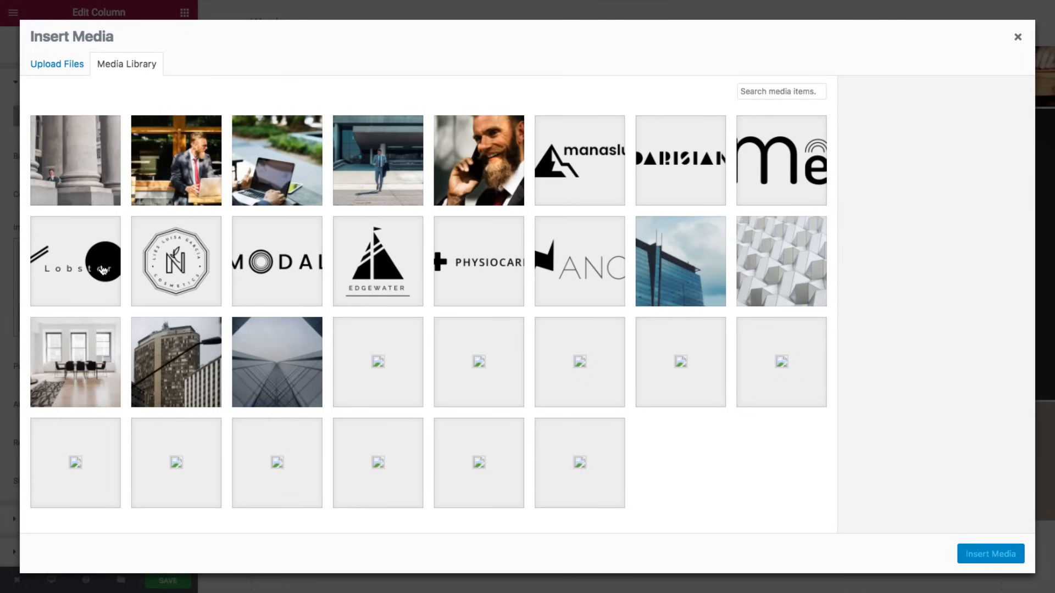
click(367, 159)
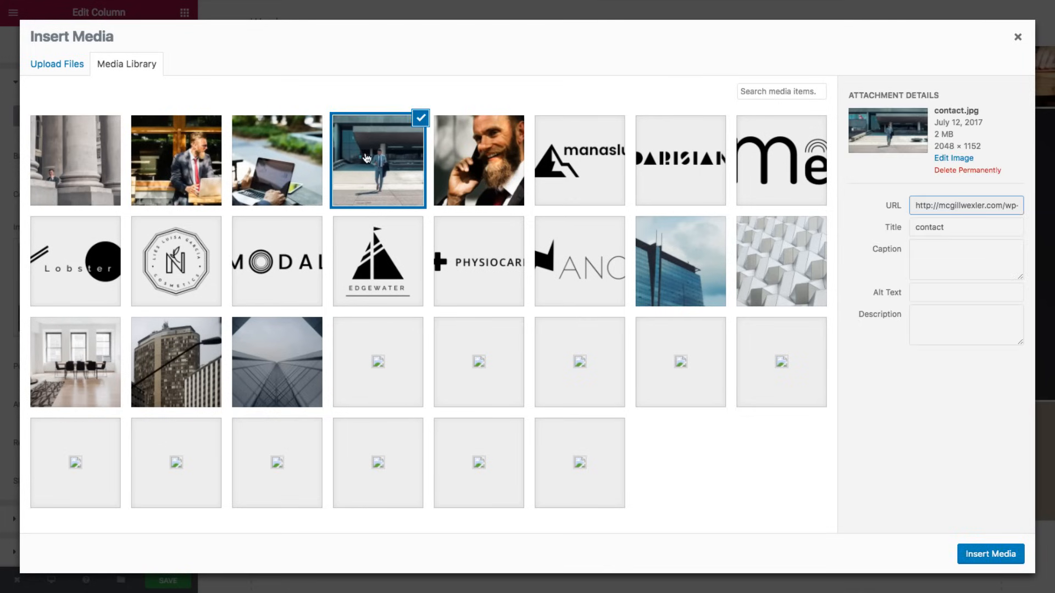
click(991, 554)
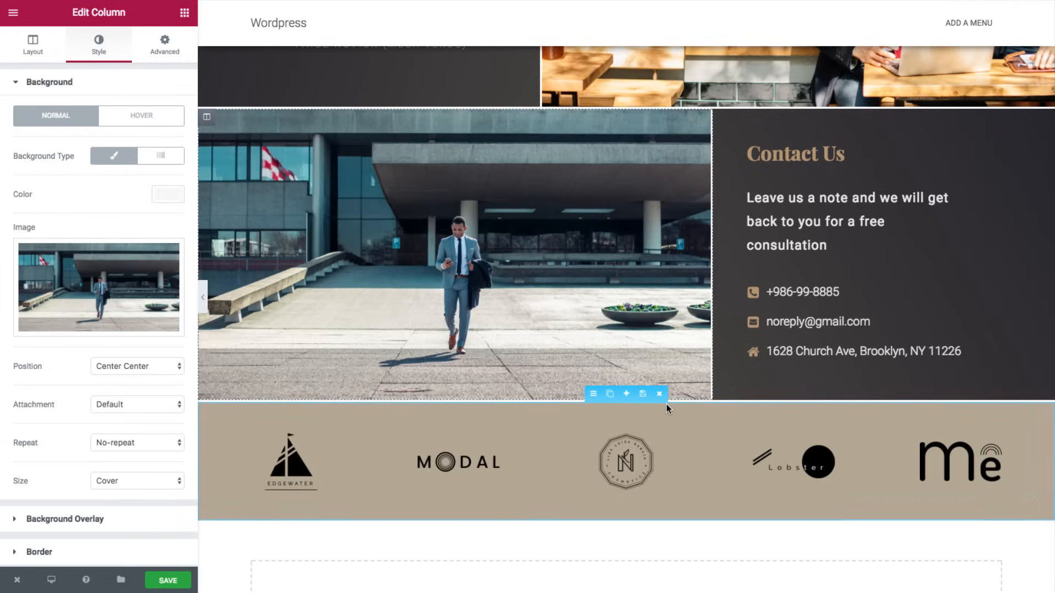
click(781, 288)
- Replace the Contact Us phone number with the firm's 1-800 number
click(79, 134)
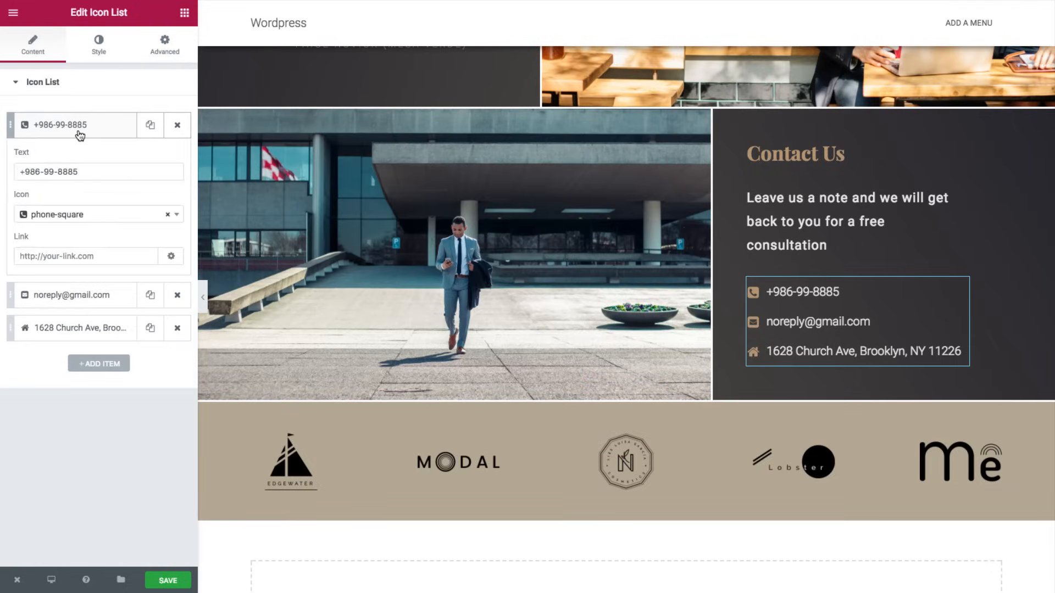
click(27, 172)
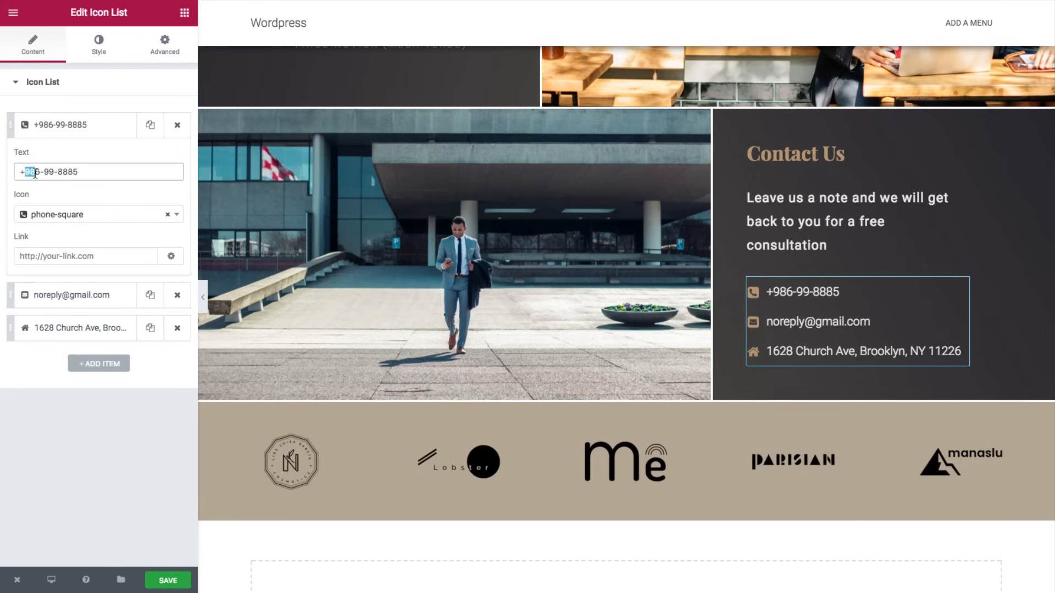
text(1-)
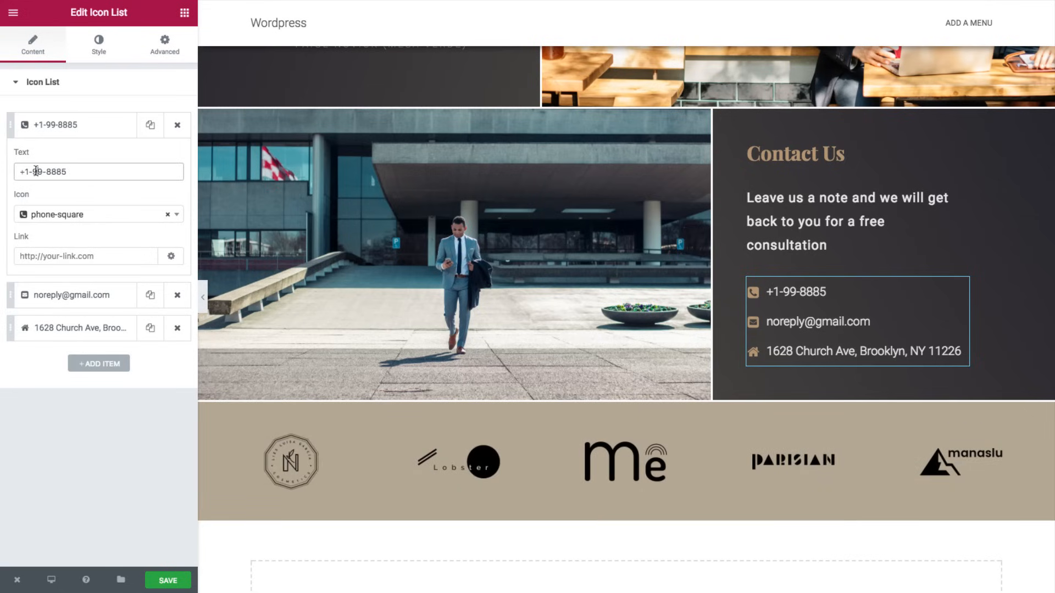
text(800)
key(Right)
key(shift+Right)
key(shift+Right)
text(5)
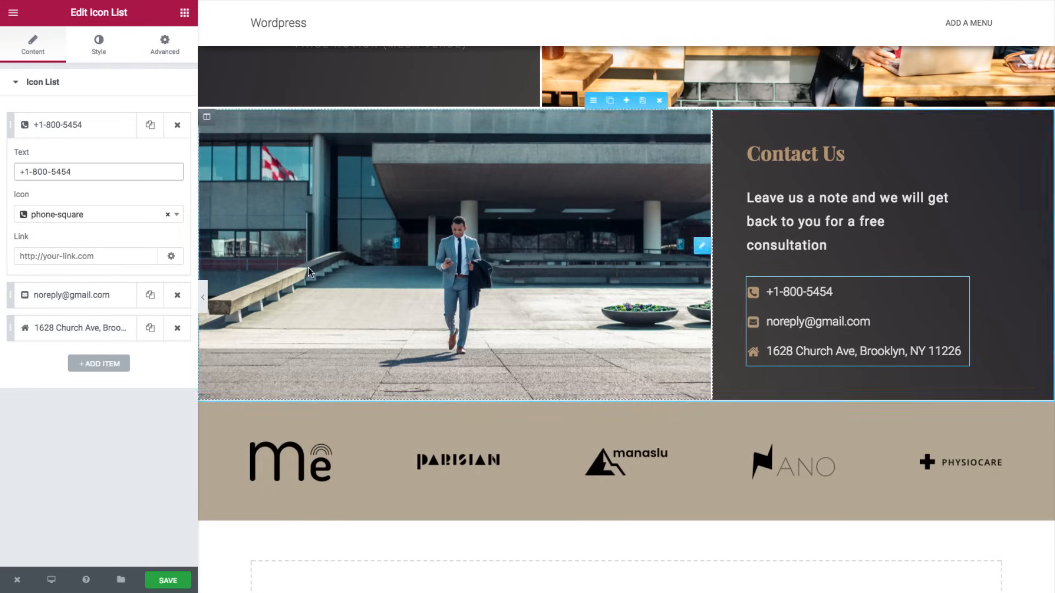
- Replace the email entry with the firm's e-mail address, then select the logo carousel
click(55, 299)
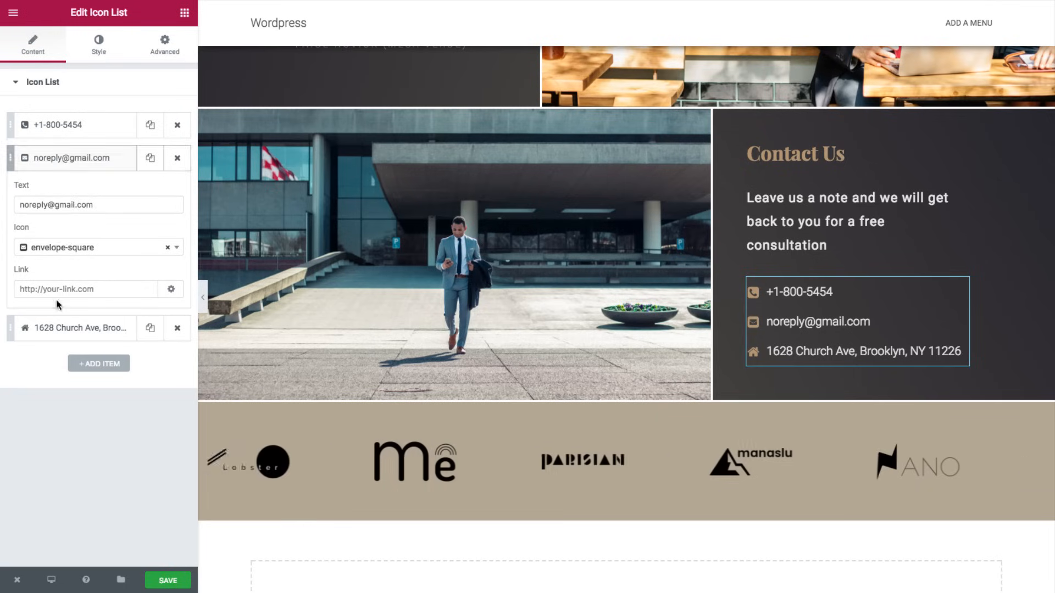
triple_click(52, 210)
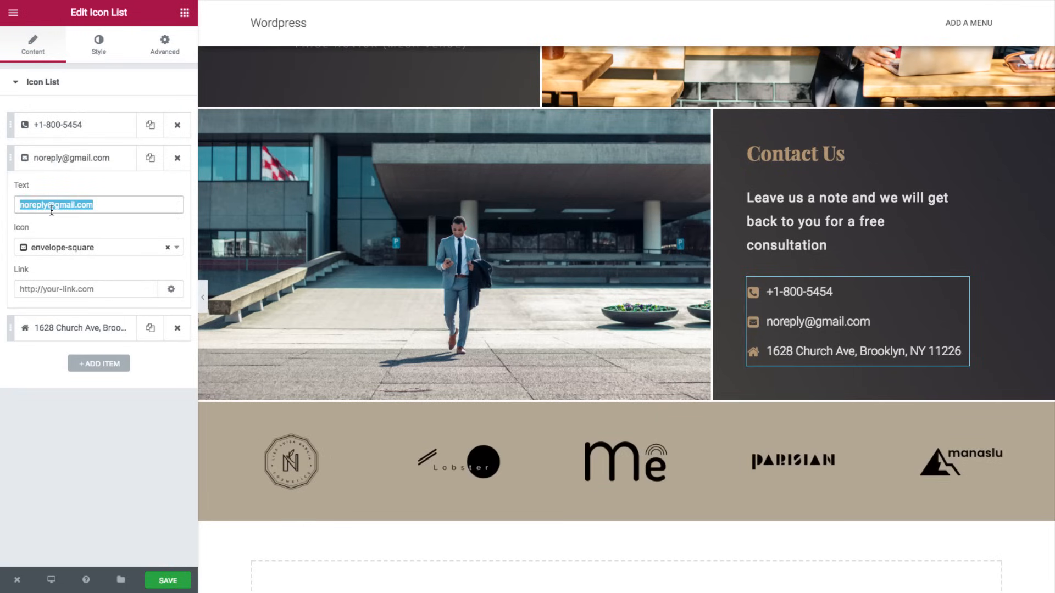
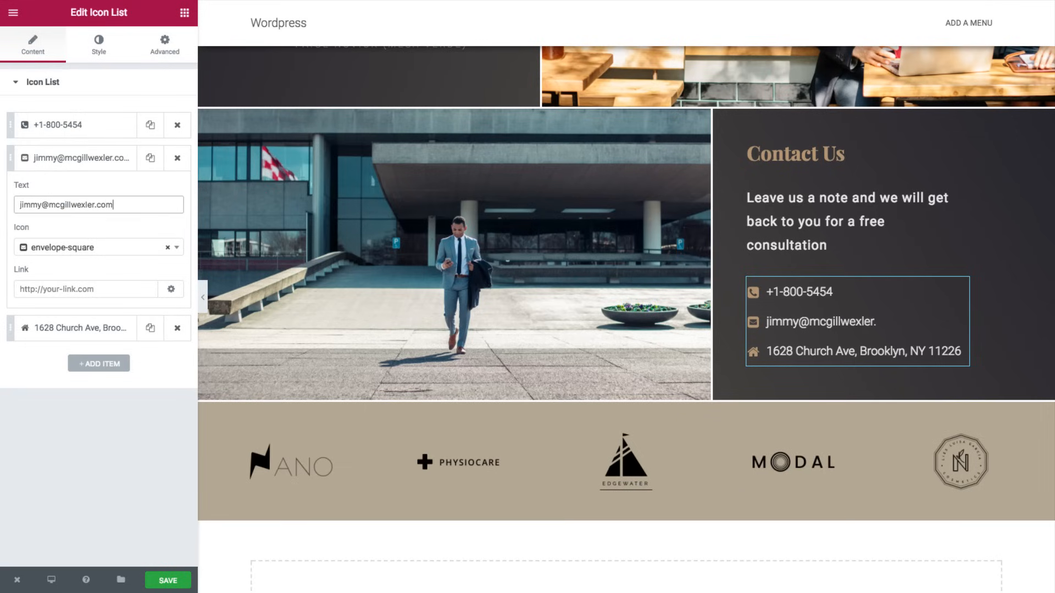
click(65, 328)
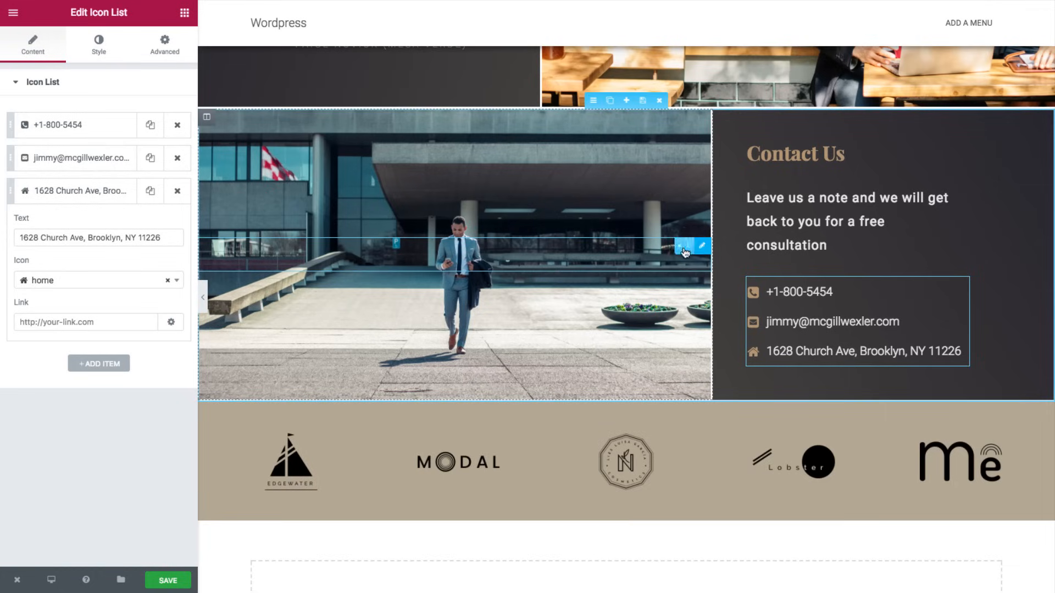
scroll(637, 332, down, 3)
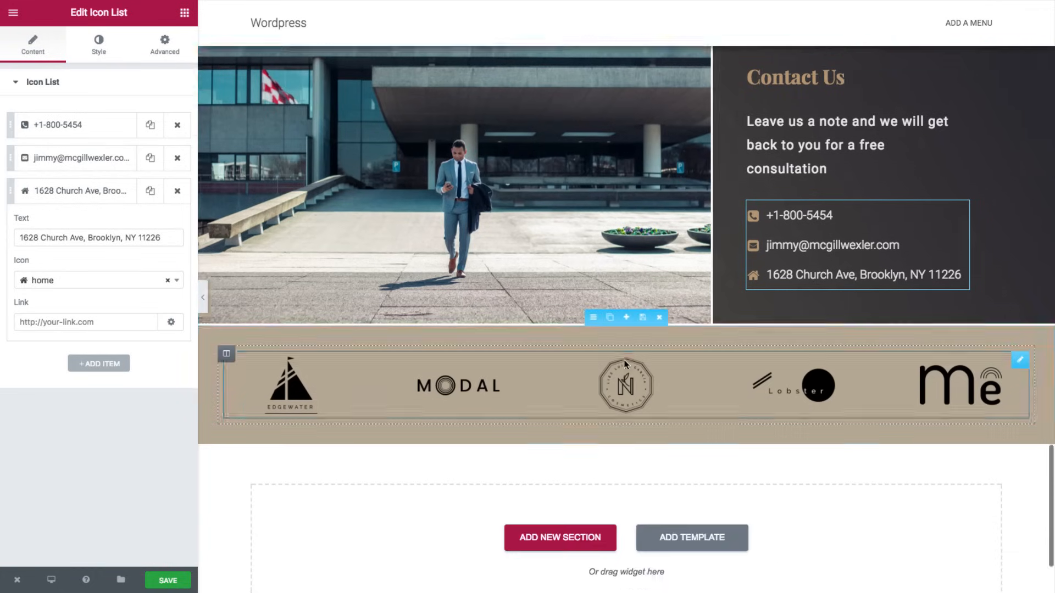
click(641, 328)
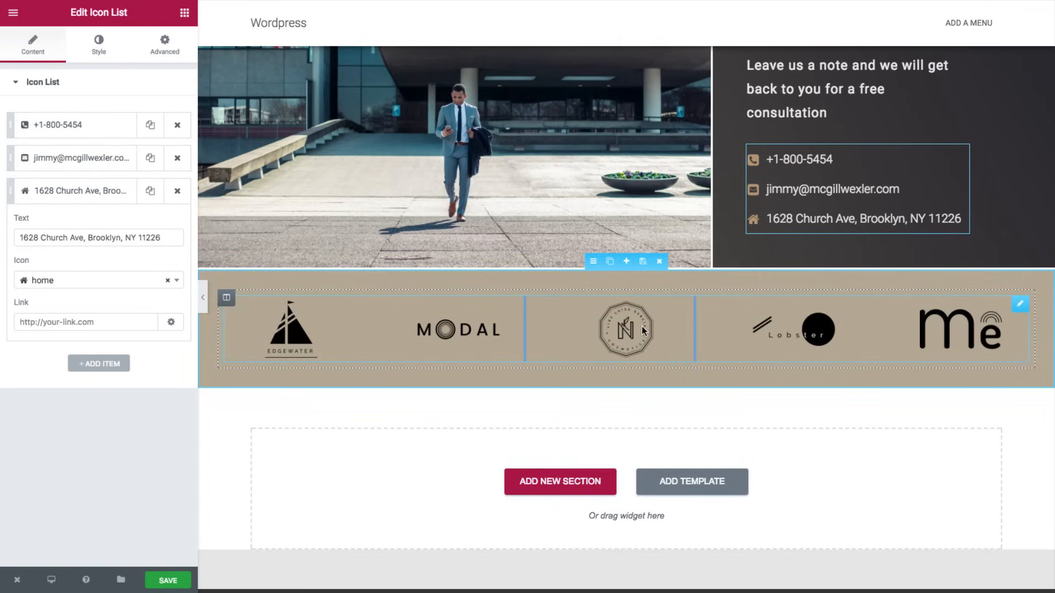
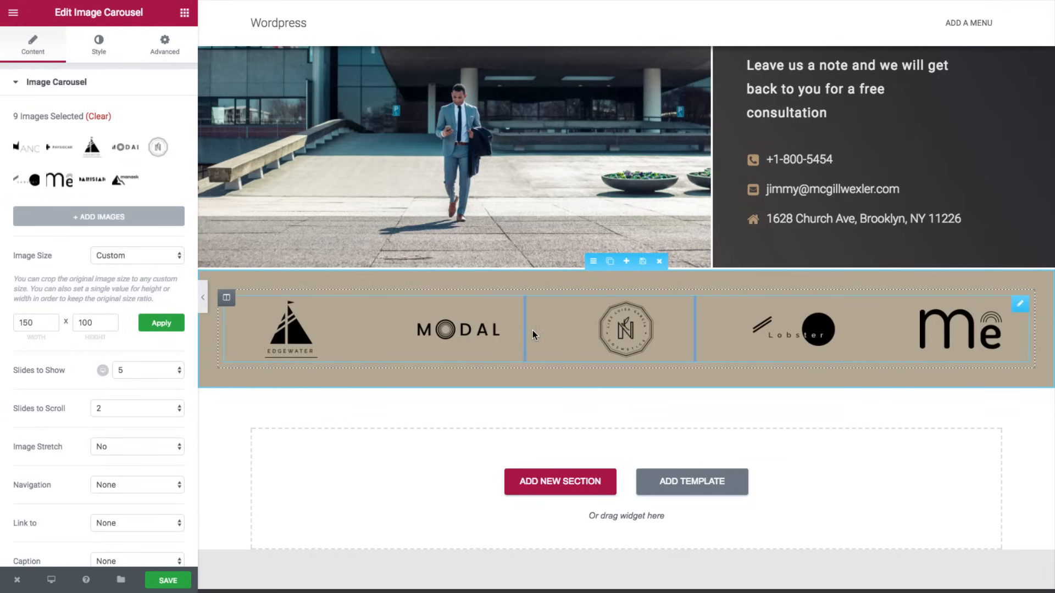
- Give the logo carousel dot navigation and test paging through its logos
click(200, 302)
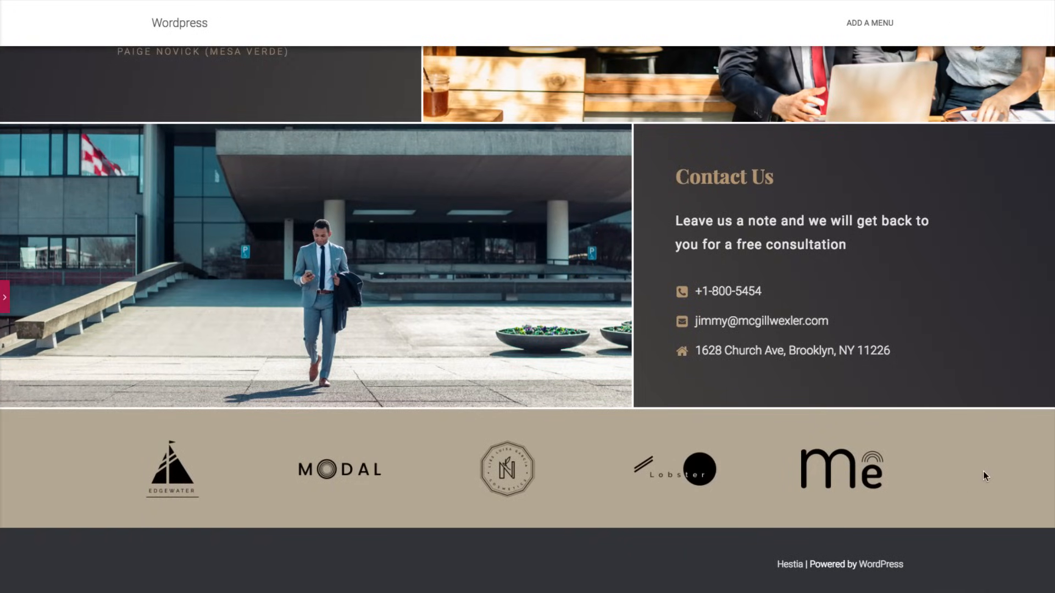
click(4, 300)
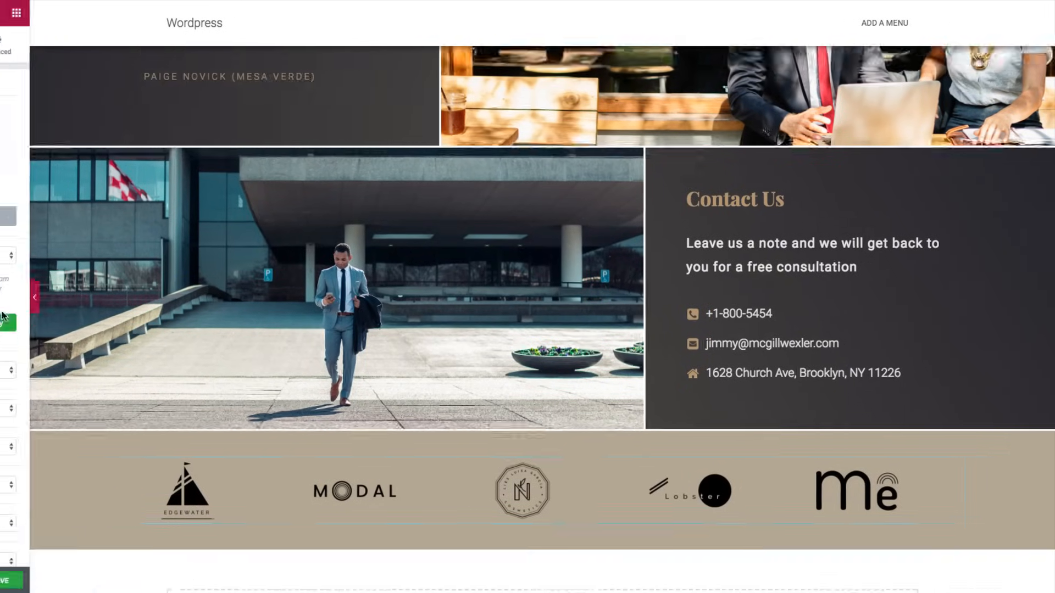
scroll(103, 399, down, 2)
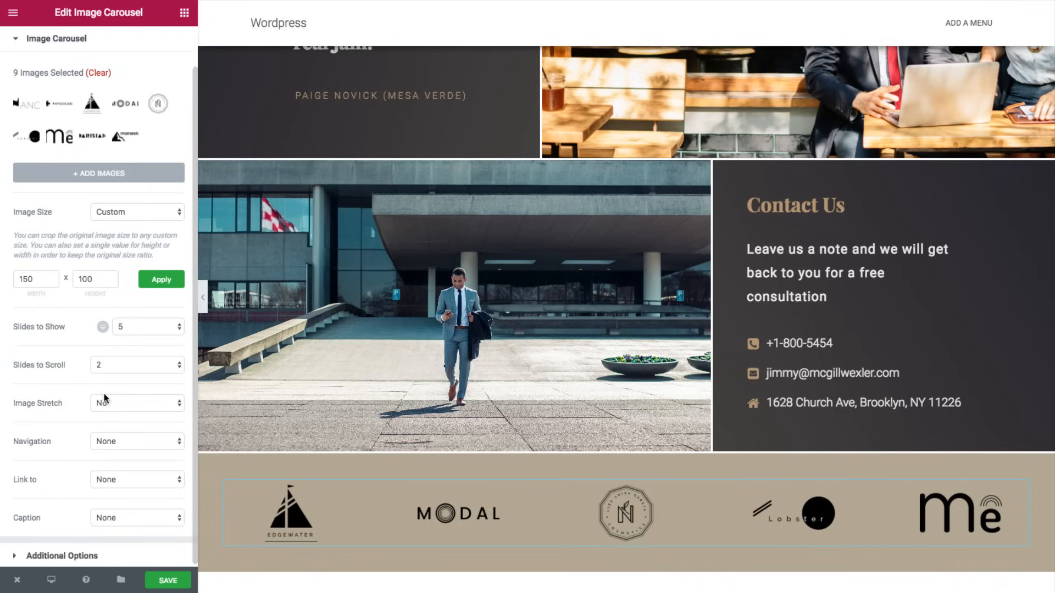
scroll(104, 381, up, 2)
scroll(103, 374, down, 1)
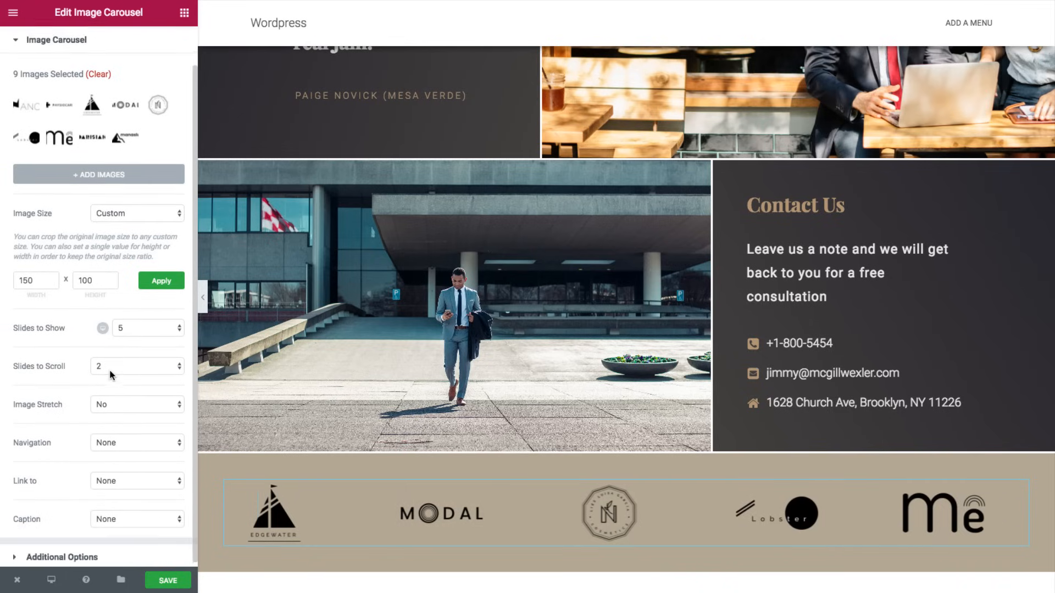
click(104, 439)
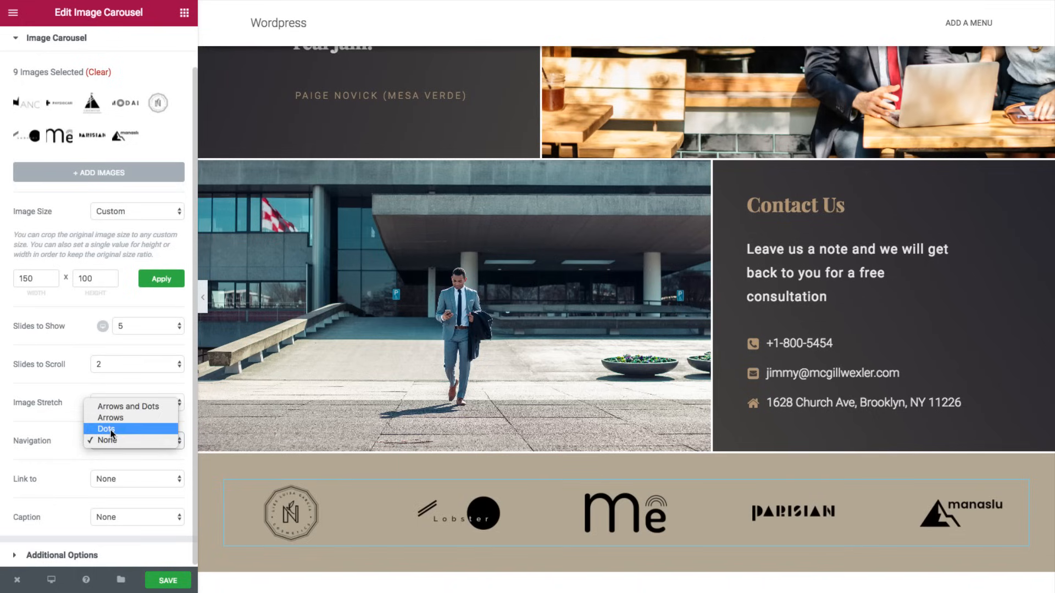
click(111, 429)
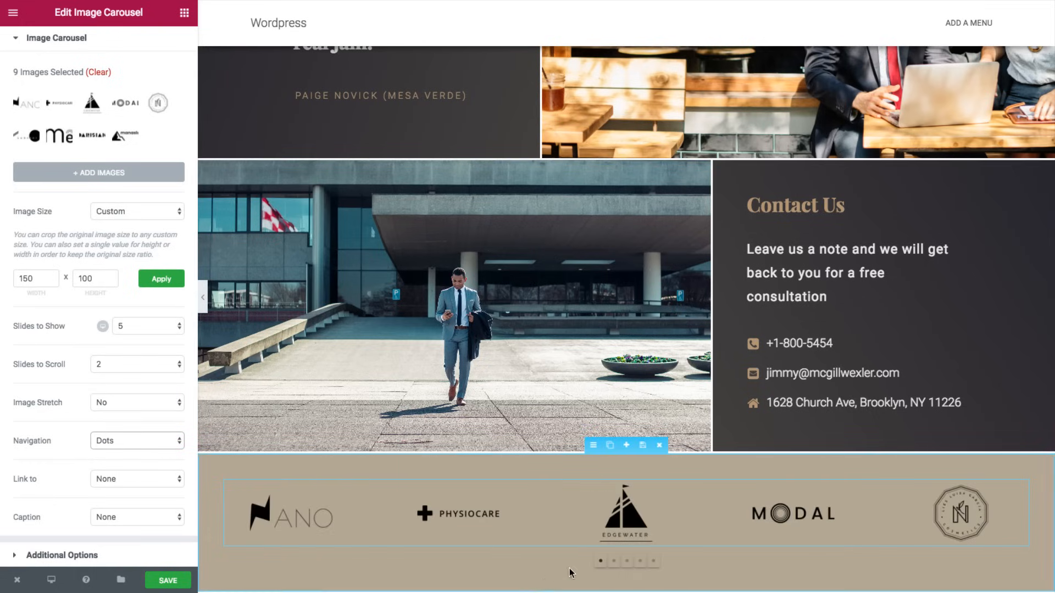
click(614, 560)
click(626, 561)
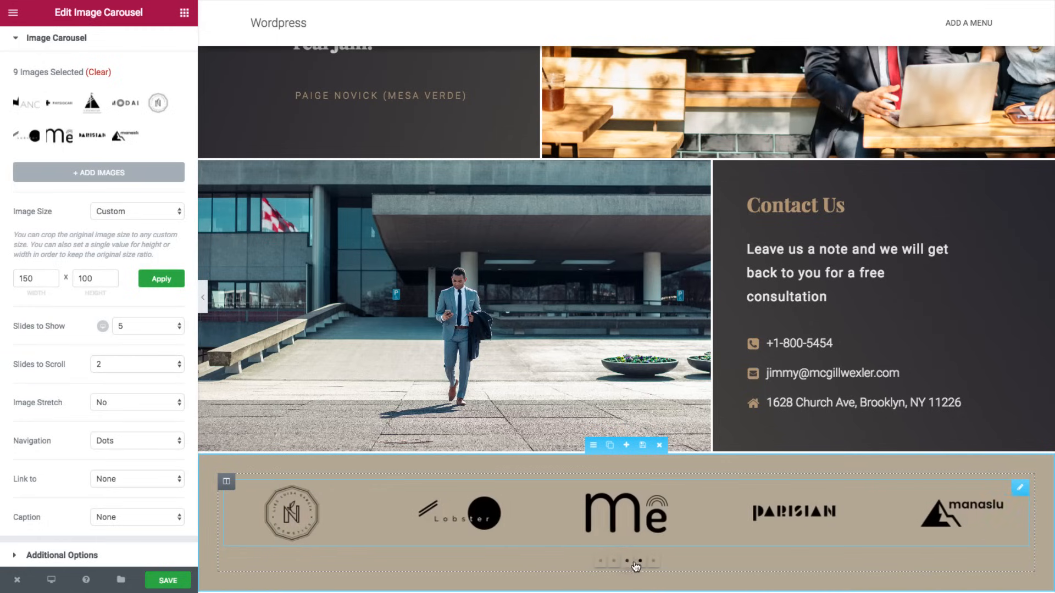
click(640, 561)
- Switch the logo carousel to arrow navigation and test sliding the logos back
click(146, 438)
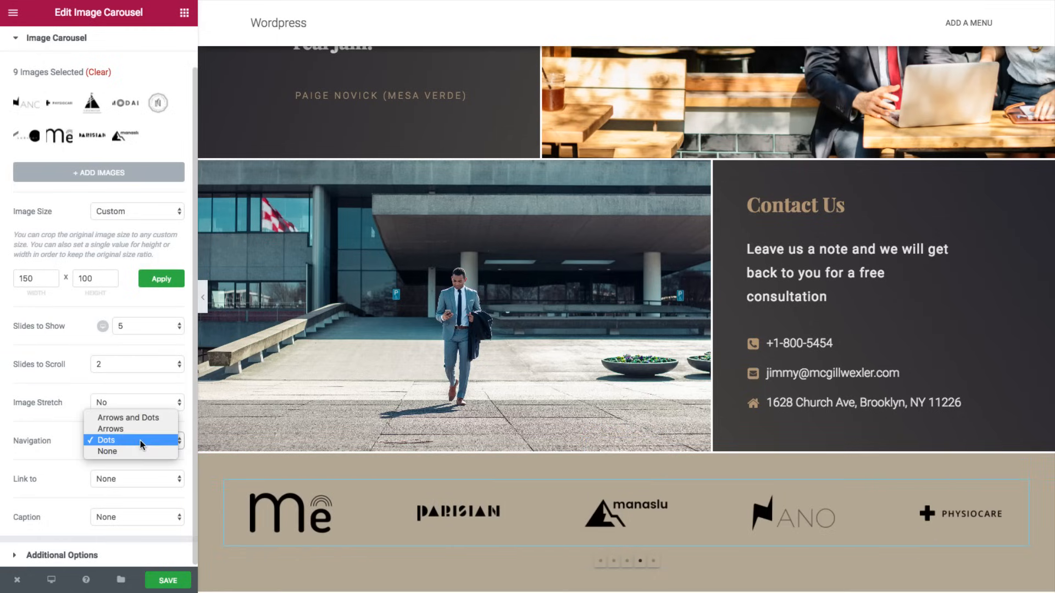
click(140, 429)
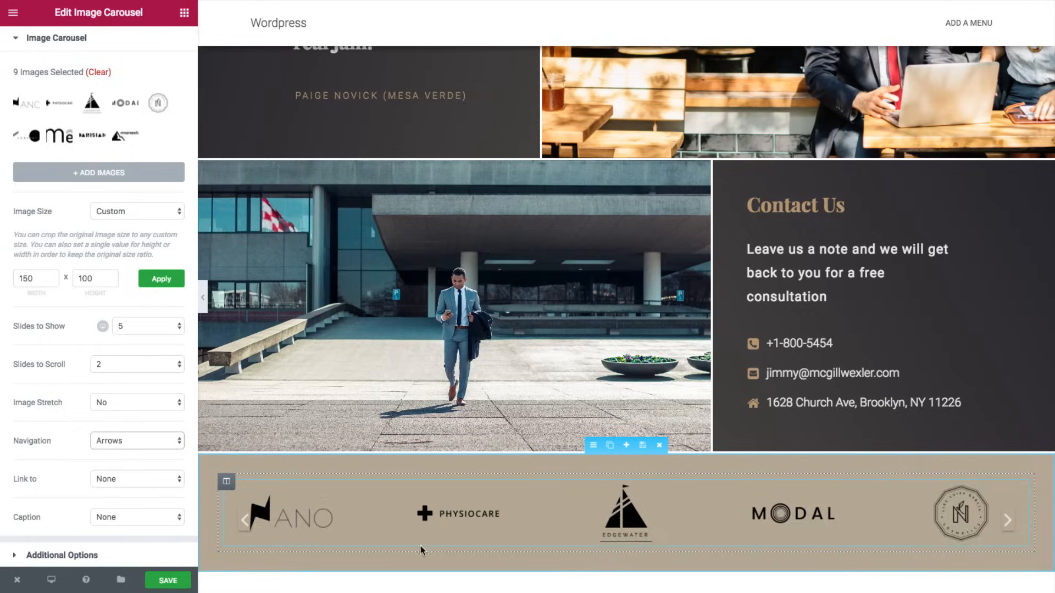
click(247, 525)
click(248, 524)
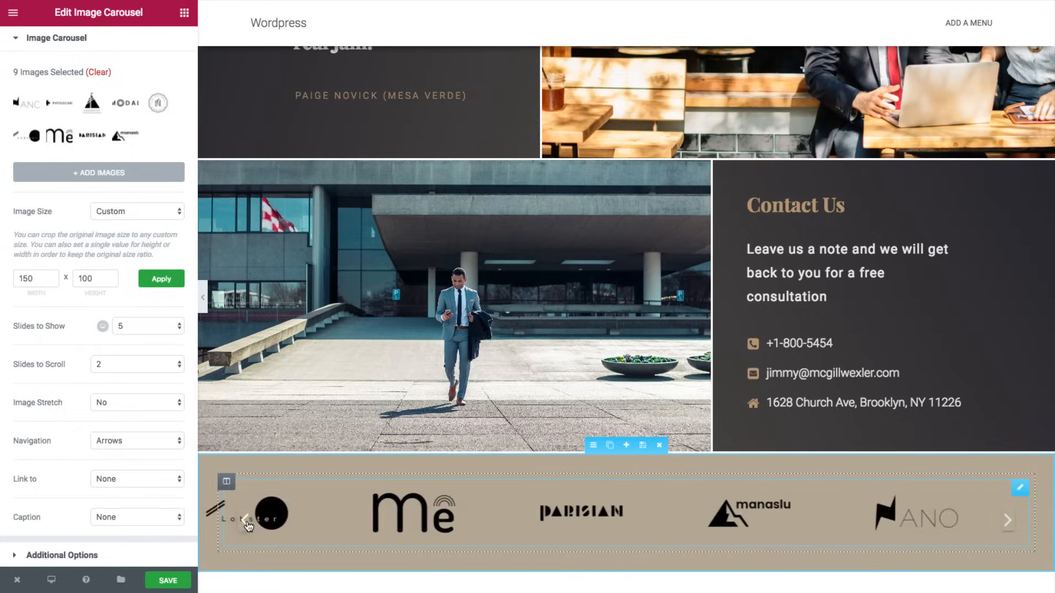
- Delete the logo carousel section and return to the MCGILL & WEXLER hero heading
click(659, 449)
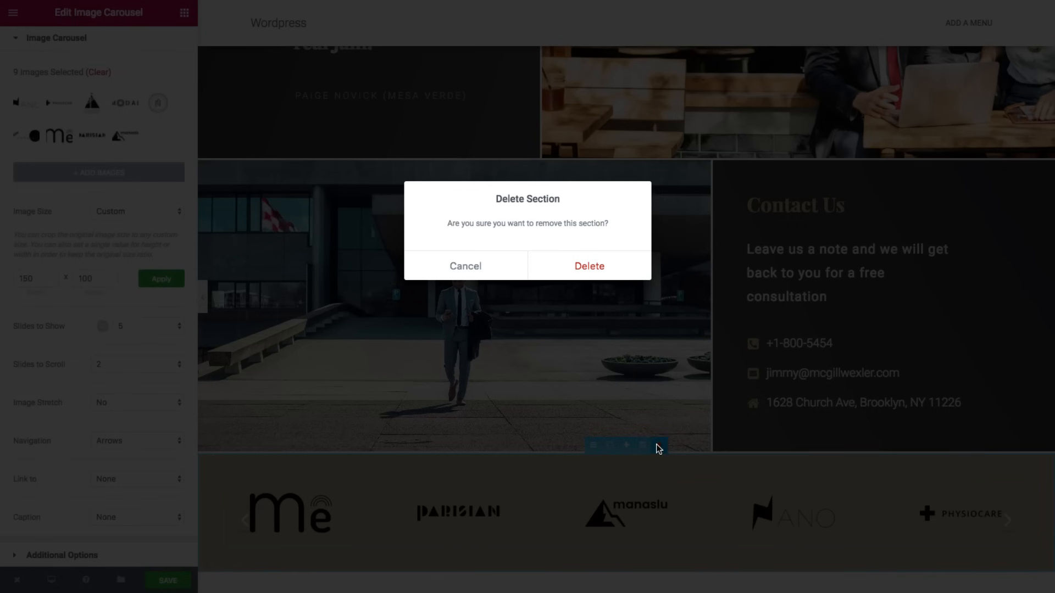
click(586, 266)
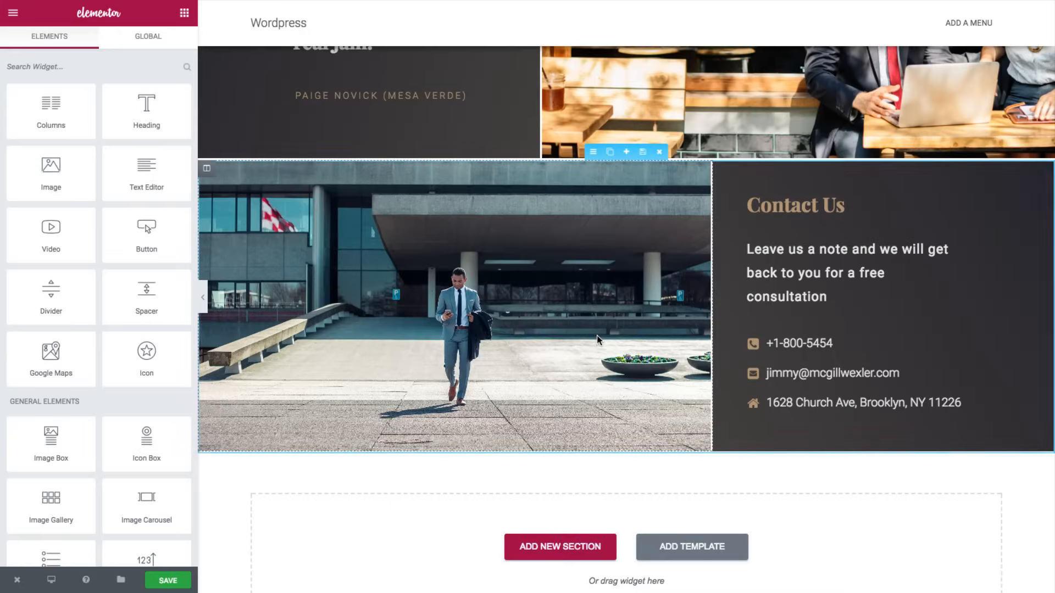
scroll(576, 364, up, 7)
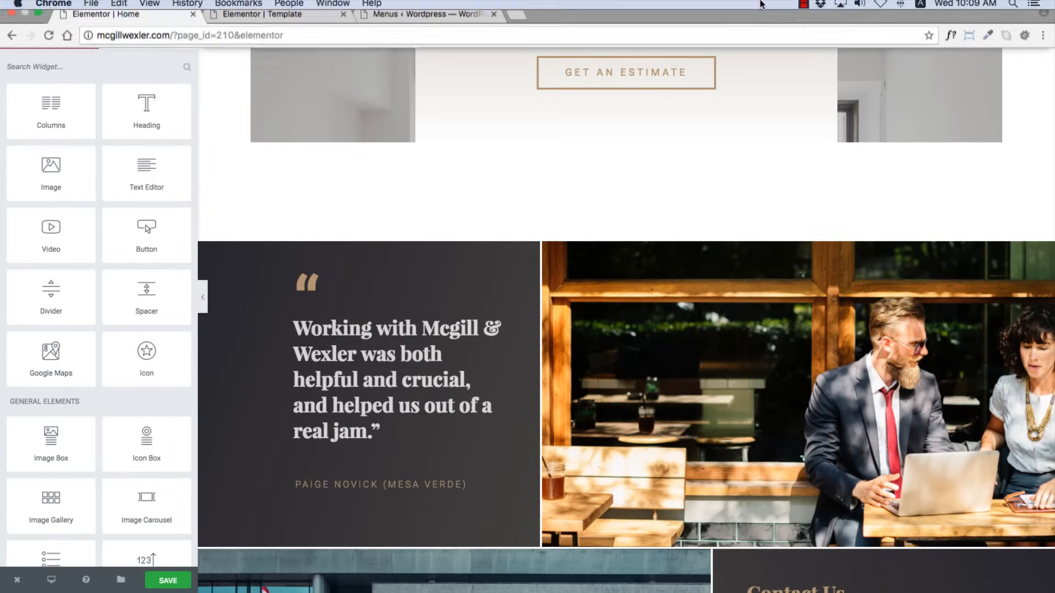
scroll(718, 212, up, 9)
scroll(717, 213, up, 15)
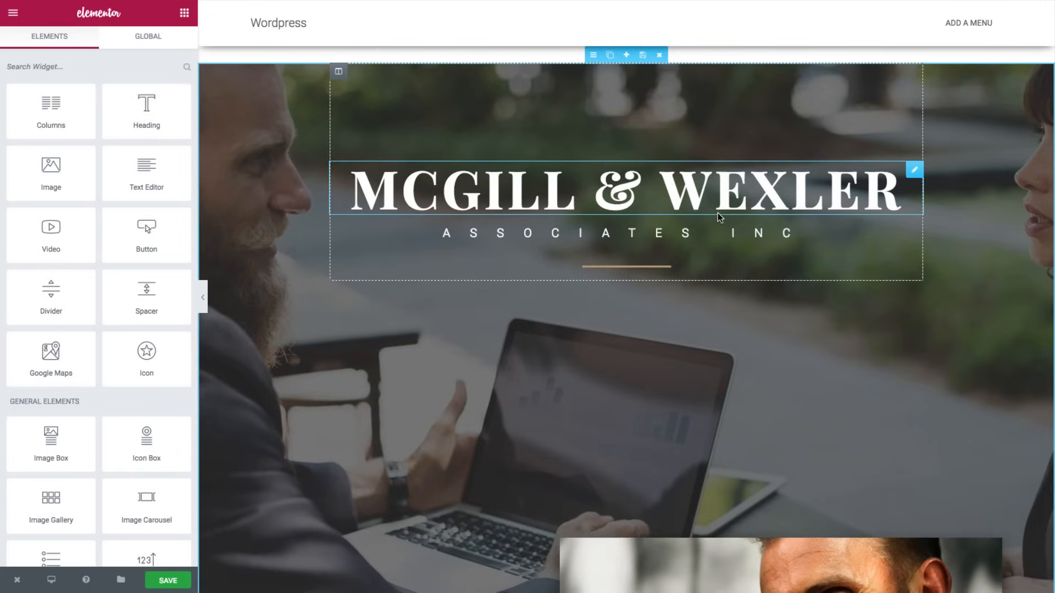
scroll(717, 219, down, 7)
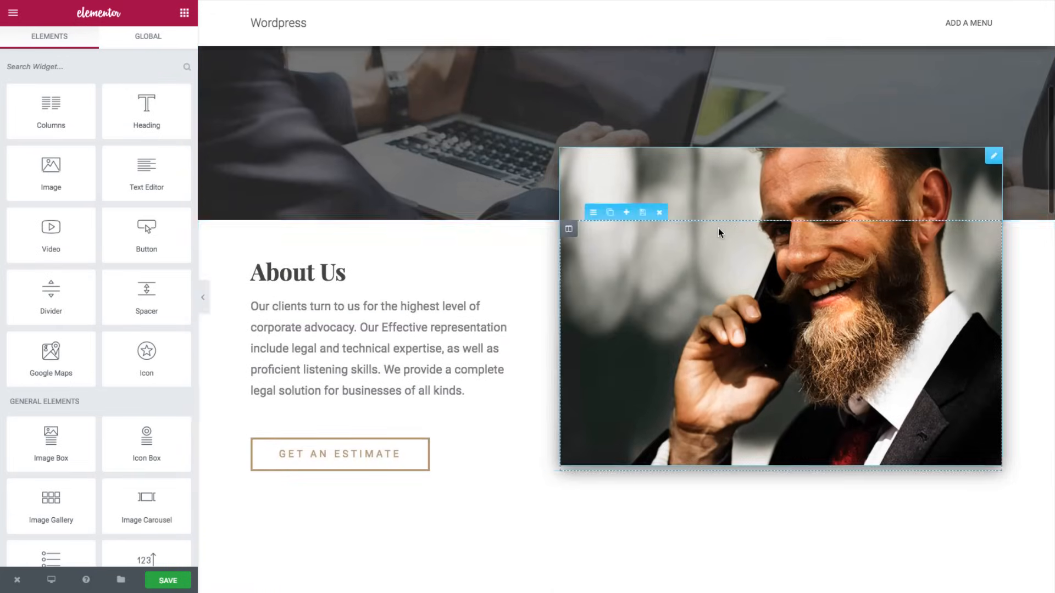
scroll(719, 232, up, 7)
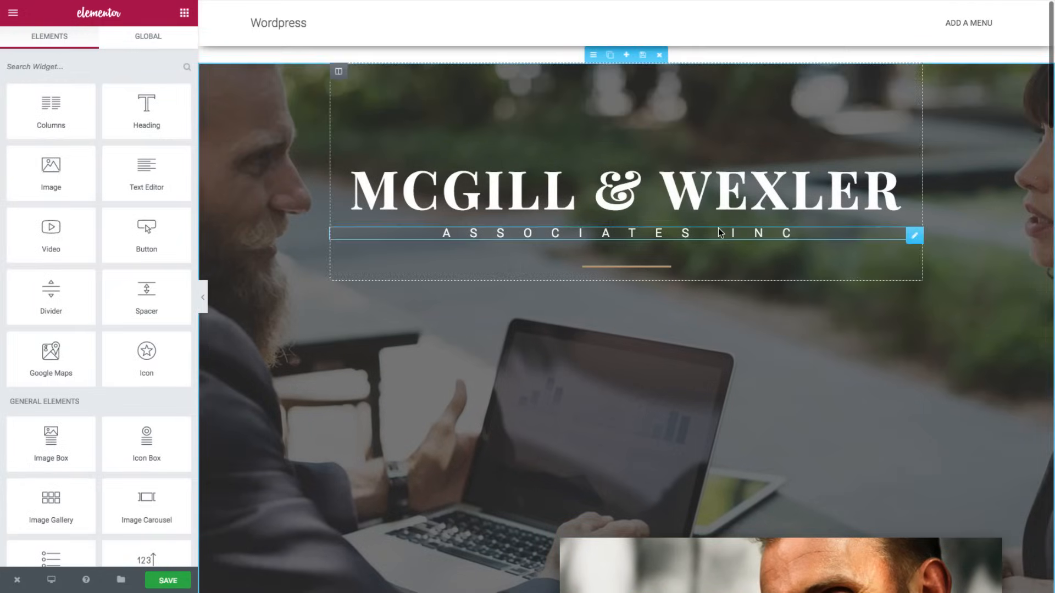
scroll(718, 231, down, 7)
scroll(718, 231, down, 10)
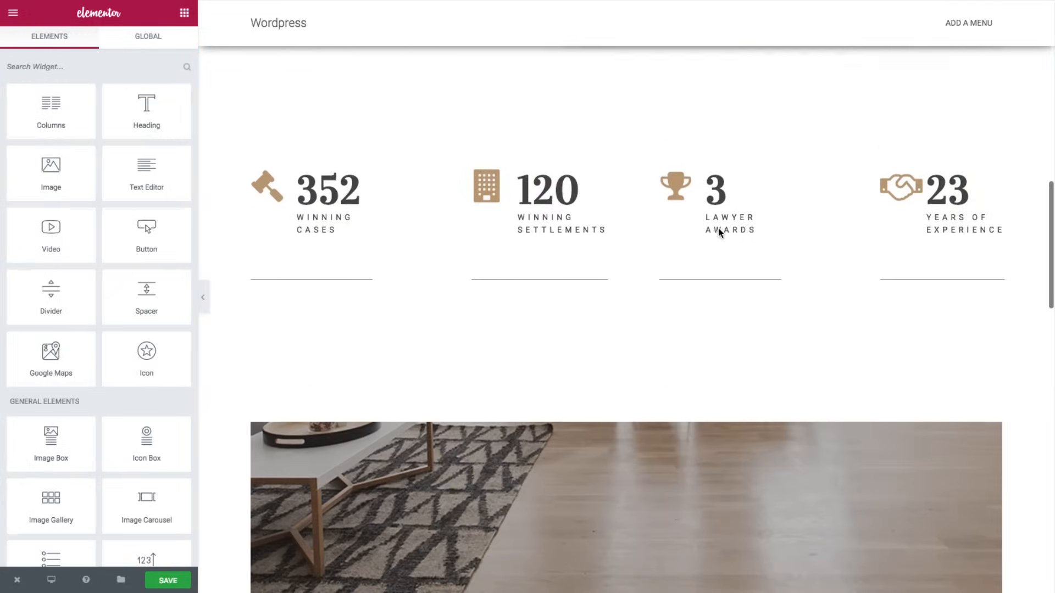
scroll(719, 229, down, 8)
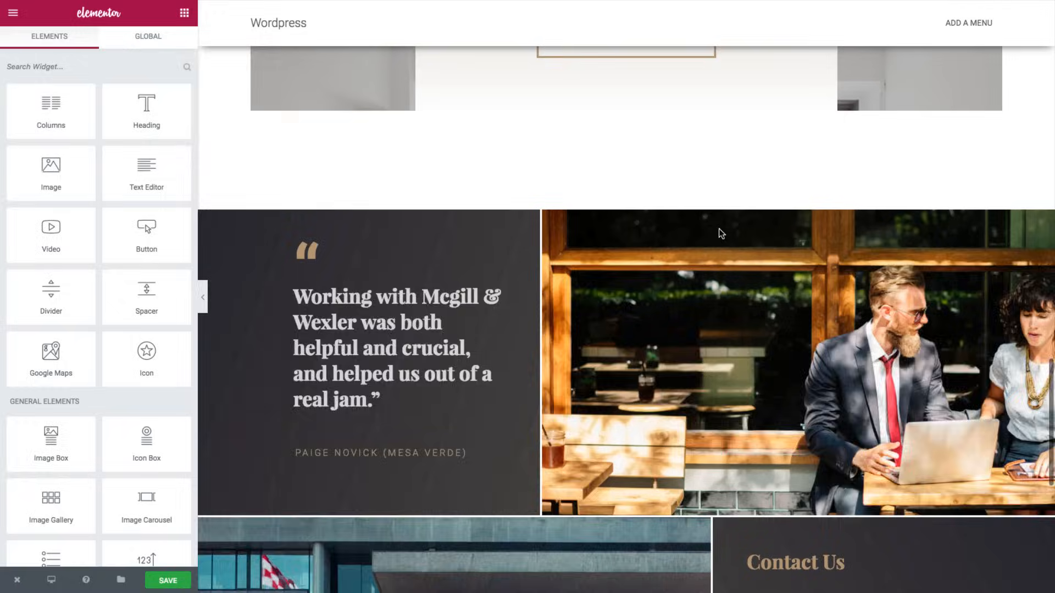
scroll(719, 229, up, 10)
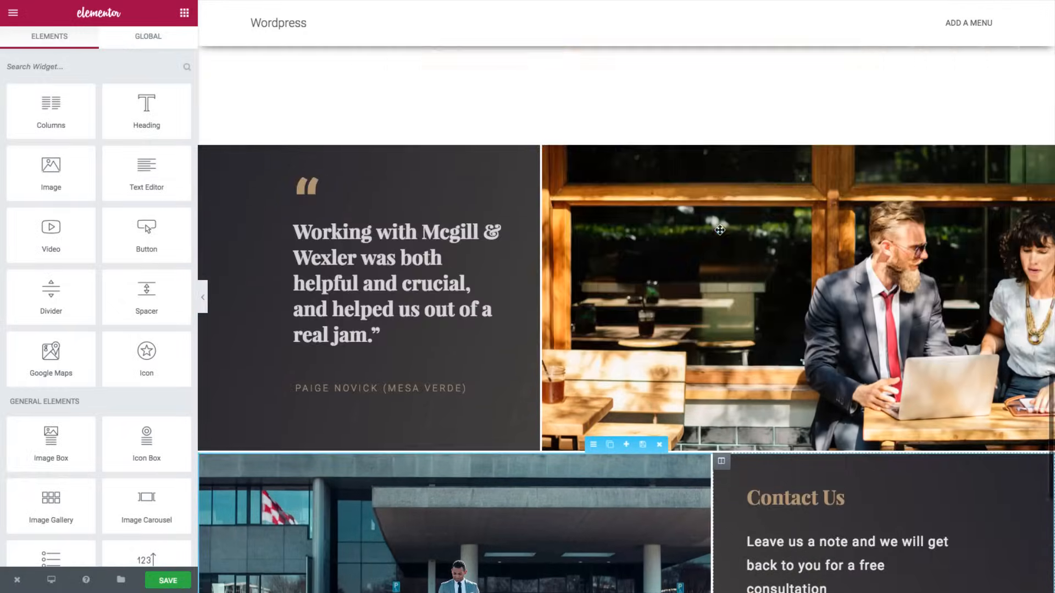
scroll(719, 229, up, 10)
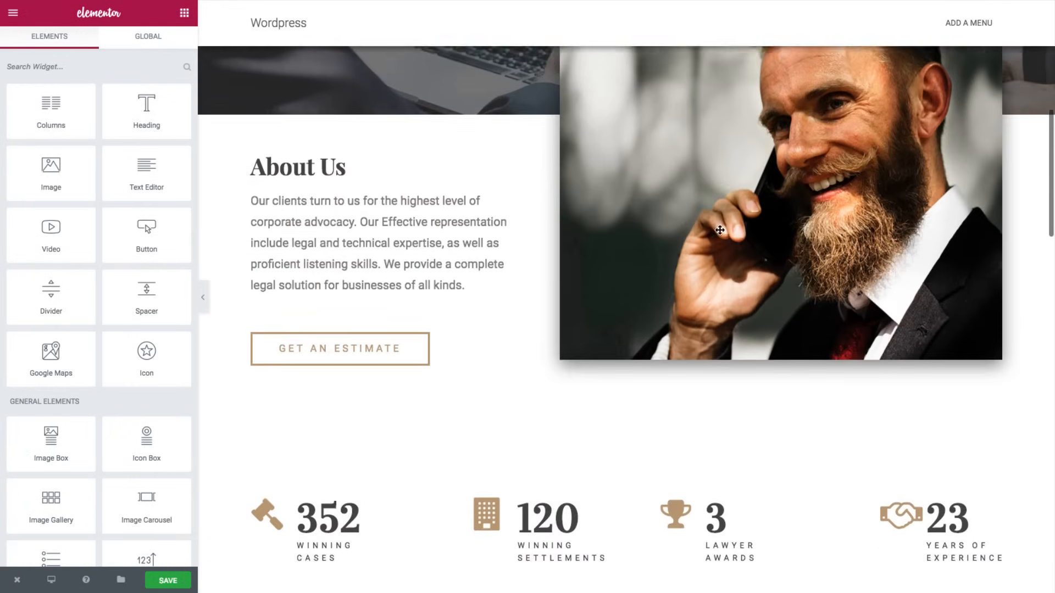
scroll(719, 230, up, 3)
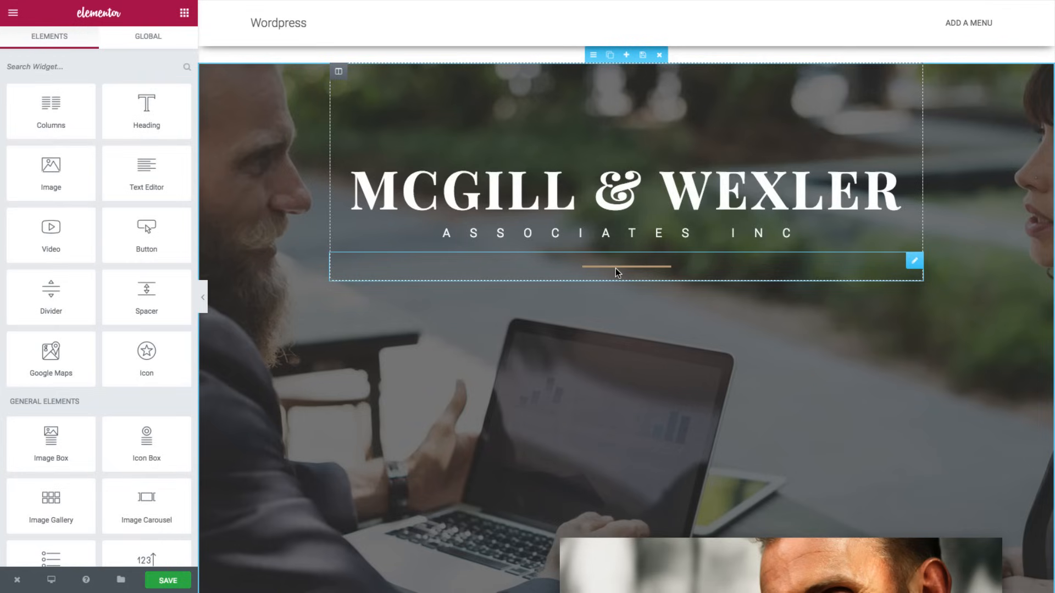
- Check the hero divider line's colour (#b39573), then bring up Elementor's main menu
click(595, 268)
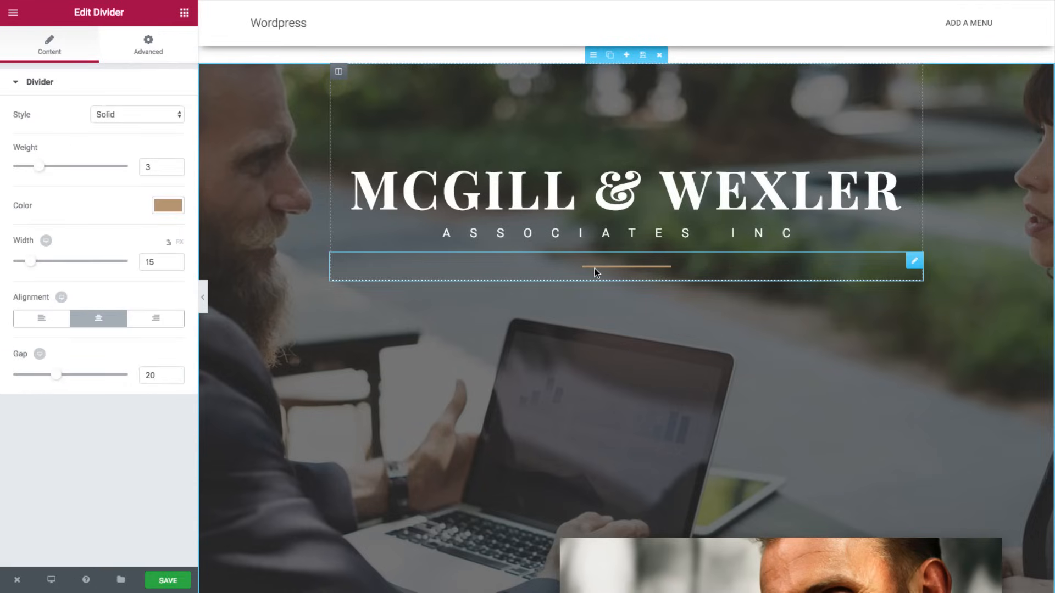
click(172, 207)
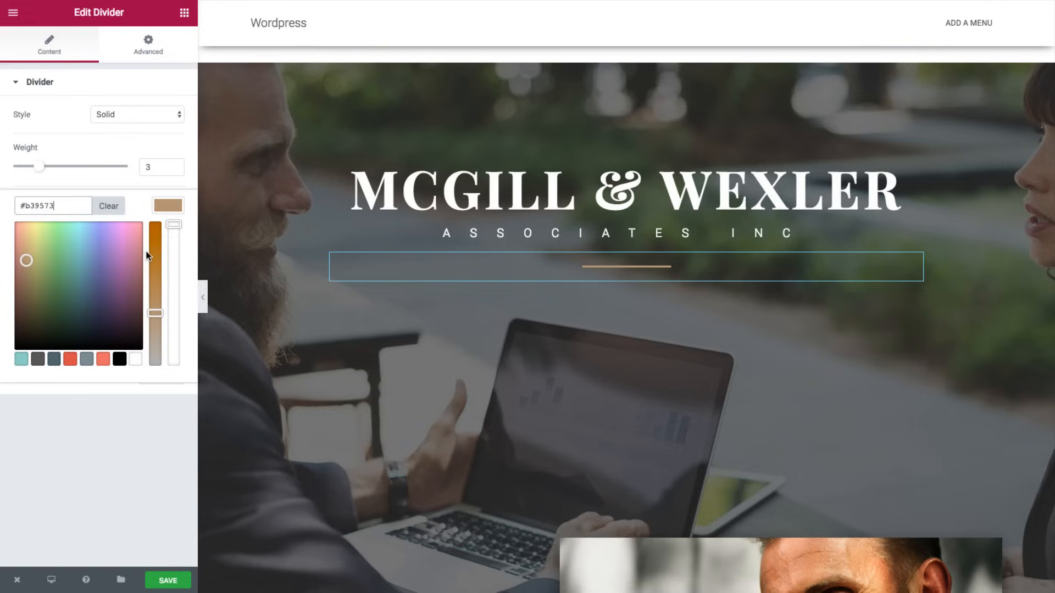
click(165, 211)
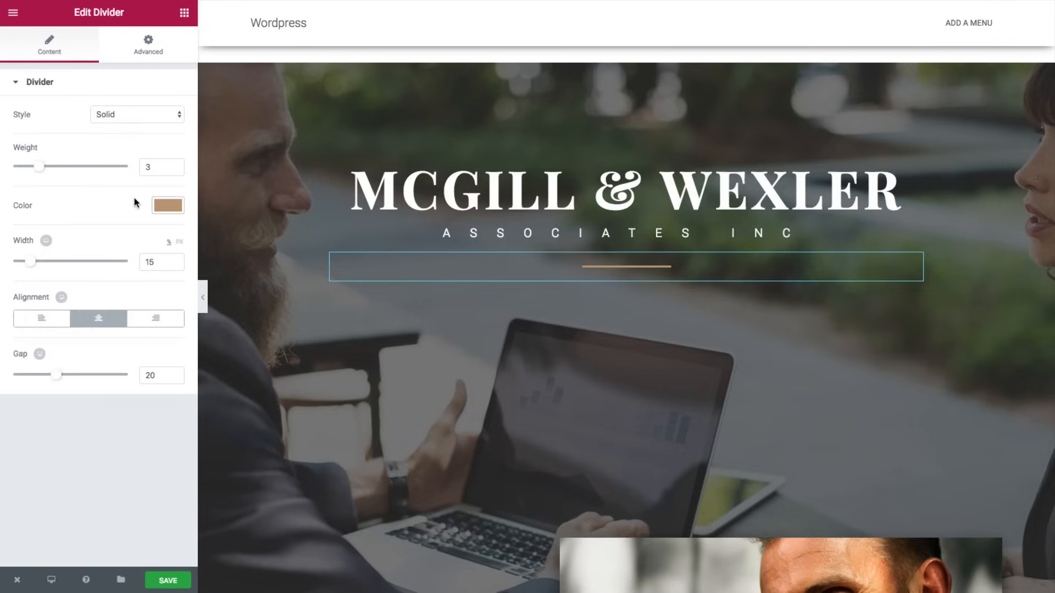
click(13, 13)
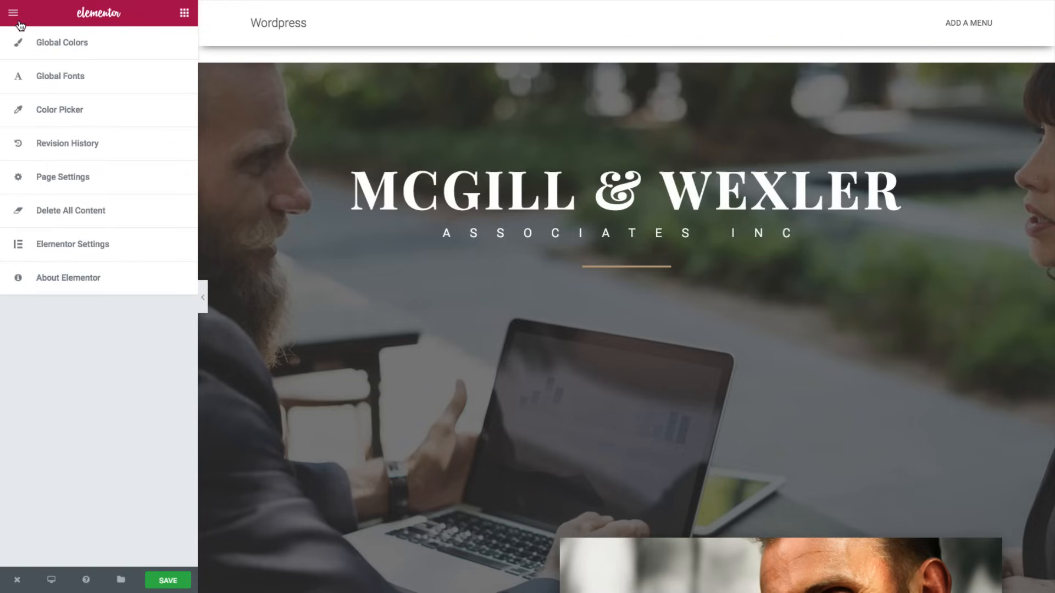
- In the Color Picker preset settings, replace the teal preset with a pasted blue value
click(47, 115)
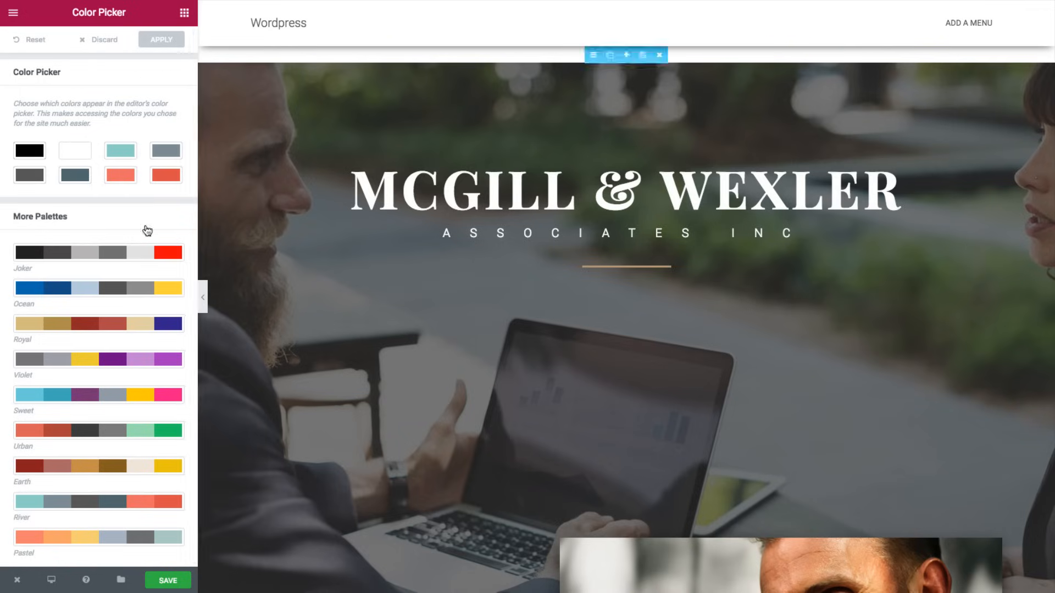
click(134, 153)
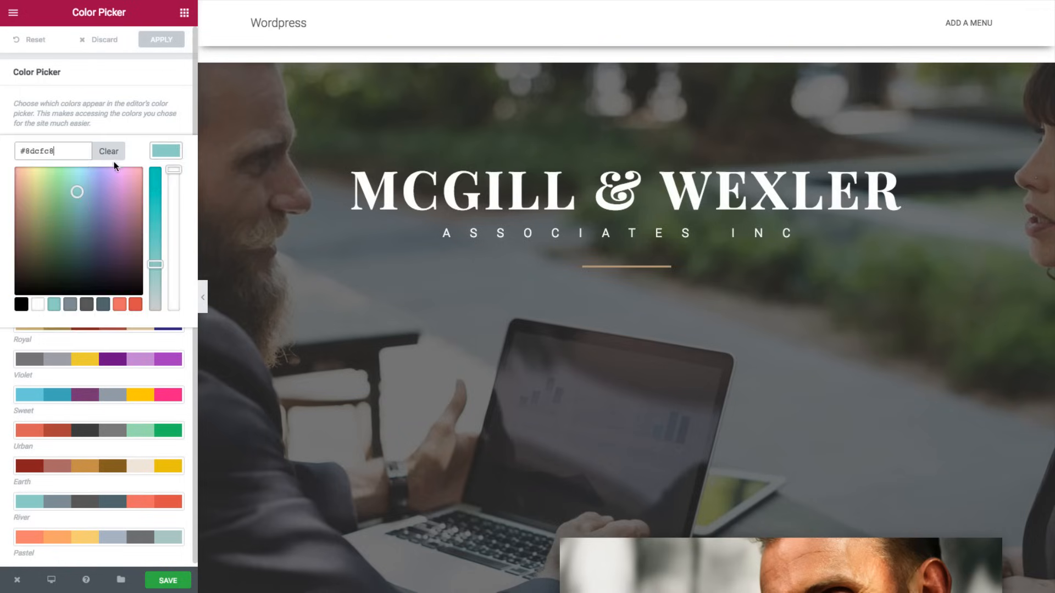
triple_click(79, 156)
text(#1569ae)
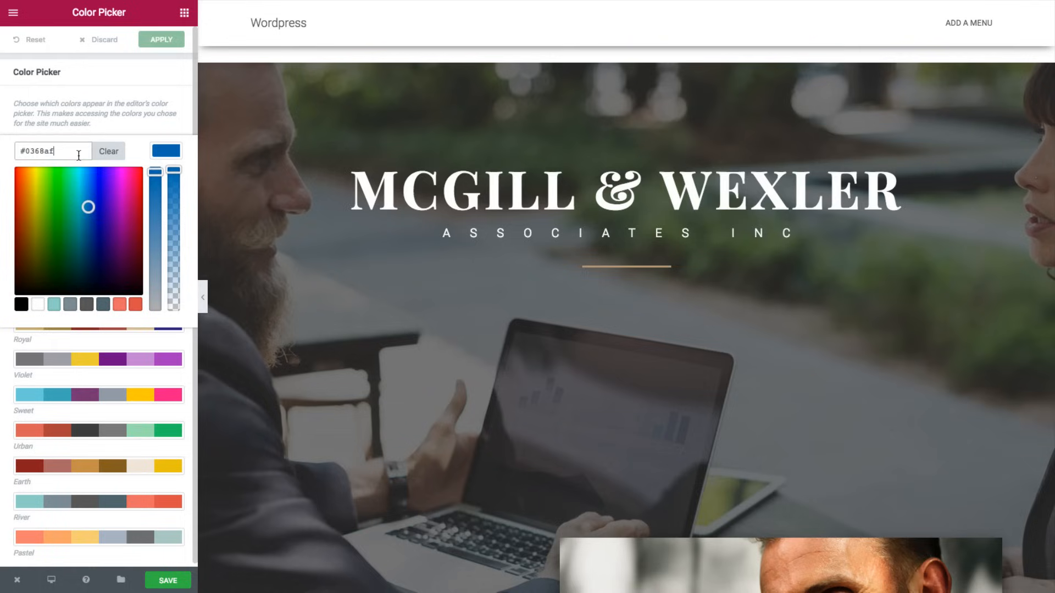
click(156, 154)
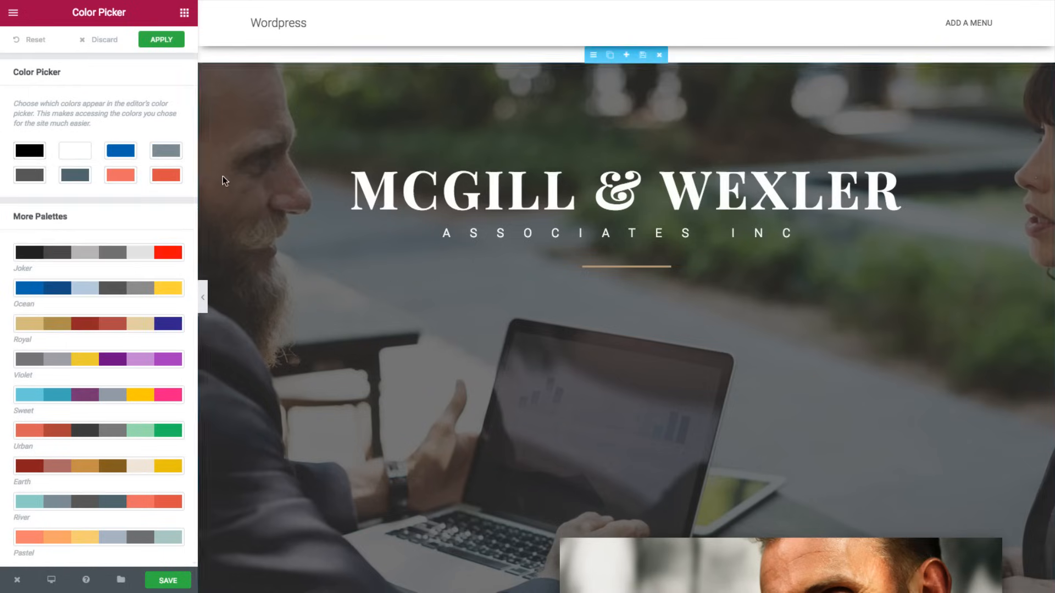
- Replace the grey and dark grey presets with blue and navy #002f5e
click(172, 152)
triple_click(44, 155)
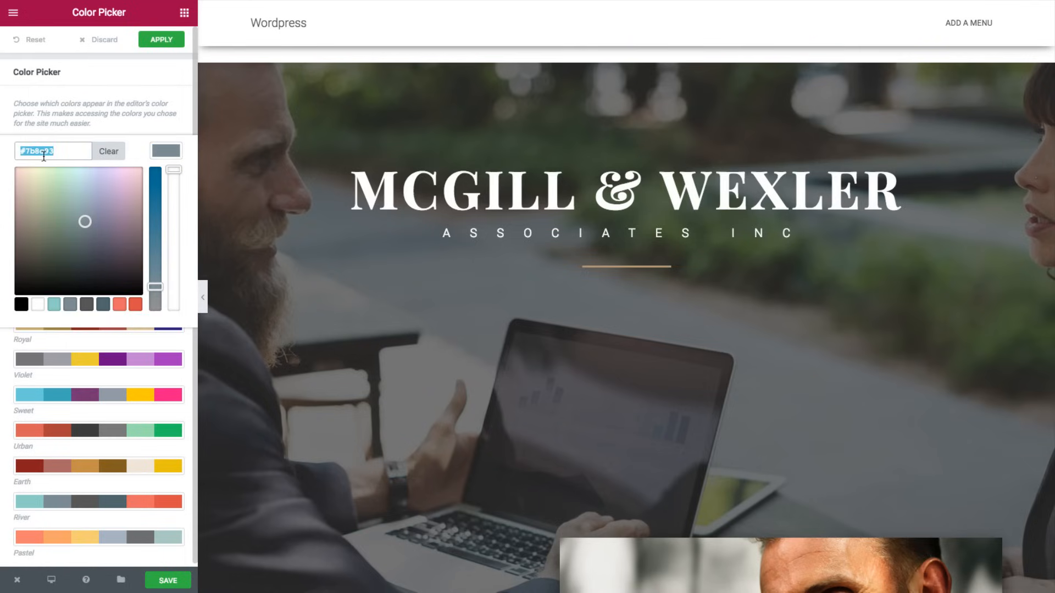
key(super+v)
click(167, 154)
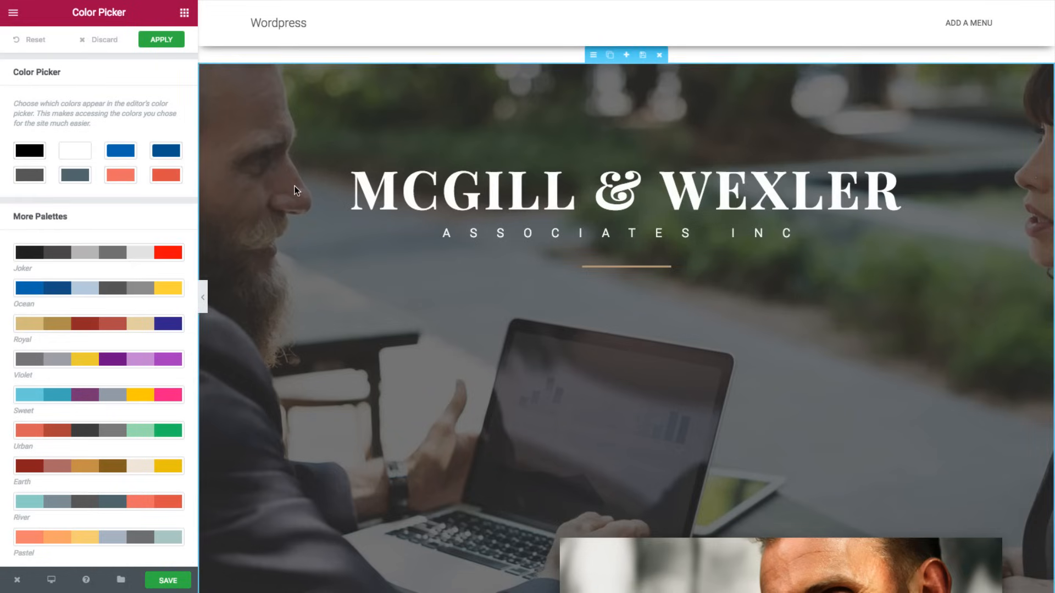
click(30, 175)
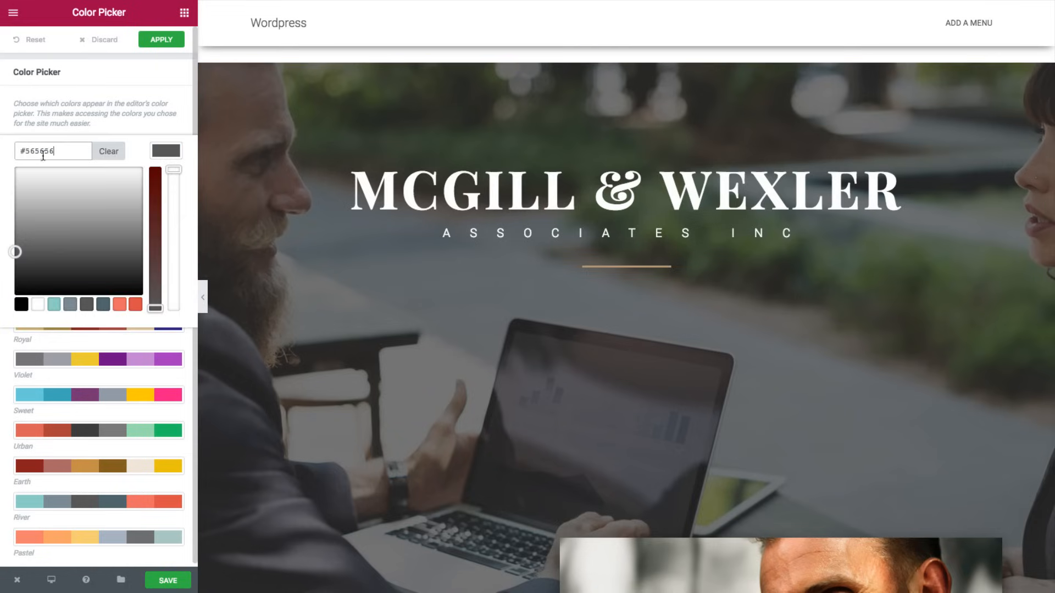
double_click(43, 151)
key(super+v)
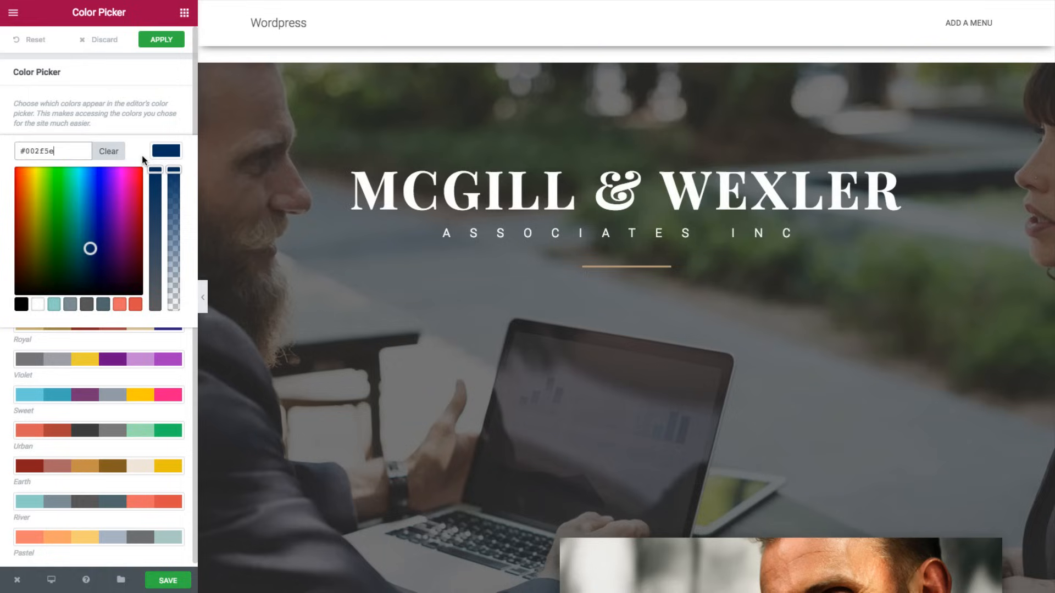
click(158, 155)
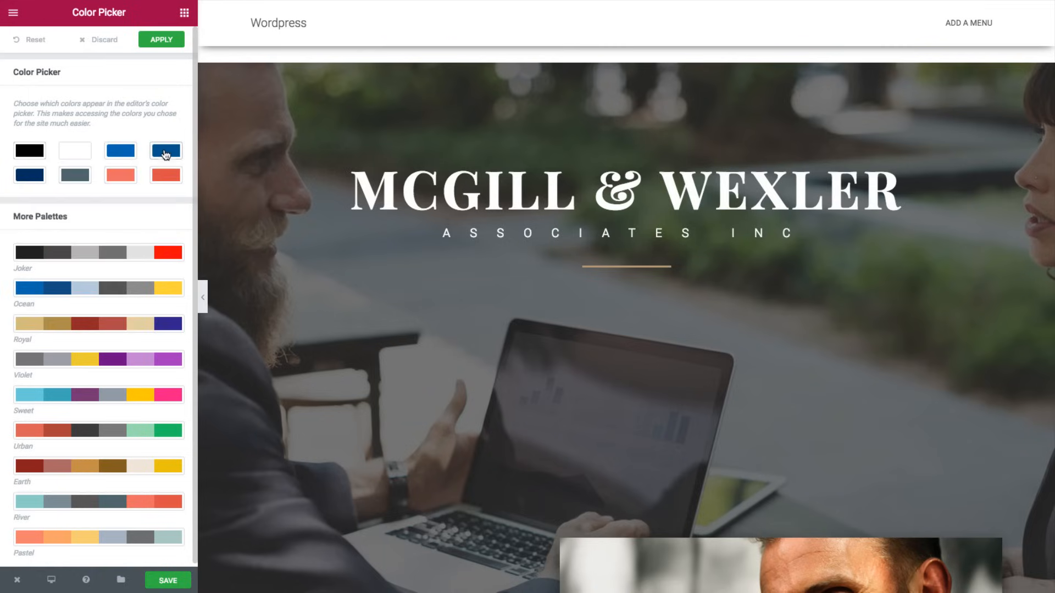
click(183, 13)
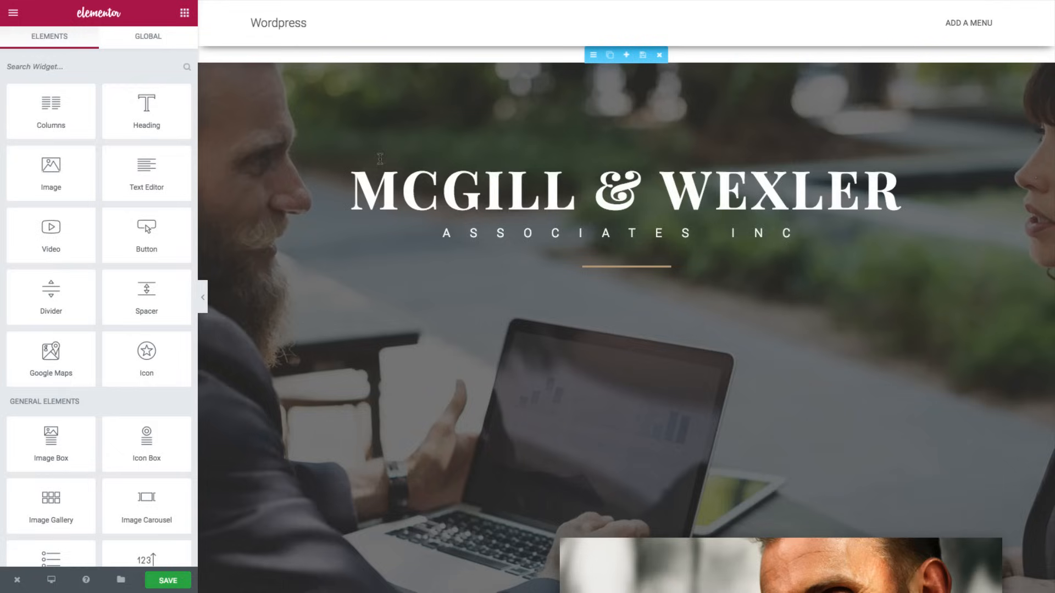
- Change the hero divider line from tan #b39573 to the blue preset #0368af
click(597, 269)
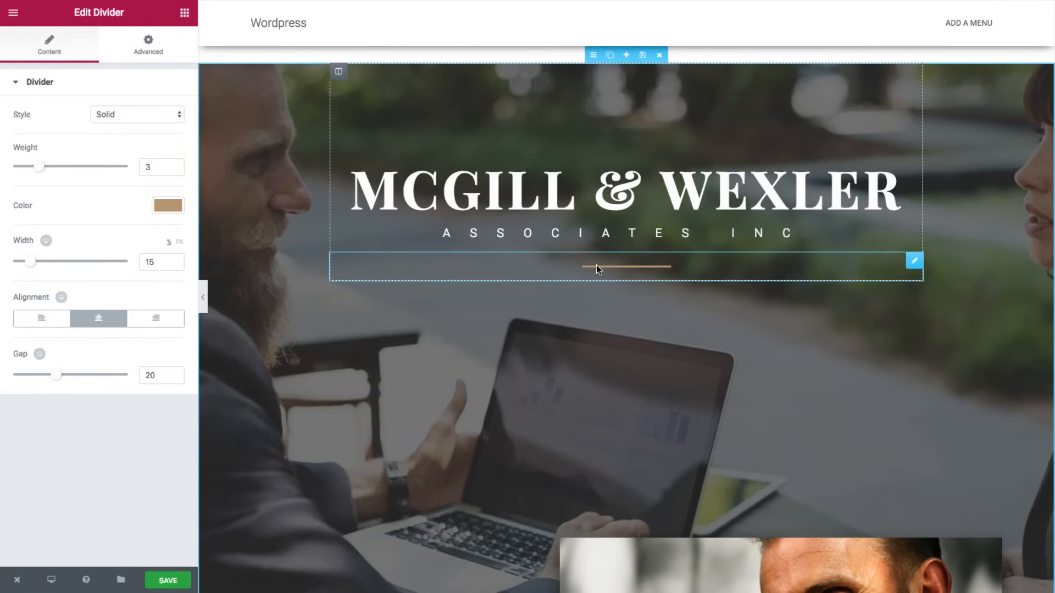
click(166, 209)
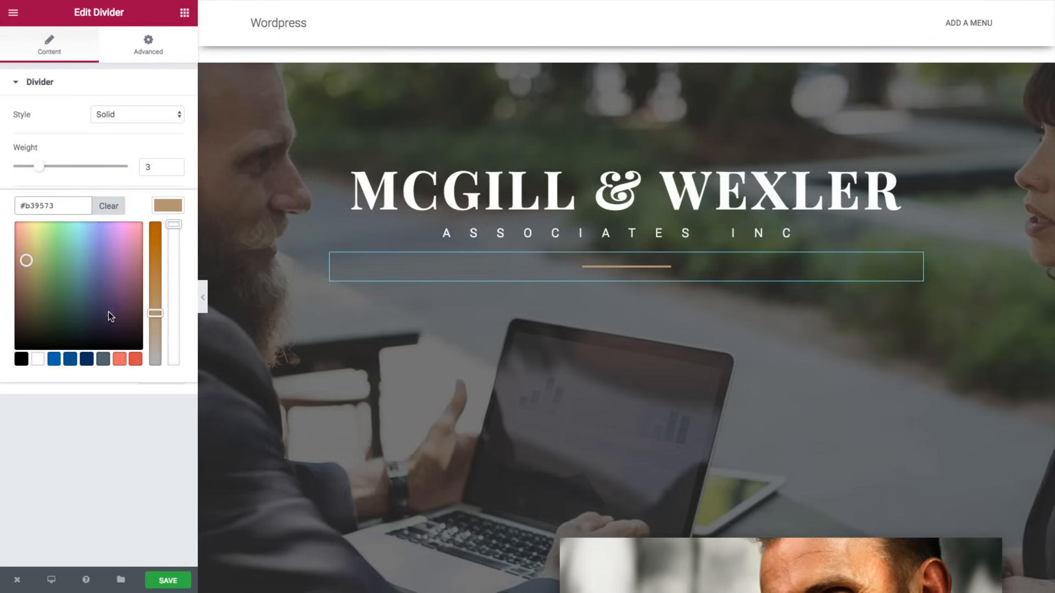
click(70, 360)
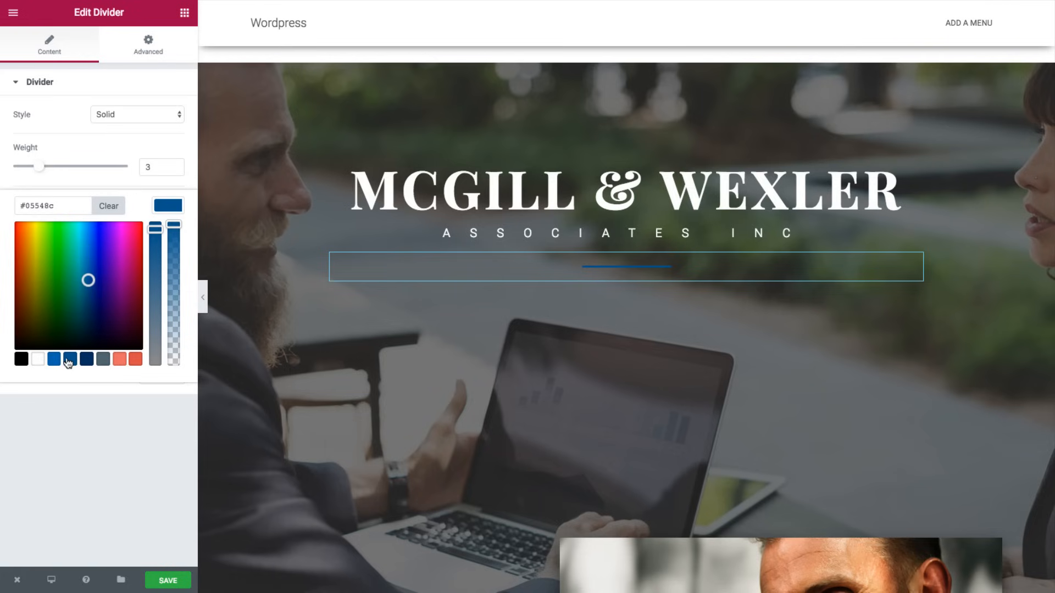
click(54, 360)
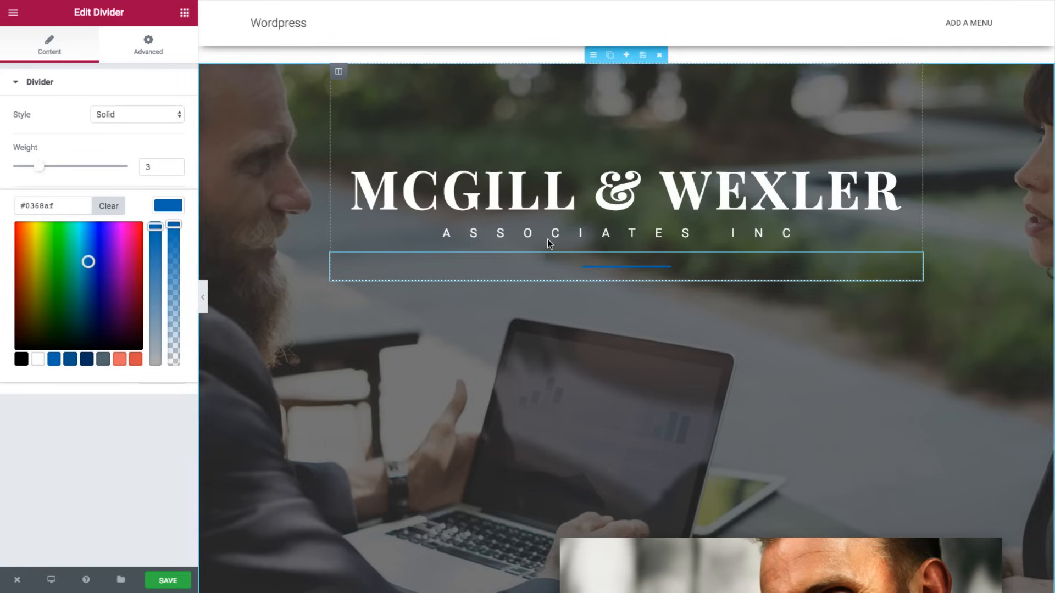
scroll(556, 243, down, 1)
scroll(557, 241, down, 3)
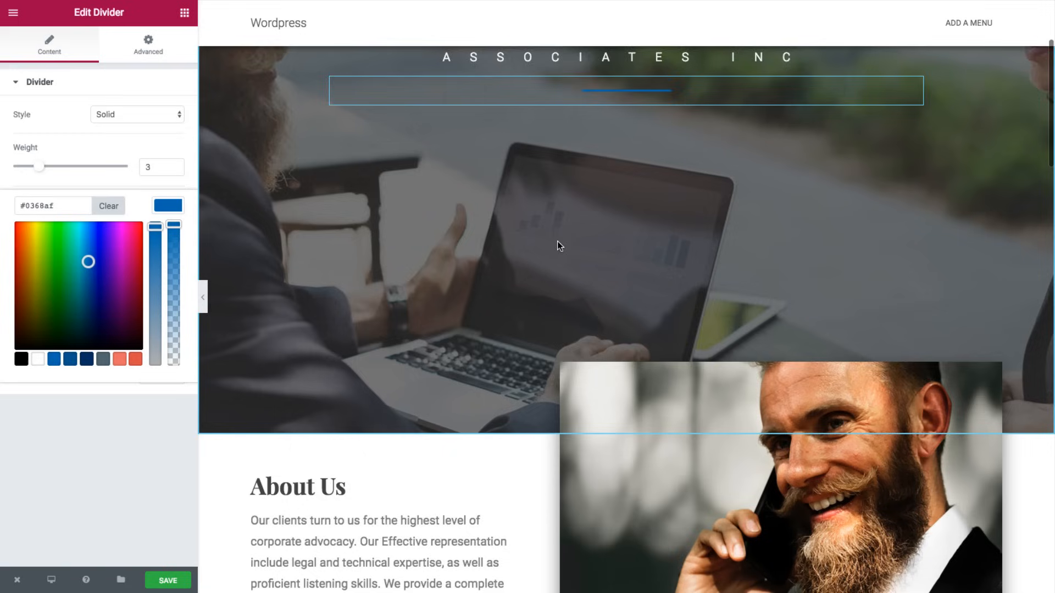
scroll(557, 242, down, 4)
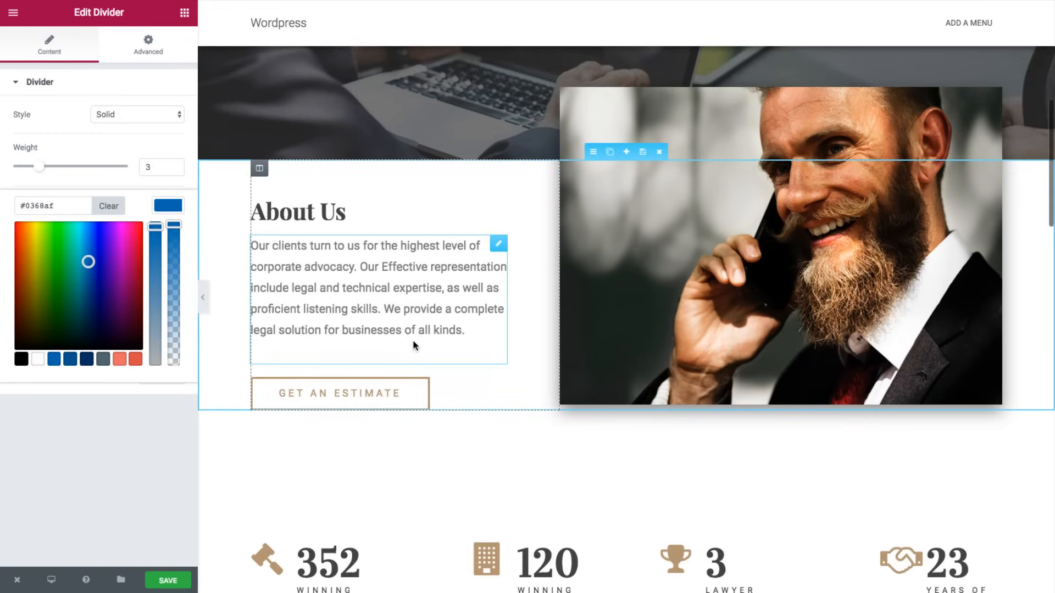
- Set the GET AN ESTIMATE button's text and border colour to dark blue #05548c
click(401, 389)
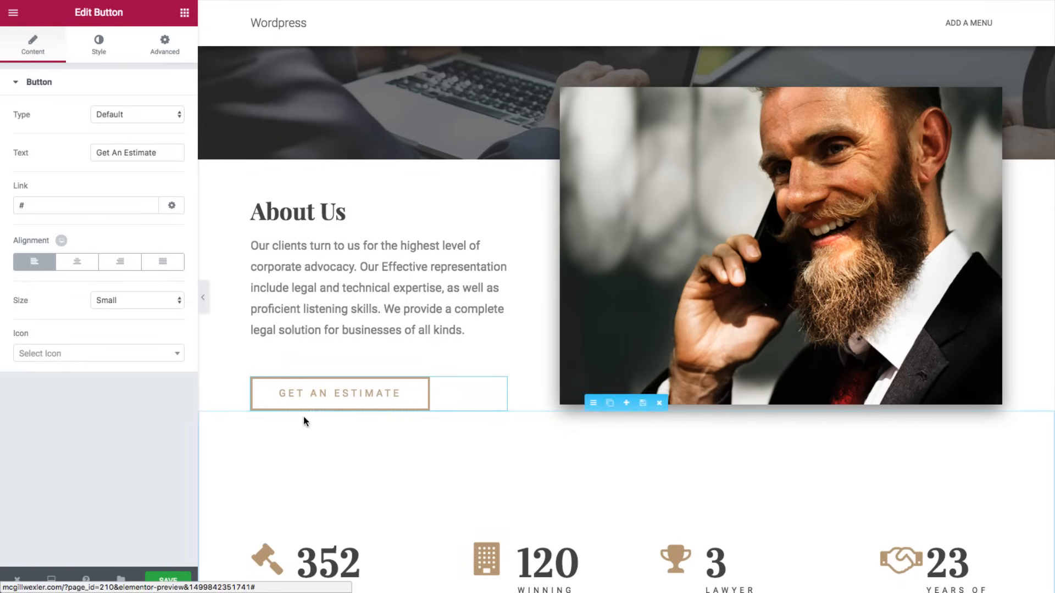
click(108, 51)
scroll(142, 318, down, 4)
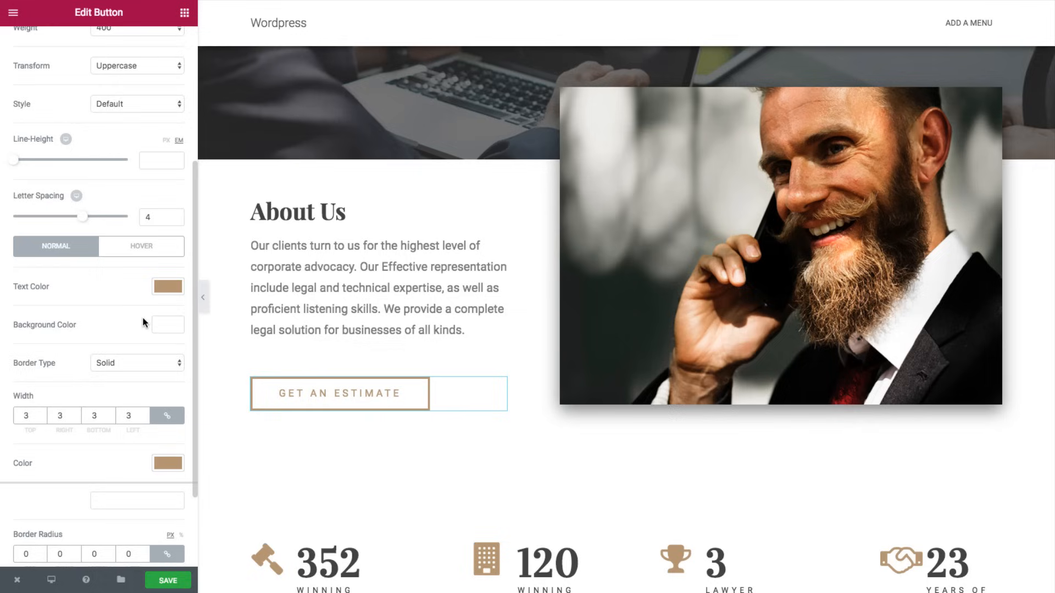
click(164, 290)
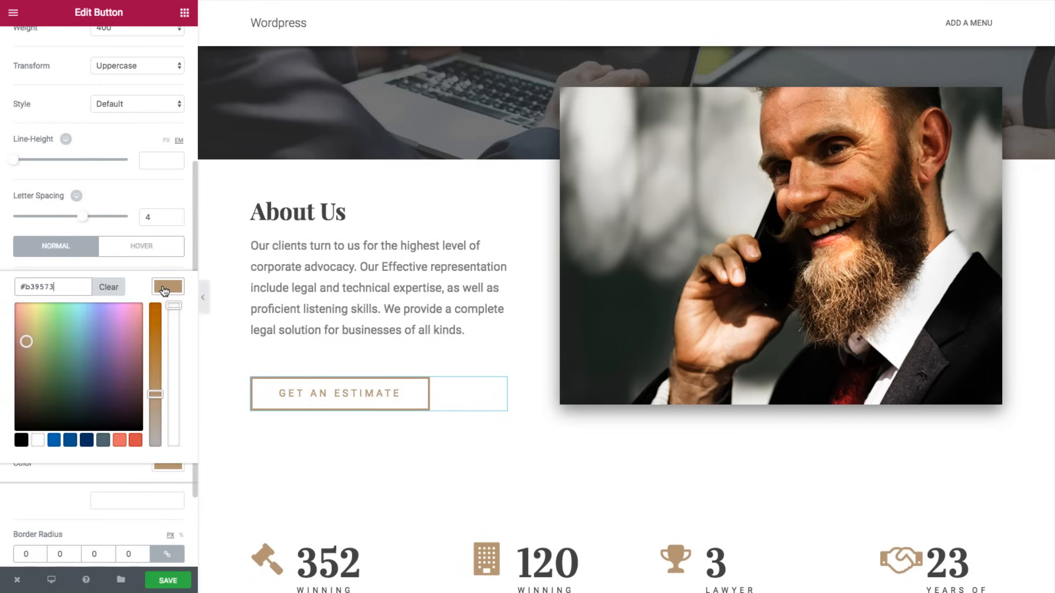
click(68, 441)
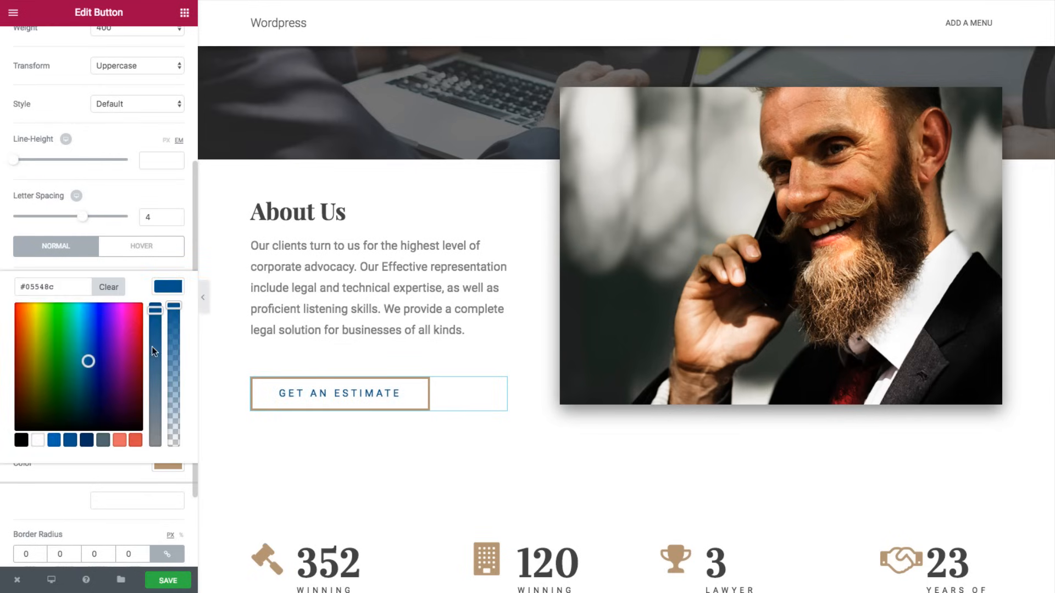
click(181, 295)
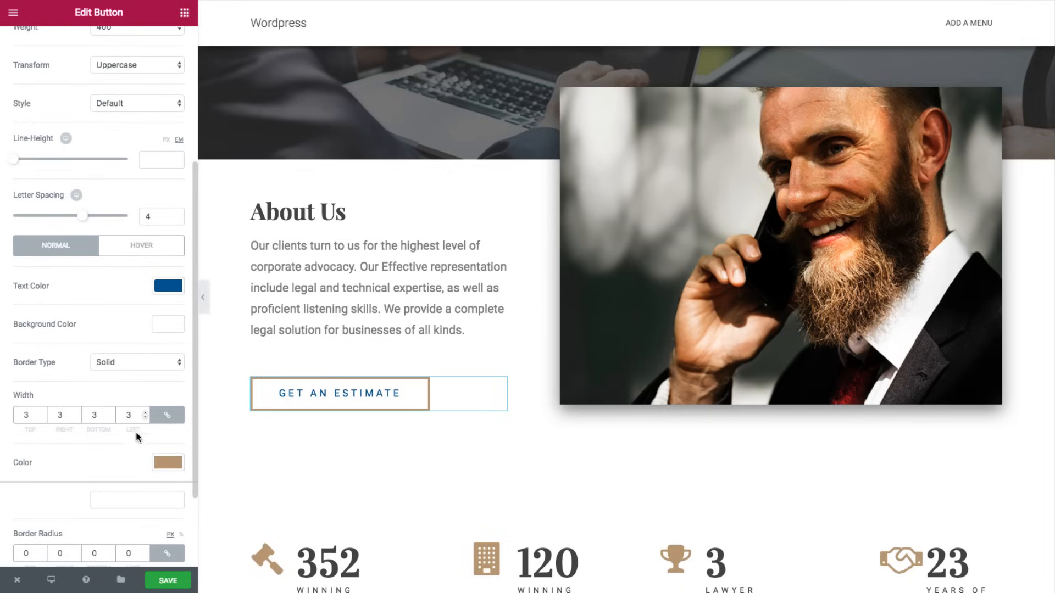
click(164, 461)
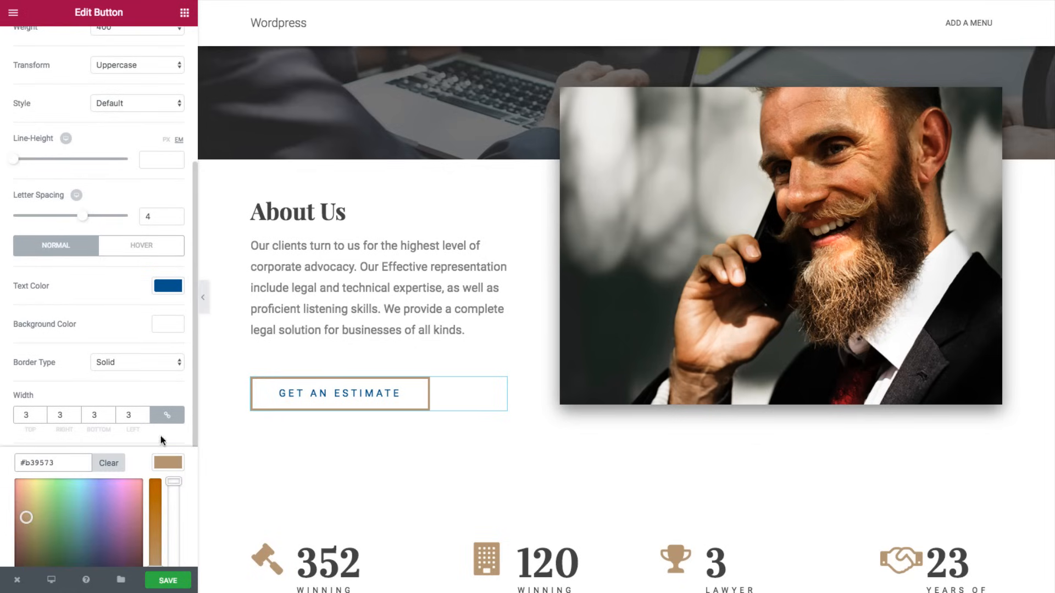
scroll(124, 490, down, 3)
click(71, 506)
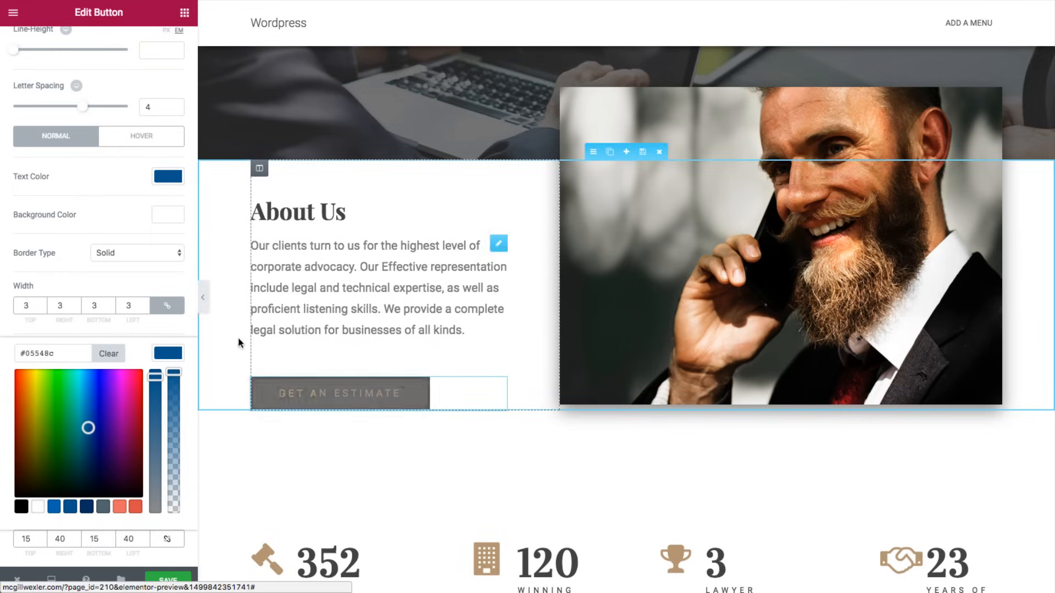
- Make the button's hover text colour white #ffffff
click(138, 141)
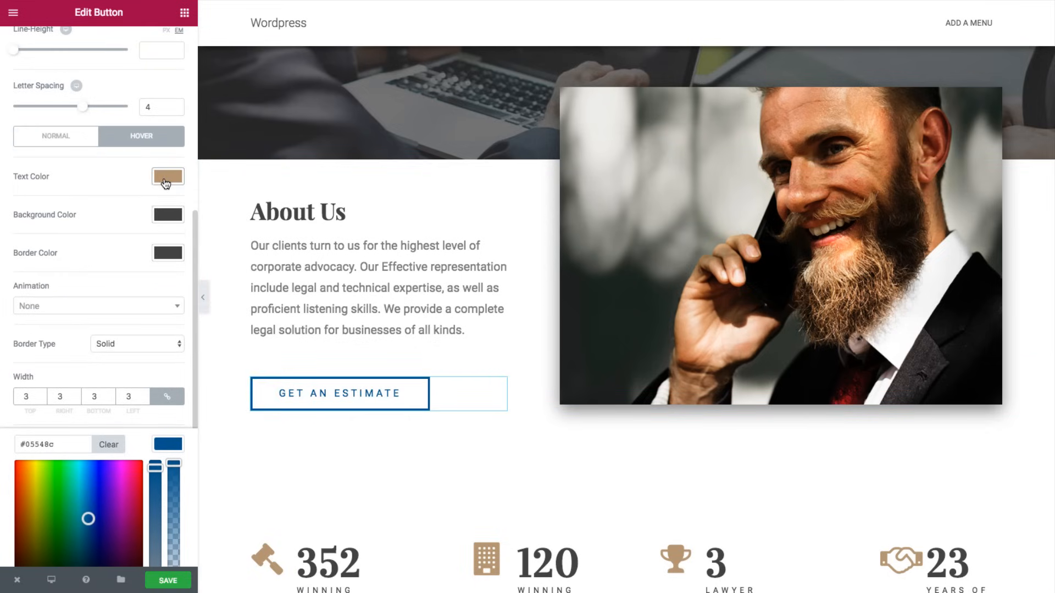
click(166, 179)
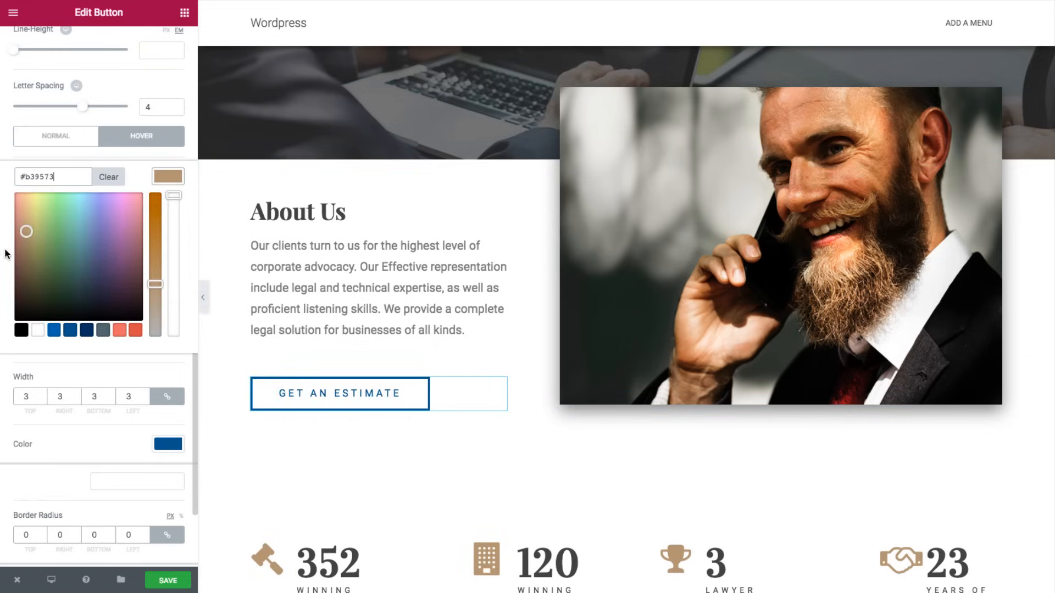
click(38, 330)
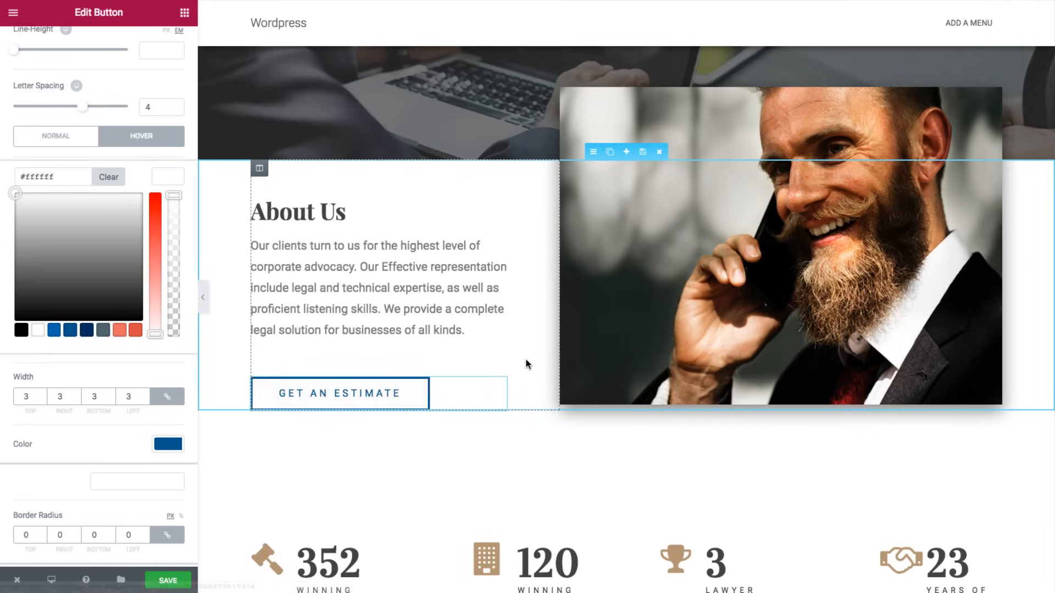
scroll(526, 365, down, 3)
scroll(526, 360, down, 3)
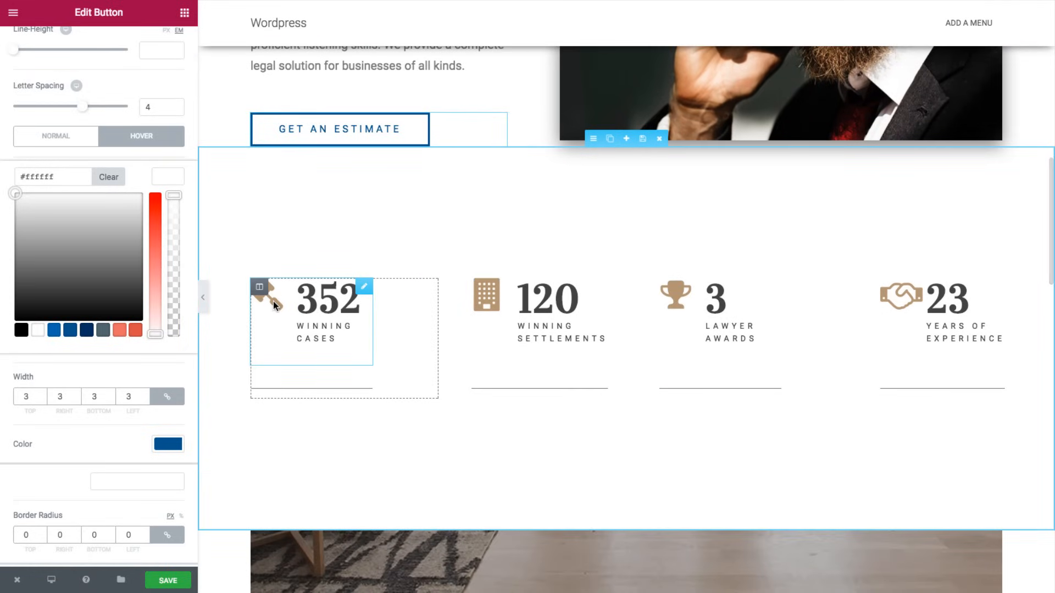
- Recolour the gavel and building stat icons dark blue #05548c
click(273, 301)
click(100, 51)
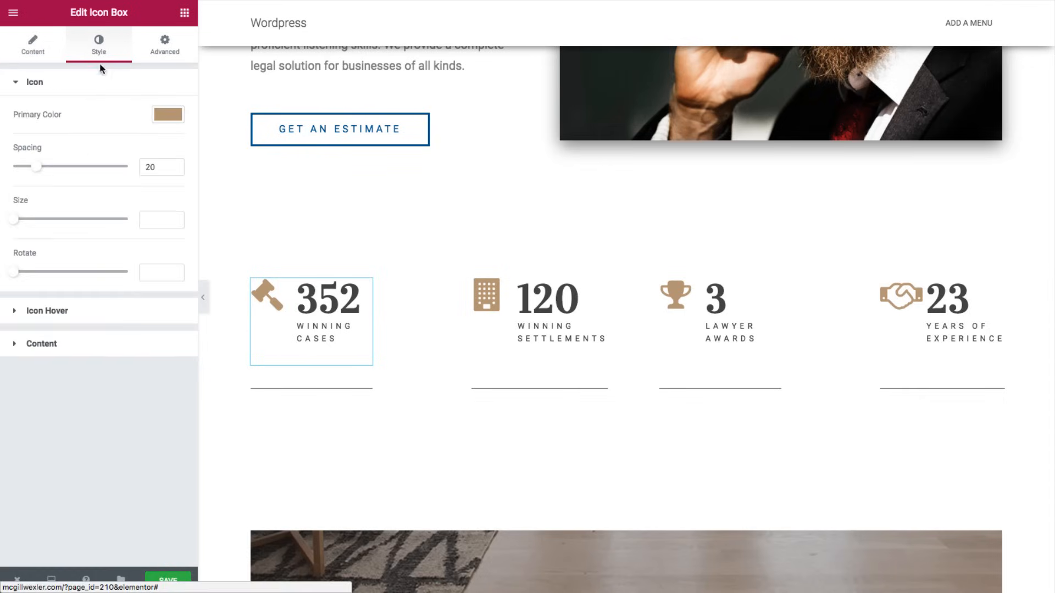
click(168, 115)
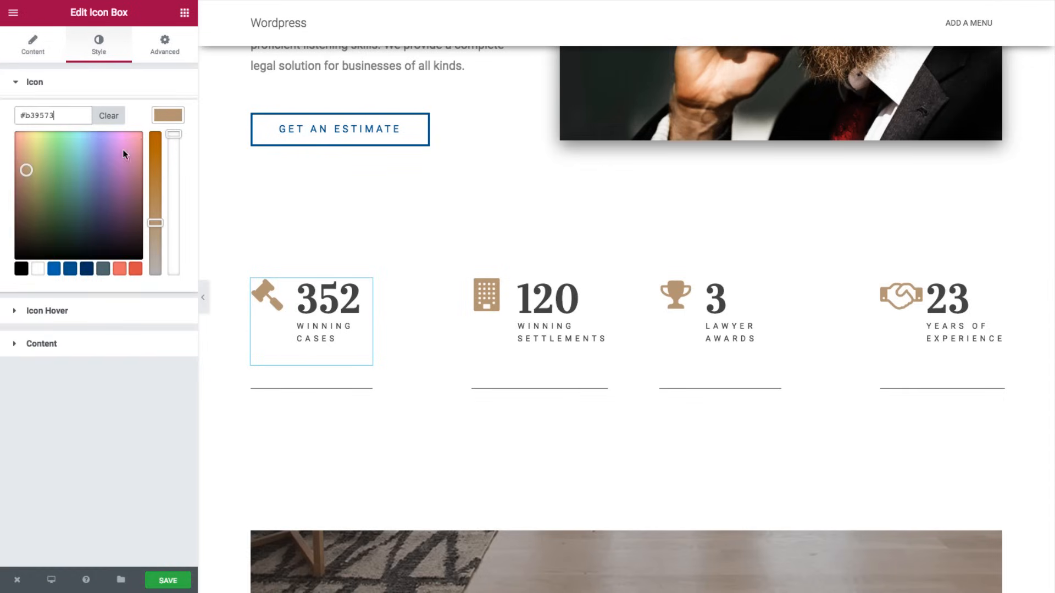
click(68, 271)
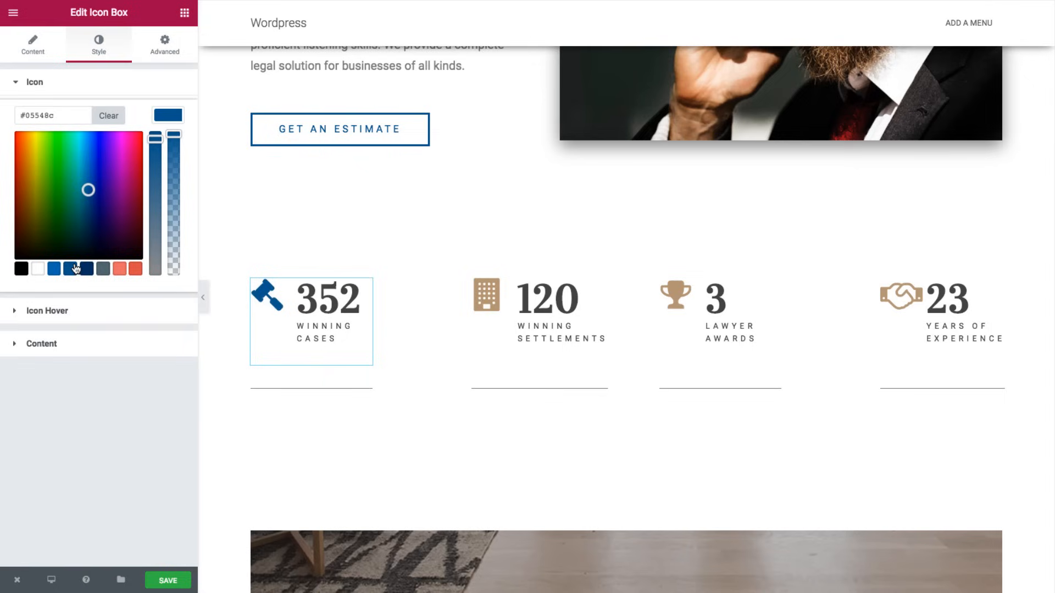
click(477, 289)
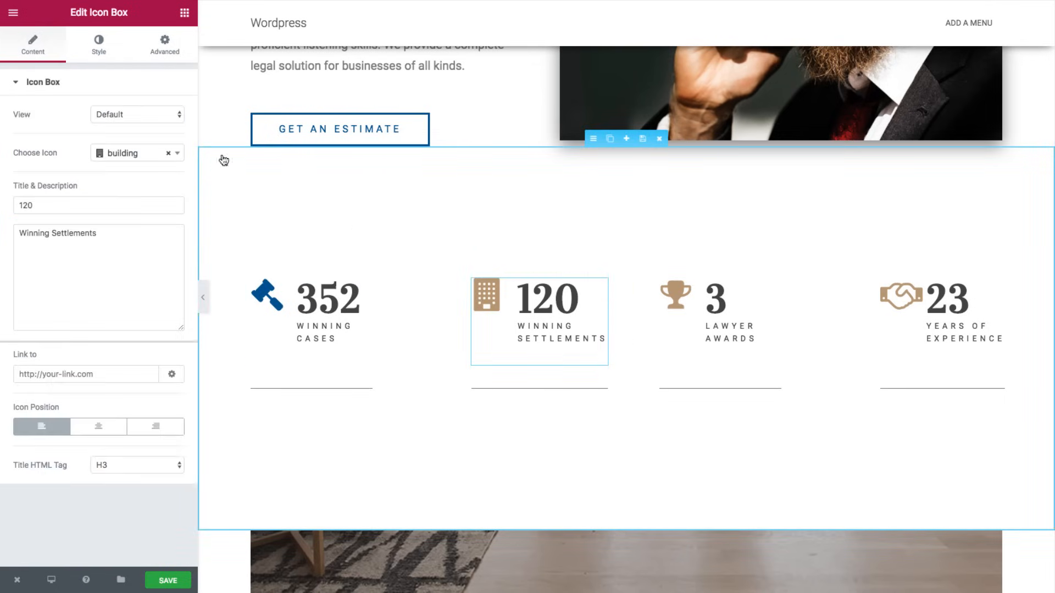
click(98, 46)
click(164, 114)
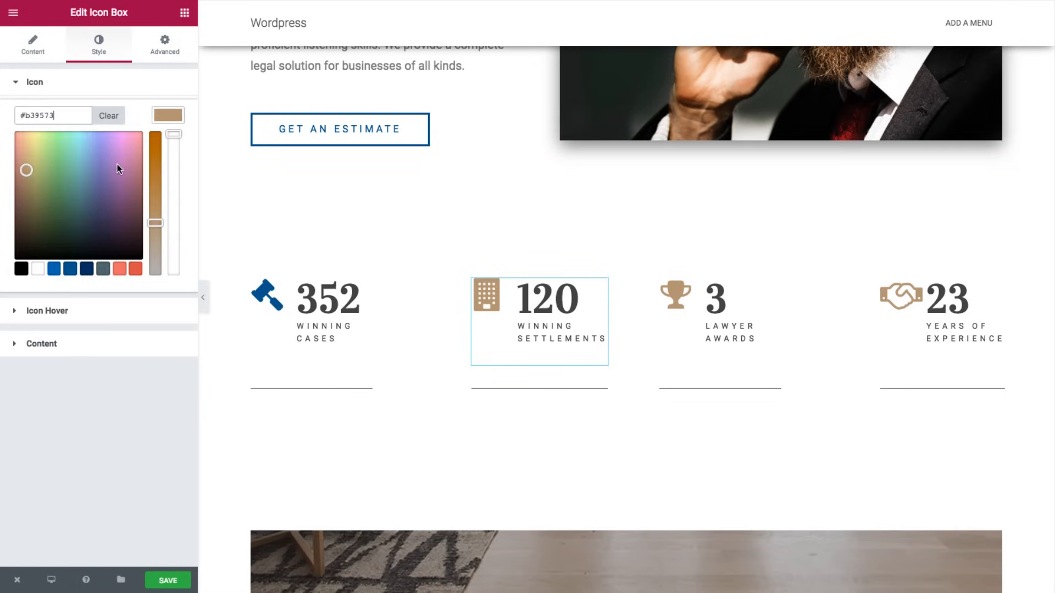
click(70, 269)
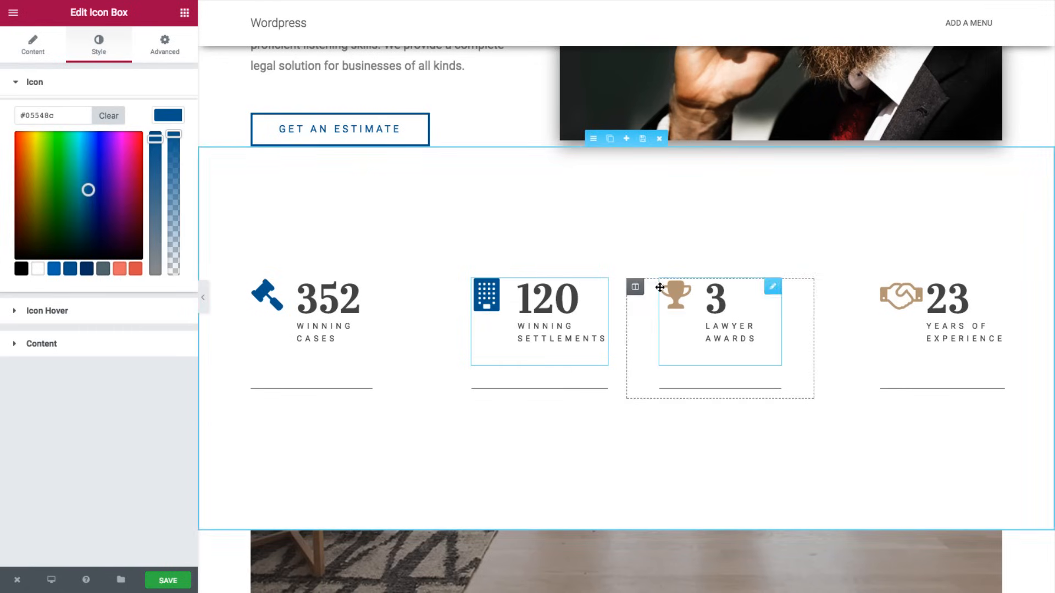
- Recolour the trophy and handshake stat icons dark blue #05548c as well
click(676, 299)
click(93, 52)
click(166, 114)
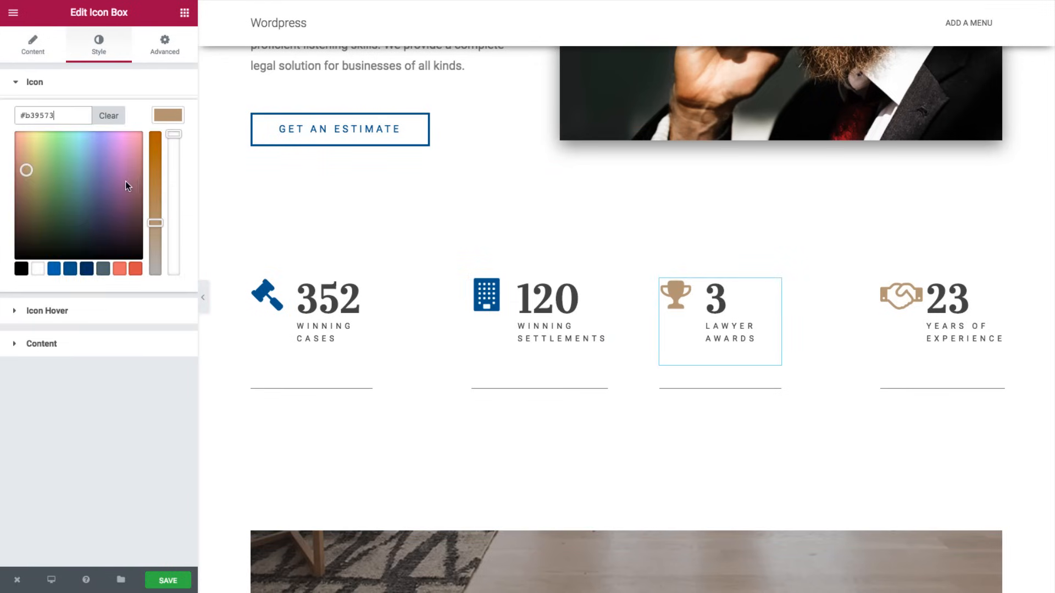
click(68, 268)
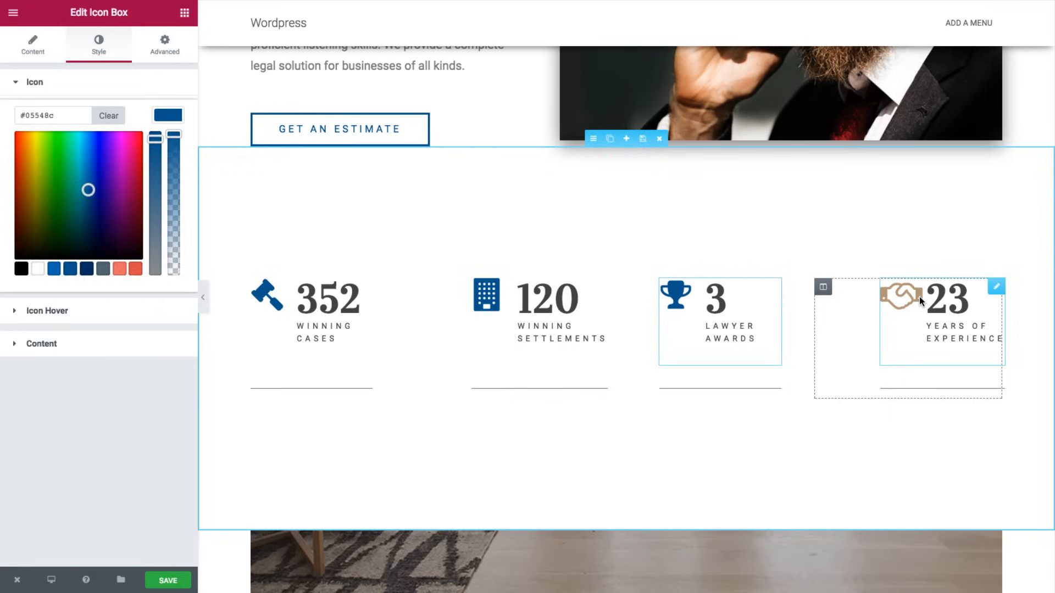
click(917, 297)
click(92, 48)
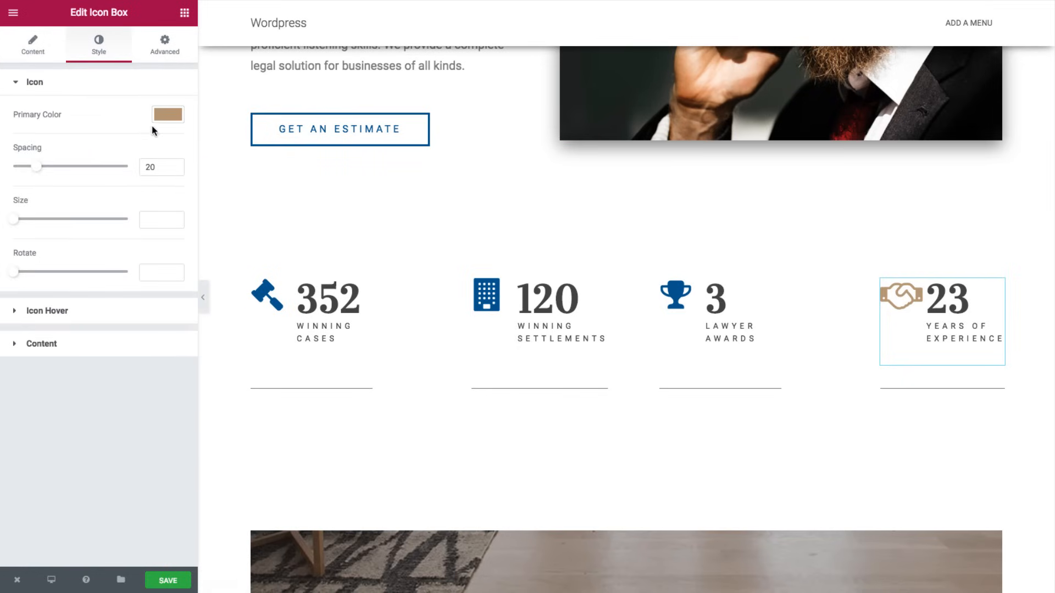
click(166, 115)
click(69, 269)
scroll(541, 262, down, 7)
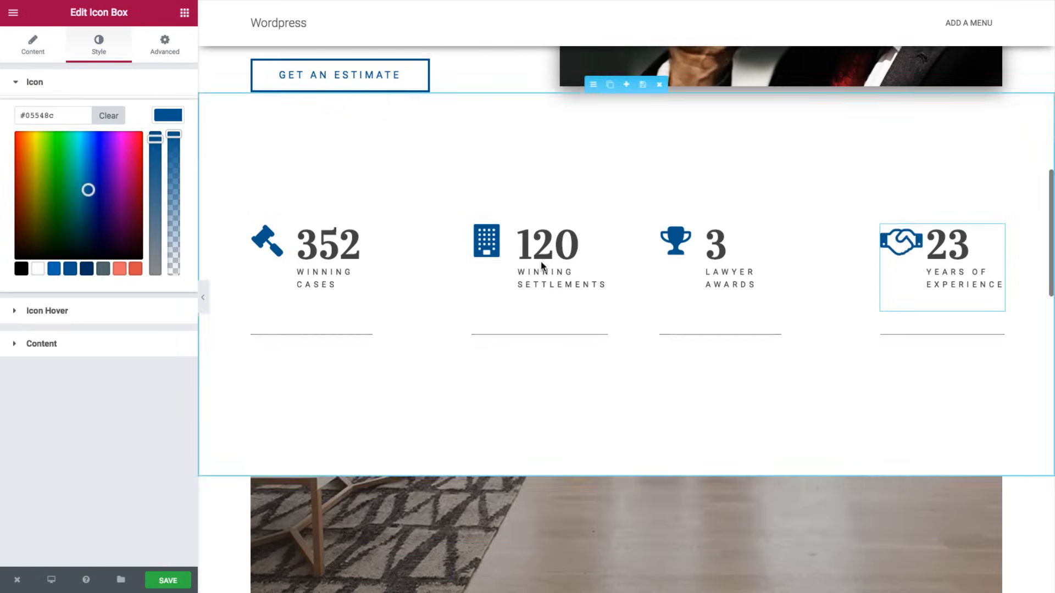
scroll(539, 261, down, 1)
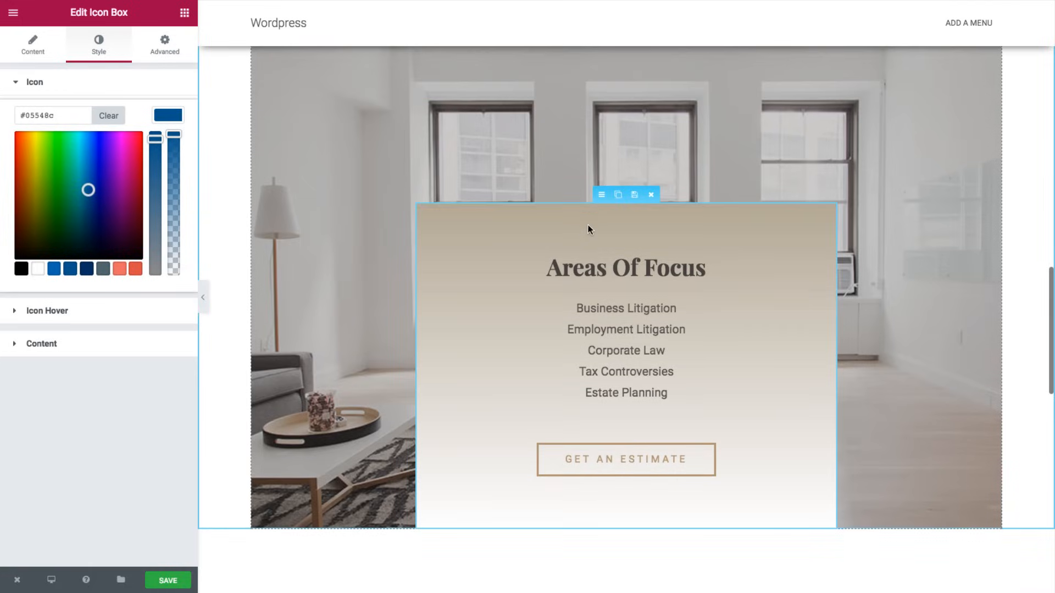
- Give the Areas Of Focus section a gradient background from navy #002f5e to blue #0368af
click(603, 196)
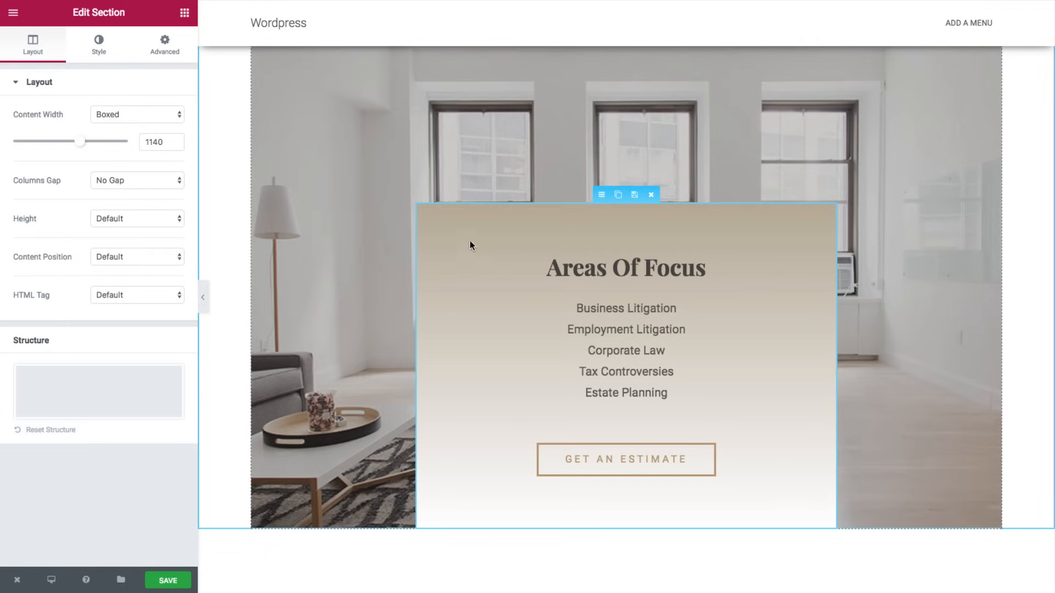
click(95, 54)
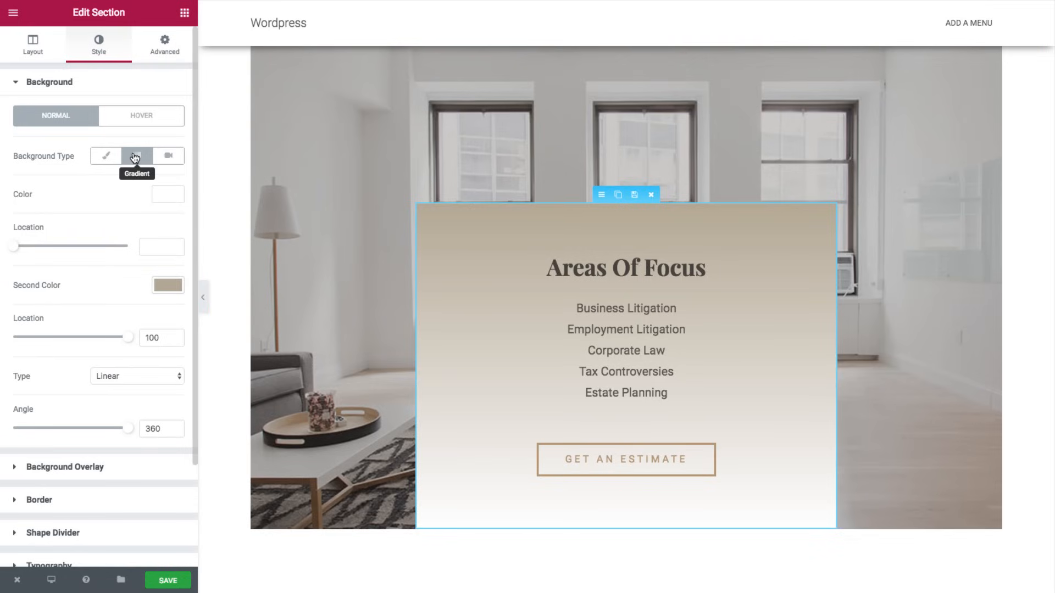
click(165, 197)
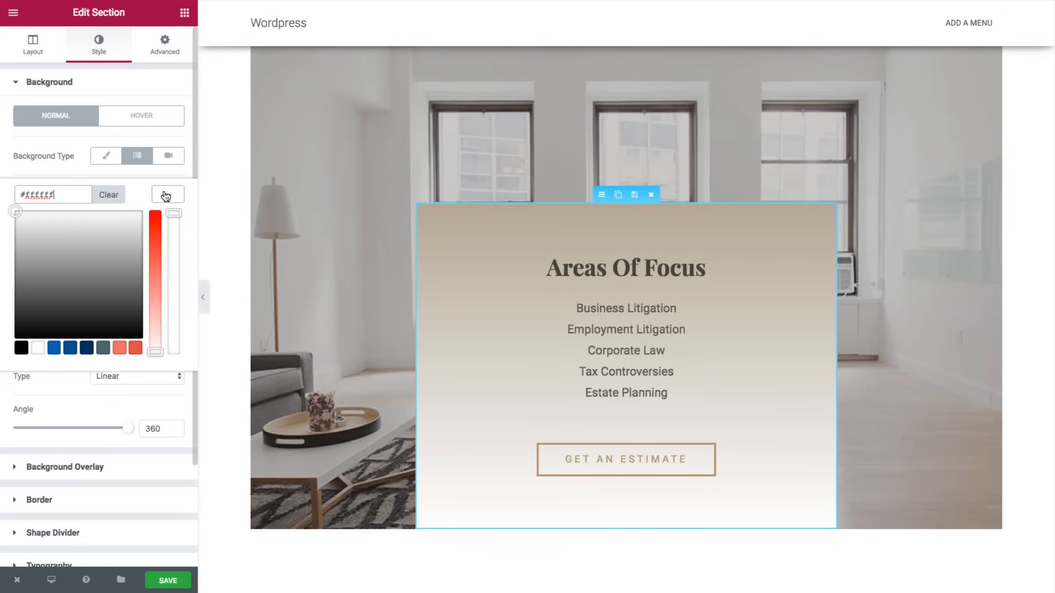
click(86, 348)
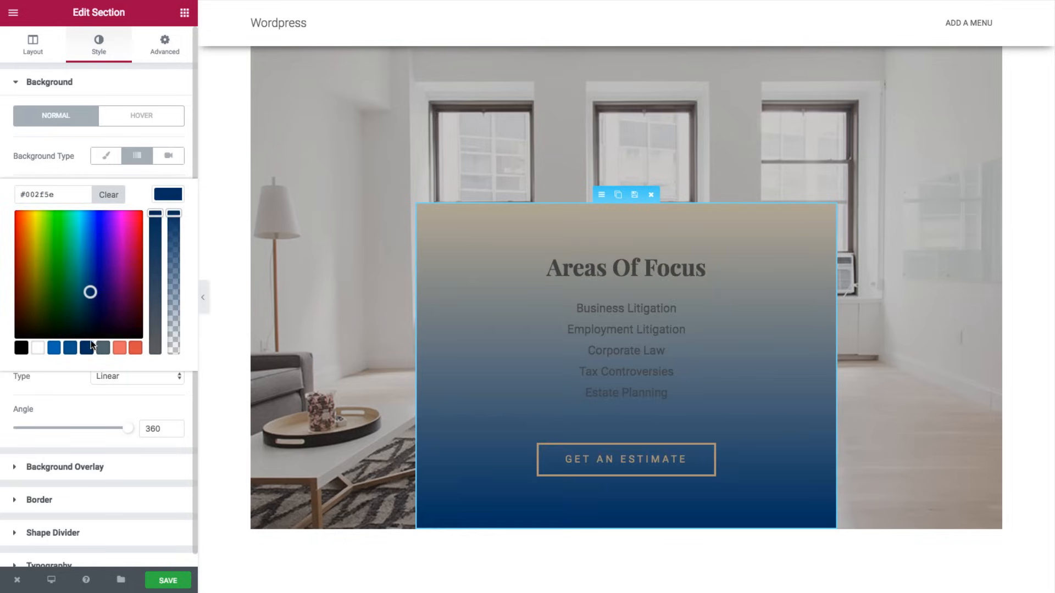
click(167, 194)
click(167, 285)
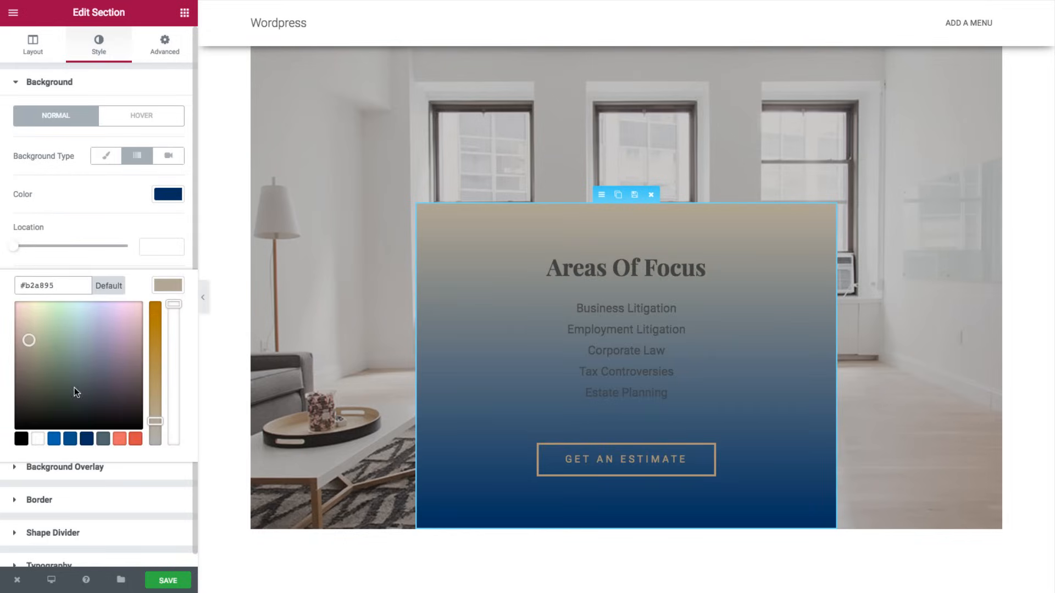
click(70, 439)
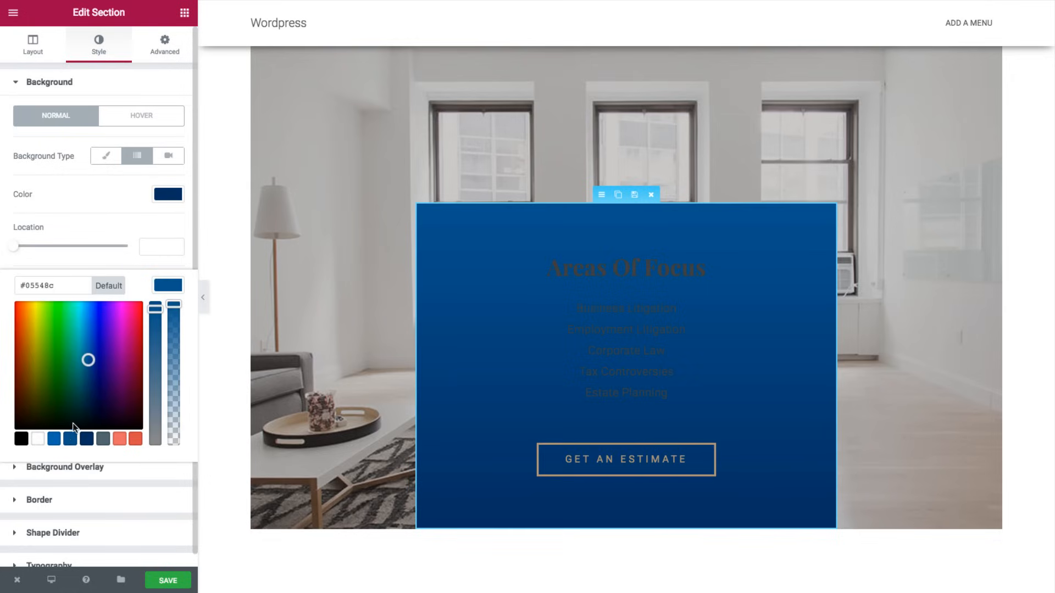
click(55, 441)
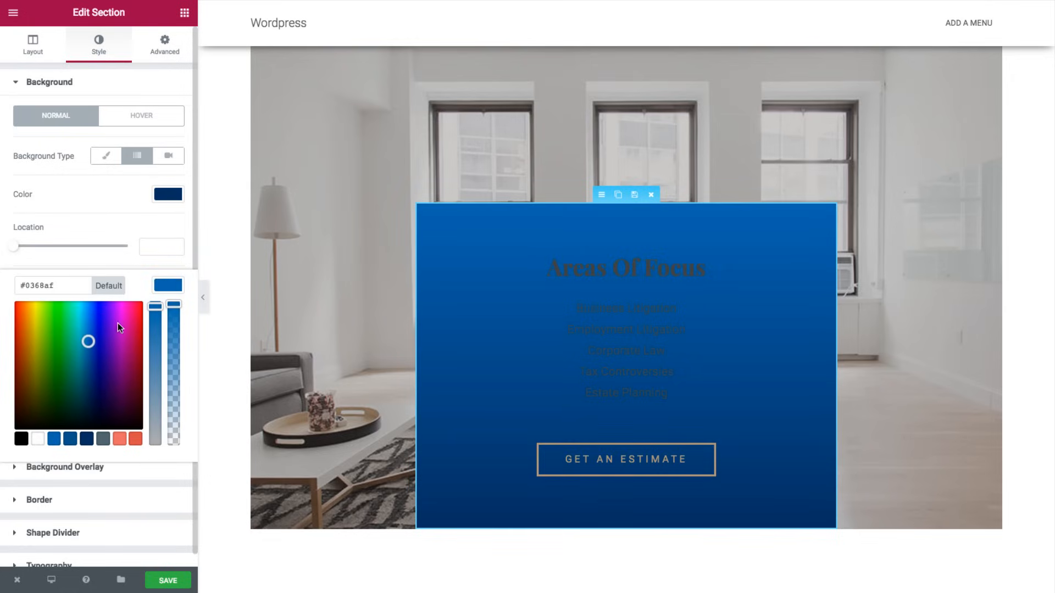
click(108, 257)
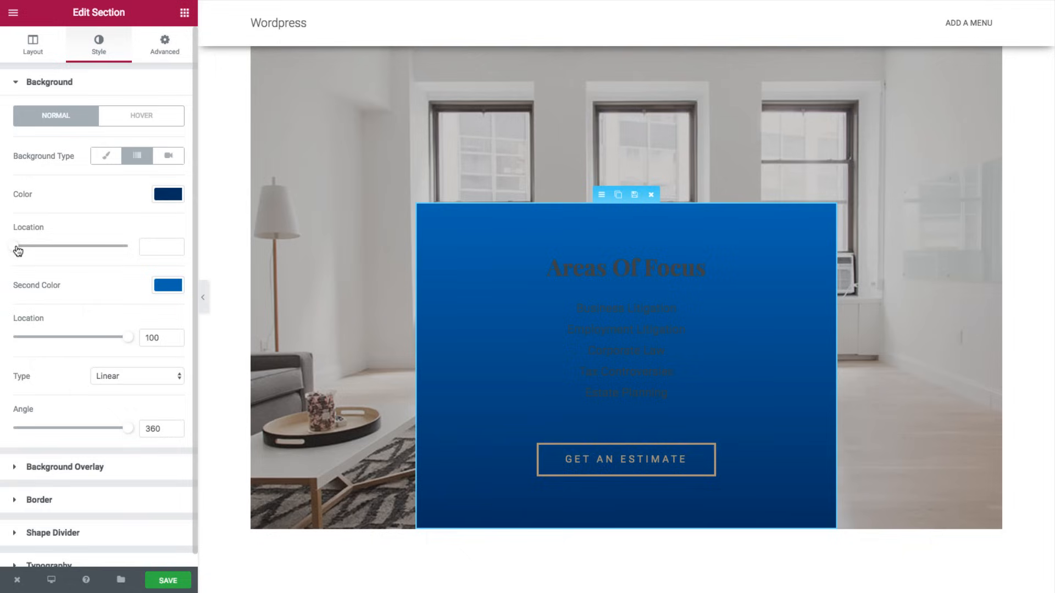
- Move the gradient's first stop to 43 and keep the type Linear
drag(50, 247, 66, 248)
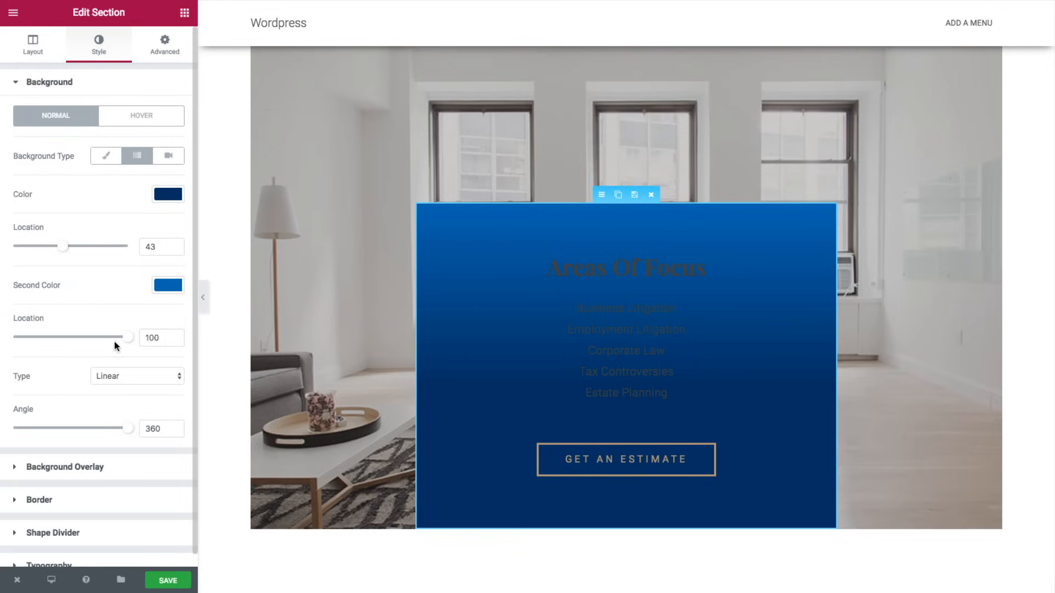
mouse_move(128, 434)
mouse_down()
mouse_move(89, 426)
mouse_move(134, 429)
mouse_up()
click(131, 380)
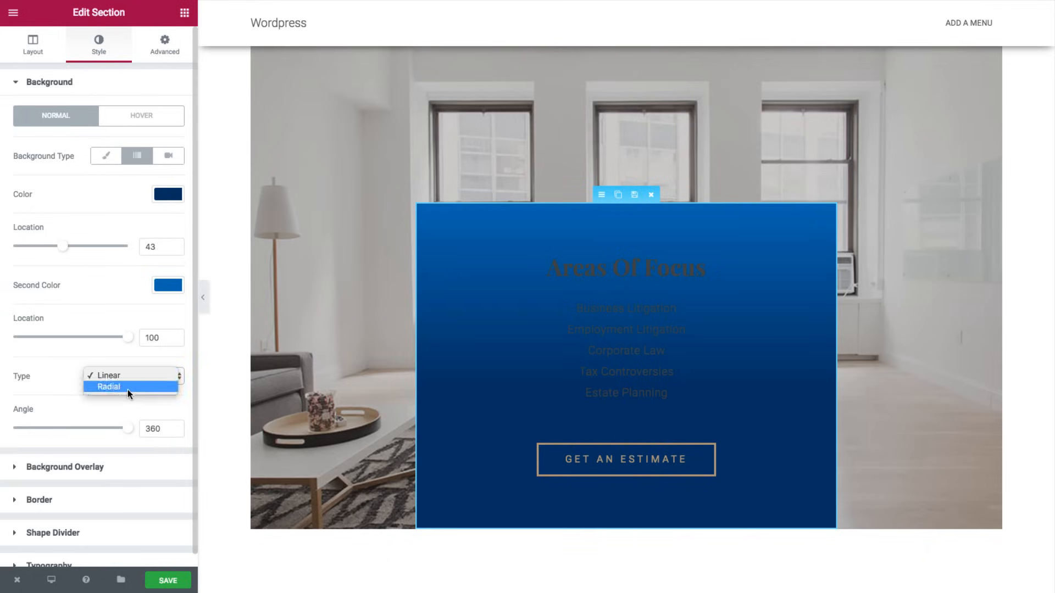
click(125, 390)
click(124, 383)
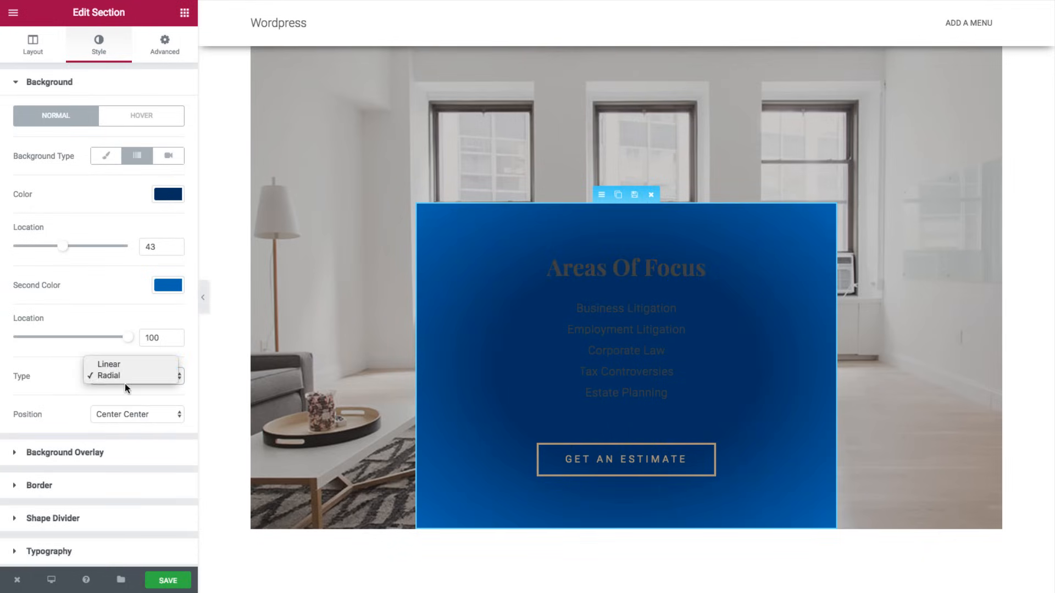
click(130, 367)
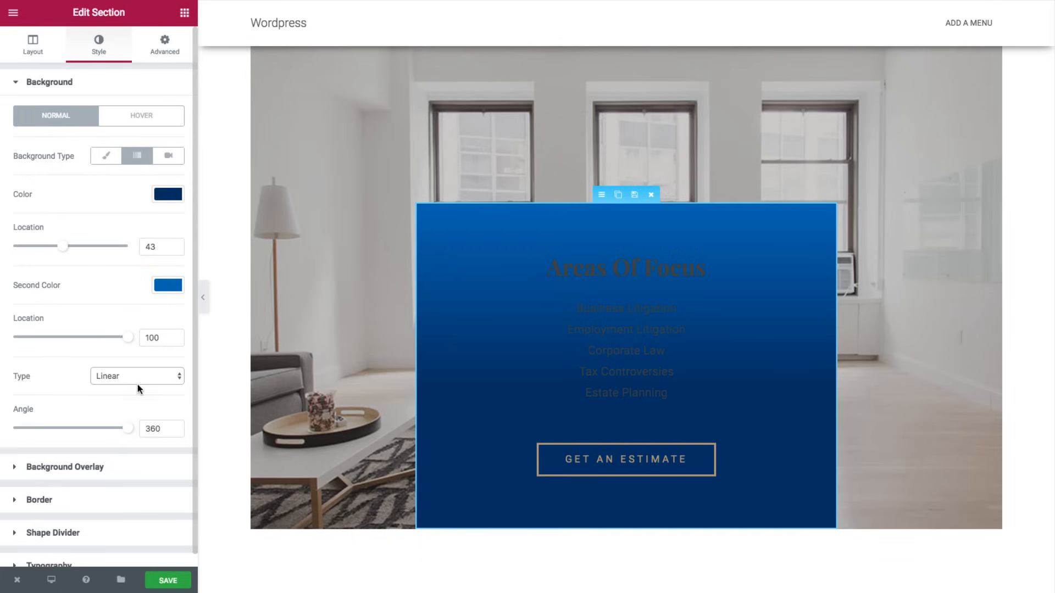
- Make the Areas Of Focus heading text white
click(572, 270)
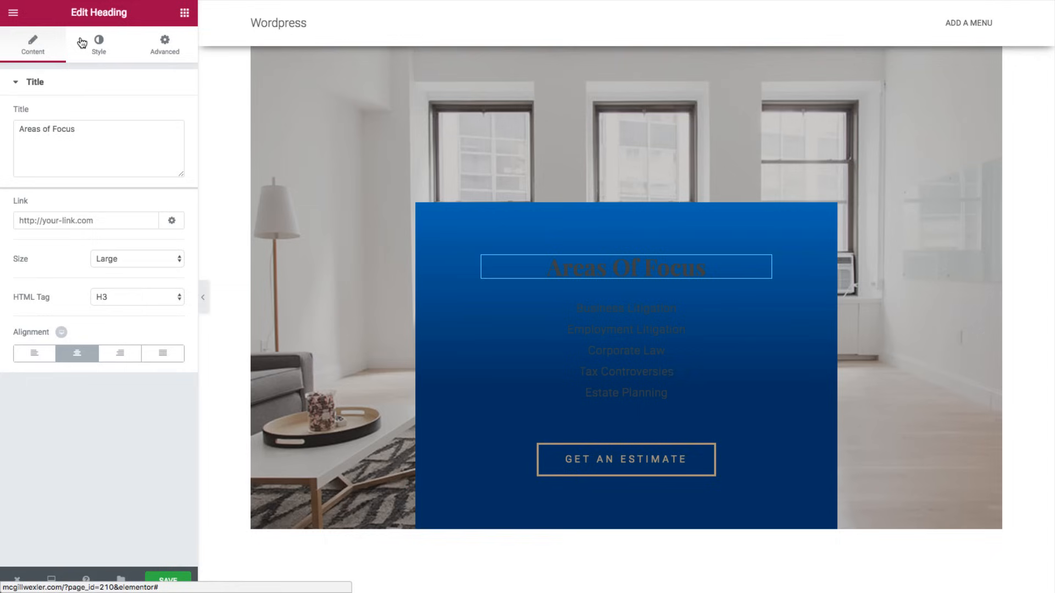
click(99, 45)
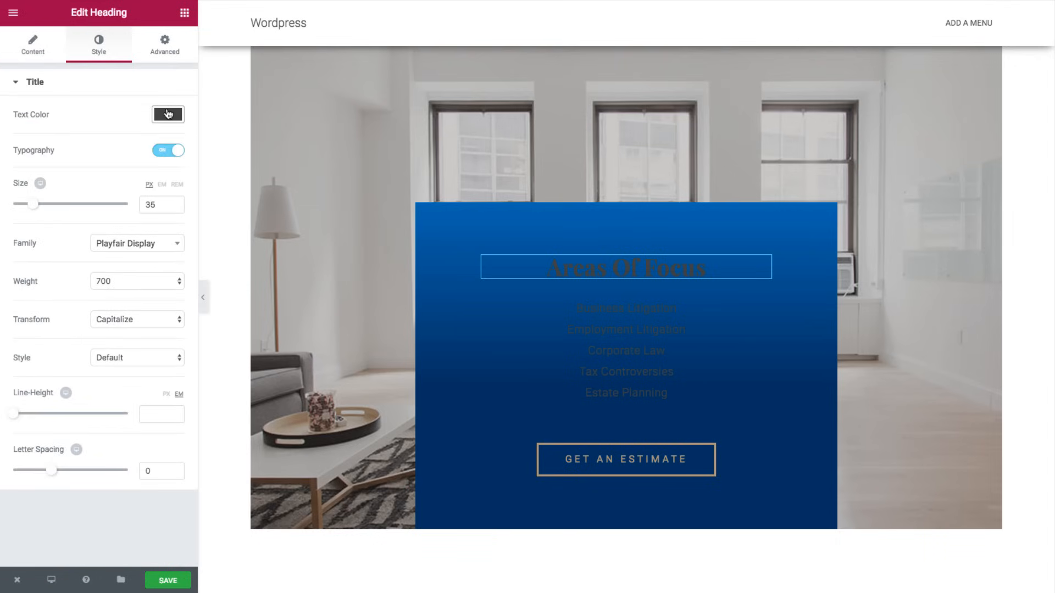
click(166, 111)
click(37, 269)
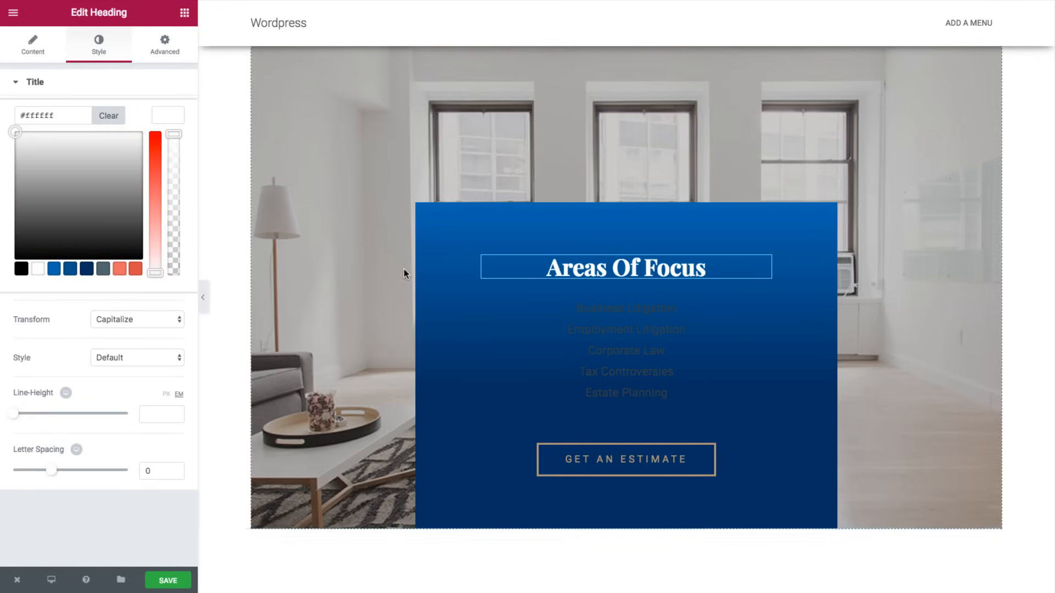
- Make the practice-area list text white too
click(589, 330)
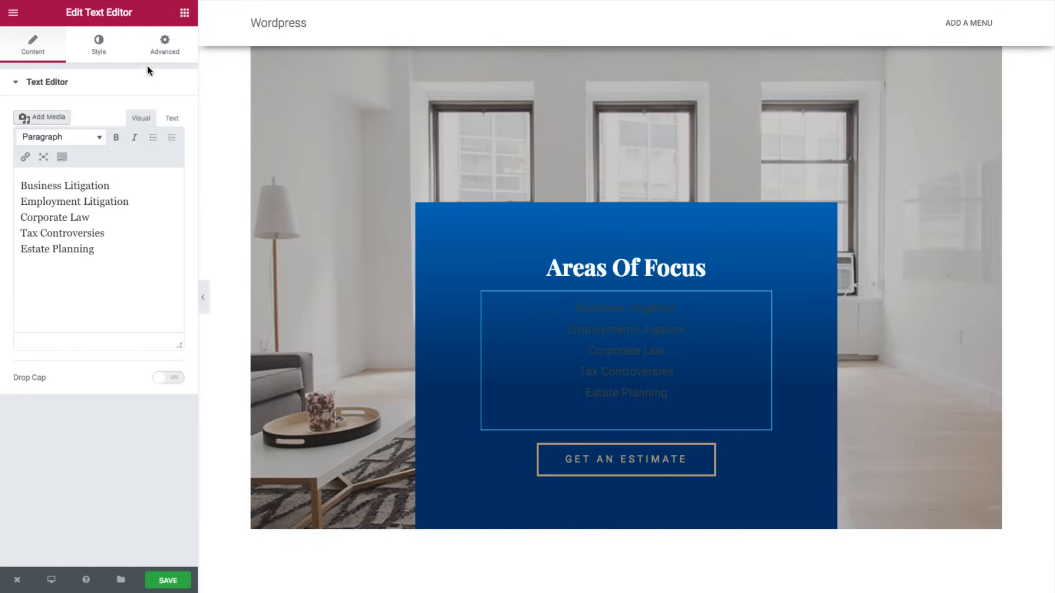
click(110, 48)
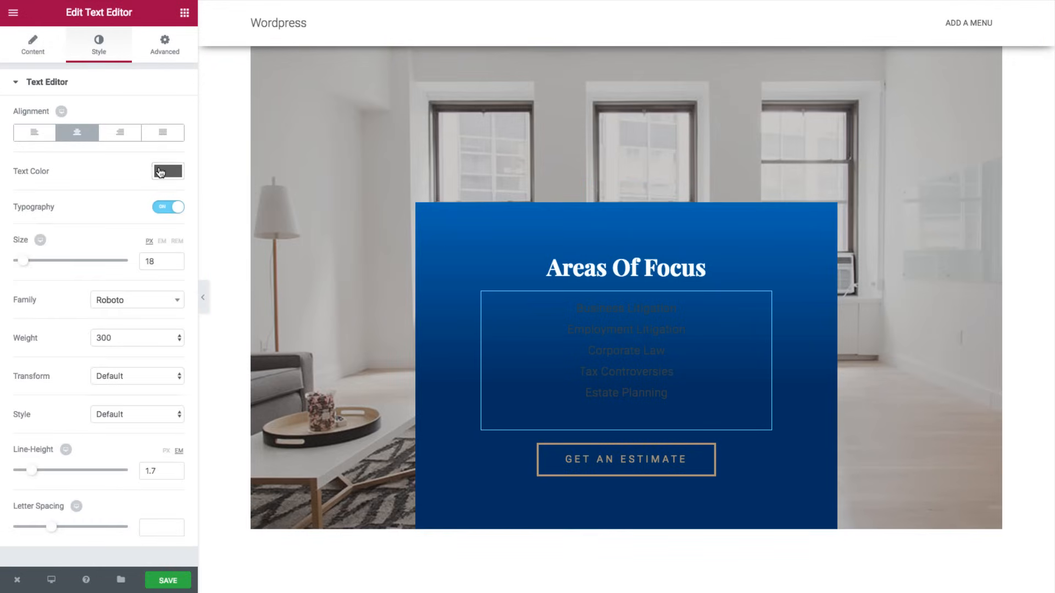
click(161, 172)
click(37, 327)
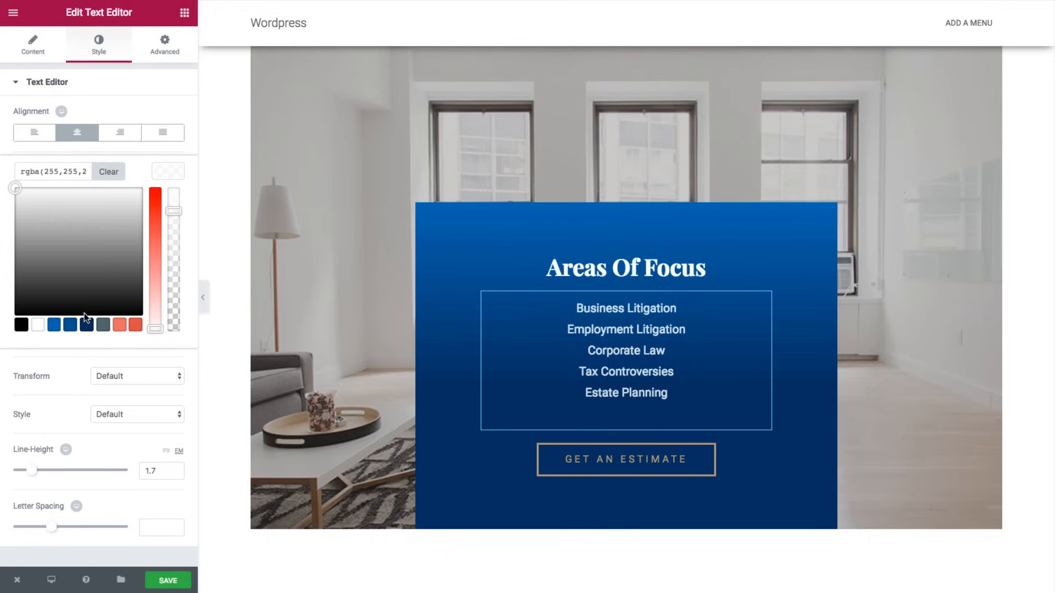
click(557, 459)
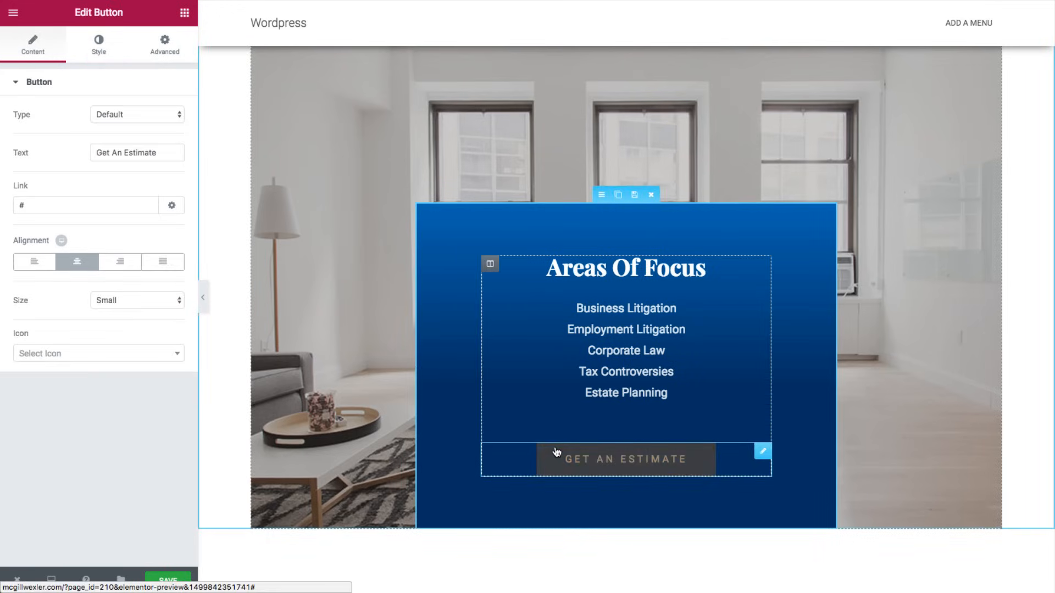
- Set the Areas Of Focus GET AN ESTIMATE button's text colour to white
click(94, 47)
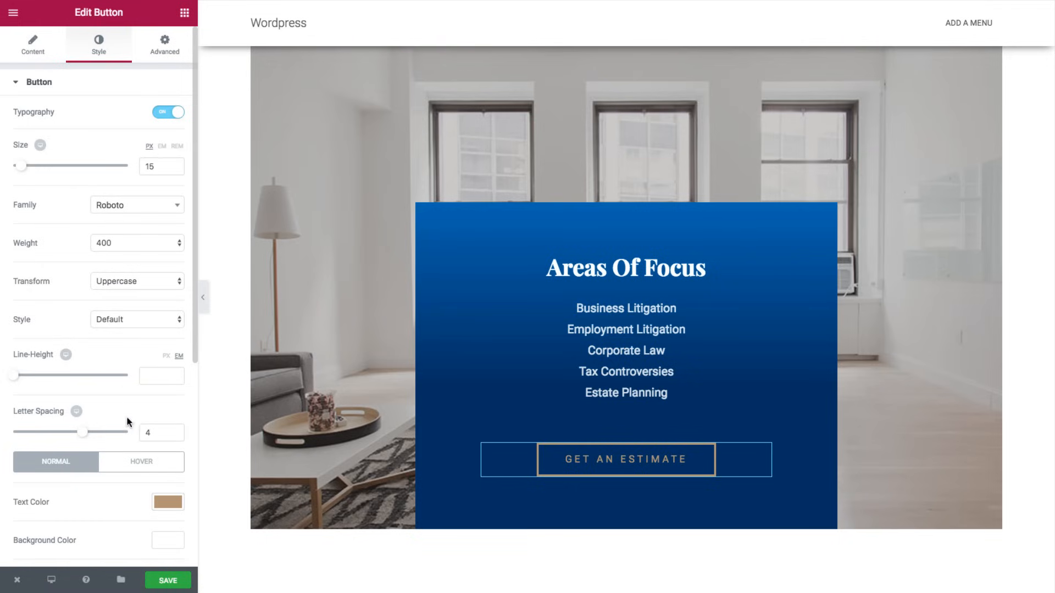
scroll(143, 420, down, 3)
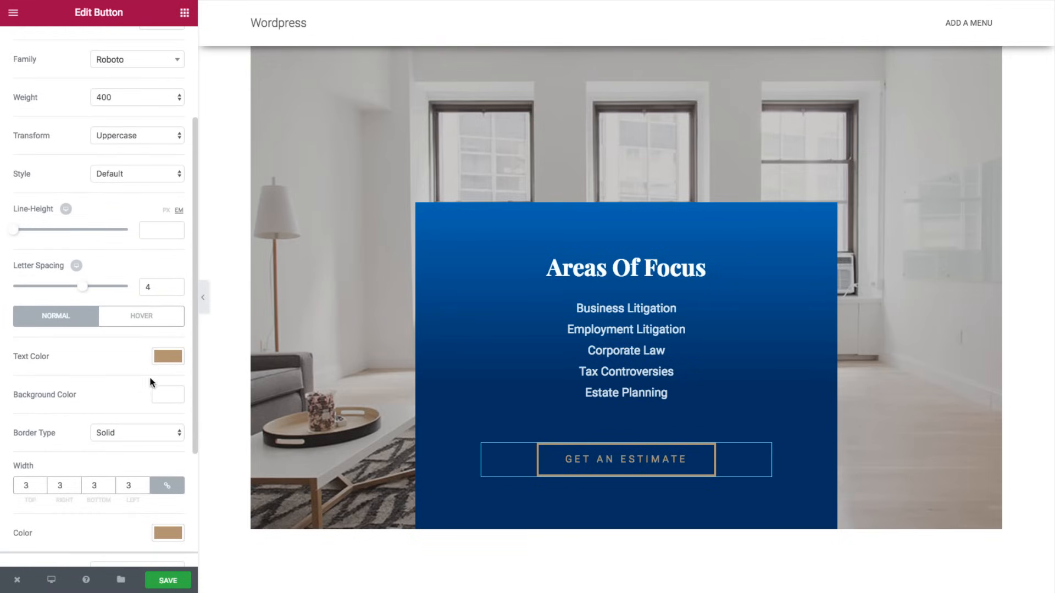
click(165, 357)
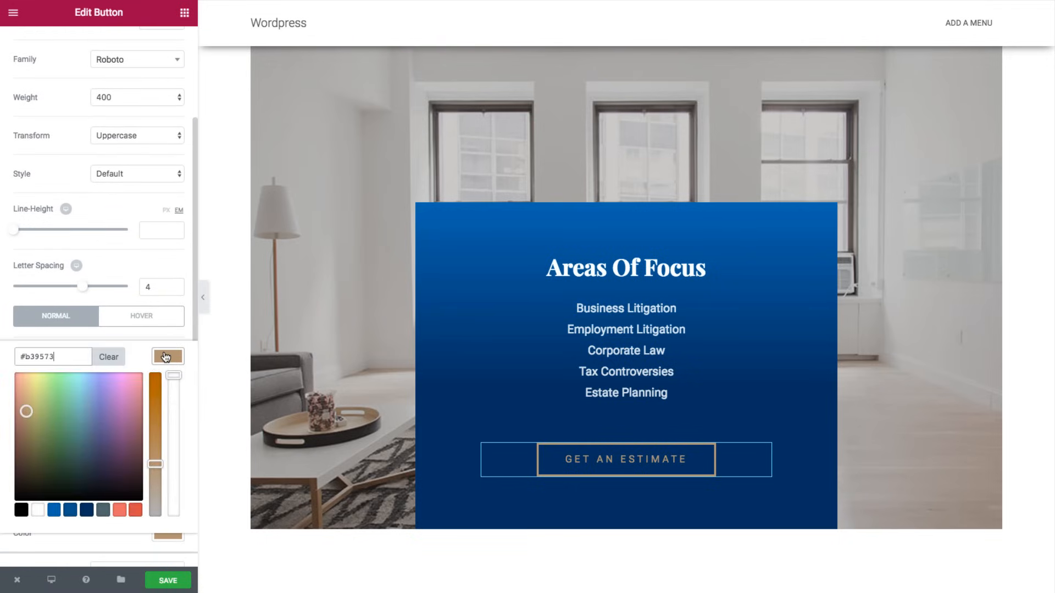
click(37, 510)
scroll(135, 428, down, 3)
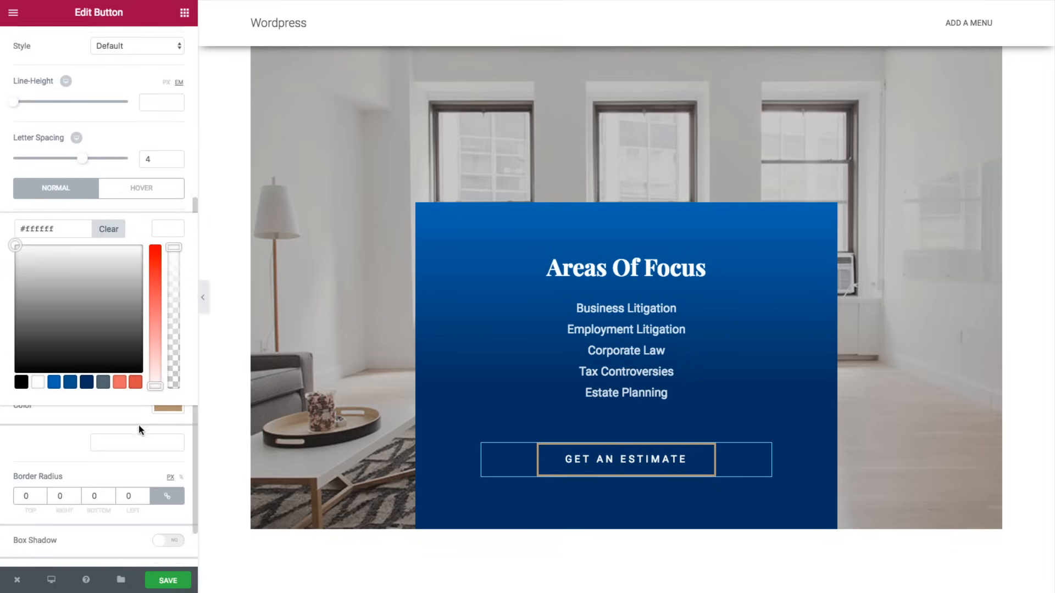
click(159, 219)
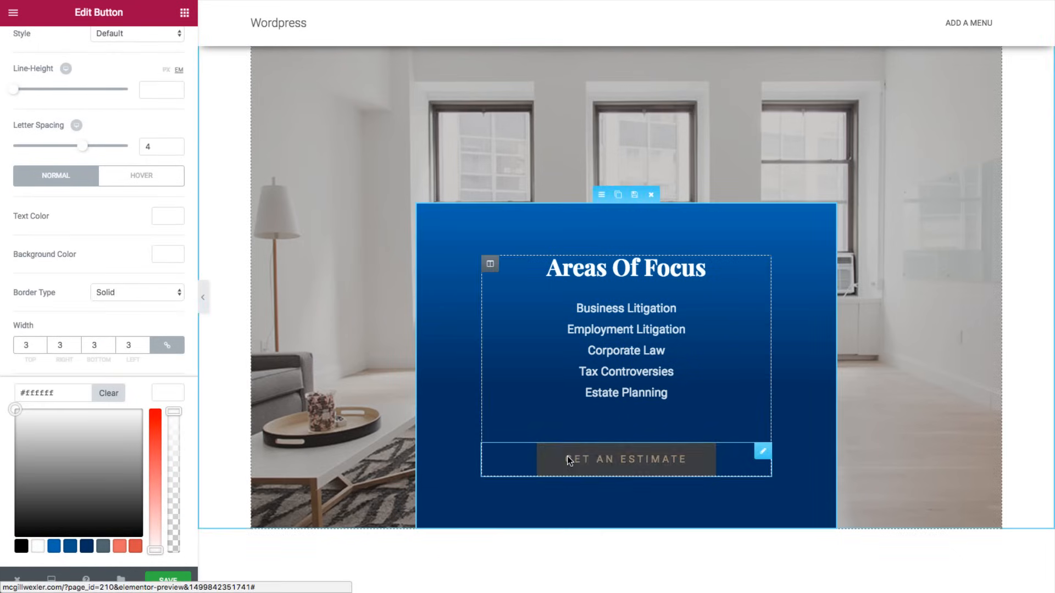
- Give the button a white hover background and border with navy #002f5e hover text
click(150, 180)
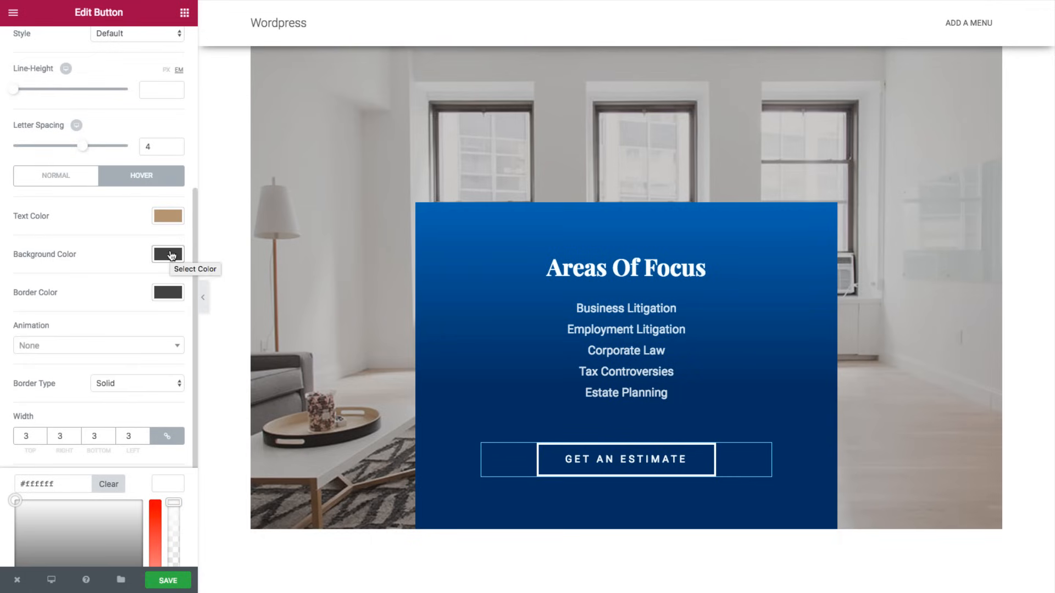
click(171, 255)
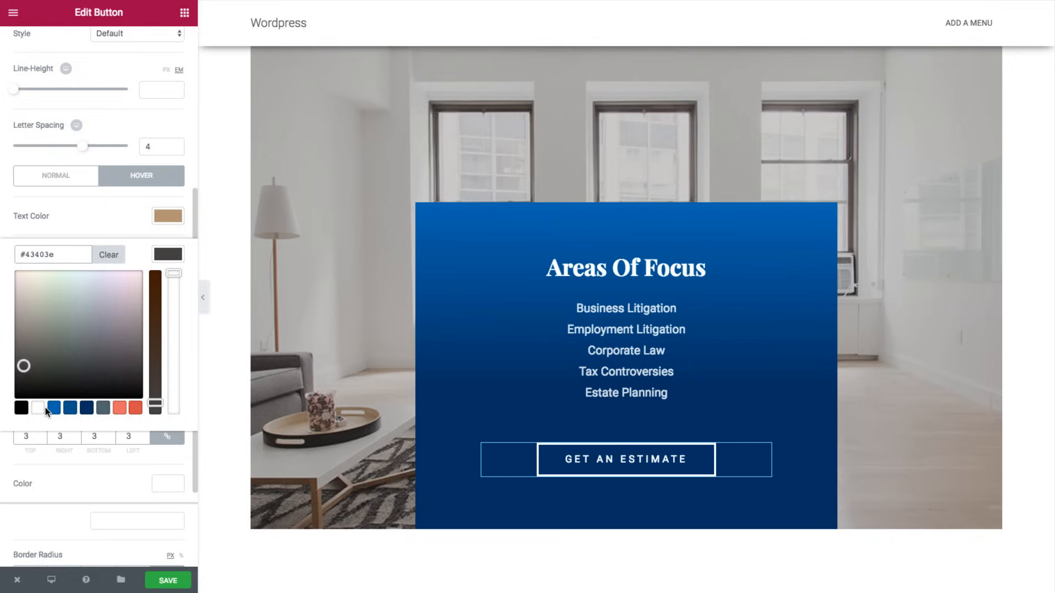
click(156, 262)
click(162, 291)
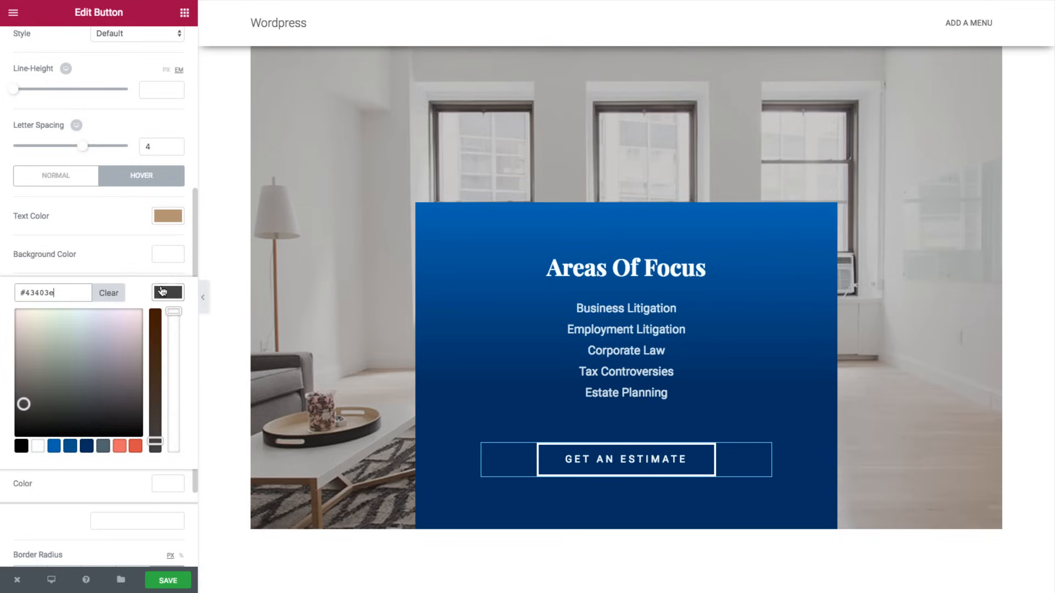
click(37, 446)
click(168, 216)
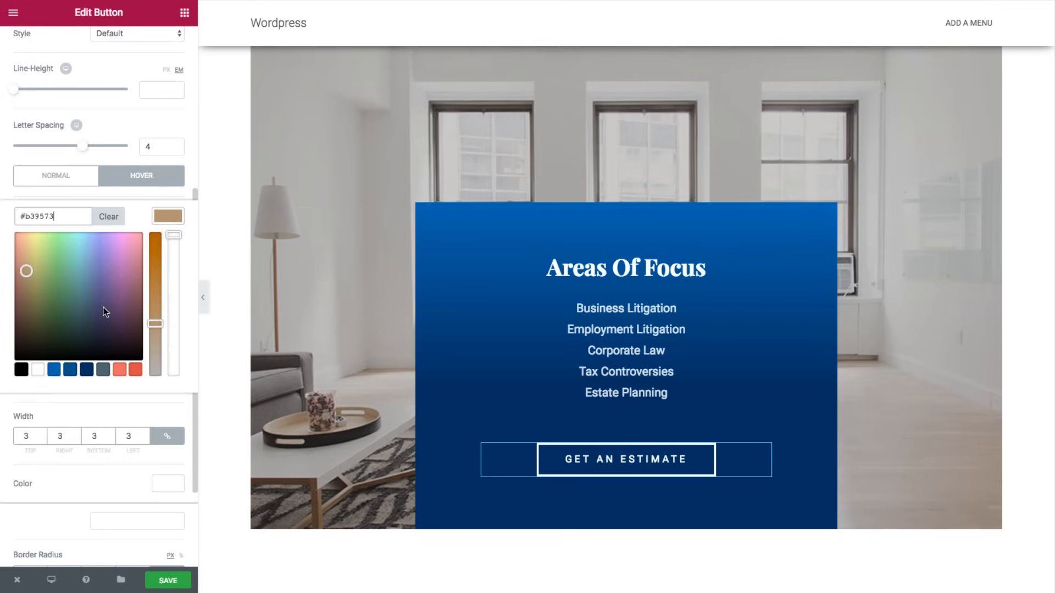
click(86, 370)
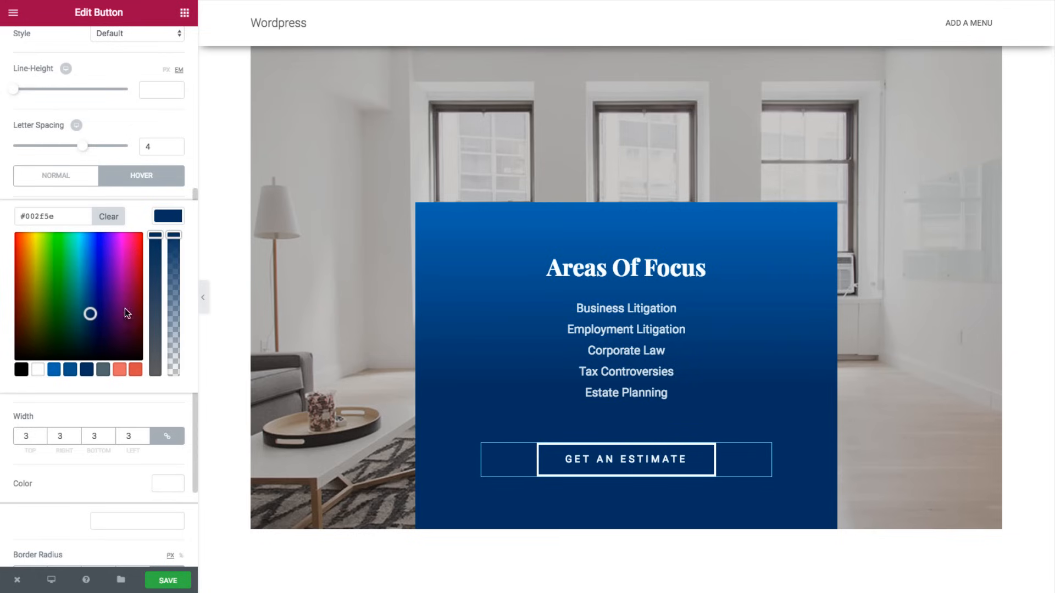
click(168, 216)
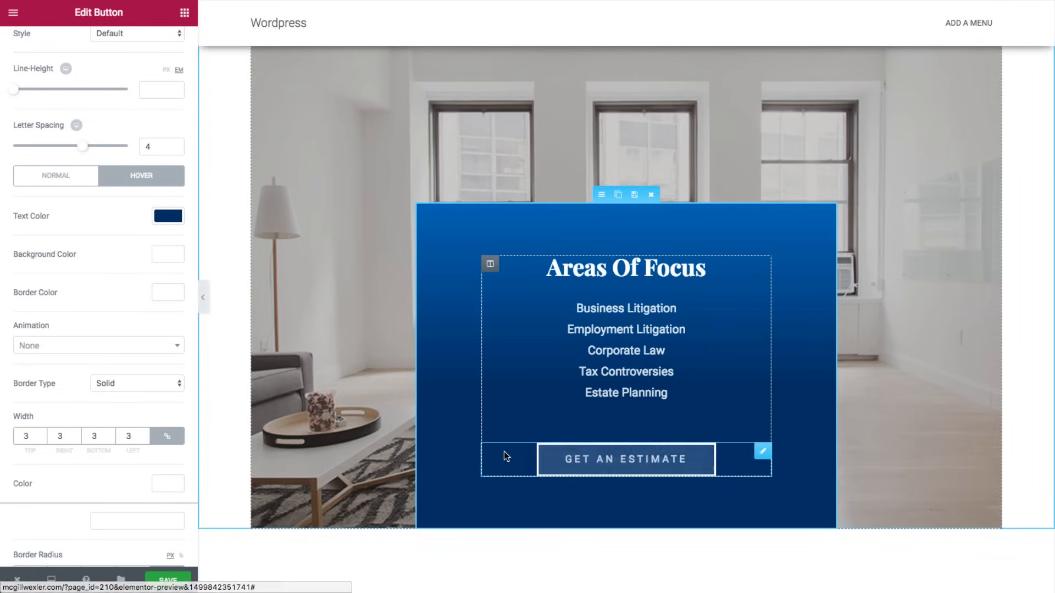
- Set the testimonial quote mark's Icon Box title colour to blue #0368af
scroll(511, 449, down, 8)
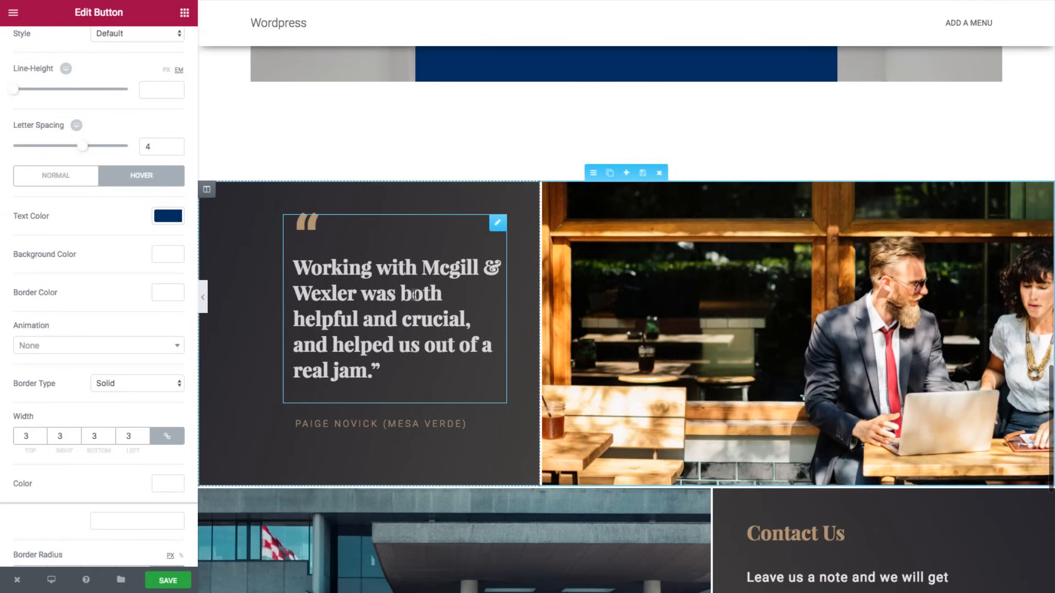
click(311, 224)
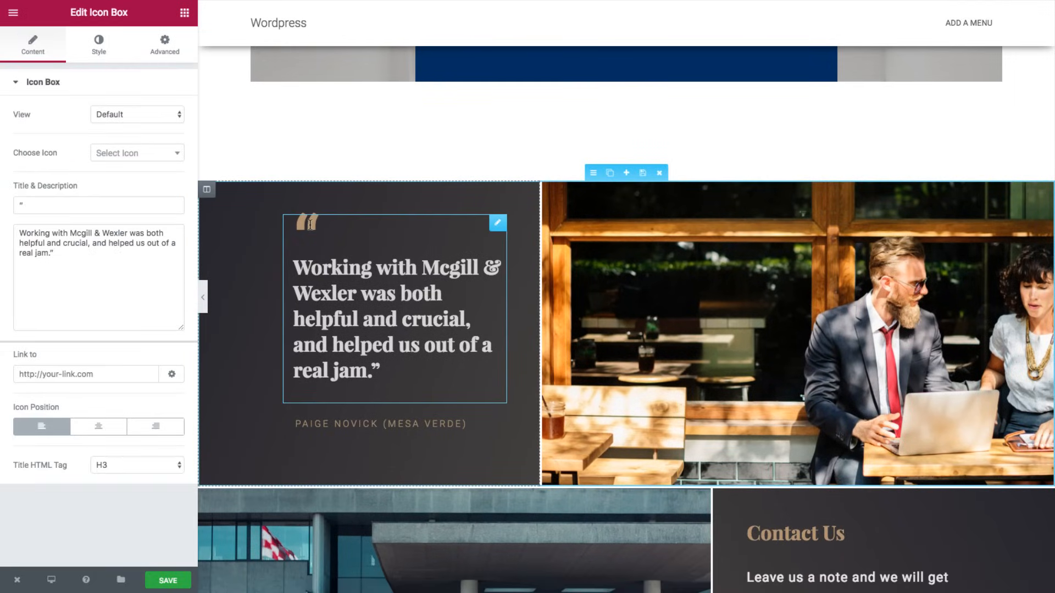
click(105, 47)
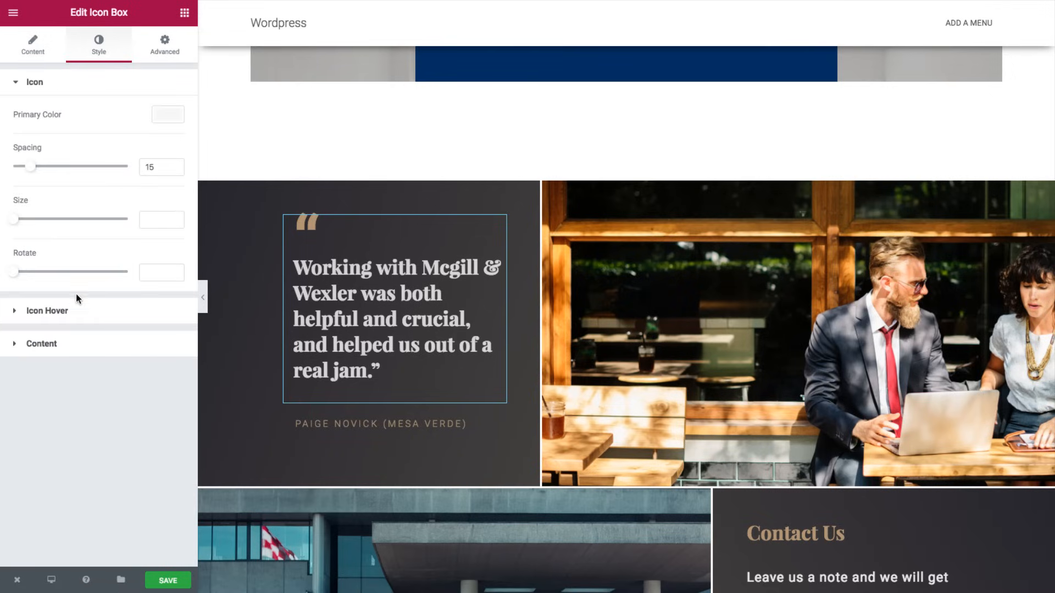
click(60, 345)
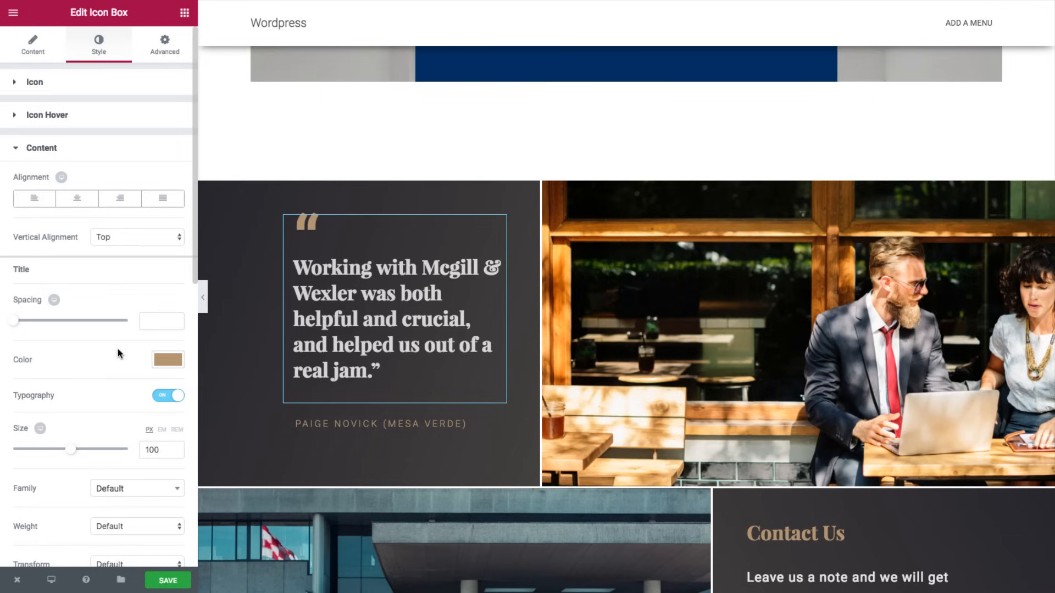
click(164, 360)
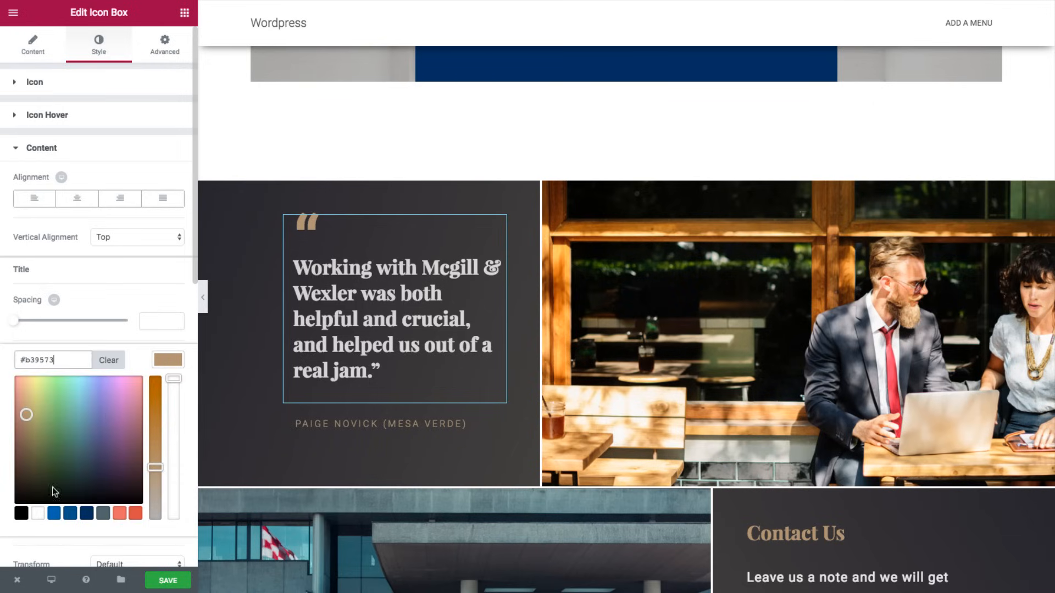
click(53, 517)
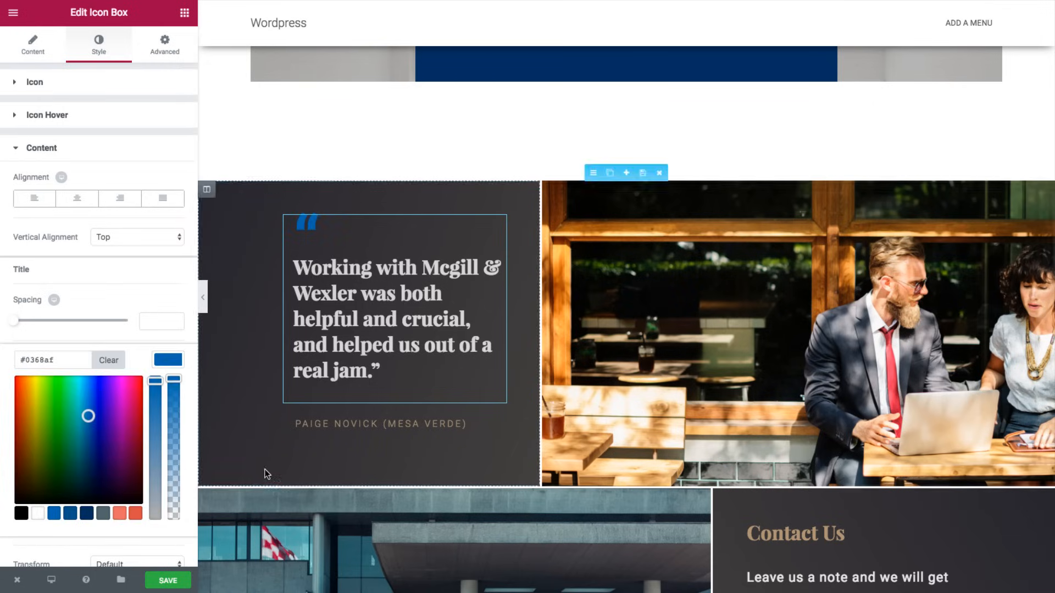
- Change the client attribution text beneath the quote to white
click(307, 423)
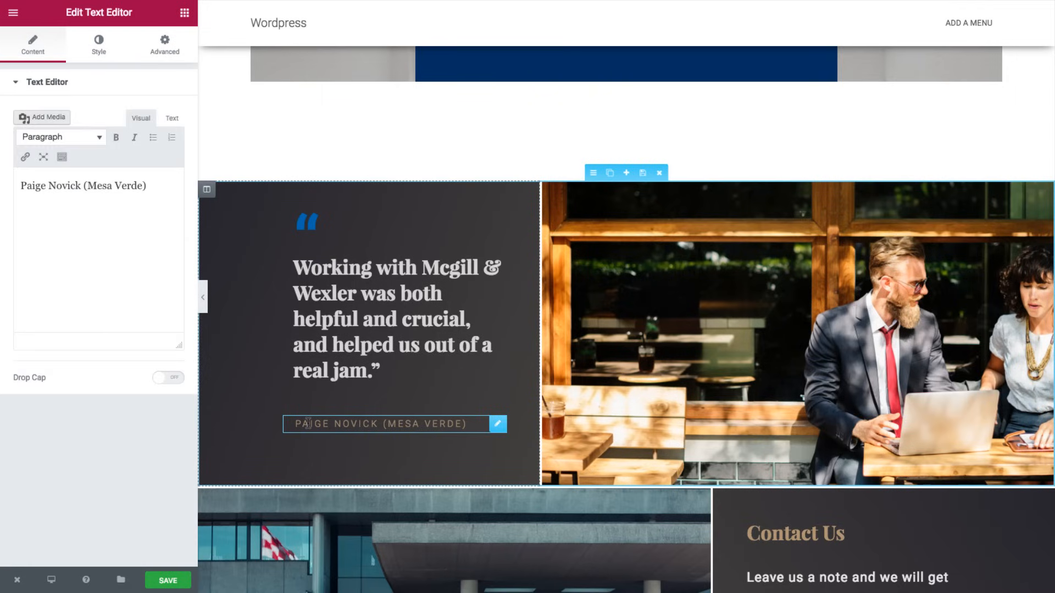
click(98, 46)
click(161, 173)
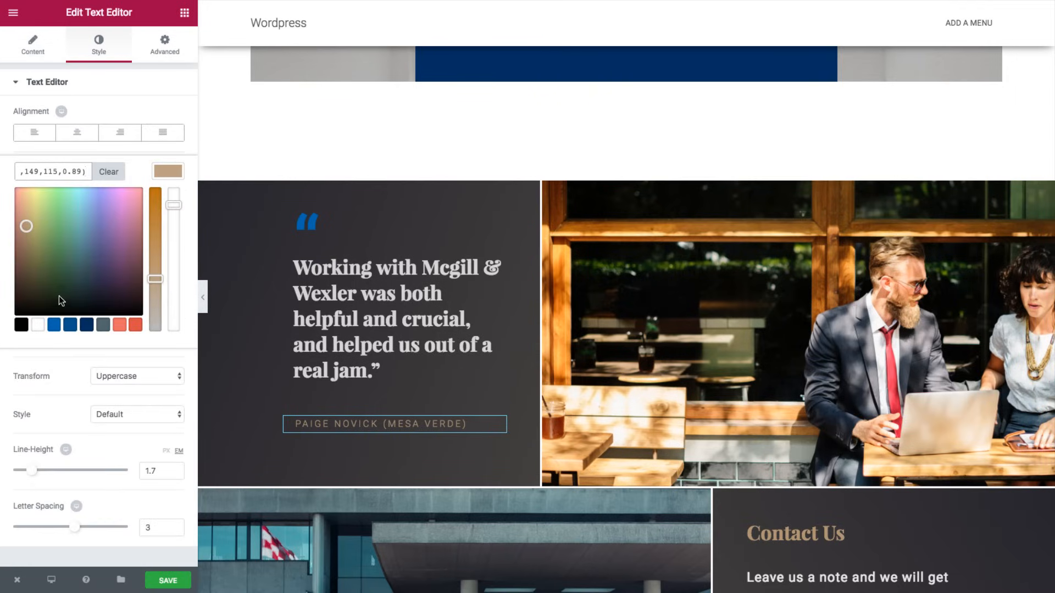
click(38, 324)
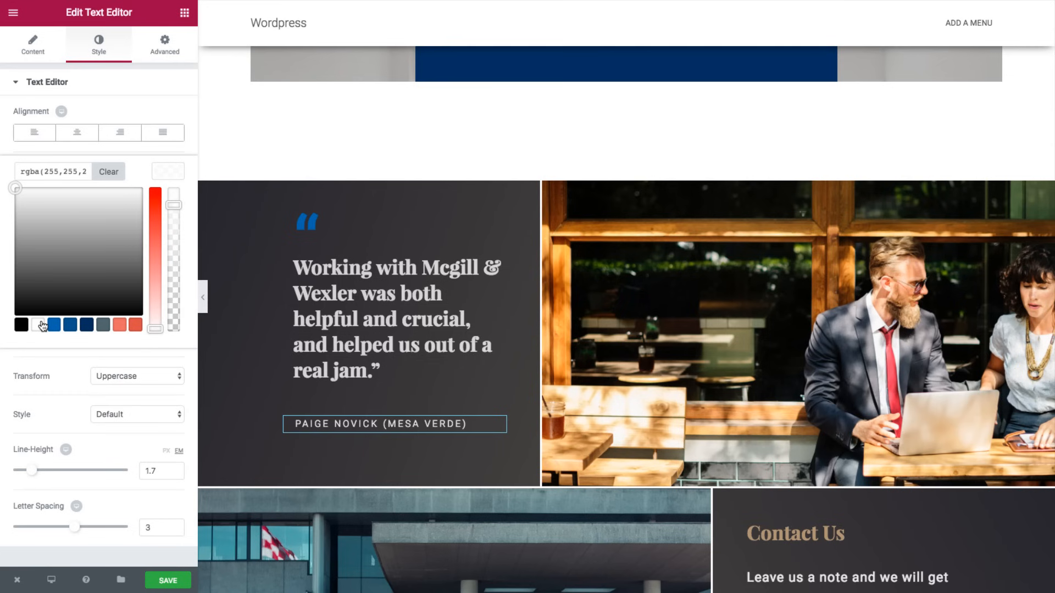
scroll(683, 268, down, 5)
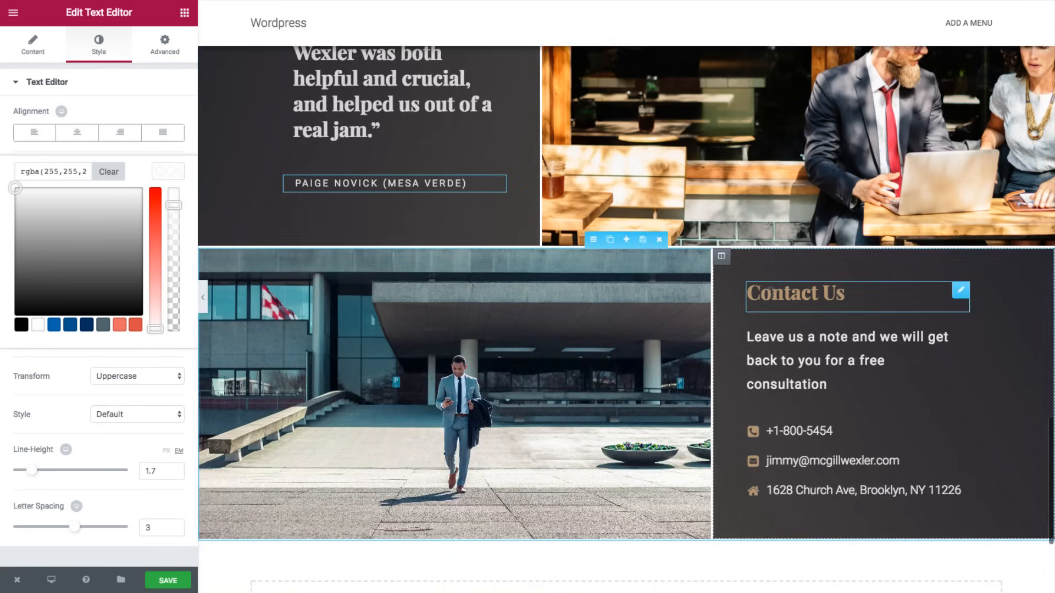
- Set the Contact Us heading's text colour to blue
click(824, 294)
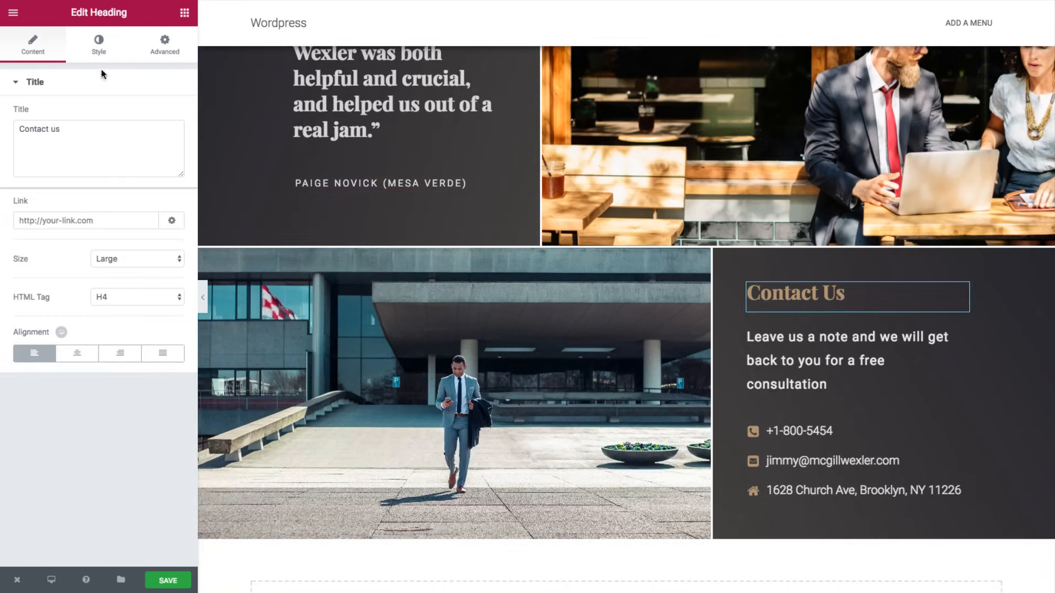
click(100, 44)
click(165, 115)
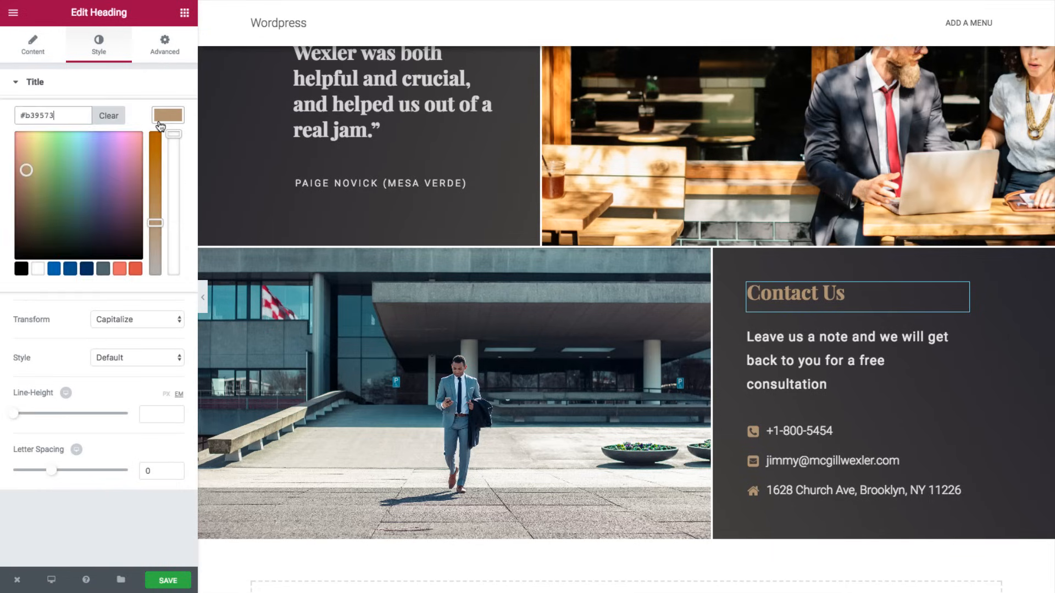
click(53, 268)
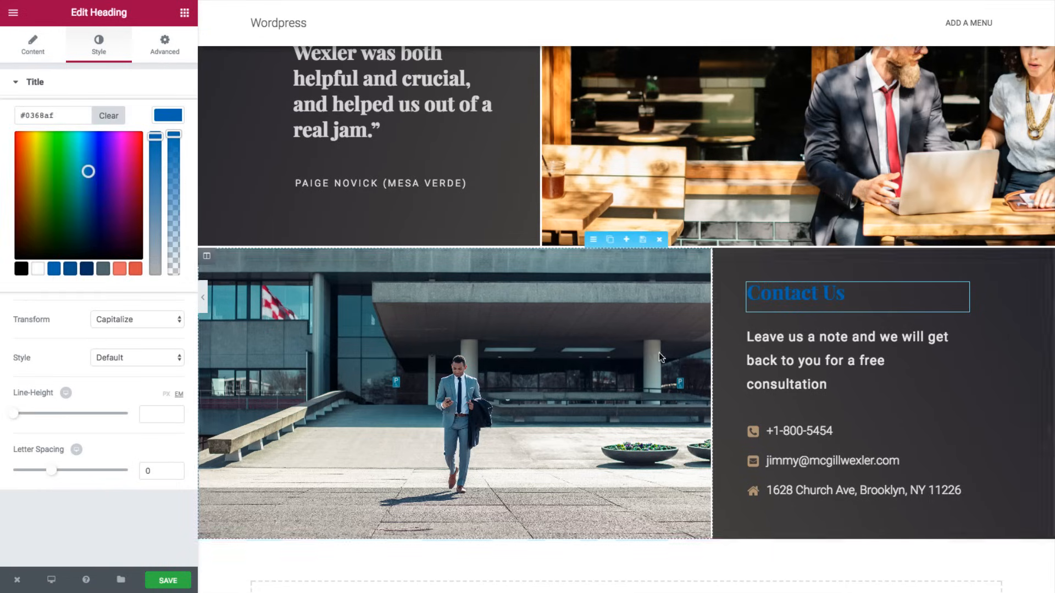
- Make the phone, e-mail and address icons in the contact list blue #0368af
click(780, 436)
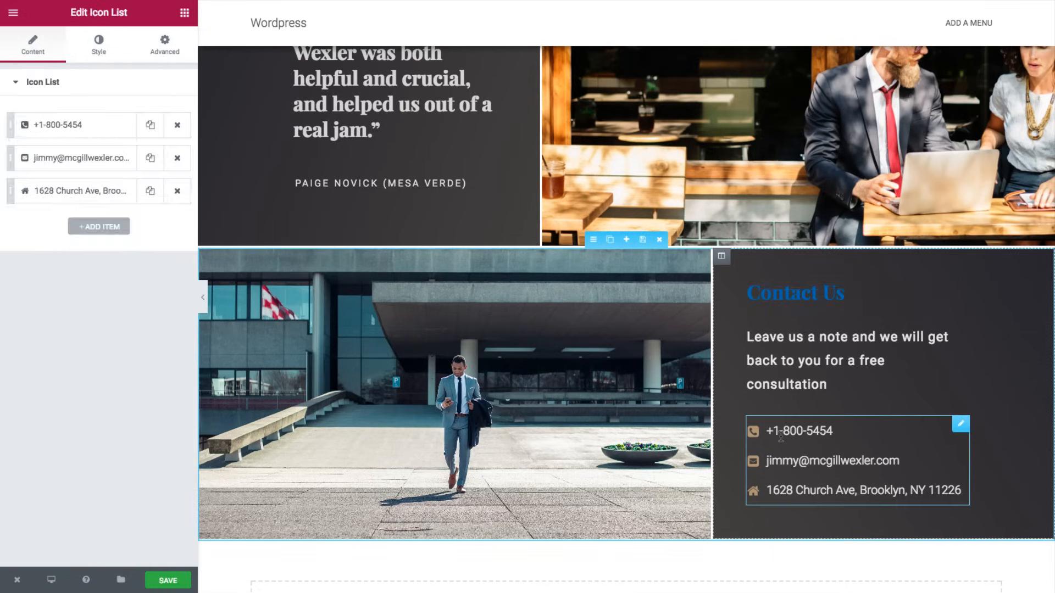
click(103, 46)
click(104, 256)
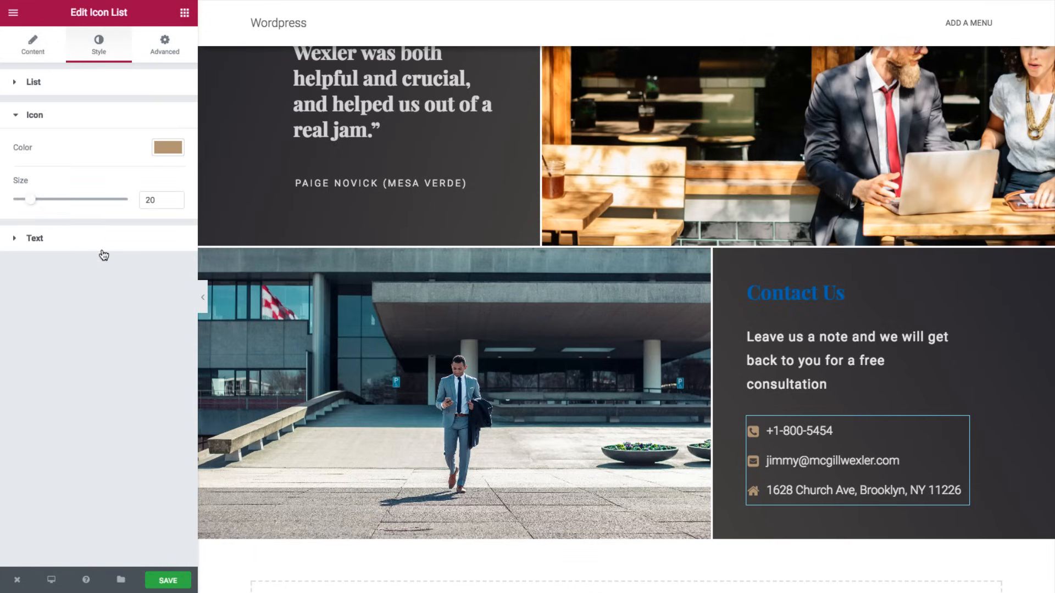
click(167, 147)
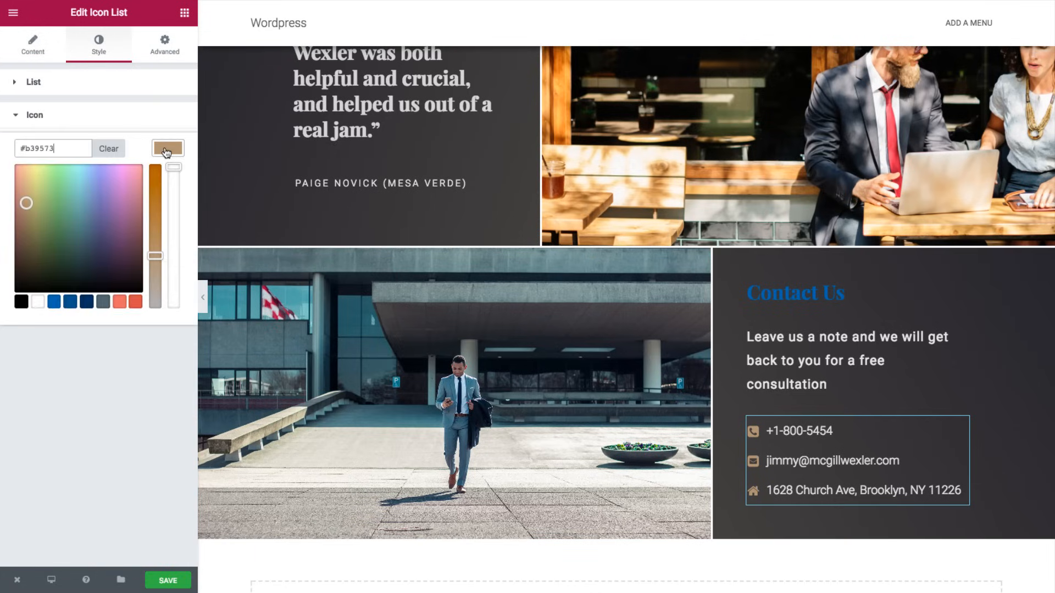
click(59, 304)
scroll(485, 318, down, 3)
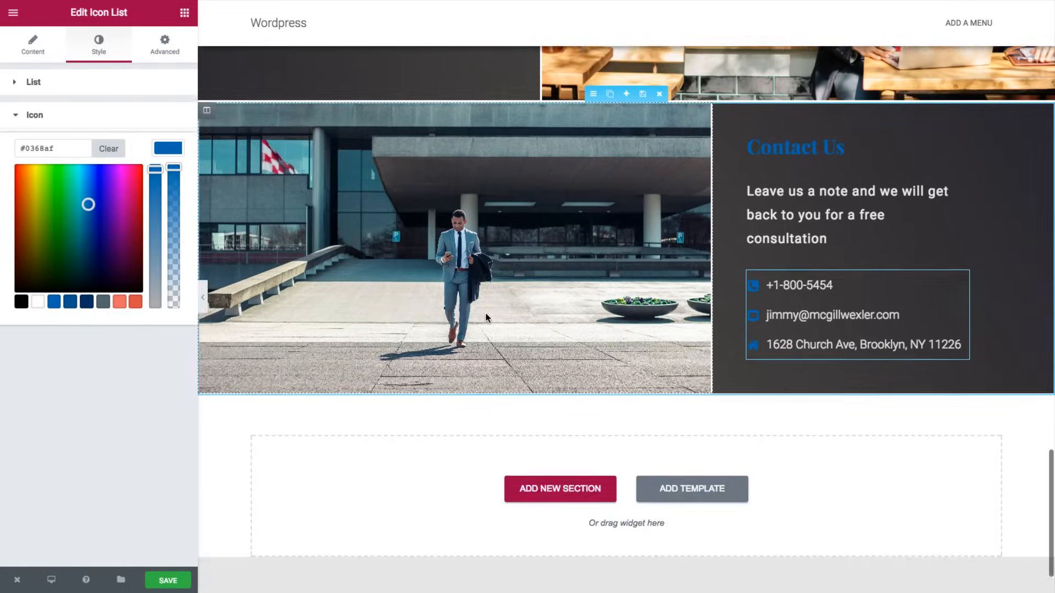
scroll(486, 317, up, 7)
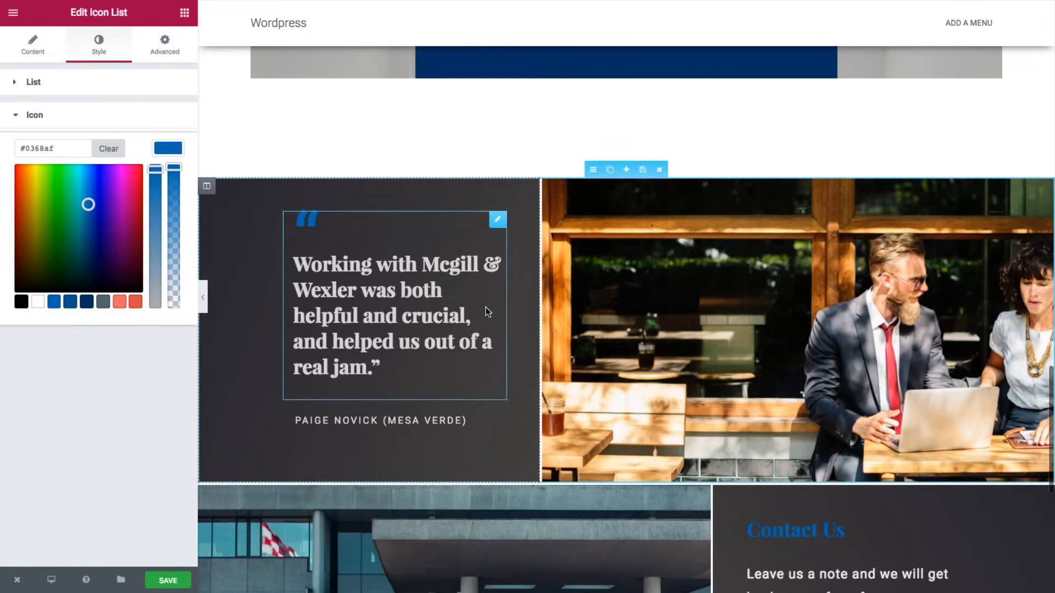
scroll(485, 311, up, 16)
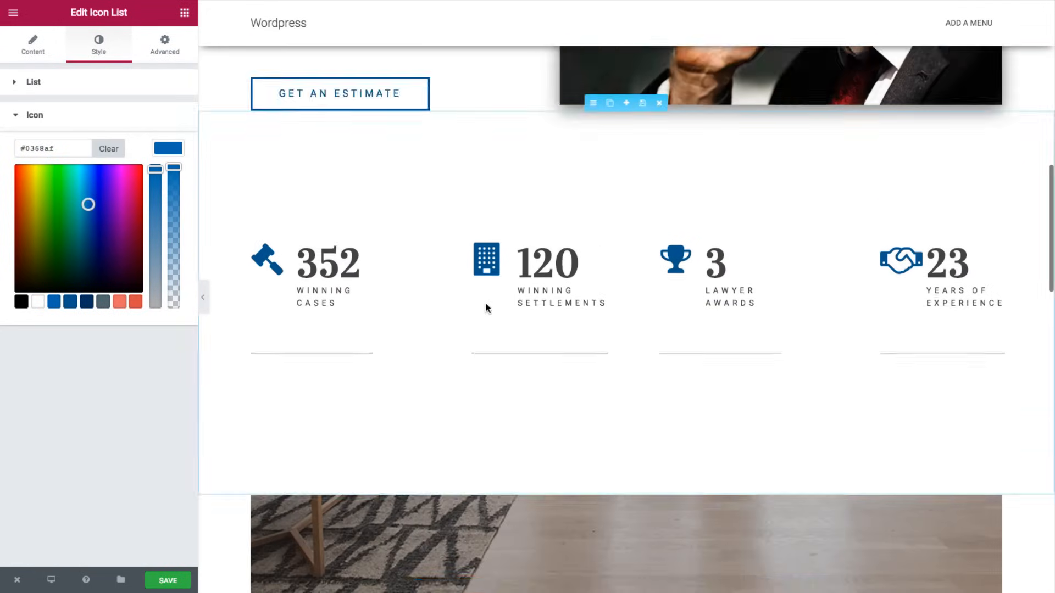
- Change the MCGILL & WEXLER hero title's font family to Lora
scroll(485, 307, up, 11)
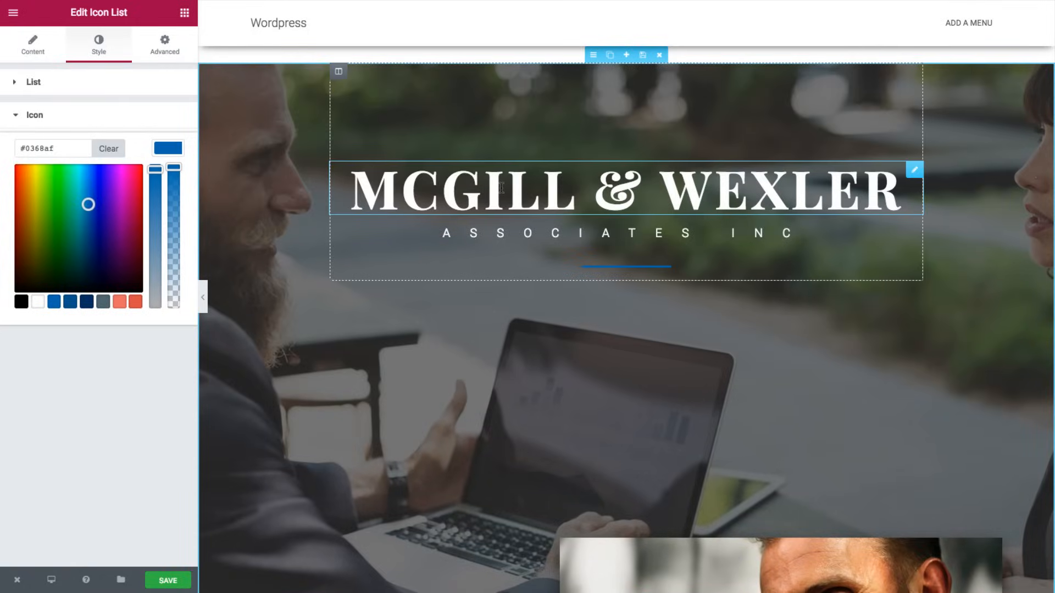
click(501, 188)
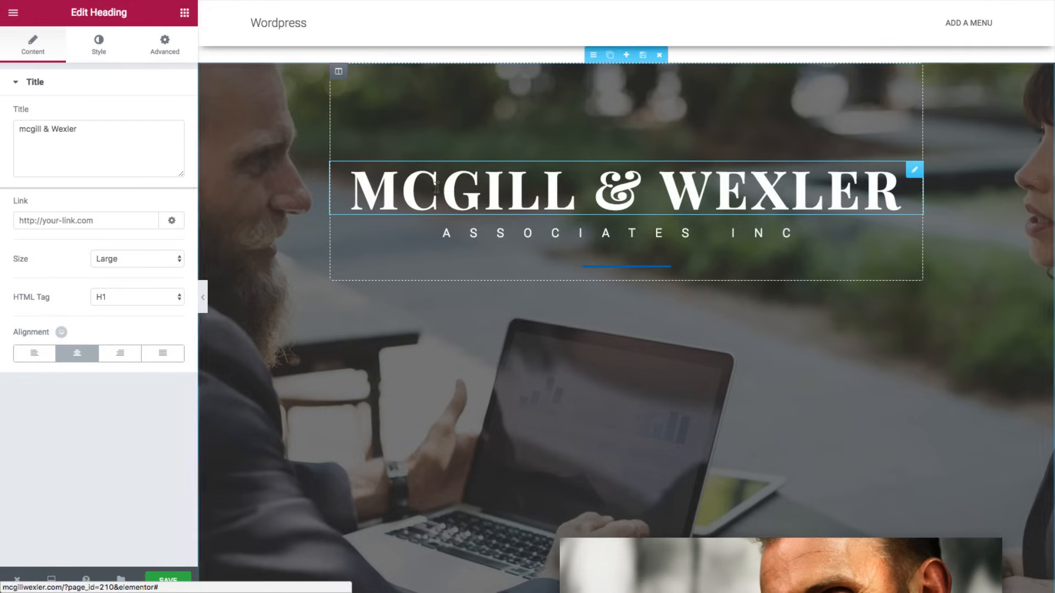
click(97, 44)
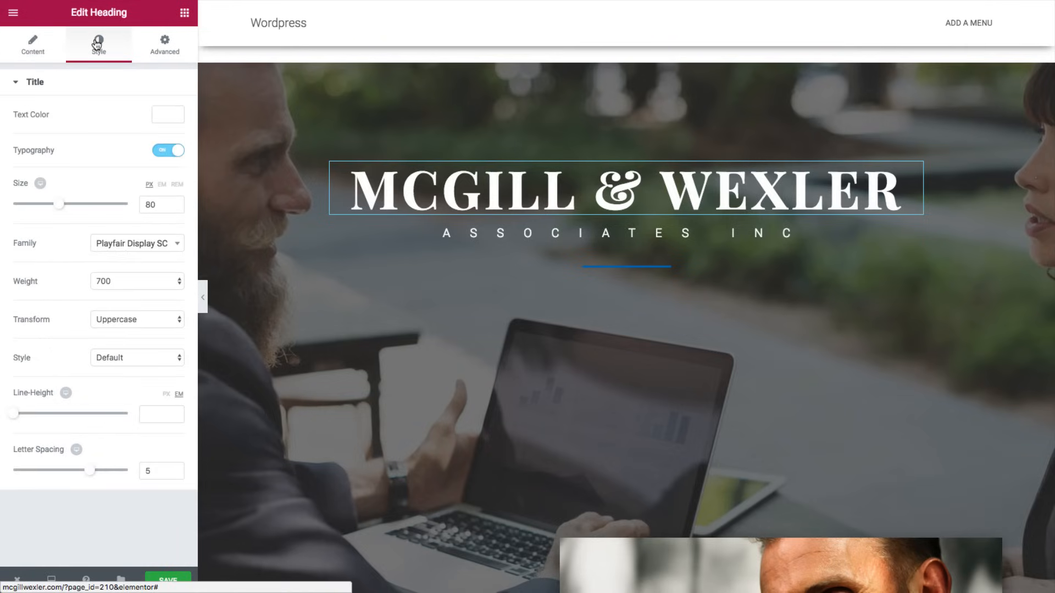
click(125, 244)
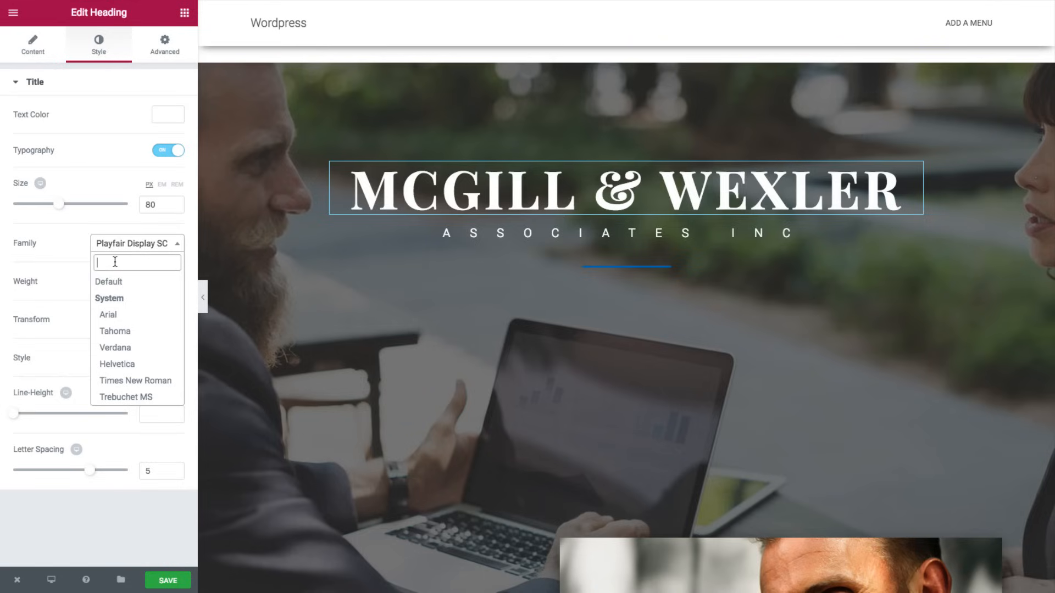
text(lora)
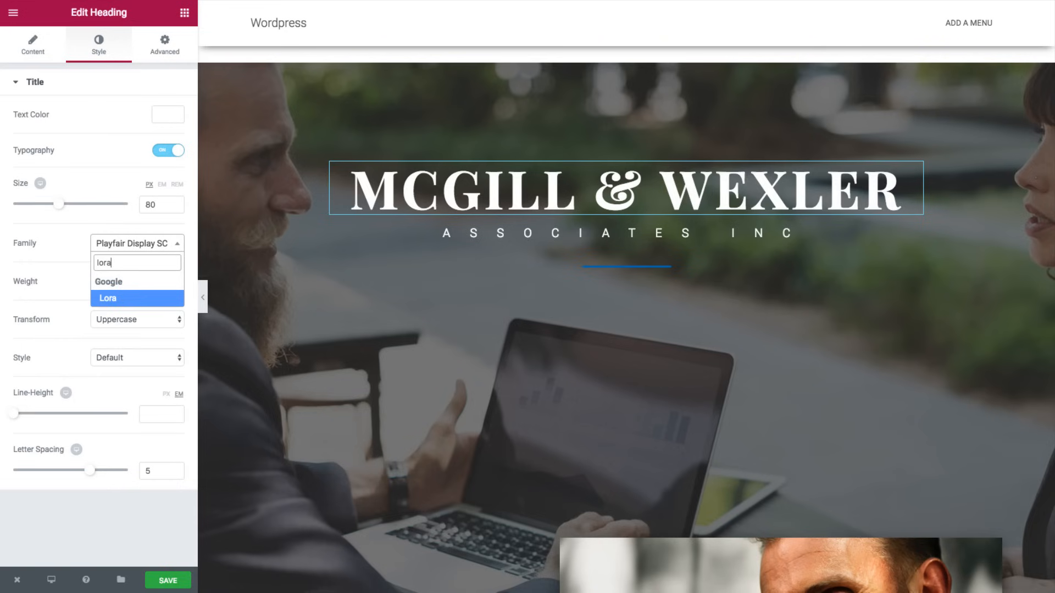
click(117, 297)
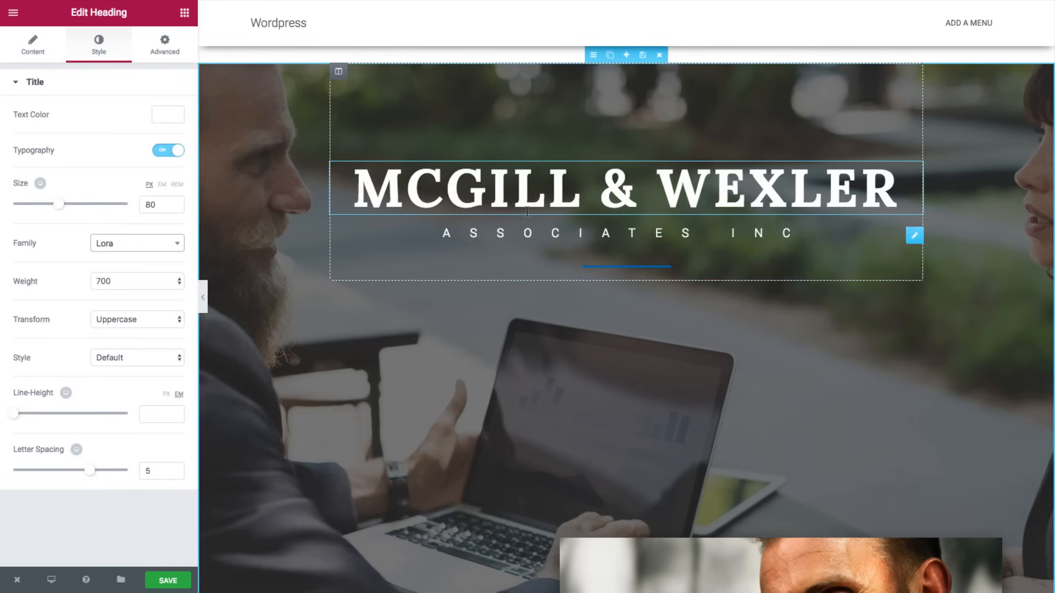
- Switch the About Us heading's font family to Lora
scroll(518, 230, down, 7)
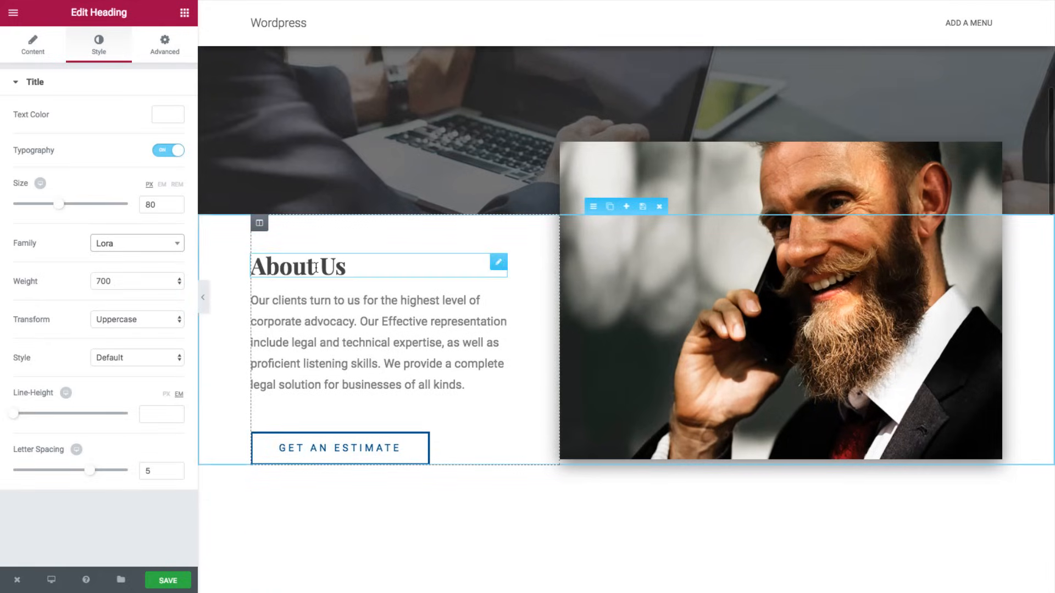
click(316, 268)
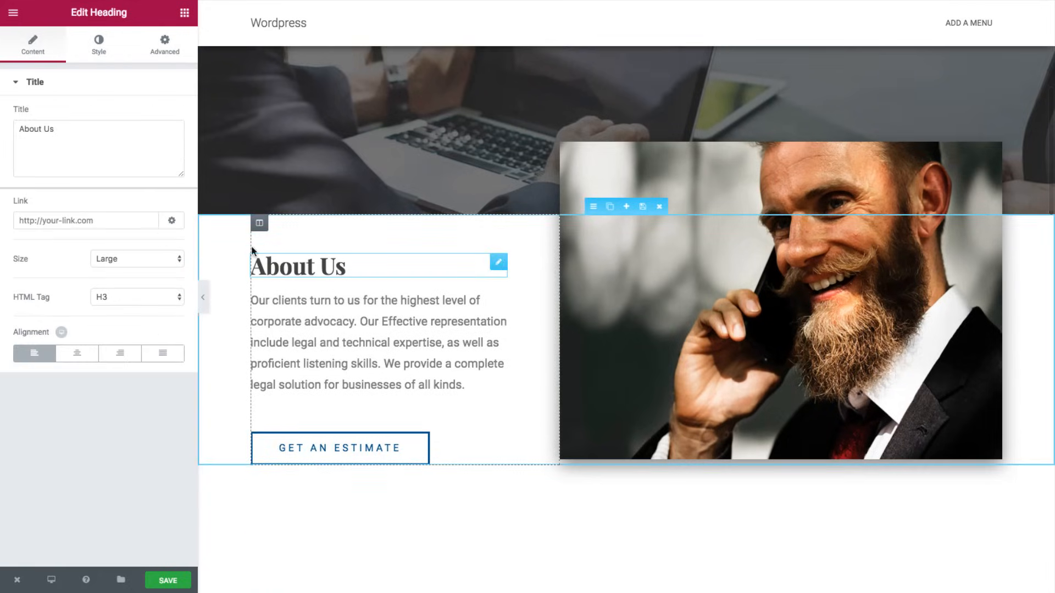
click(98, 42)
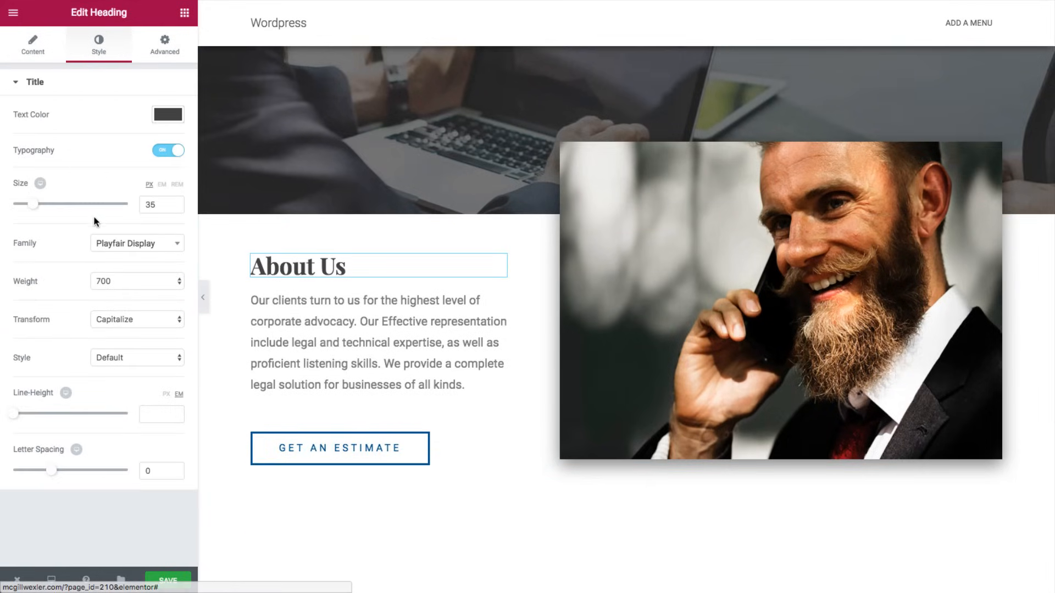
click(114, 241)
text(lora)
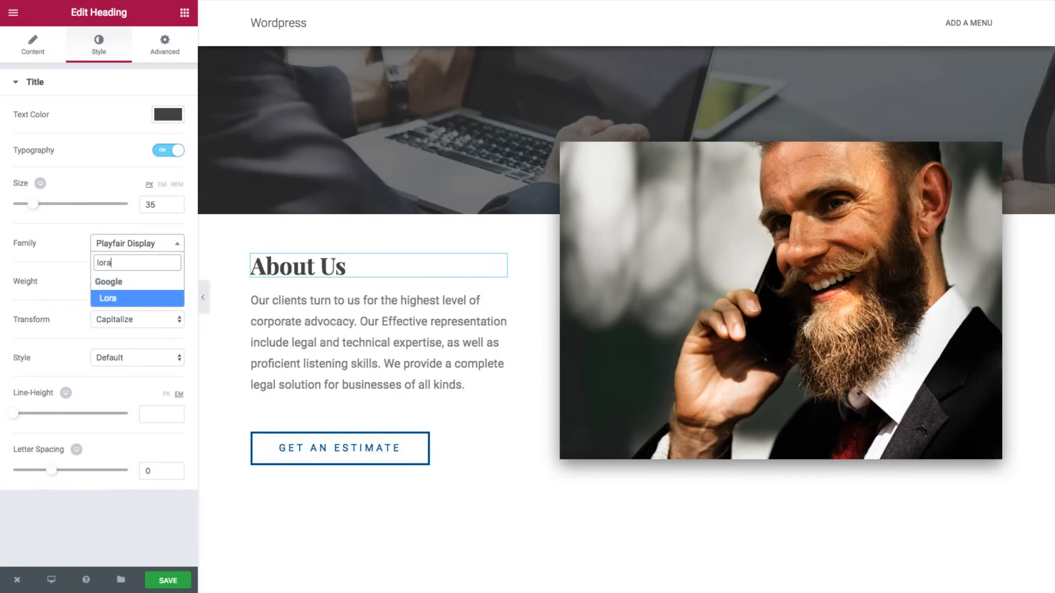
click(124, 300)
- Set the Areas Of Focus heading's font to Lora
scroll(414, 267, down, 9)
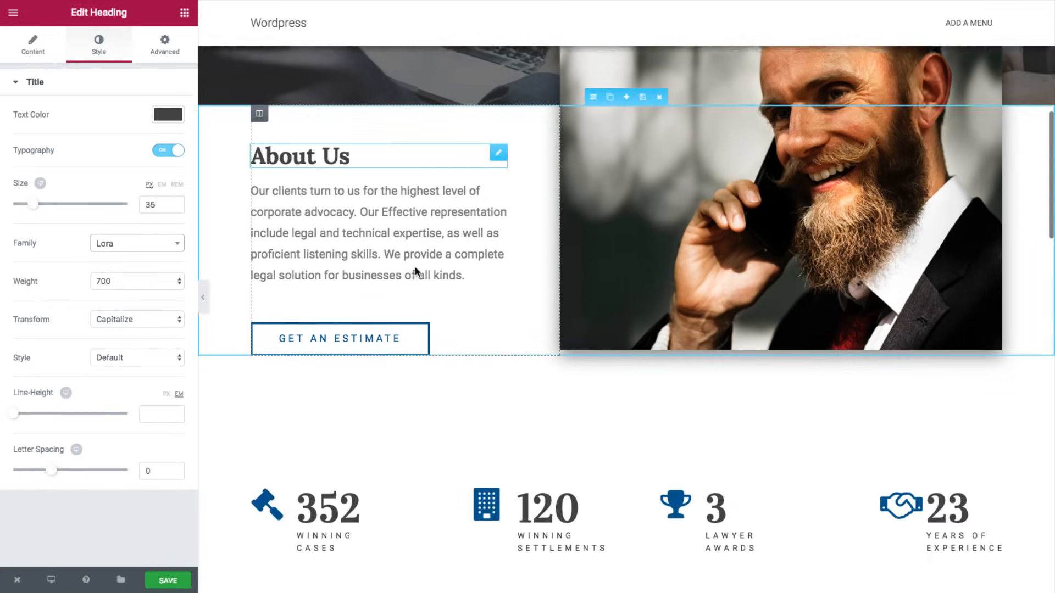
scroll(418, 271, down, 2)
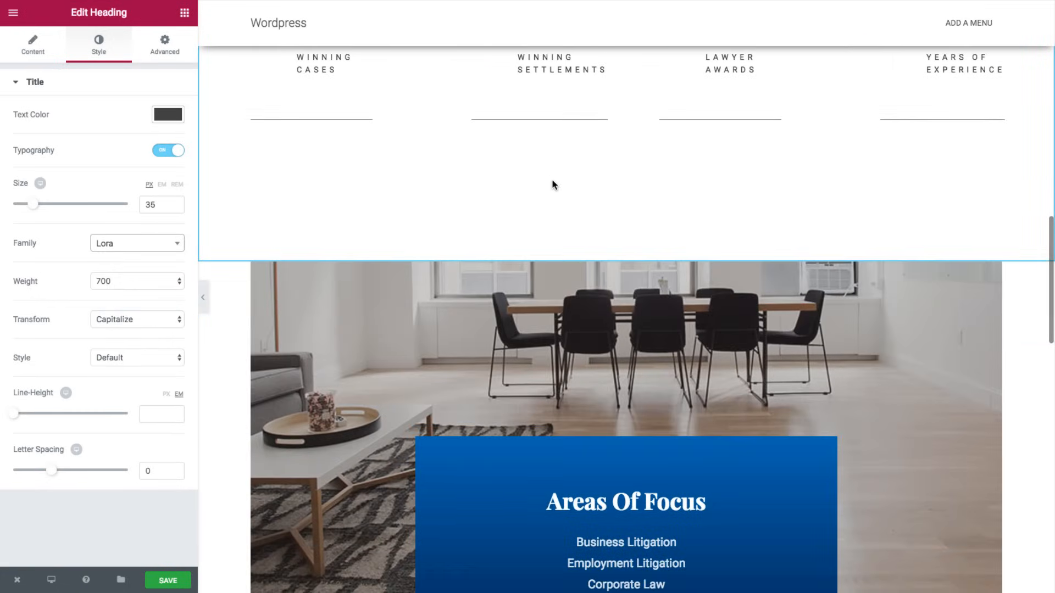
scroll(555, 197, down, 3)
click(626, 299)
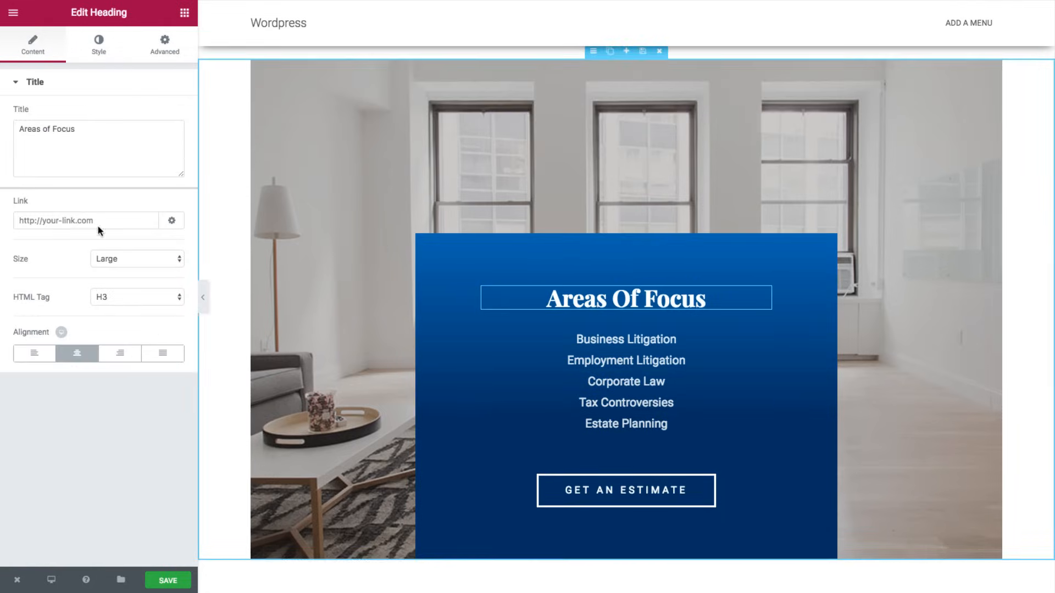
click(100, 45)
click(120, 249)
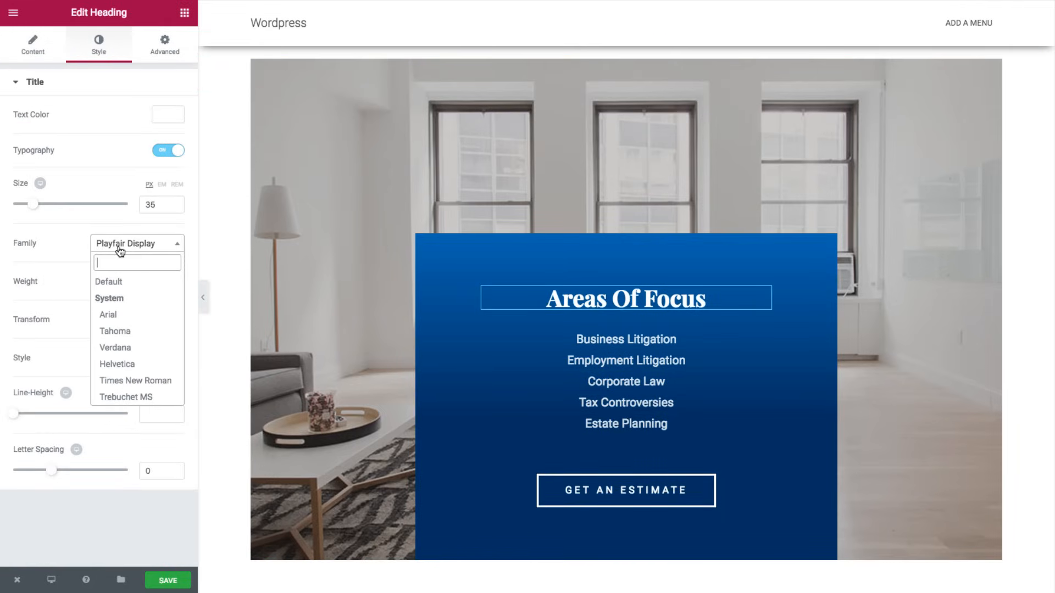
text(lora)
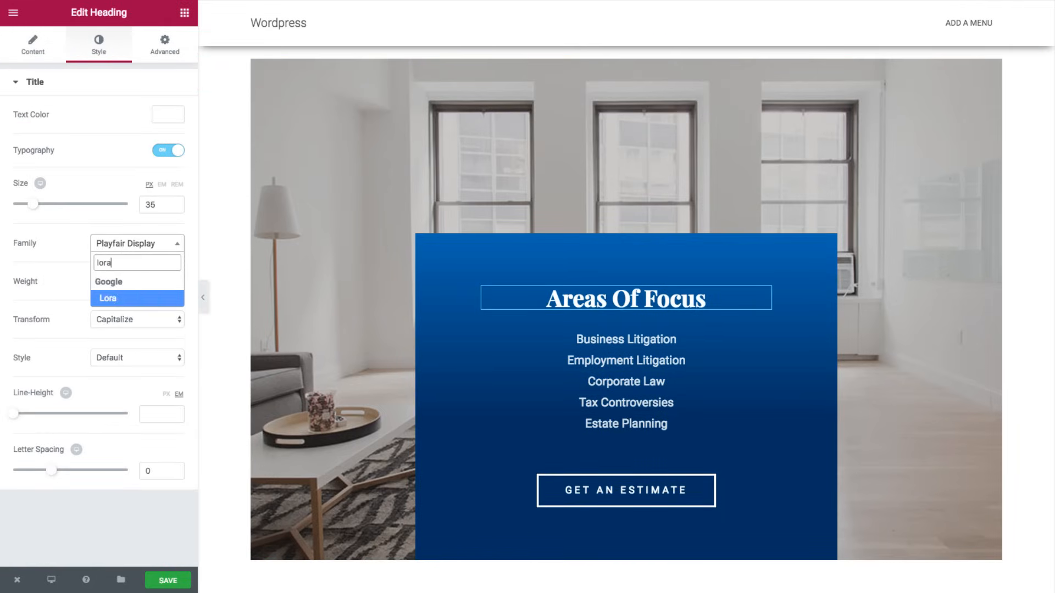
click(107, 293)
- Apply the Lora font to the Contact Us heading
scroll(608, 259, down, 8)
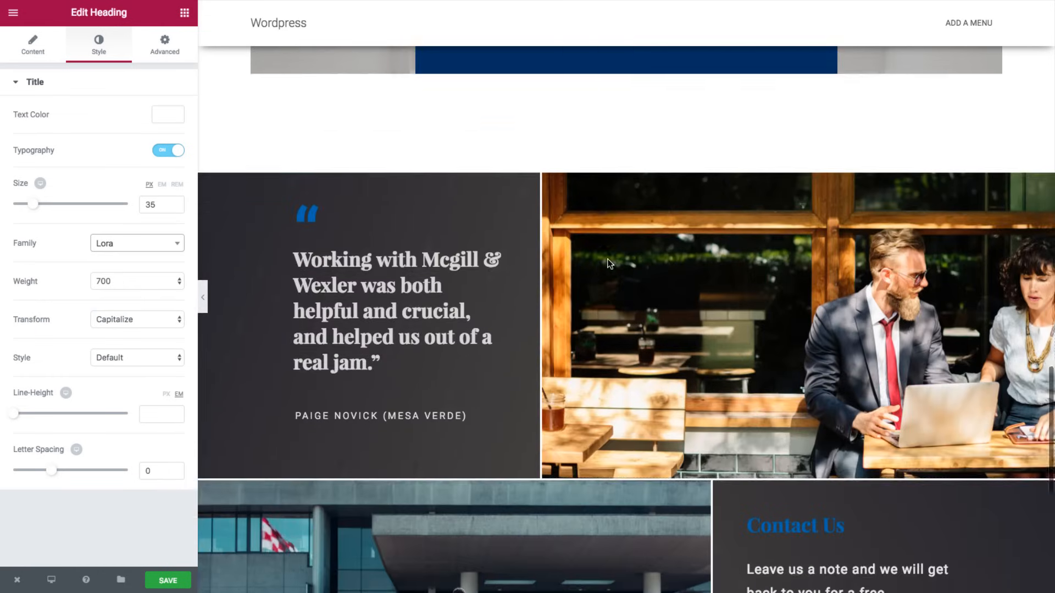
scroll(610, 263, down, 4)
scroll(410, 159, up, 1)
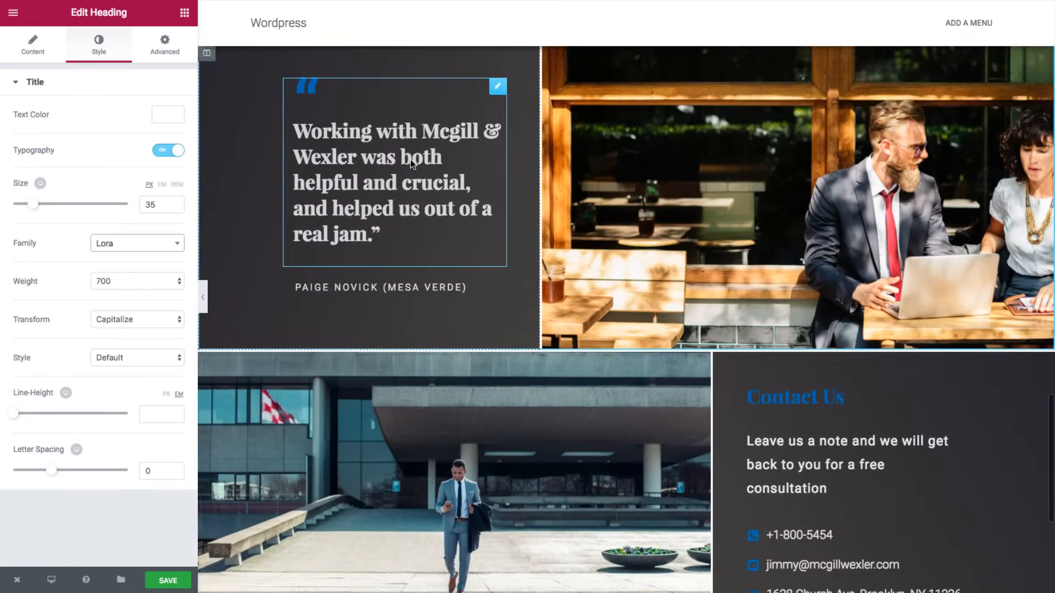
scroll(737, 250, down, 2)
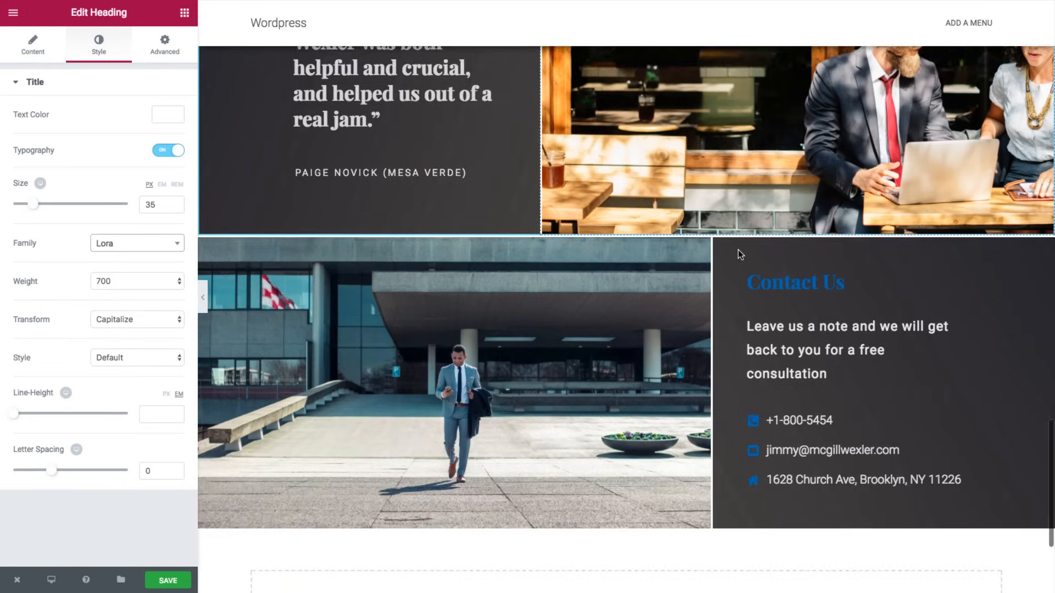
click(780, 247)
click(99, 47)
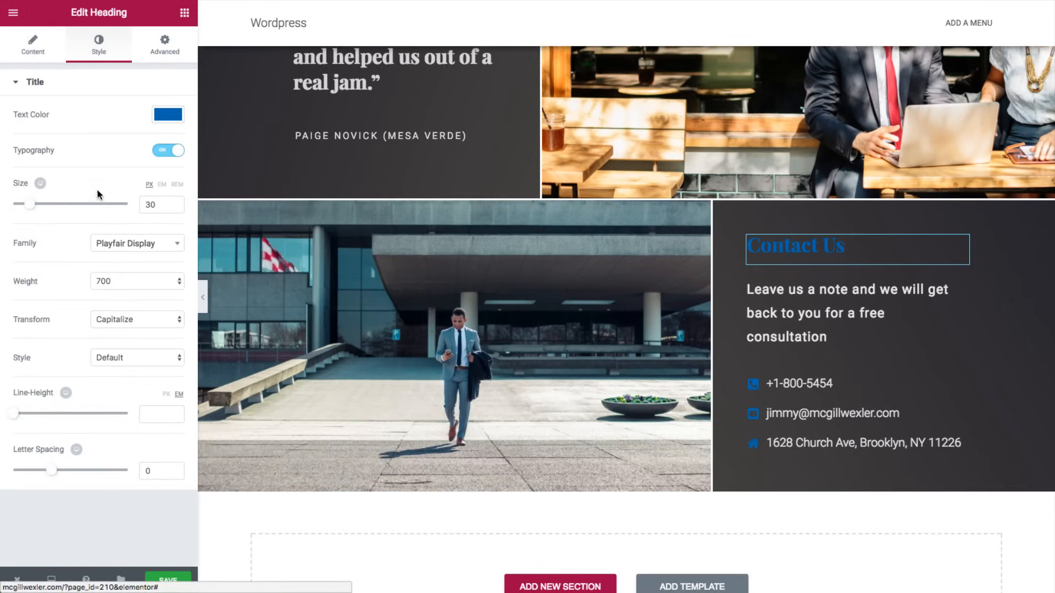
click(115, 243)
text(lora)
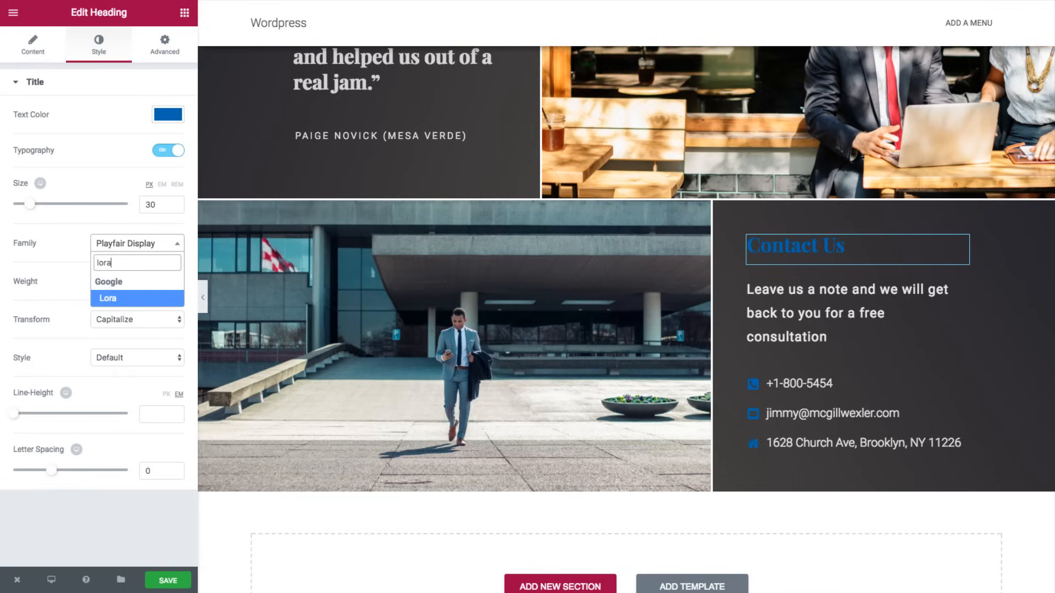
click(124, 300)
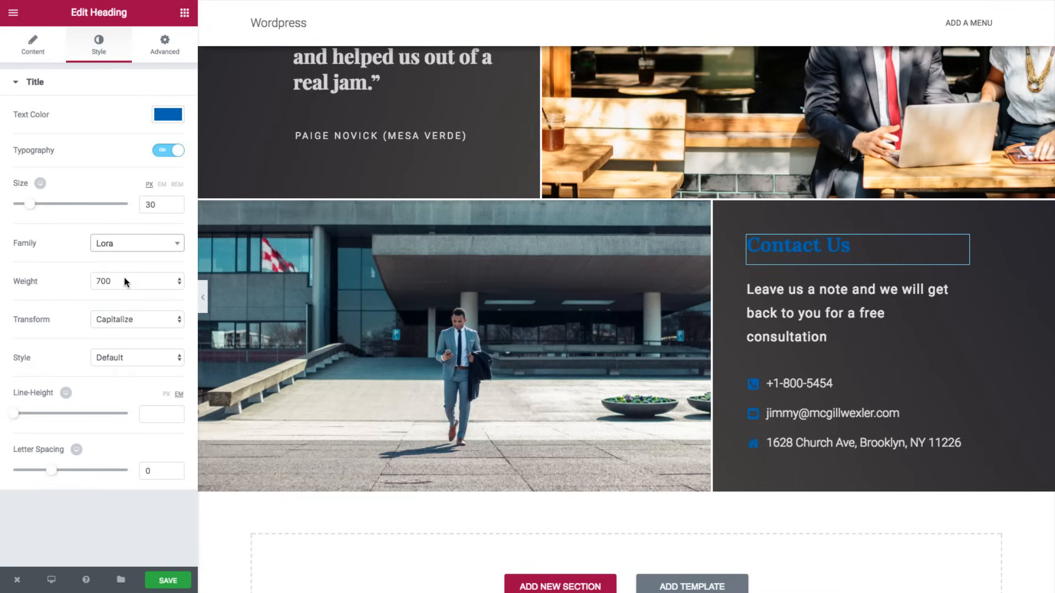
click(202, 300)
scroll(313, 297, up, 10)
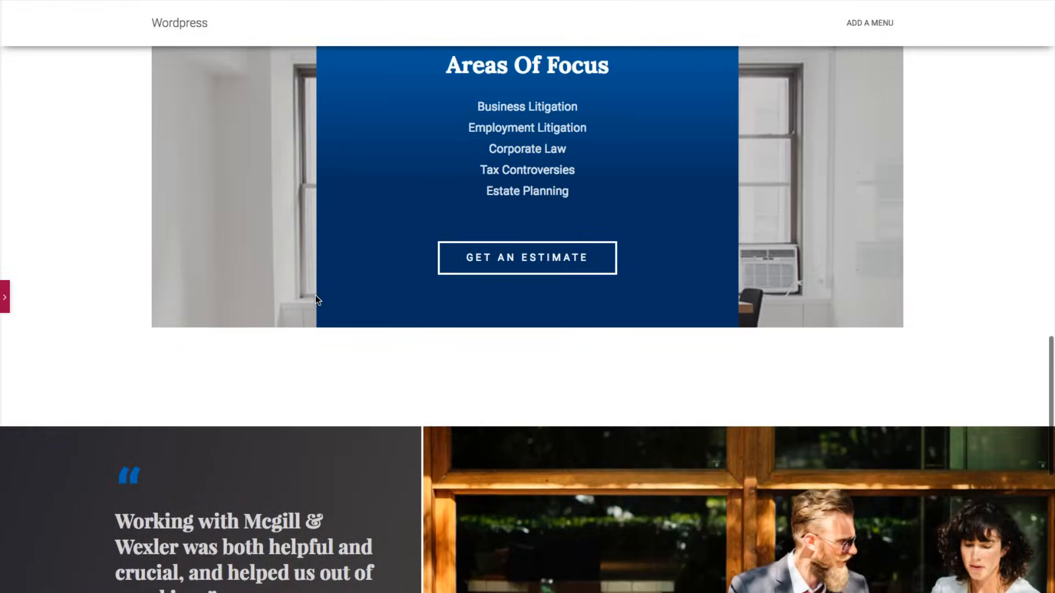
scroll(315, 295, up, 15)
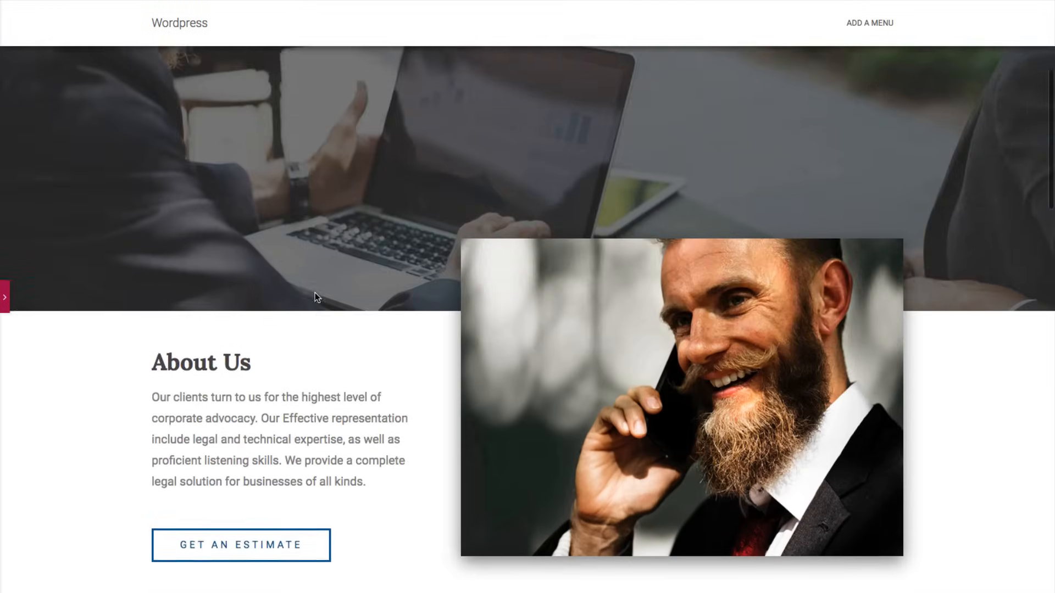
scroll(318, 301, down, 5)
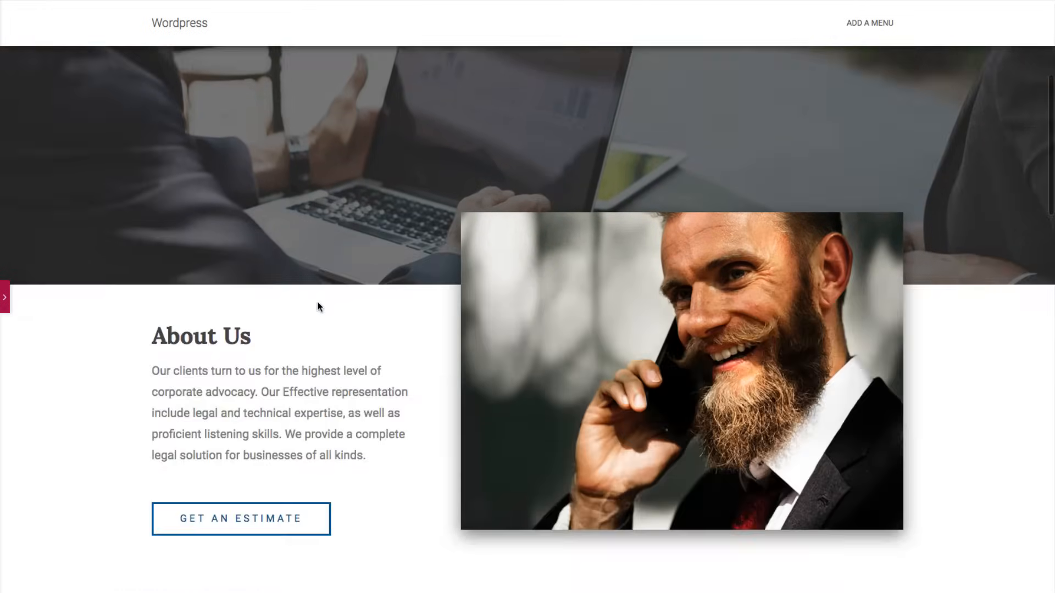
scroll(318, 301, up, 5)
scroll(319, 298, down, 3)
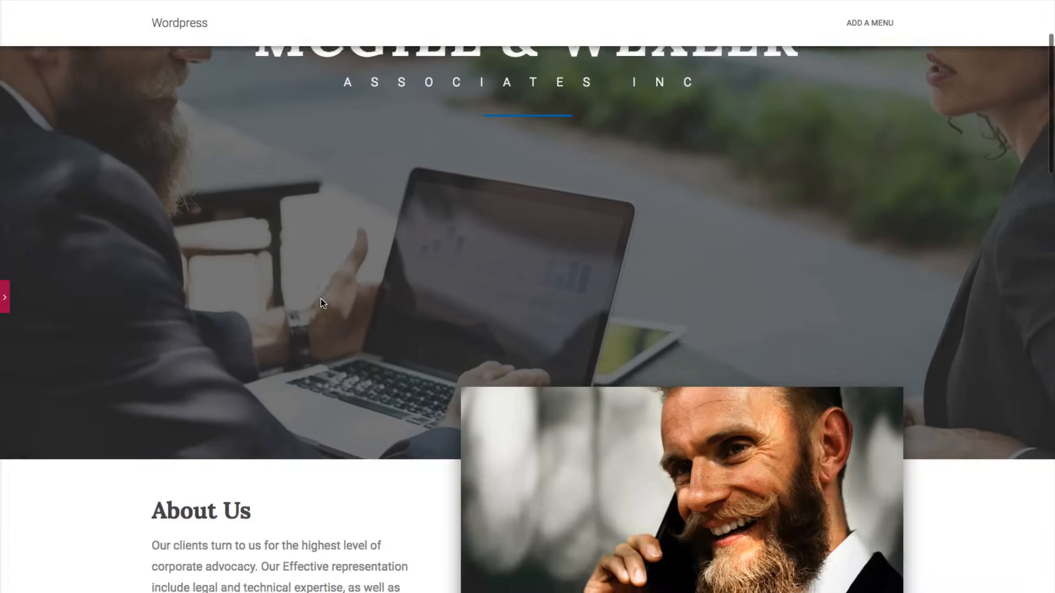
scroll(321, 299, up, 3)
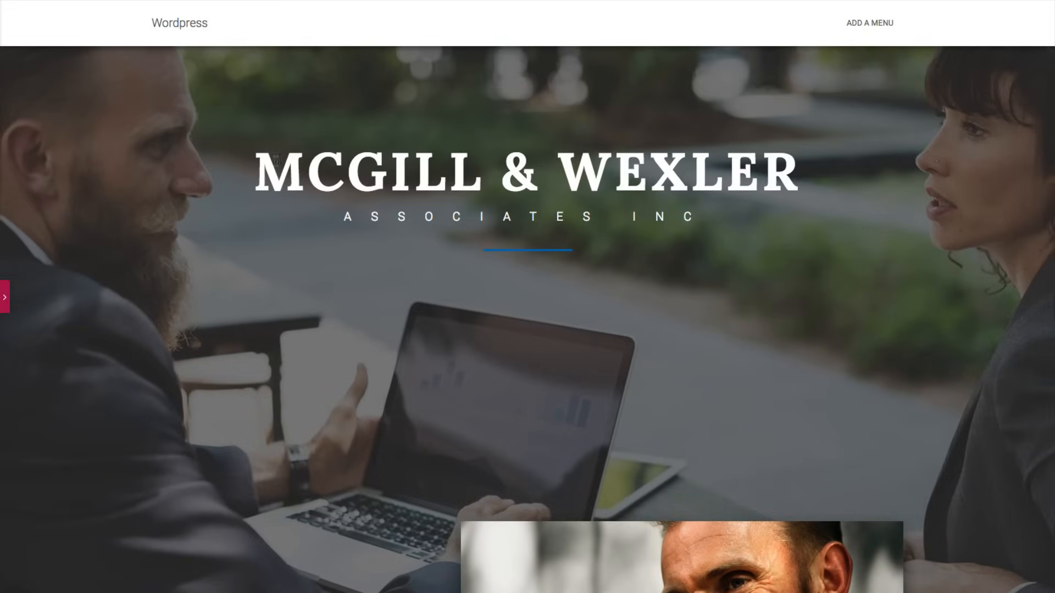
scroll(308, 266, down, 5)
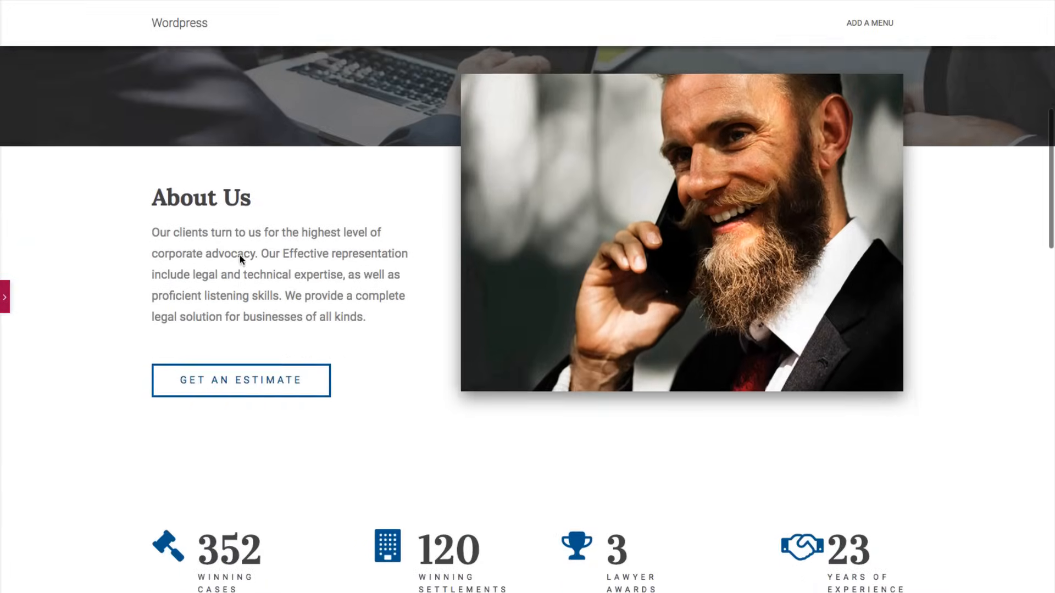
scroll(414, 252, down, 10)
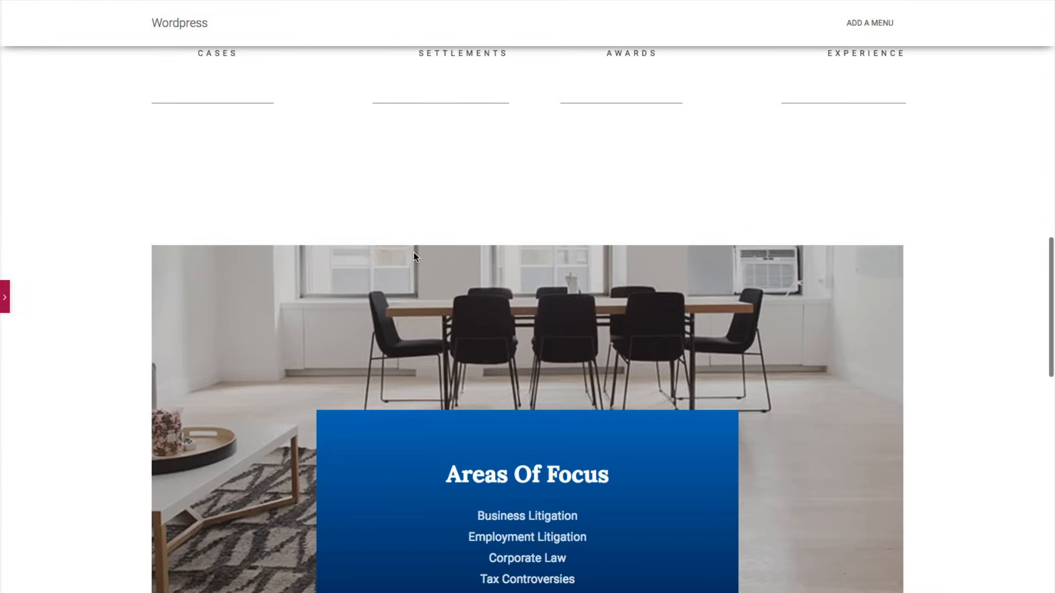
scroll(414, 253, down, 3)
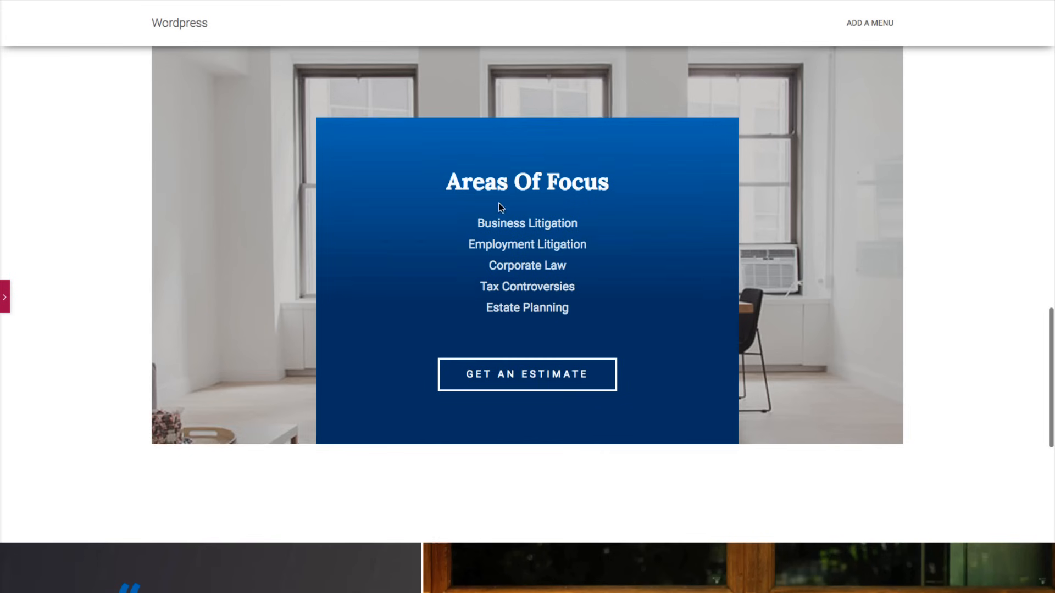
scroll(488, 163, down, 10)
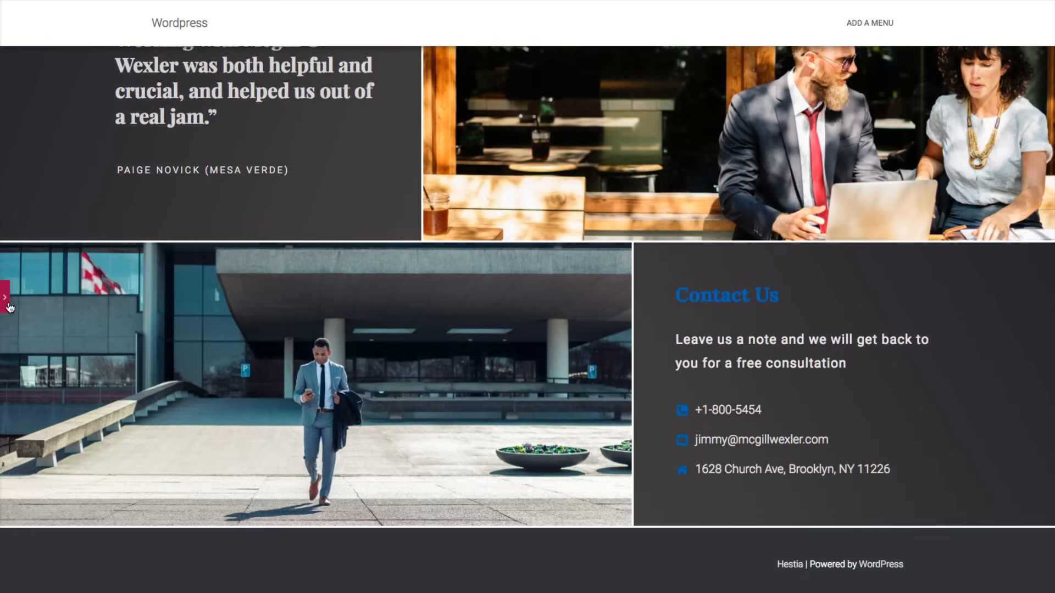
scroll(190, 265, up, 6)
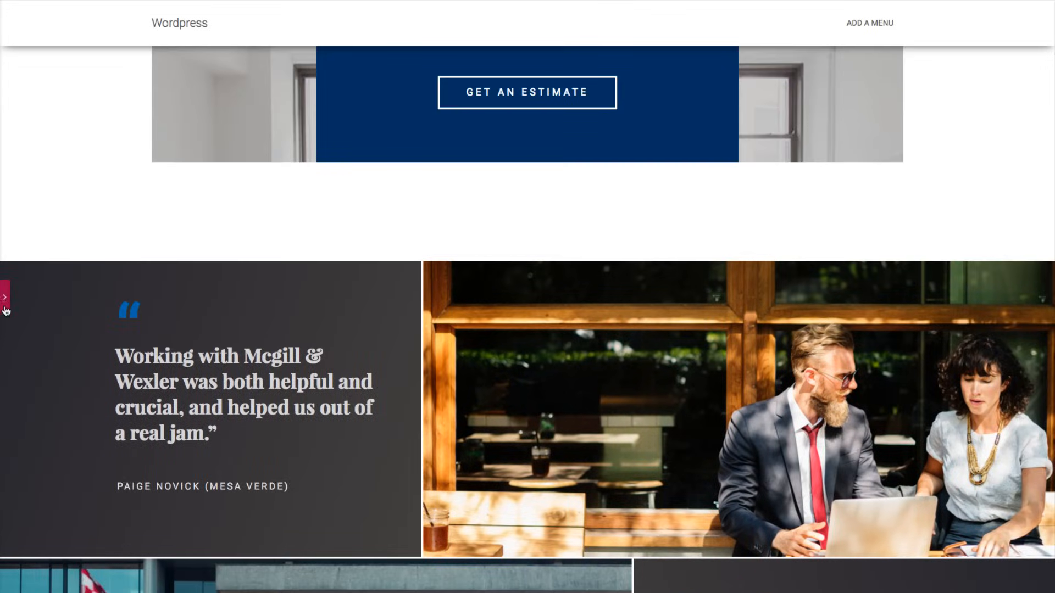
click(5, 306)
scroll(646, 304, up, 8)
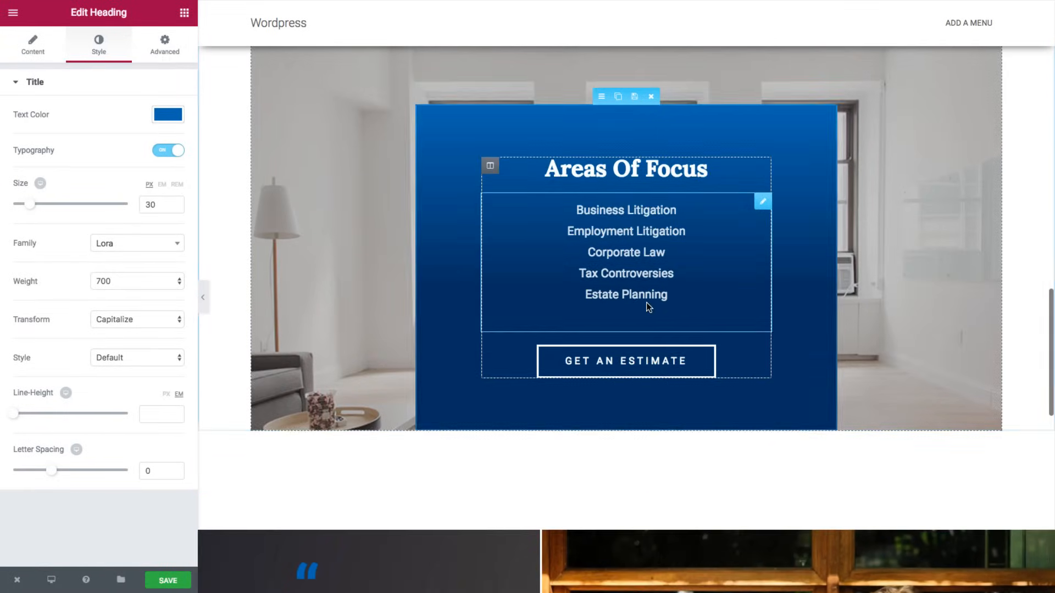
scroll(645, 301, up, 10)
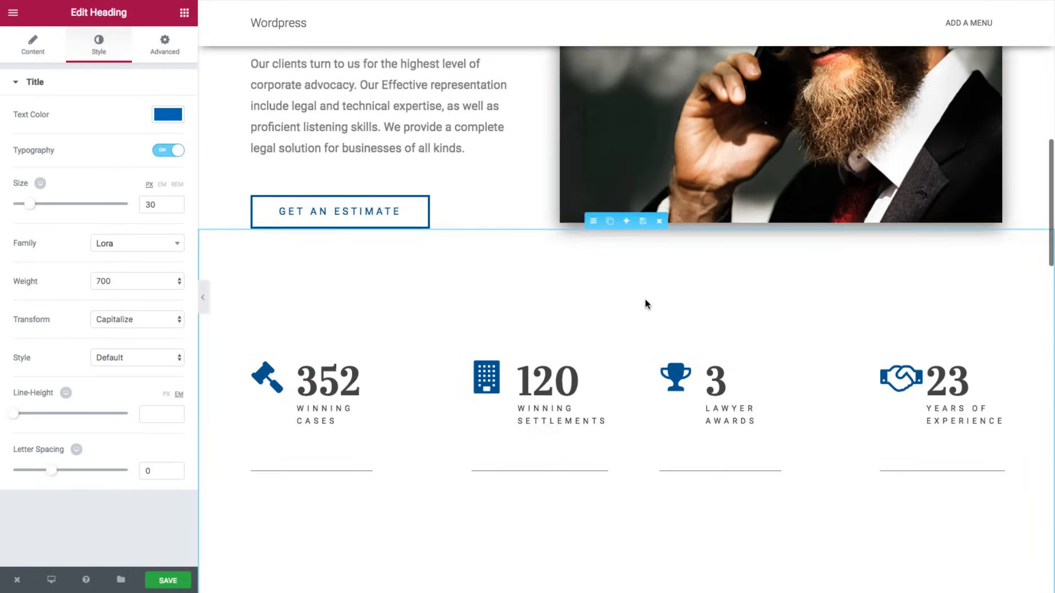
scroll(645, 299, up, 8)
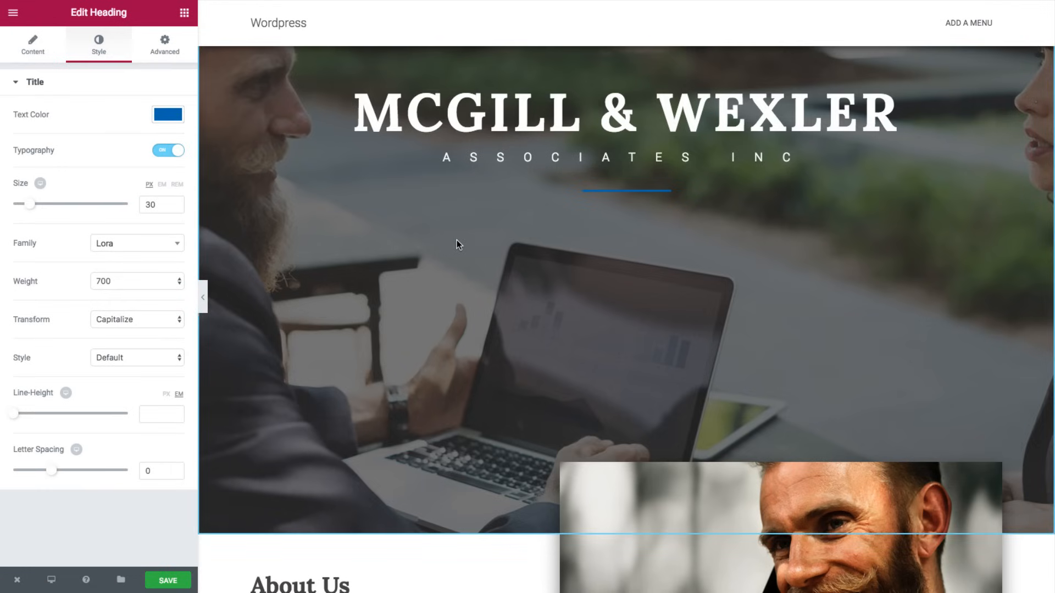
scroll(476, 241, down, 2)
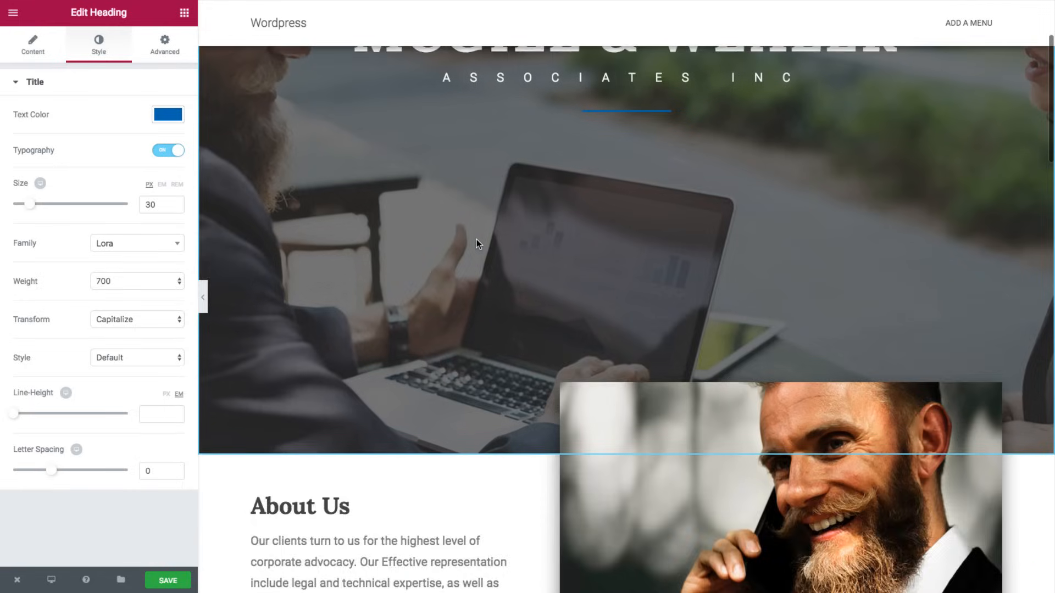
scroll(477, 242, up, 3)
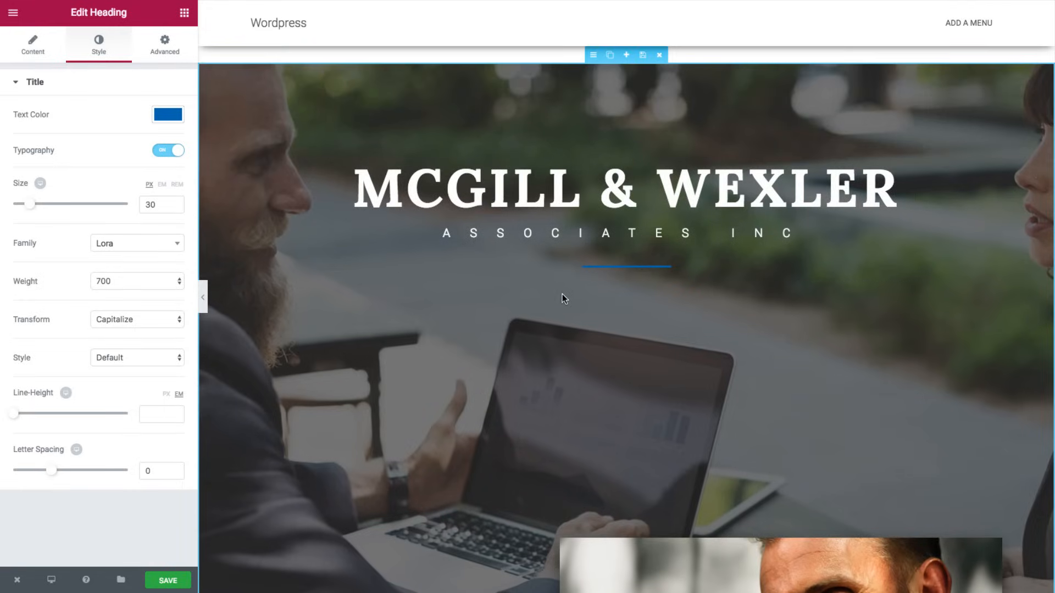
scroll(562, 294, down, 1)
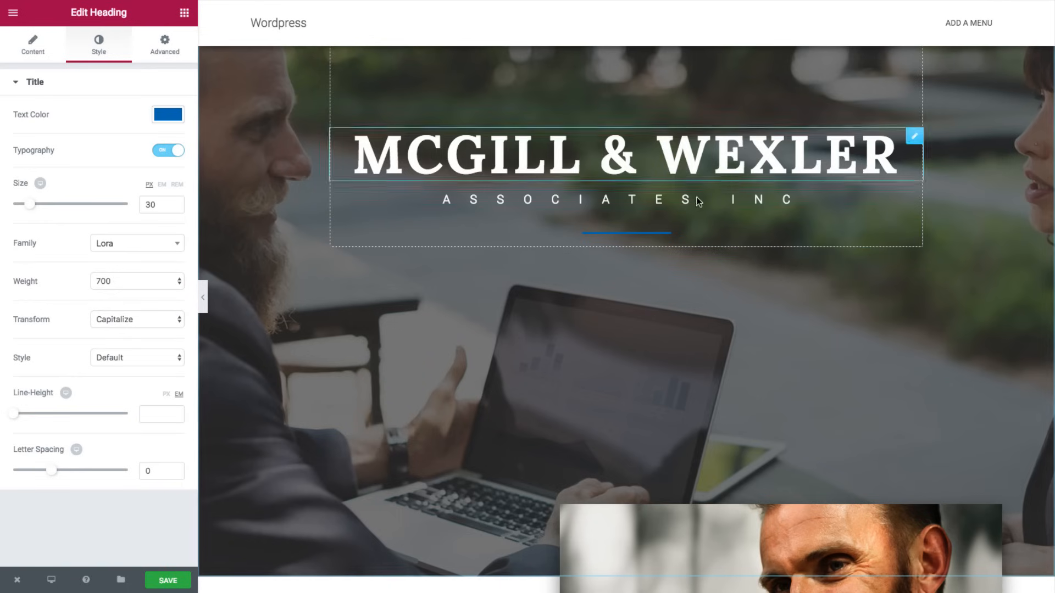
scroll(678, 215, down, 3)
scroll(681, 213, down, 8)
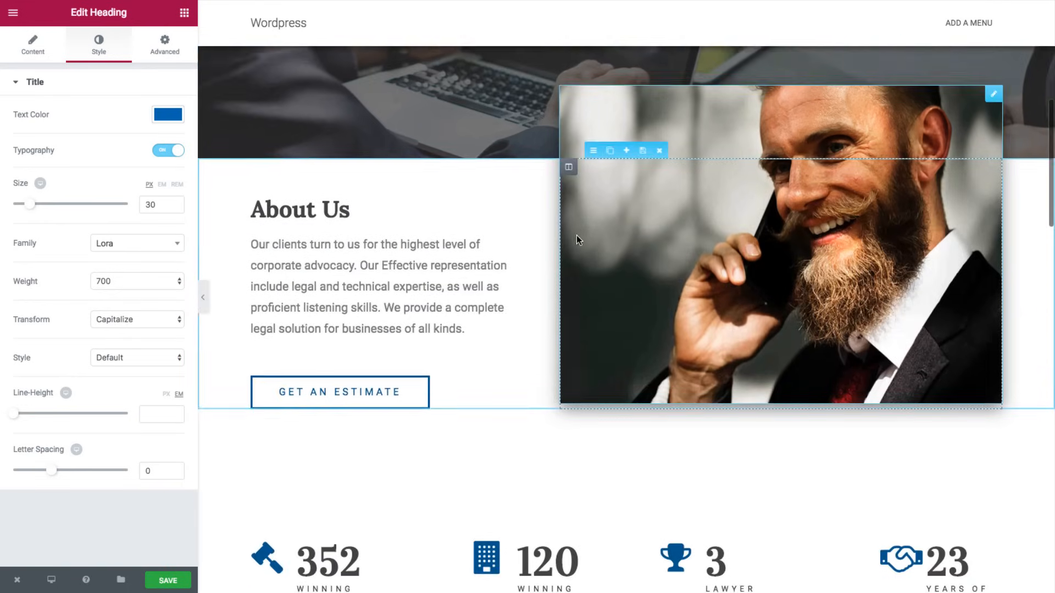
scroll(577, 235, down, 8)
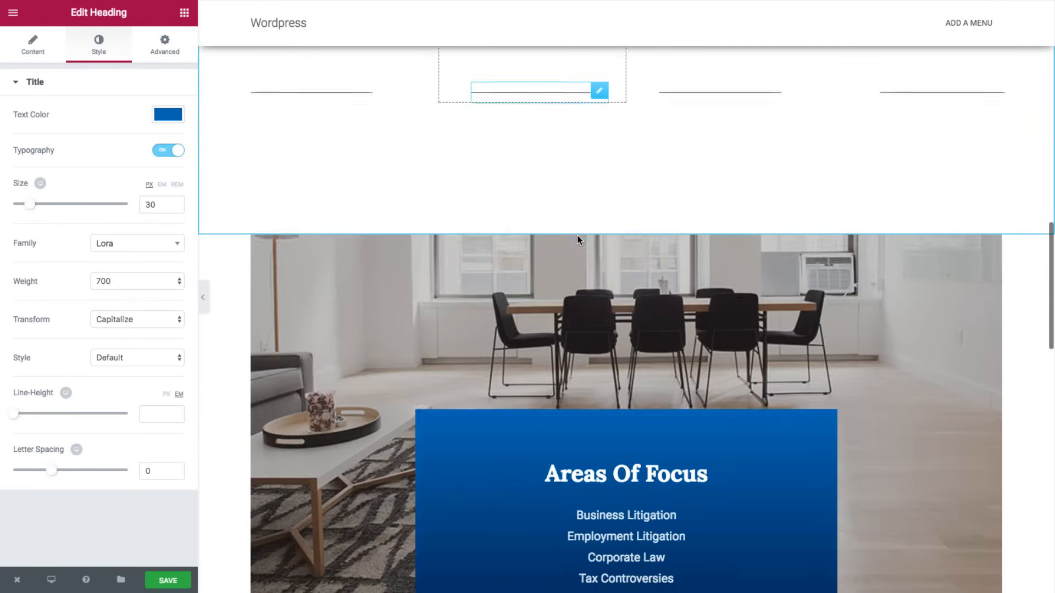
scroll(577, 235, up, 11)
scroll(576, 240, up, 5)
scroll(575, 239, down, 2)
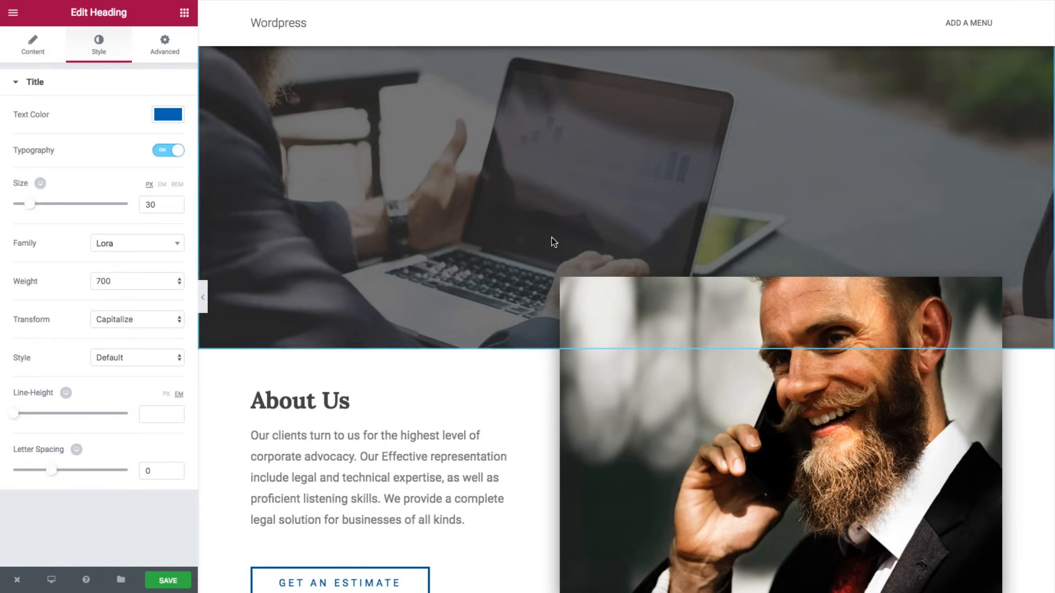
- Give the About Us and Areas Of Focus sections CSS IDs 'about' and 'services'
click(591, 341)
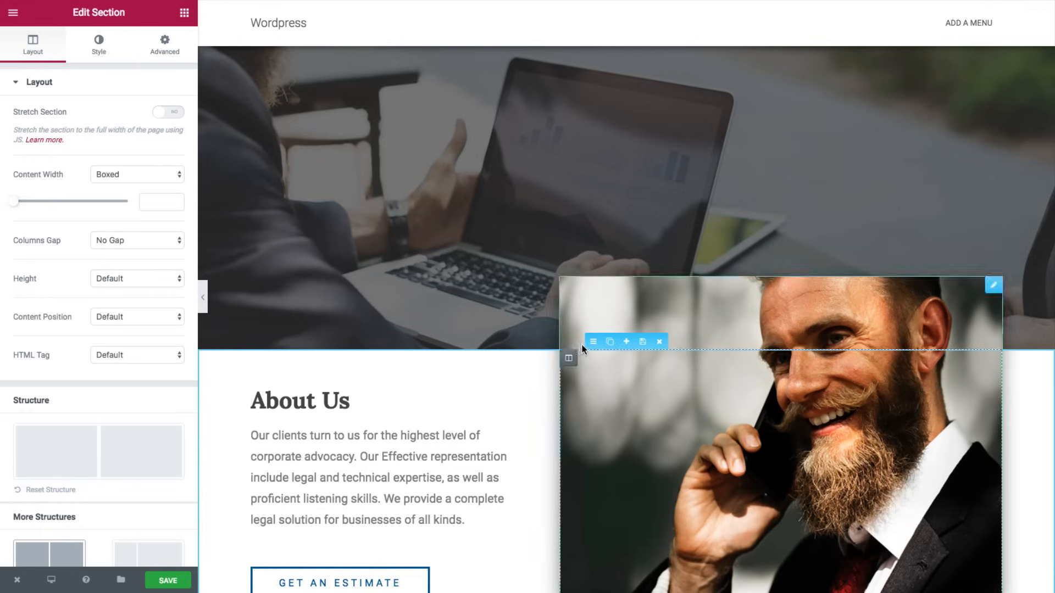
click(159, 45)
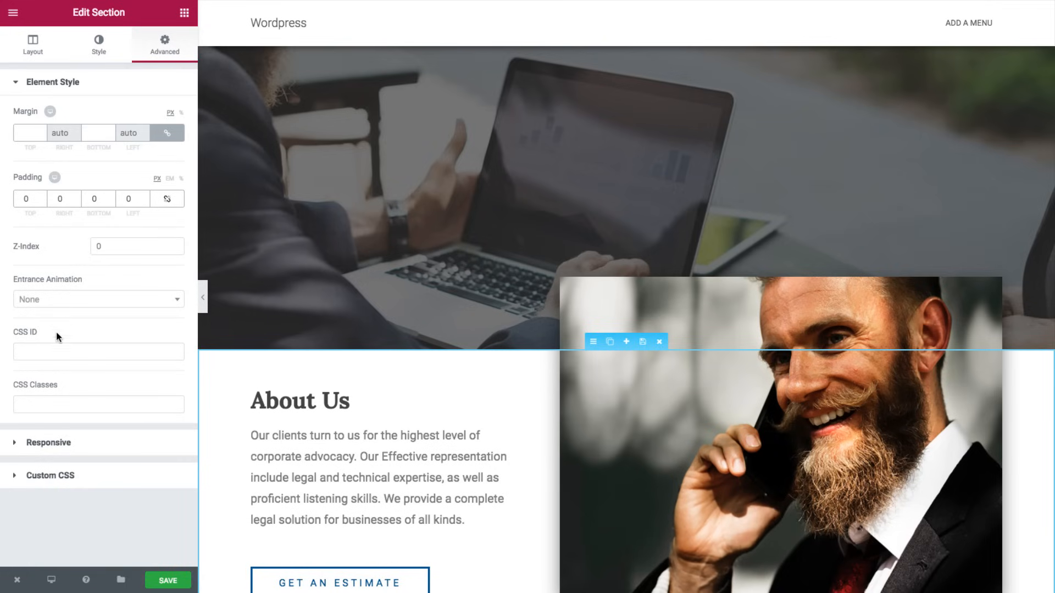
click(56, 350)
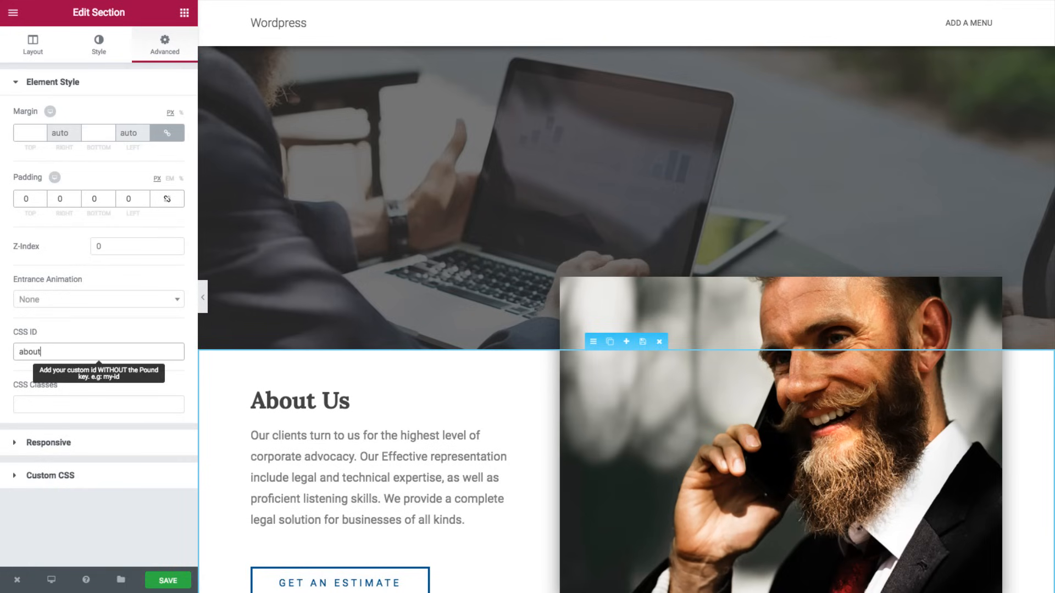
scroll(660, 301, down, 5)
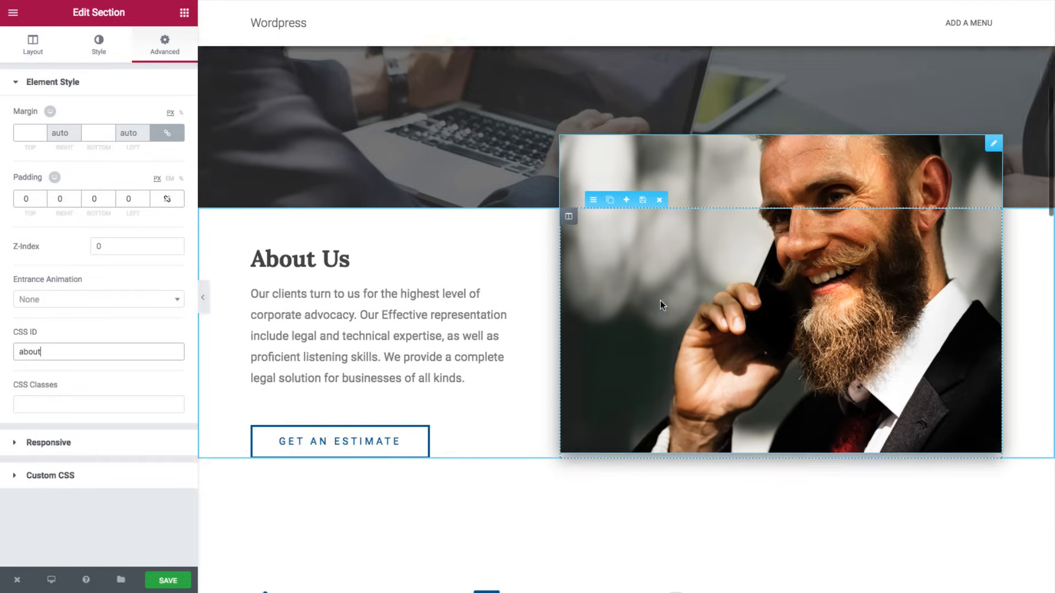
scroll(660, 304, down, 10)
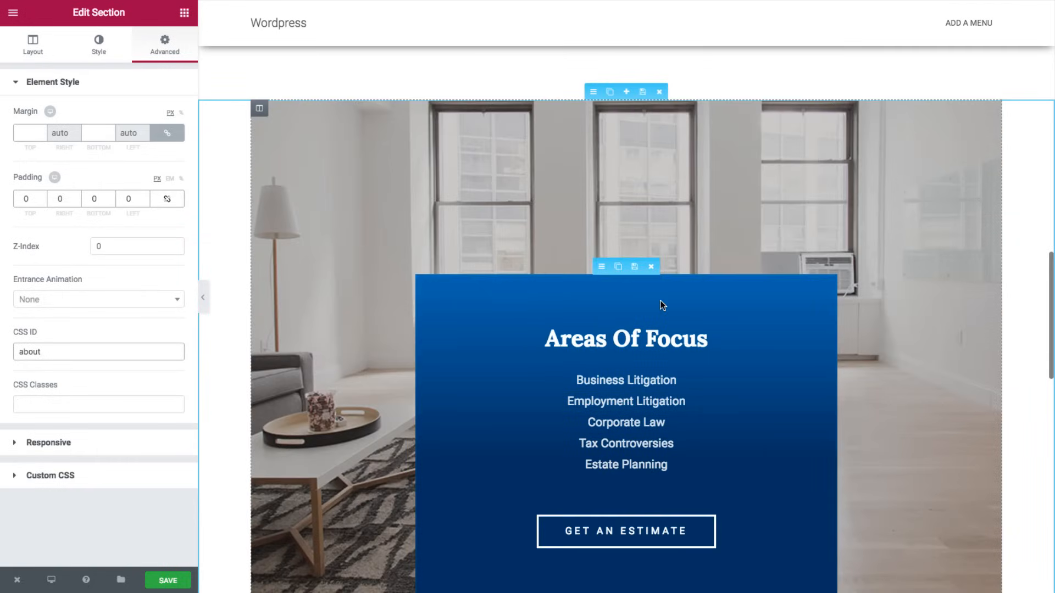
click(602, 267)
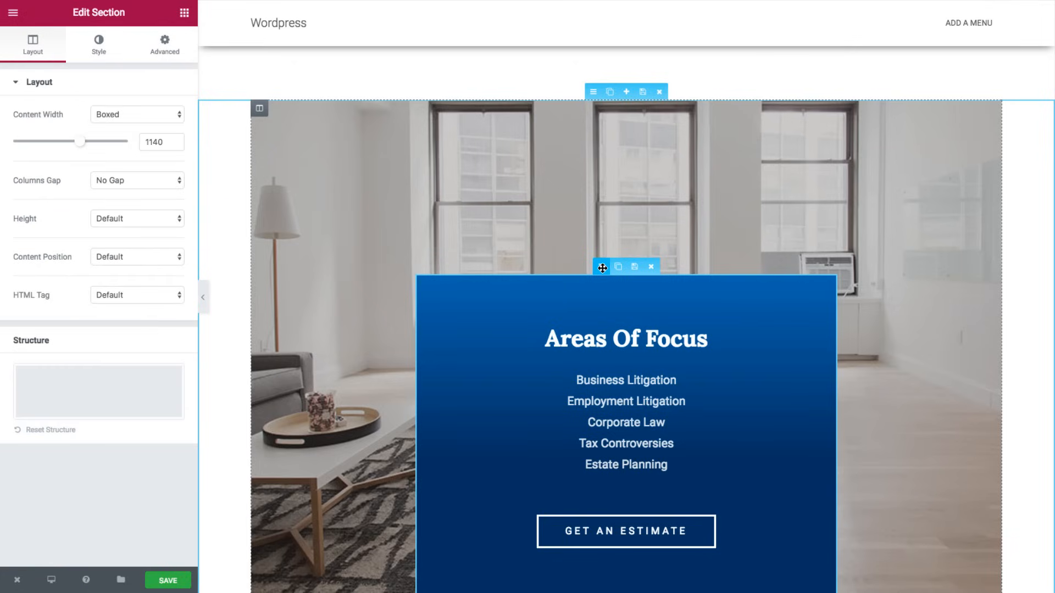
click(165, 47)
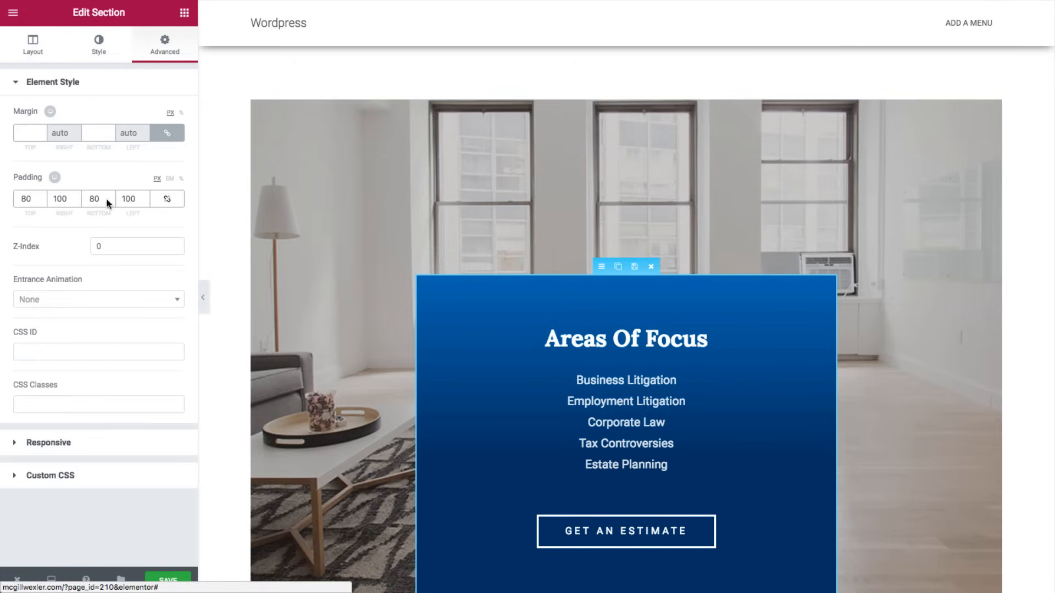
click(56, 354)
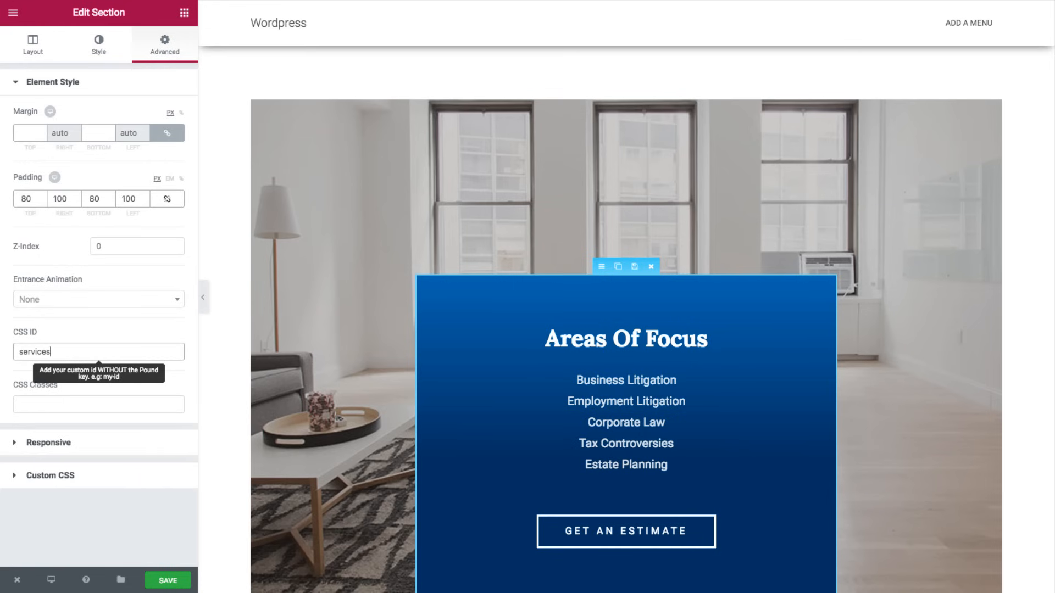
scroll(494, 357, down, 6)
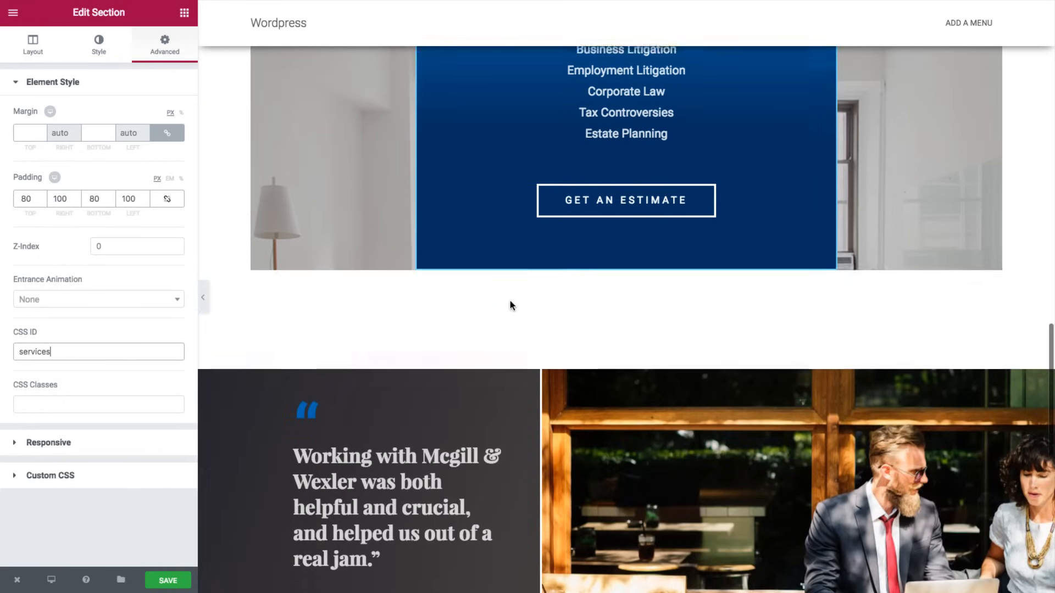
scroll(510, 306, down, 4)
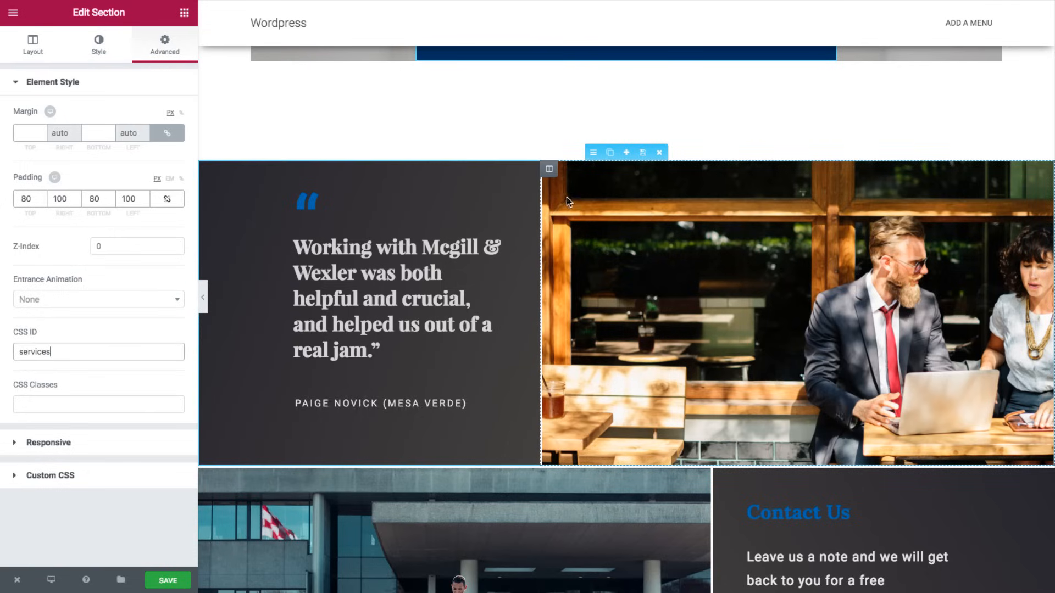
- Give the testimonial and Contact Us sections CSS IDs 'testimonial' and 'contact', then save
click(594, 153)
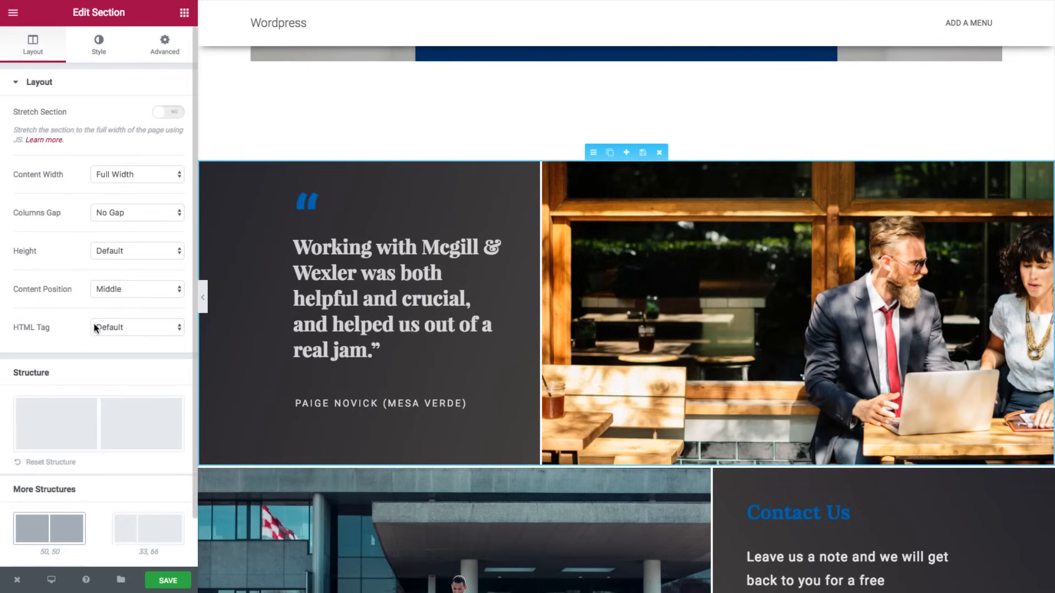
scroll(98, 270, down, 1)
scroll(96, 268, up, 1)
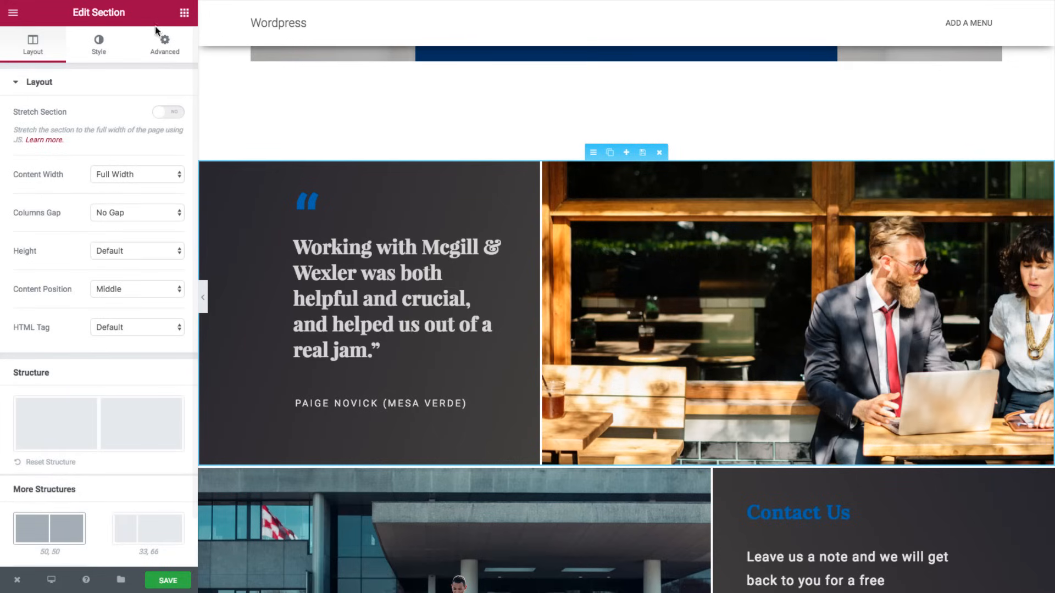
click(164, 55)
click(51, 354)
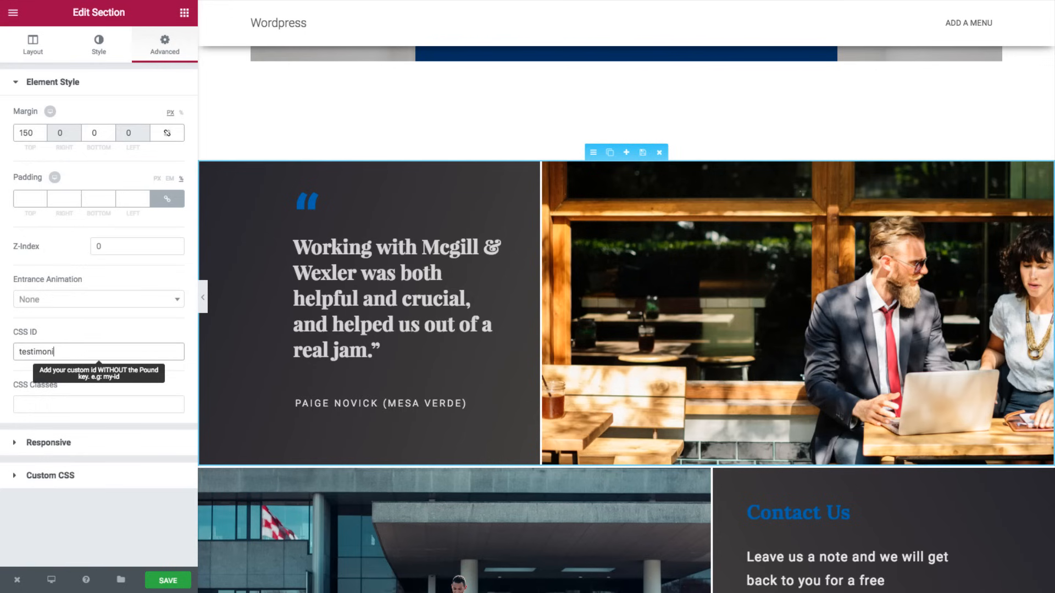
scroll(388, 365, down, 3)
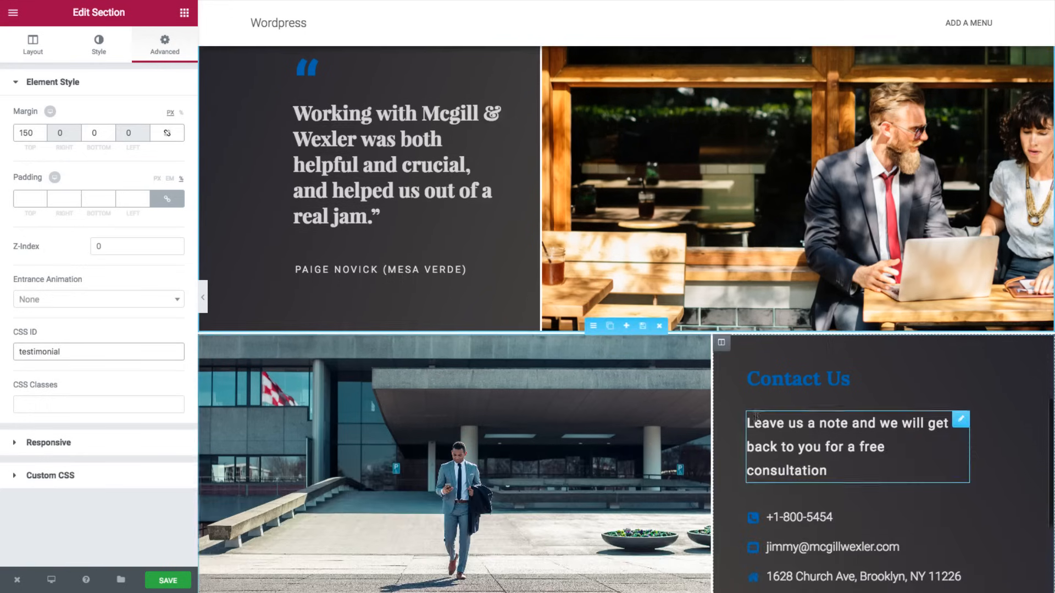
click(593, 323)
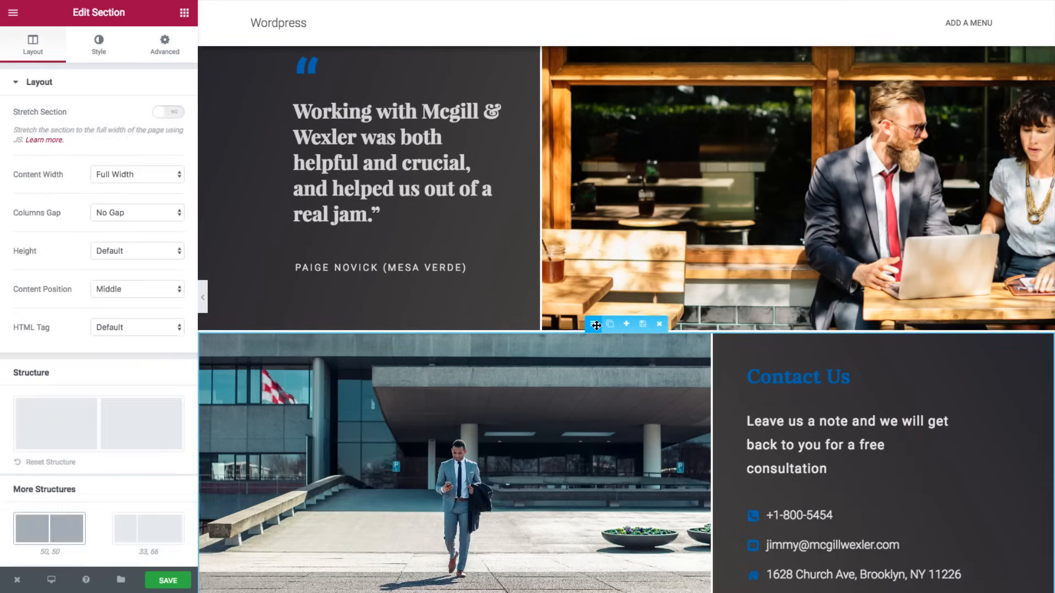
click(165, 55)
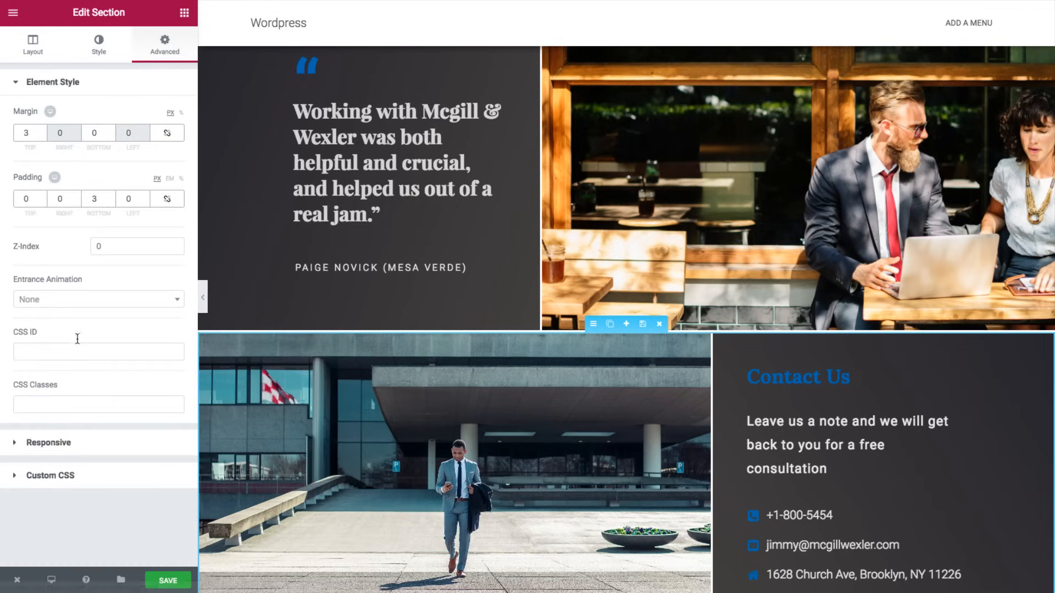
click(68, 353)
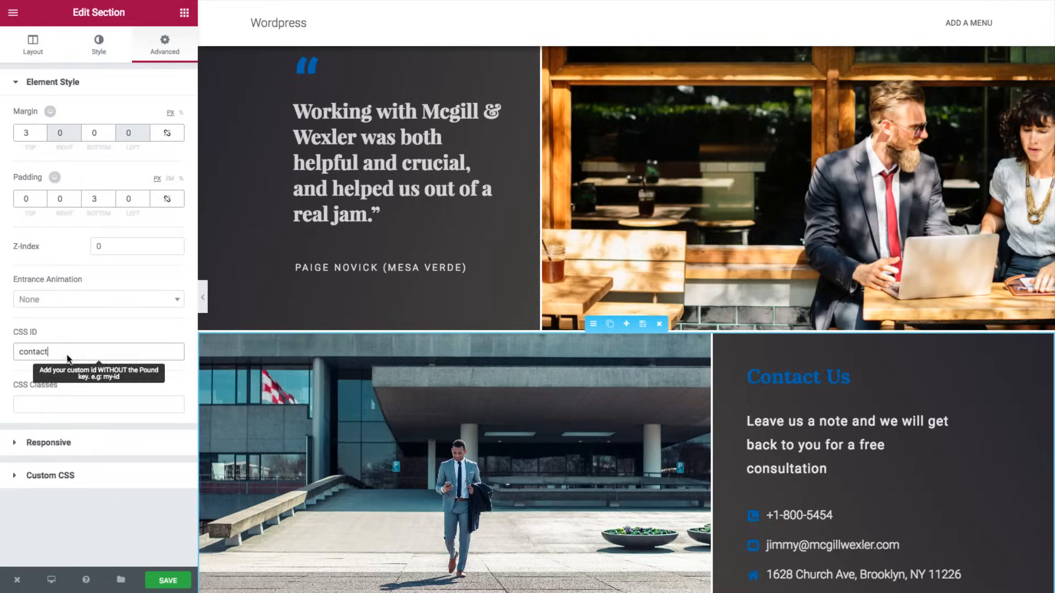
click(168, 580)
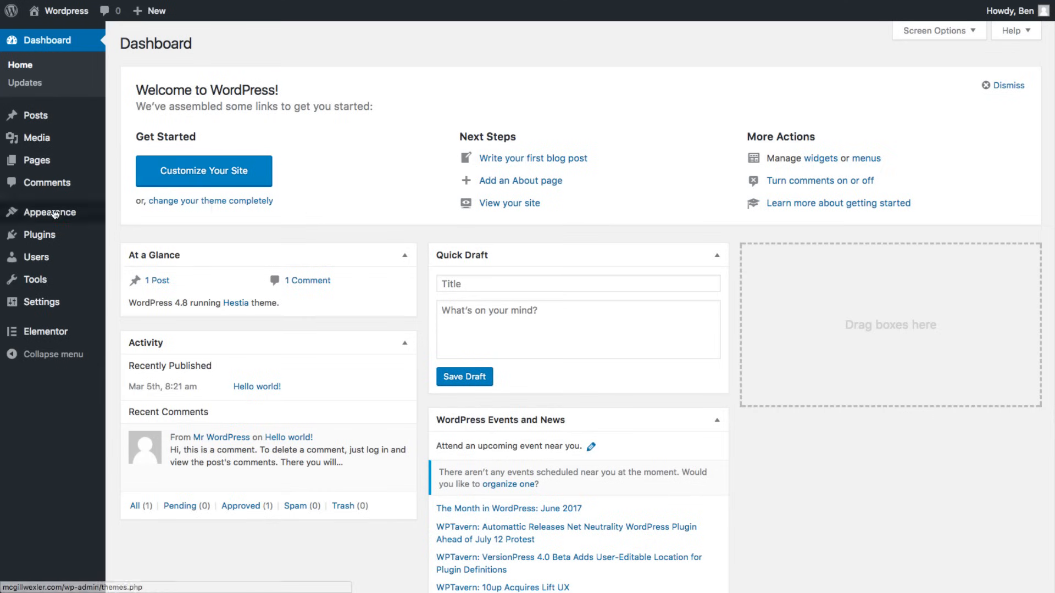
- Go to Appearance > Menus from the WordPress dashboard
mouse_move(53, 214)
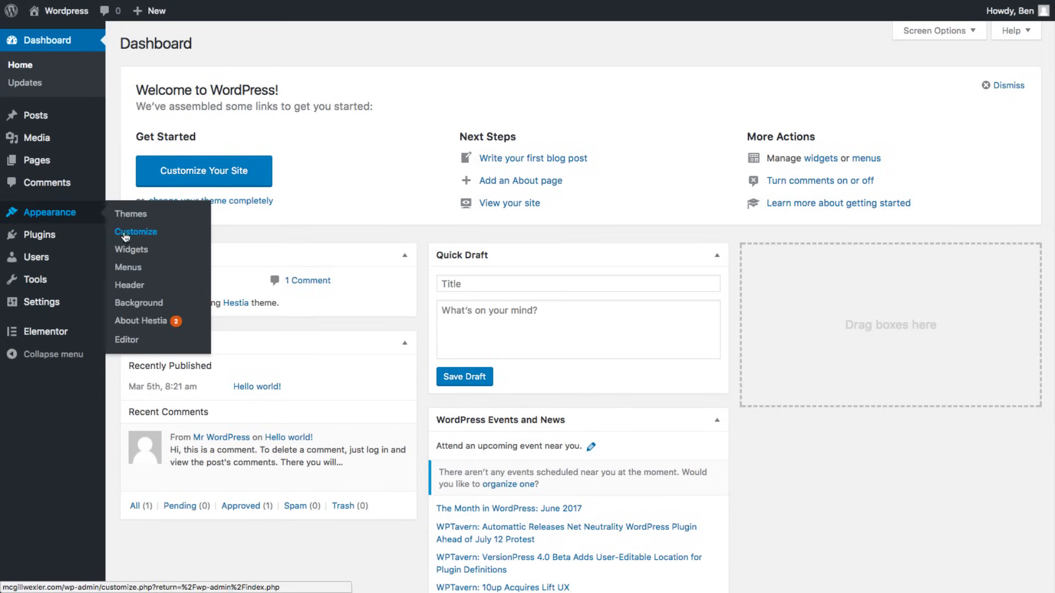
click(124, 270)
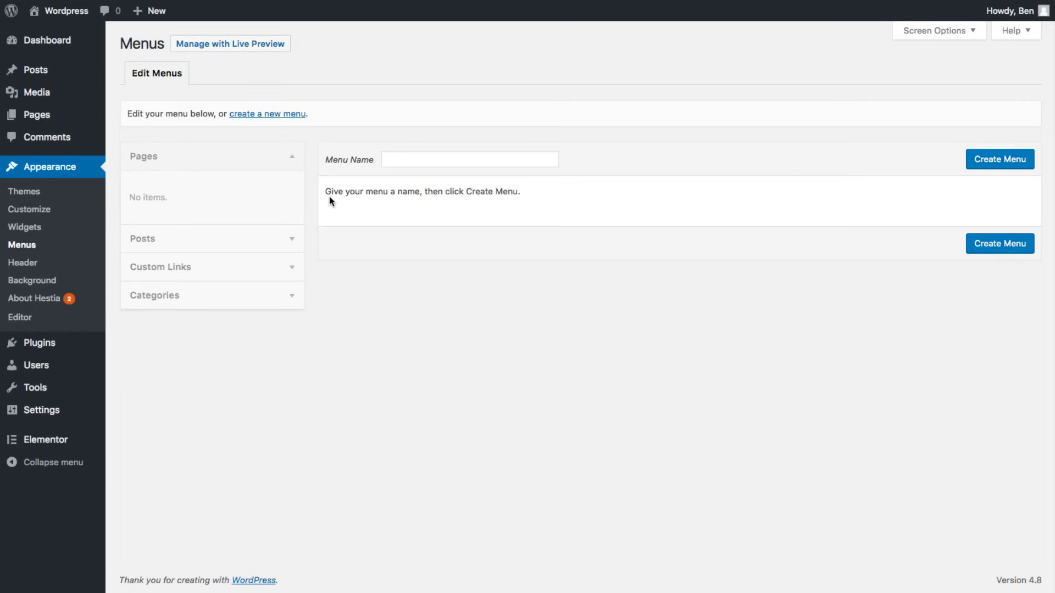
- Create a menu named 'Menu' with Primary Menu as its display location
click(425, 164)
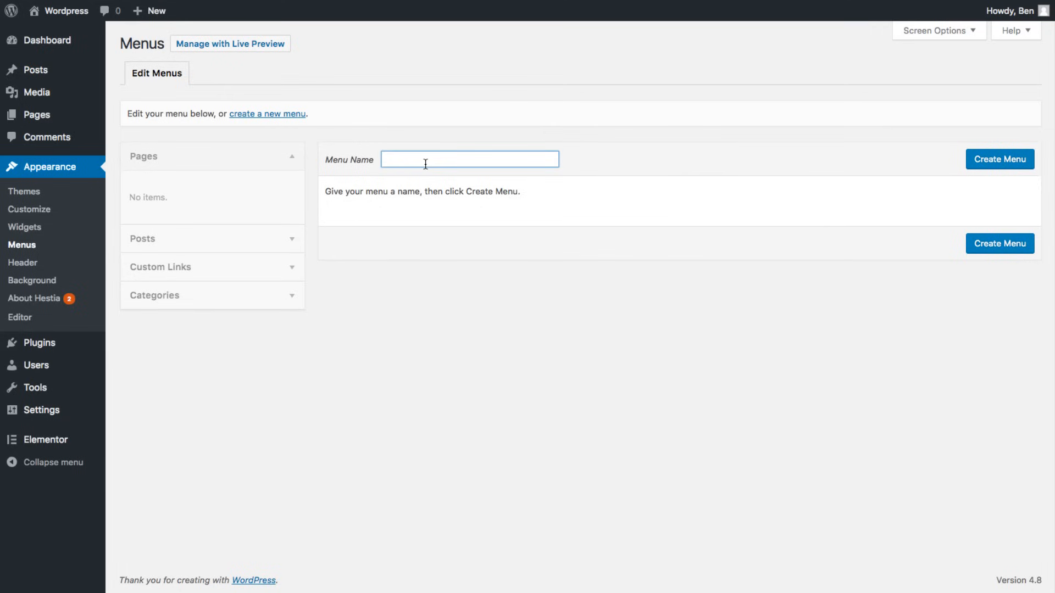
text(Menu)
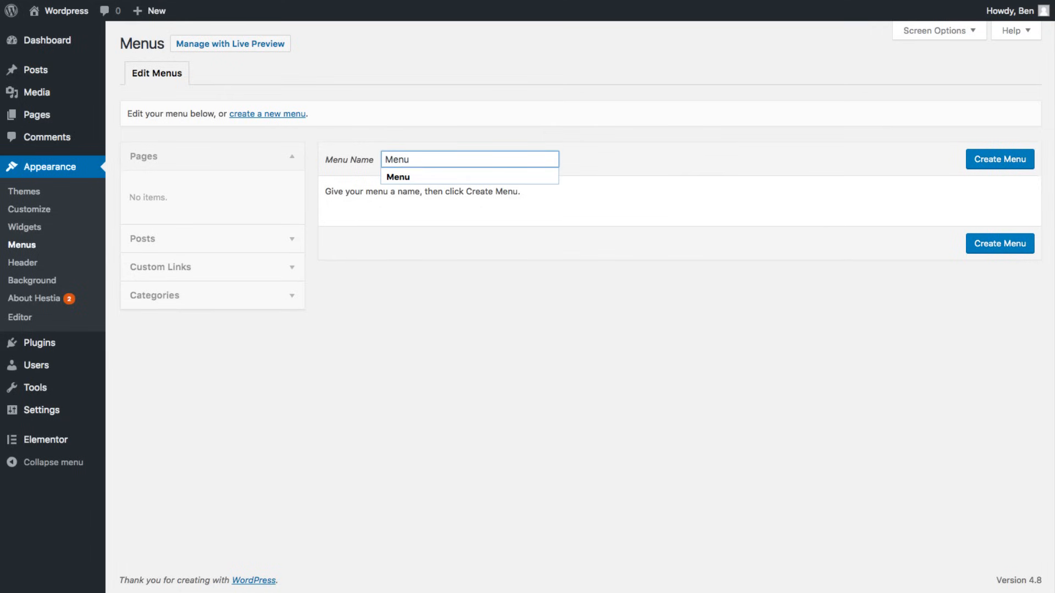
click(1006, 155)
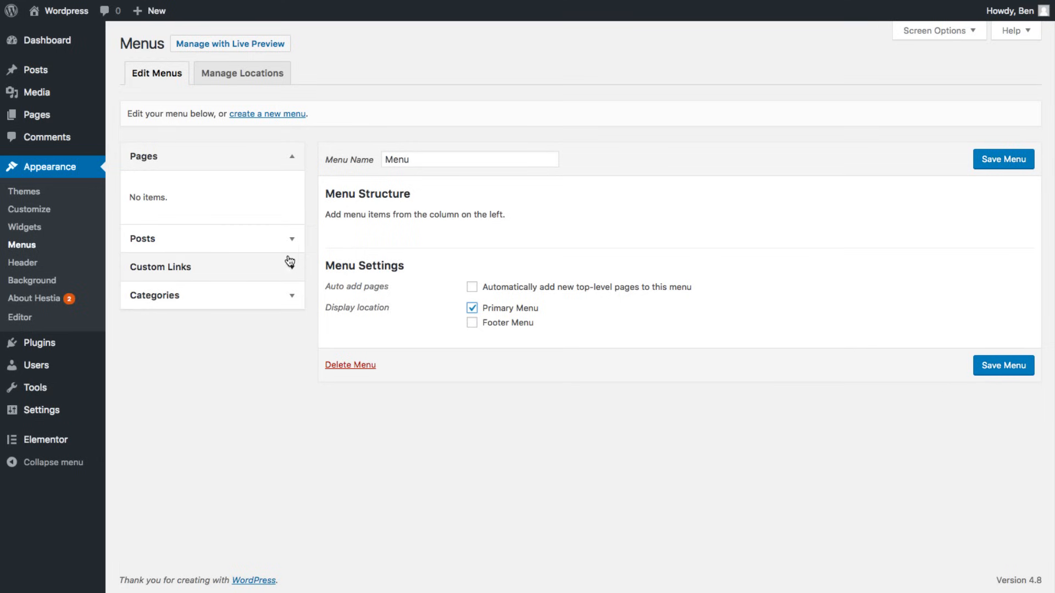
- Add custom links About (#about) and Services (#services) to the menu
click(227, 267)
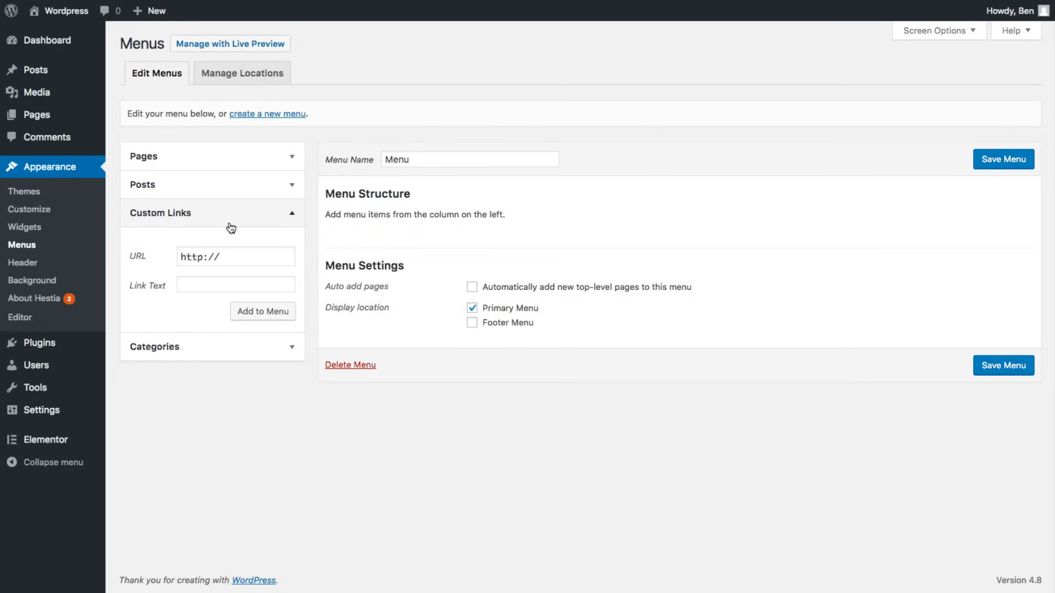
triple_click(227, 257)
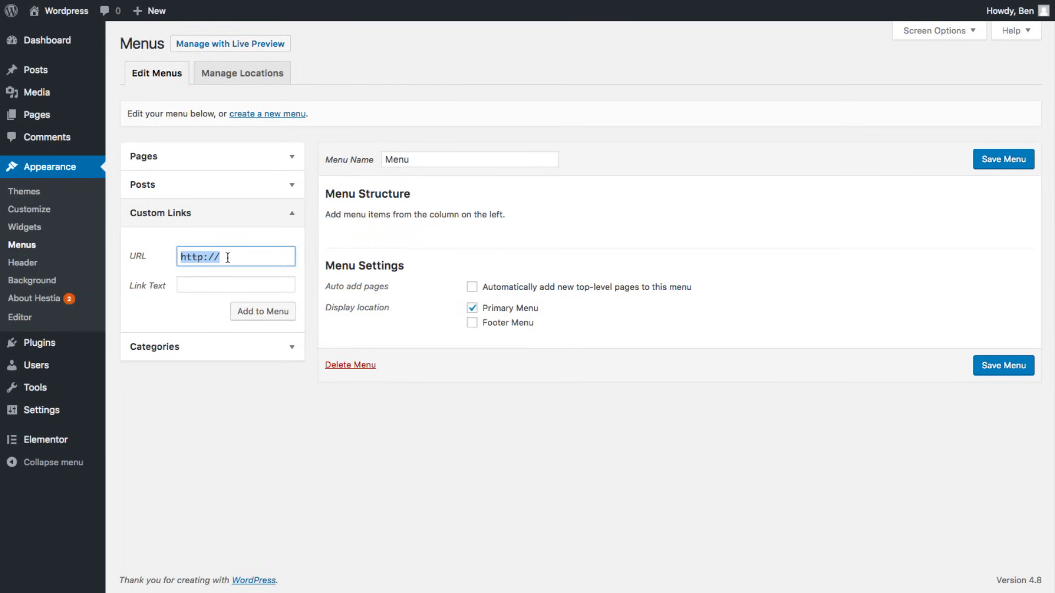
text(#about)
click(209, 281)
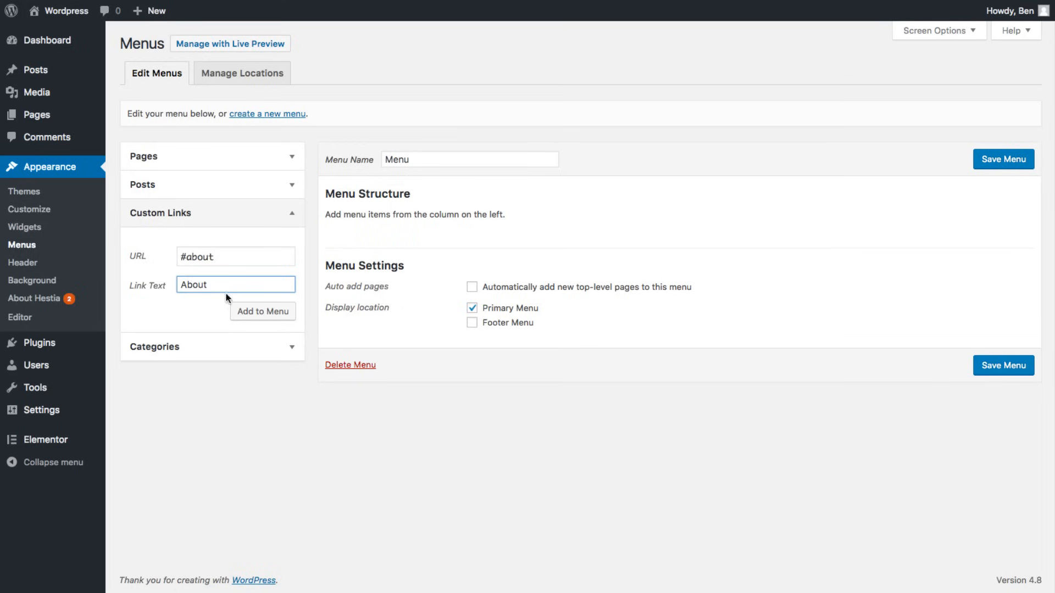
click(264, 313)
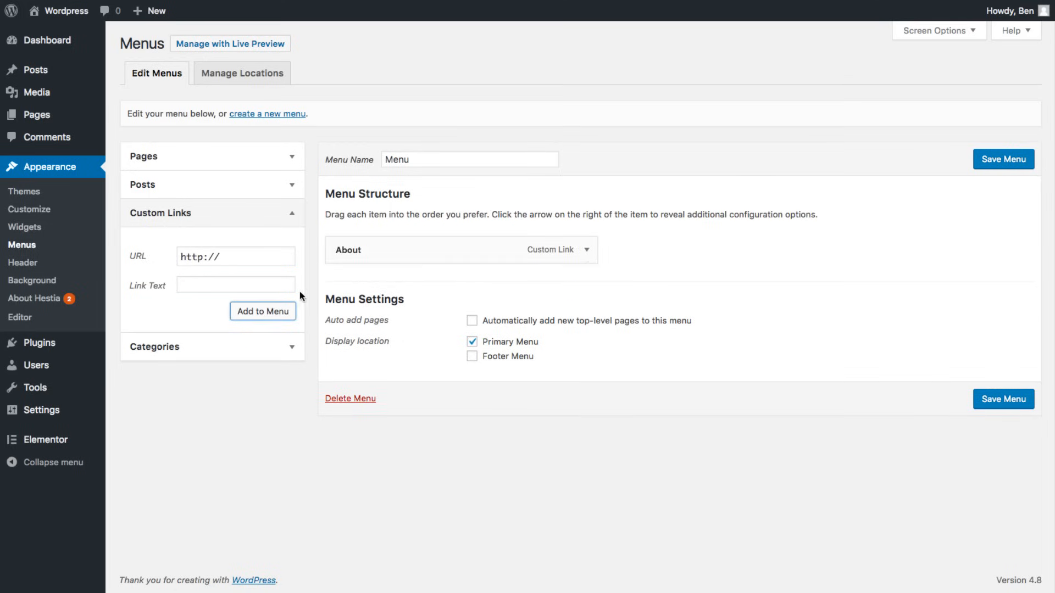
triple_click(237, 260)
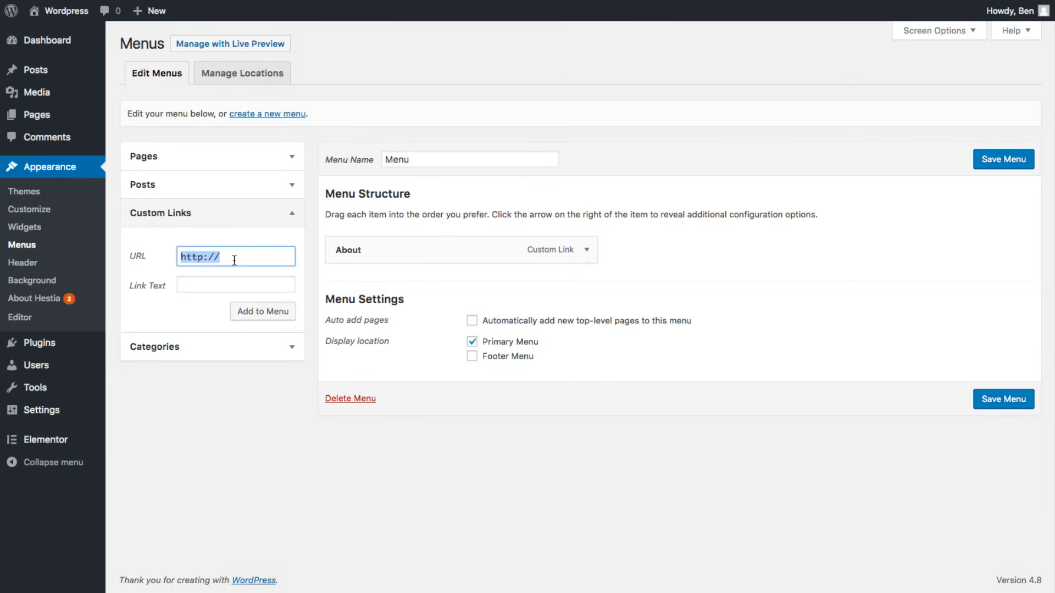
text(#services)
click(240, 285)
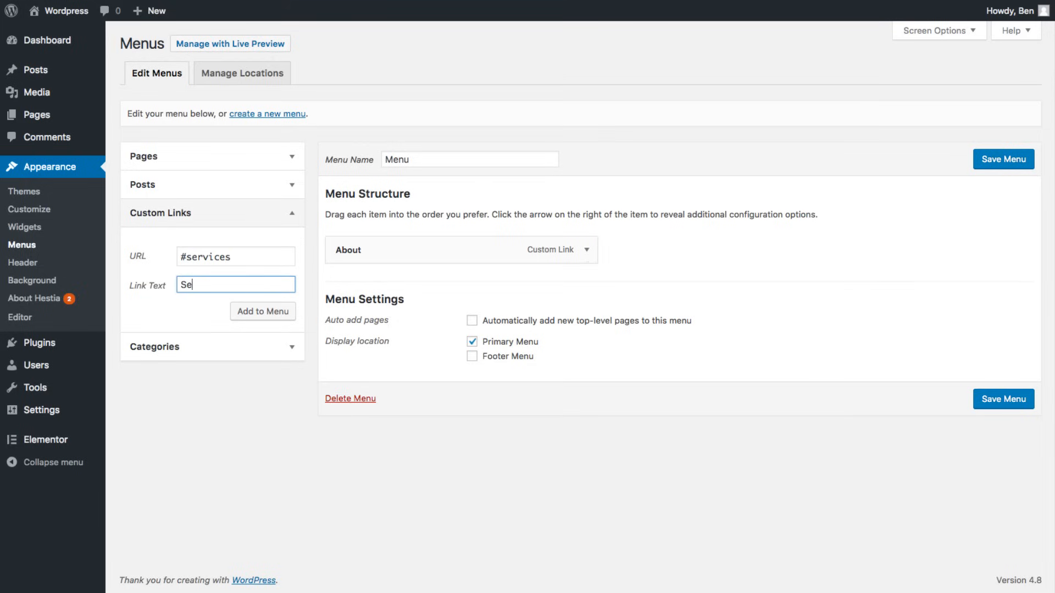
click(248, 310)
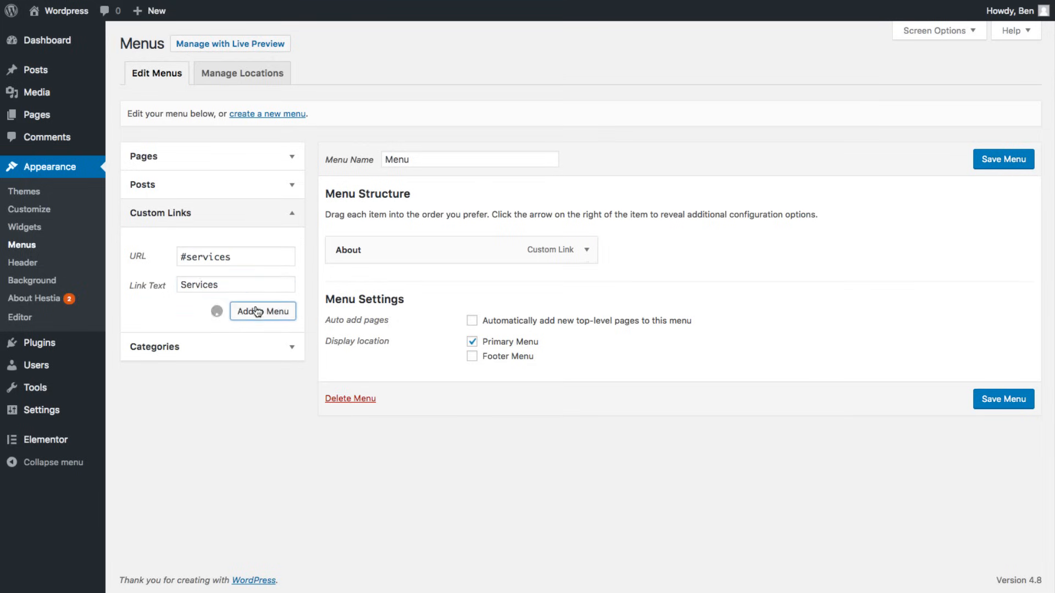
- Add Testimonial (#testimonial) and contact (#contact) custom links, then save the menu
mouse_move(384, 280)
mouse_down()
mouse_move(383, 238)
mouse_move(384, 285)
mouse_up()
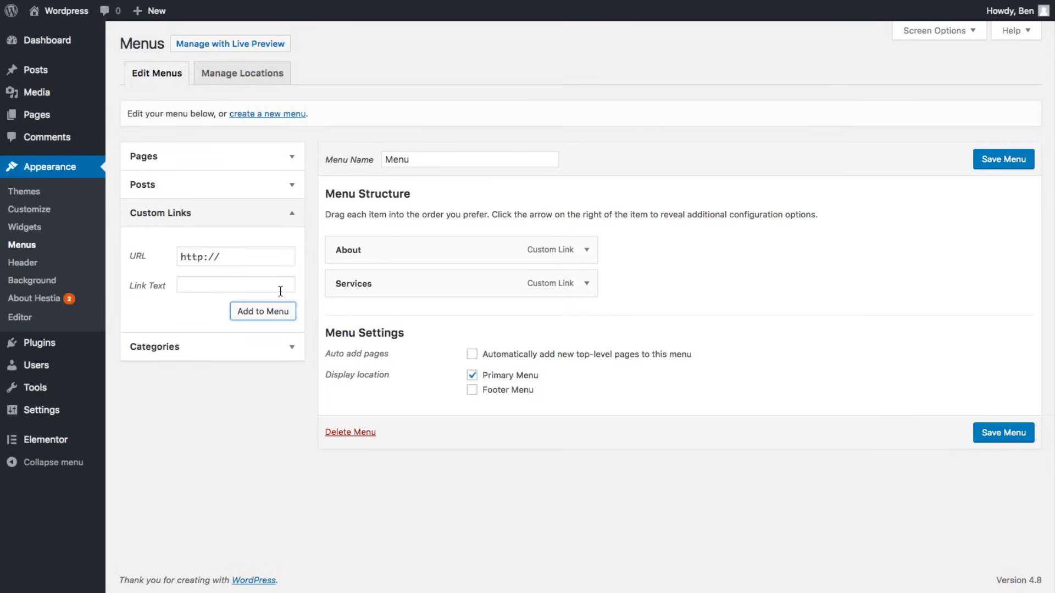
triple_click(232, 261)
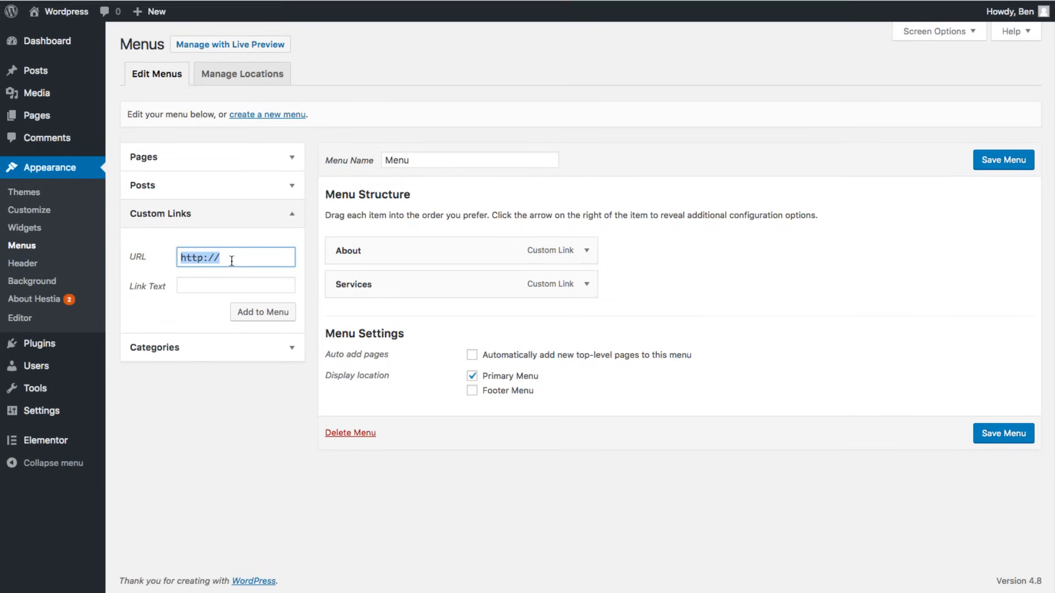
text(#testimonial)
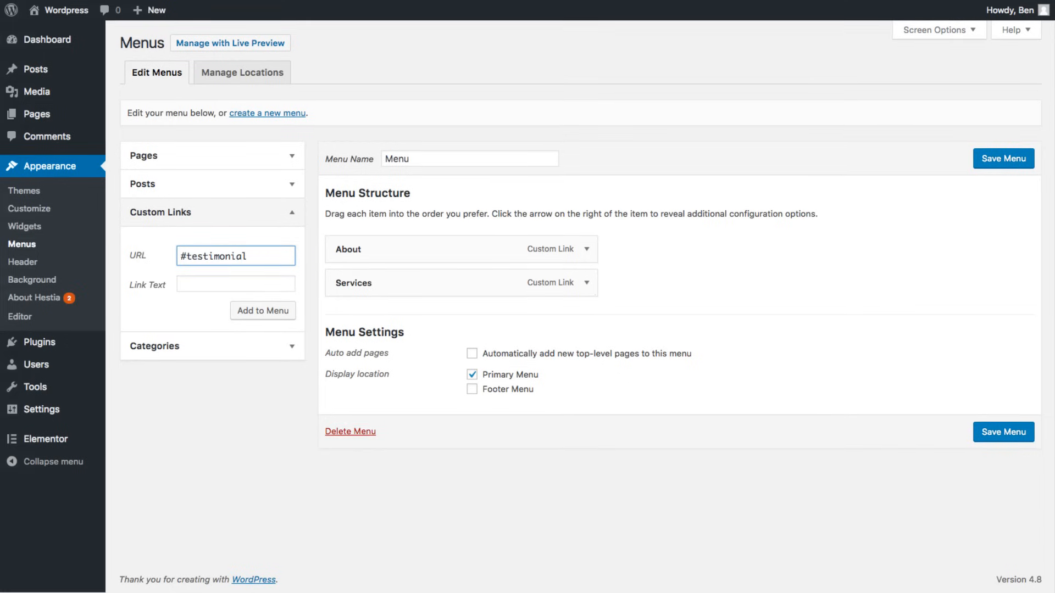
click(211, 285)
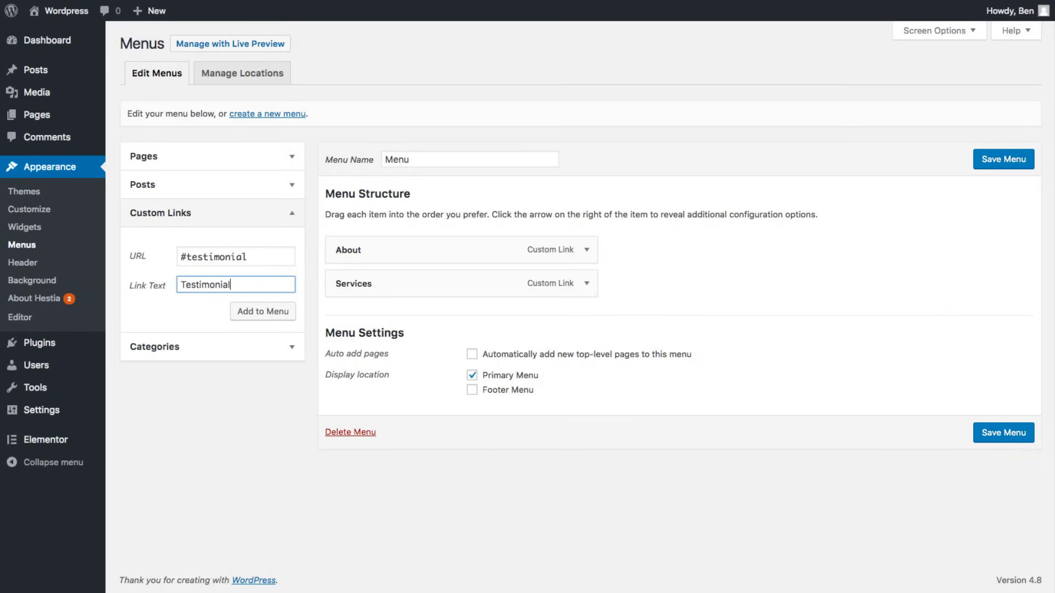
click(261, 310)
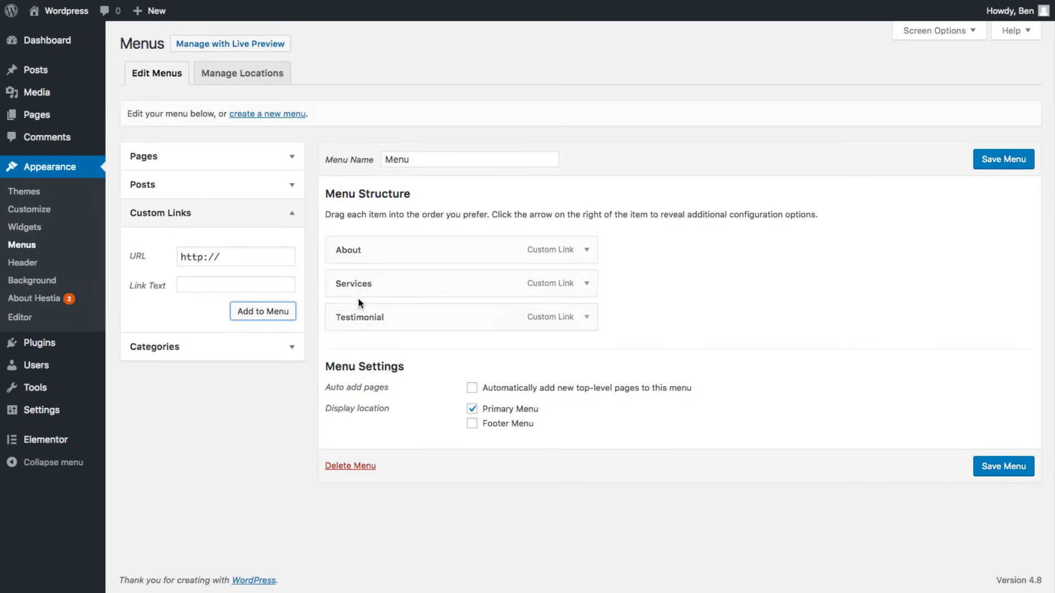
triple_click(240, 266)
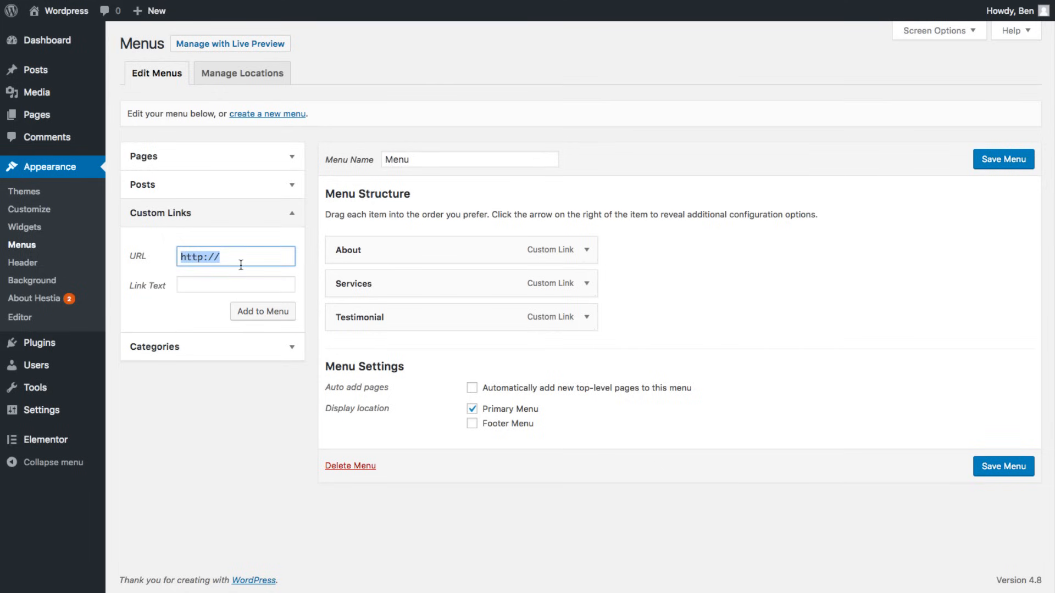
text(#contact)
click(230, 279)
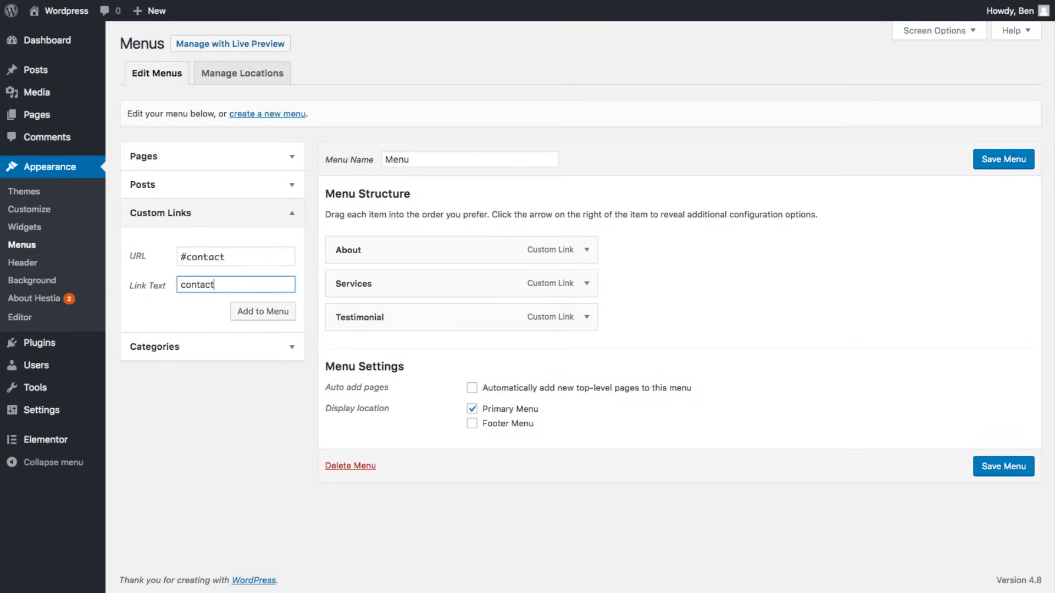
click(236, 311)
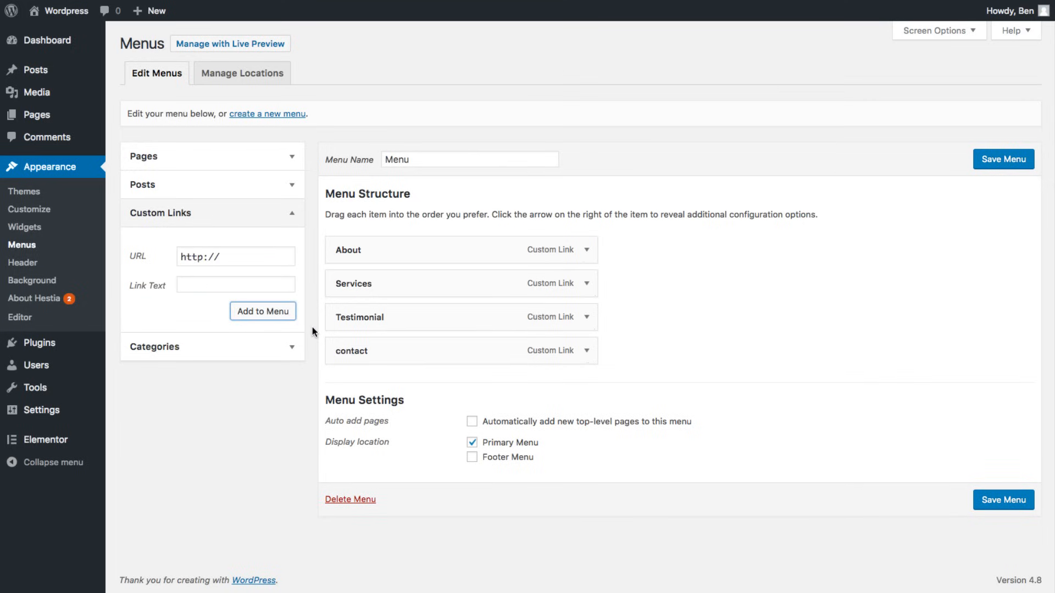
click(991, 161)
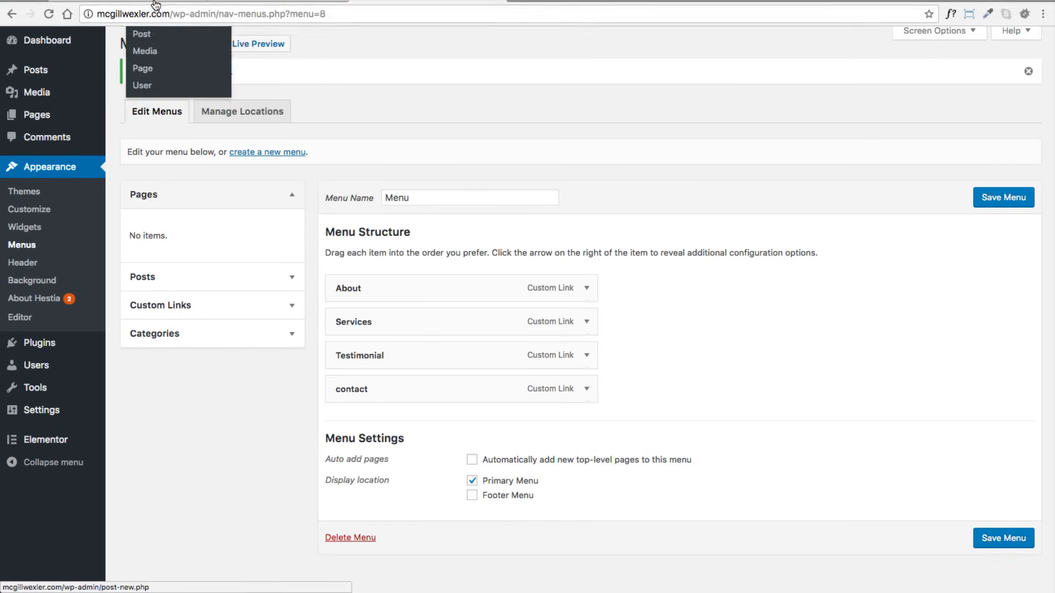
- Reload the Elementor home page editor so the new header menu appears
click(146, 28)
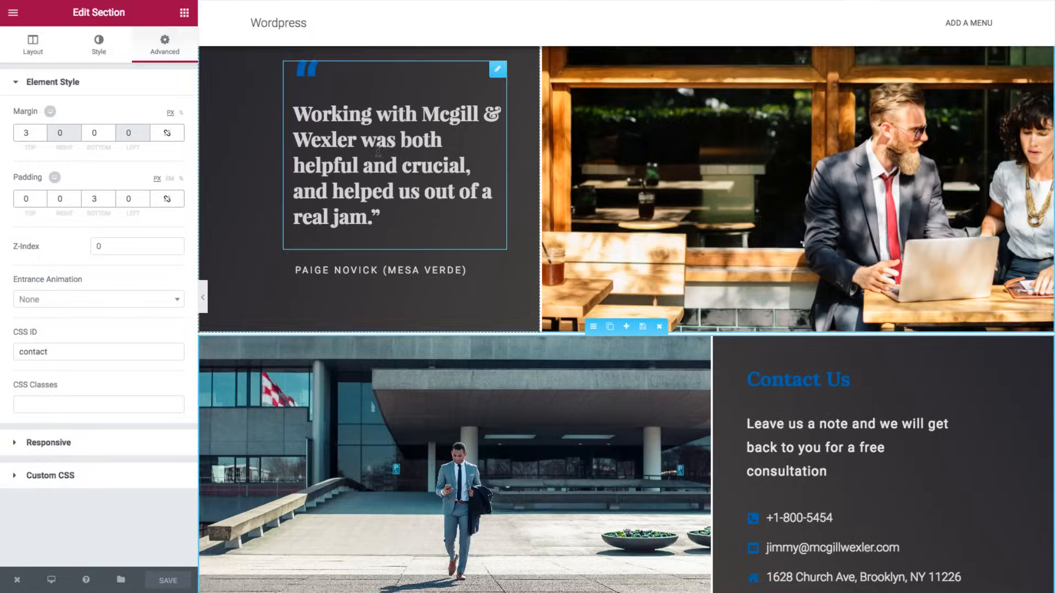
scroll(378, 152, up, 15)
scroll(378, 158, up, 3)
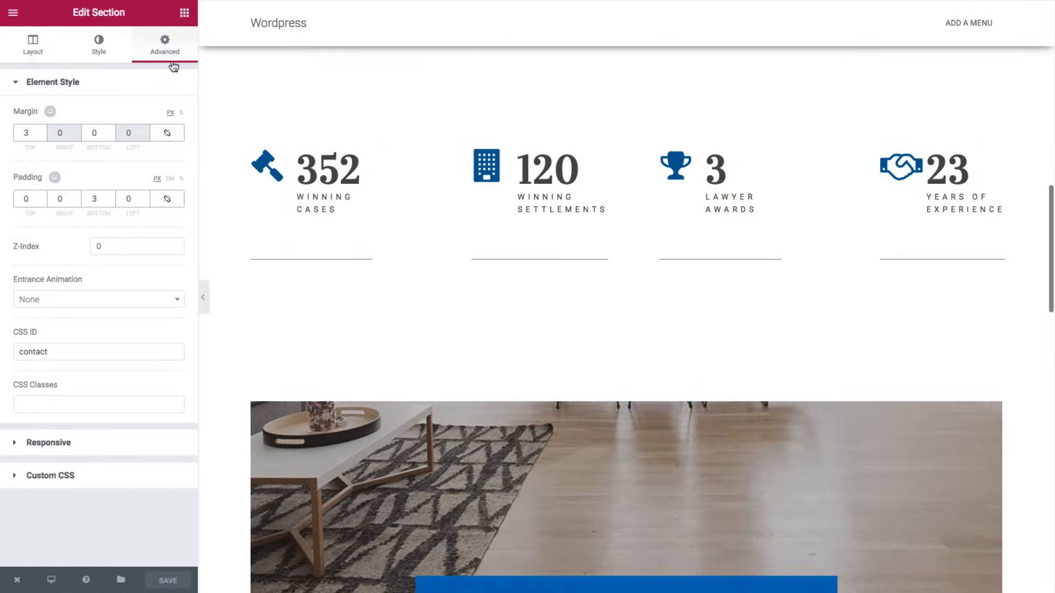
mouse_move(90, 24)
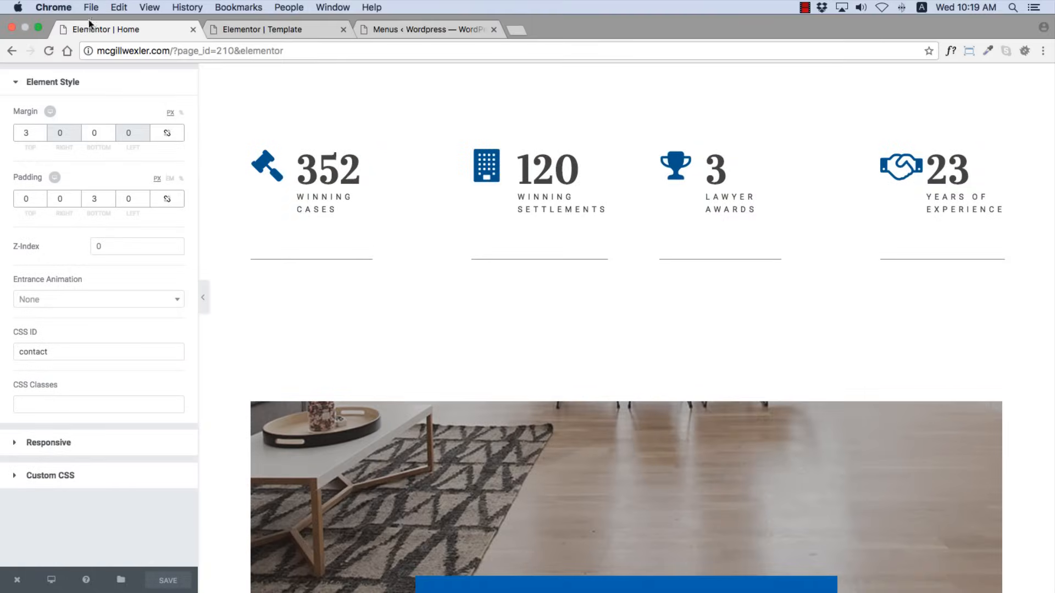
click(48, 50)
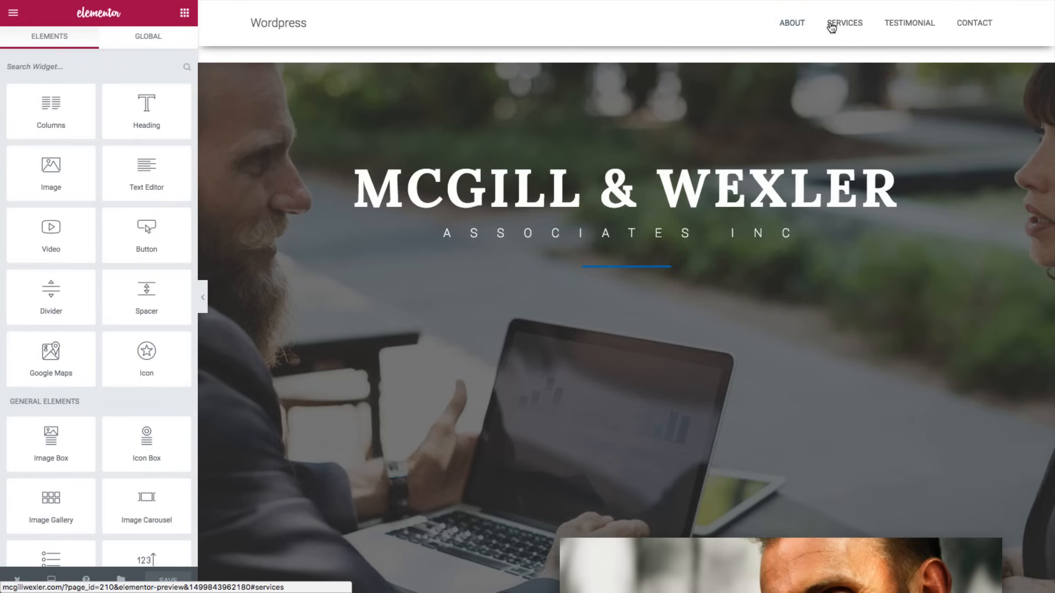
- Test that the About, Services, Testimonial and Contact header links jump to their sections
click(790, 25)
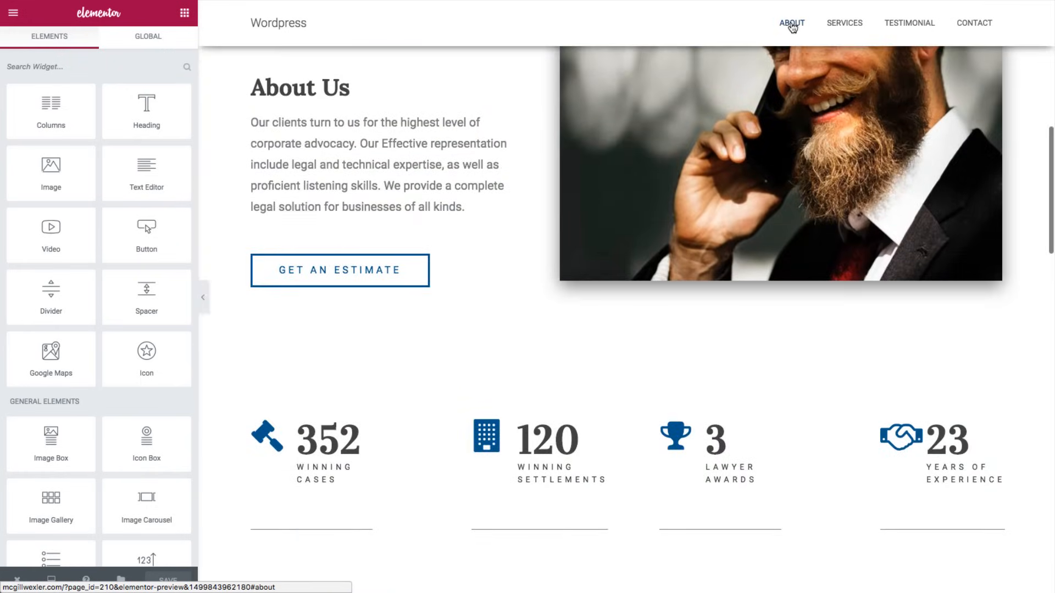
click(849, 26)
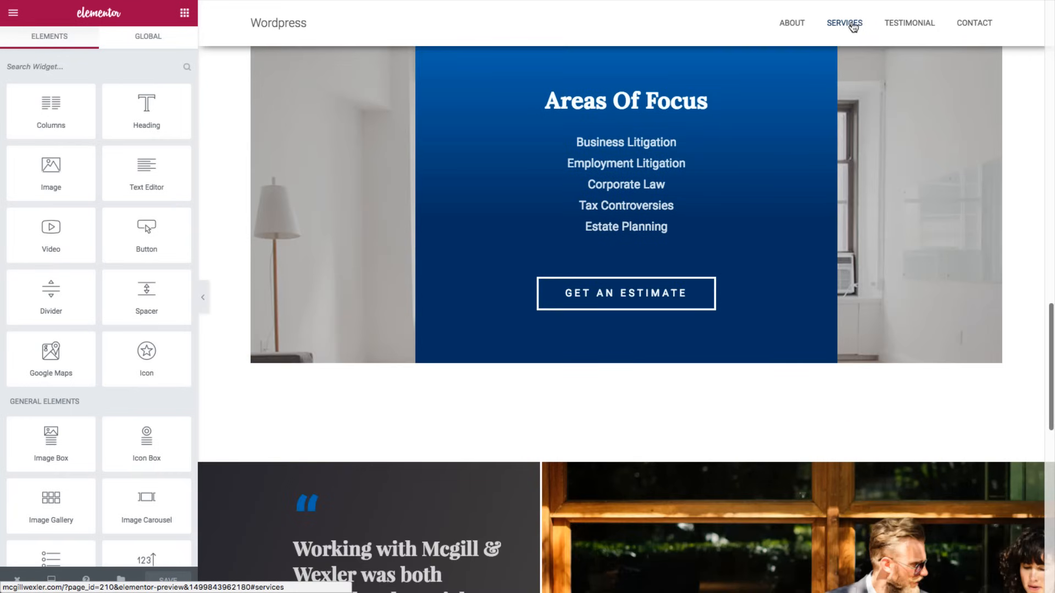
click(897, 25)
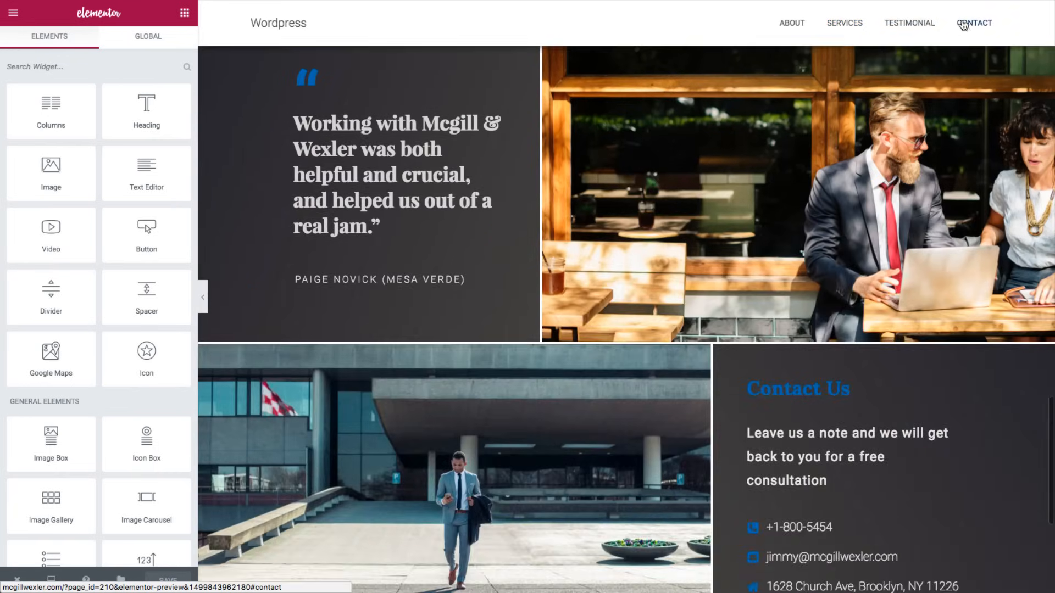
click(962, 21)
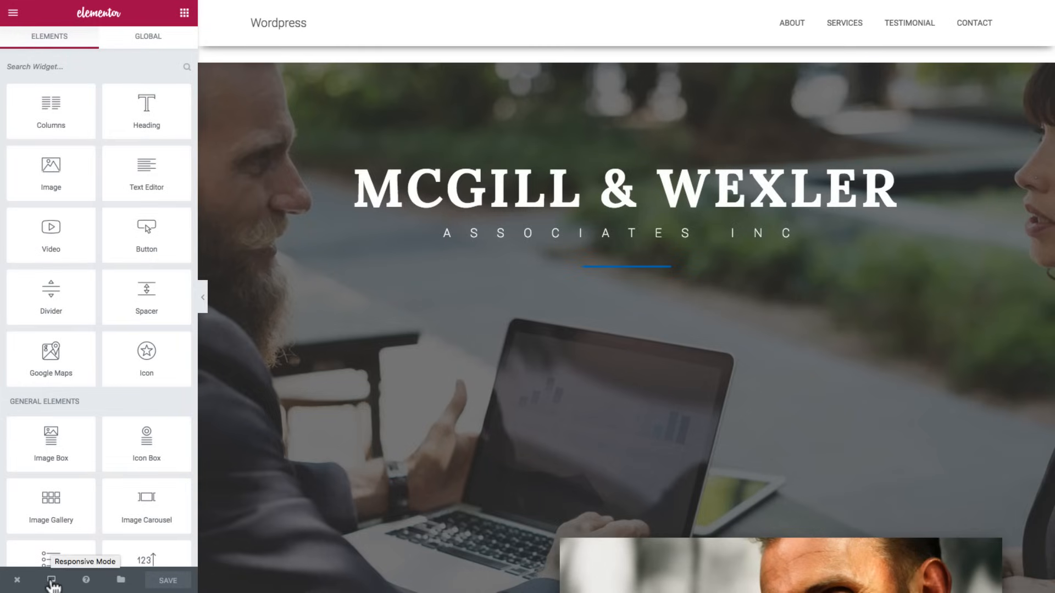
- Switch the Elementor preview to mobile view
click(51, 581)
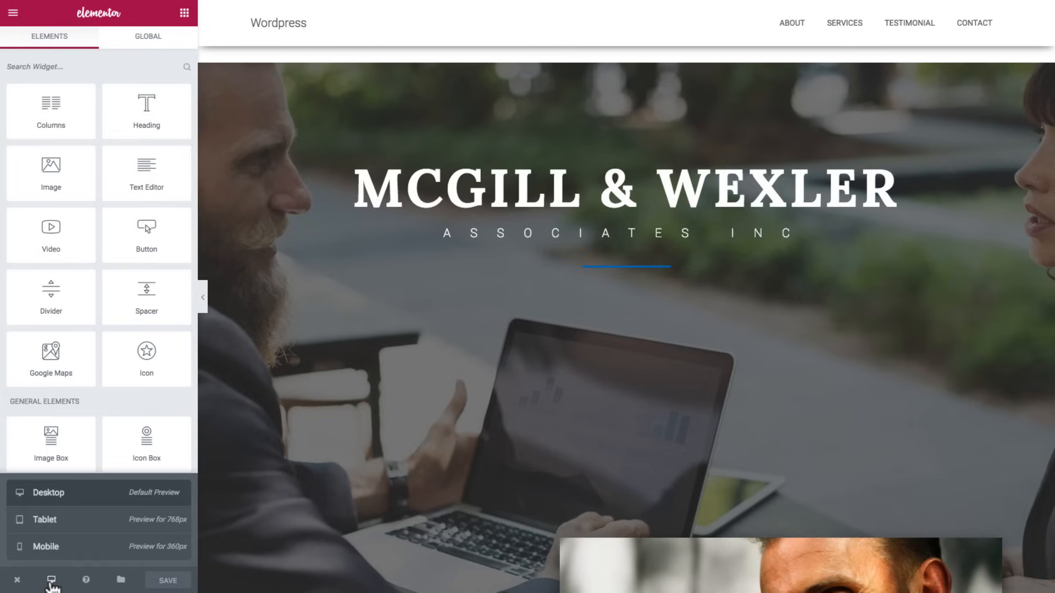
click(48, 547)
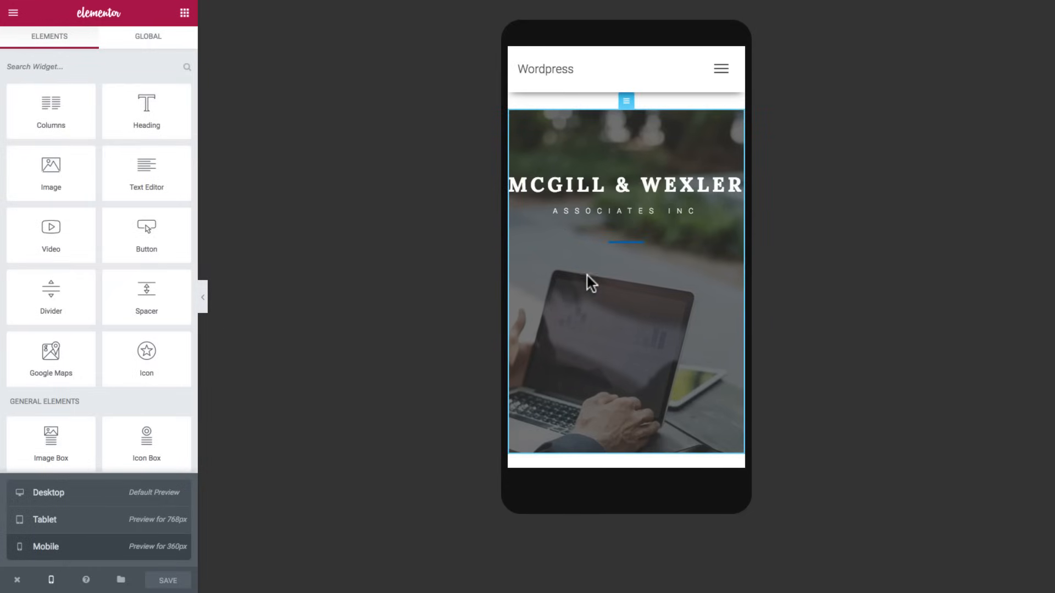
scroll(607, 284, down, 2)
scroll(605, 281, up, 2)
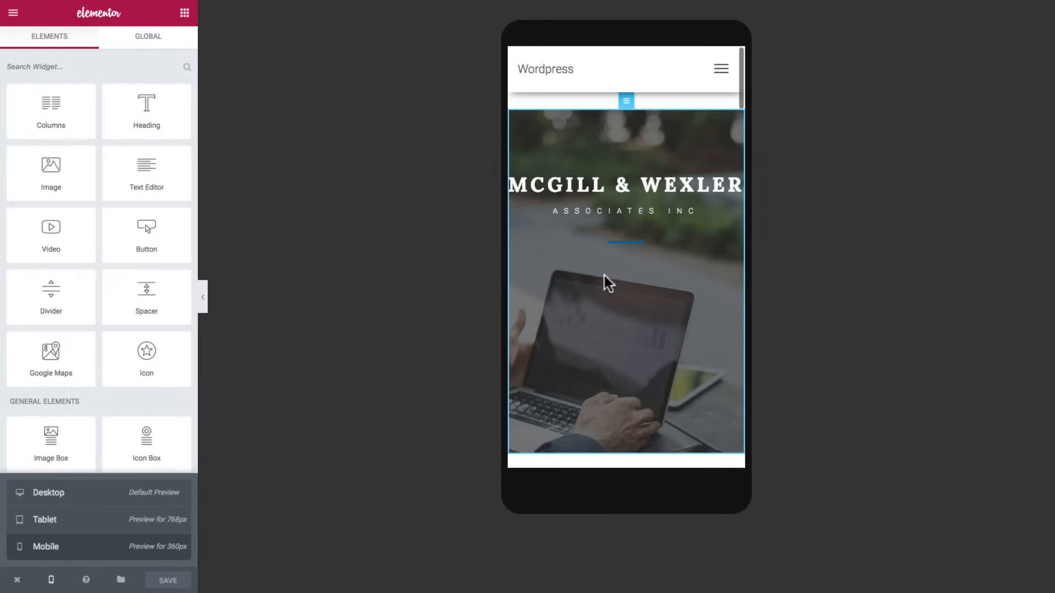
- Unlink the MCGILL & WEXLER heading's padding and set Right 10, Left 5
click(575, 180)
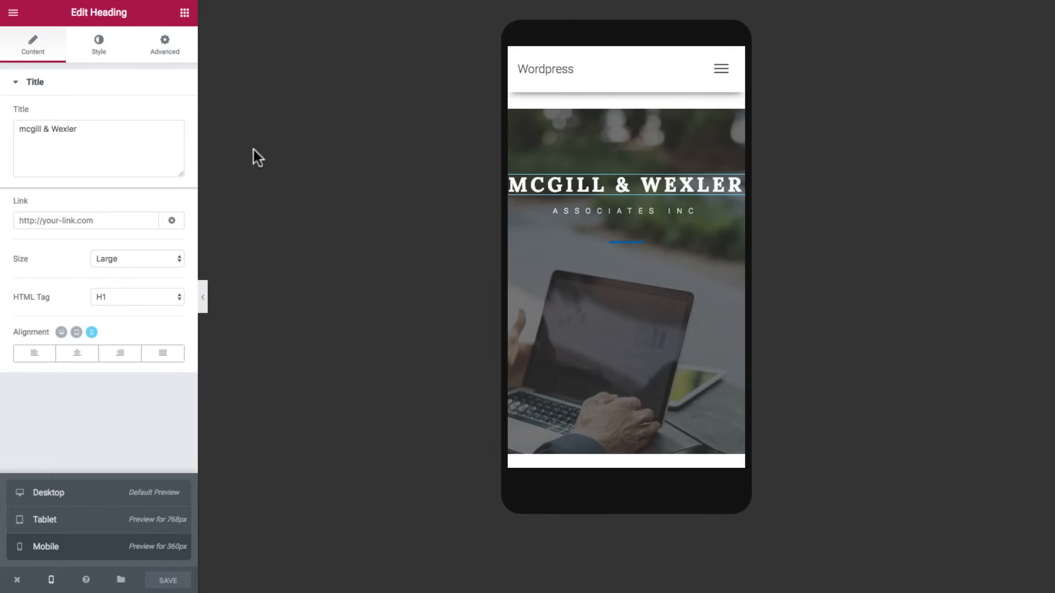
click(173, 52)
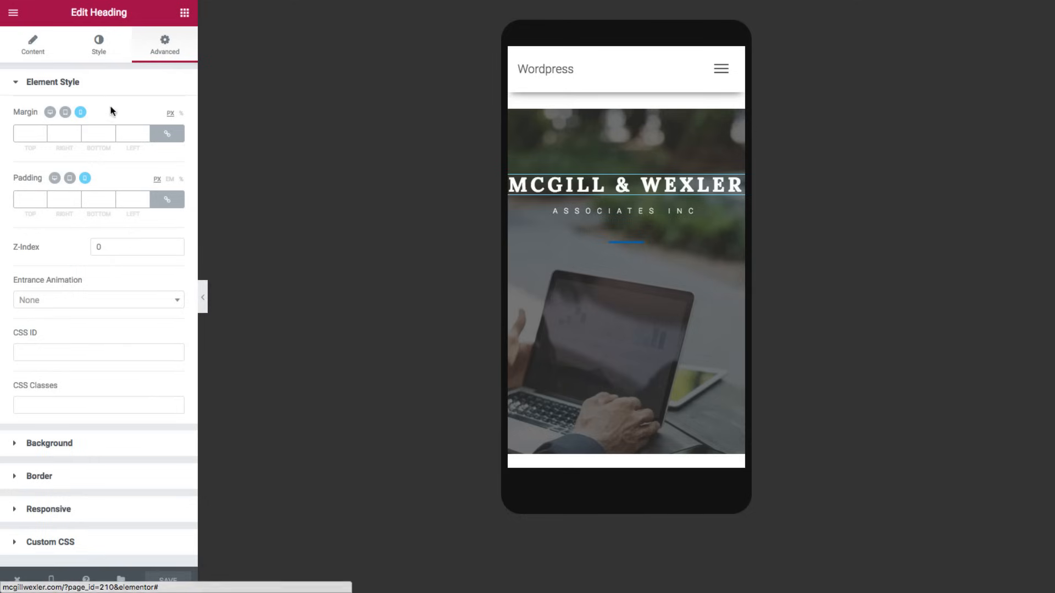
click(157, 198)
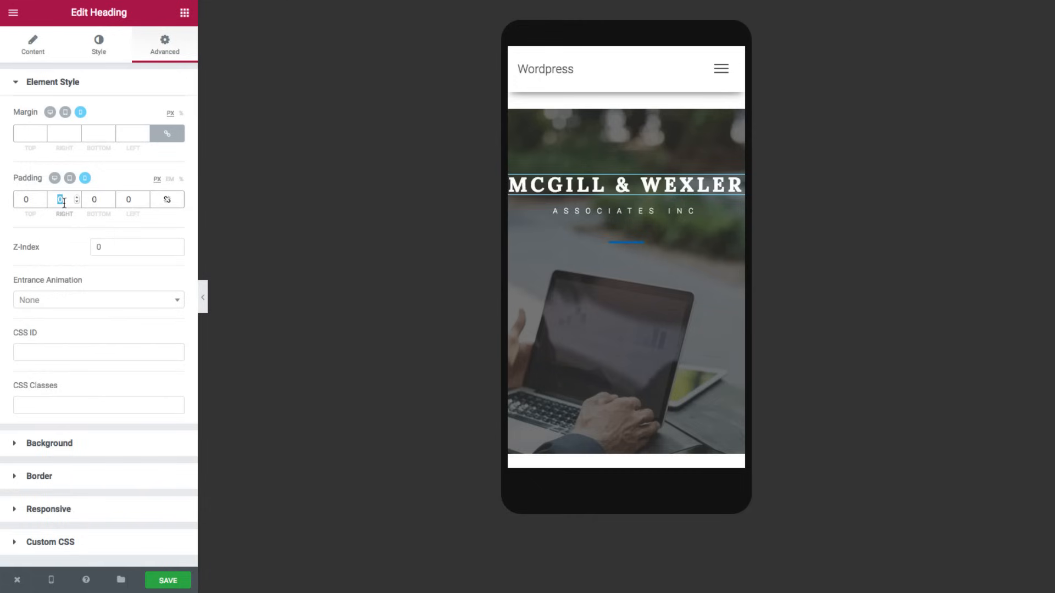
text(10)
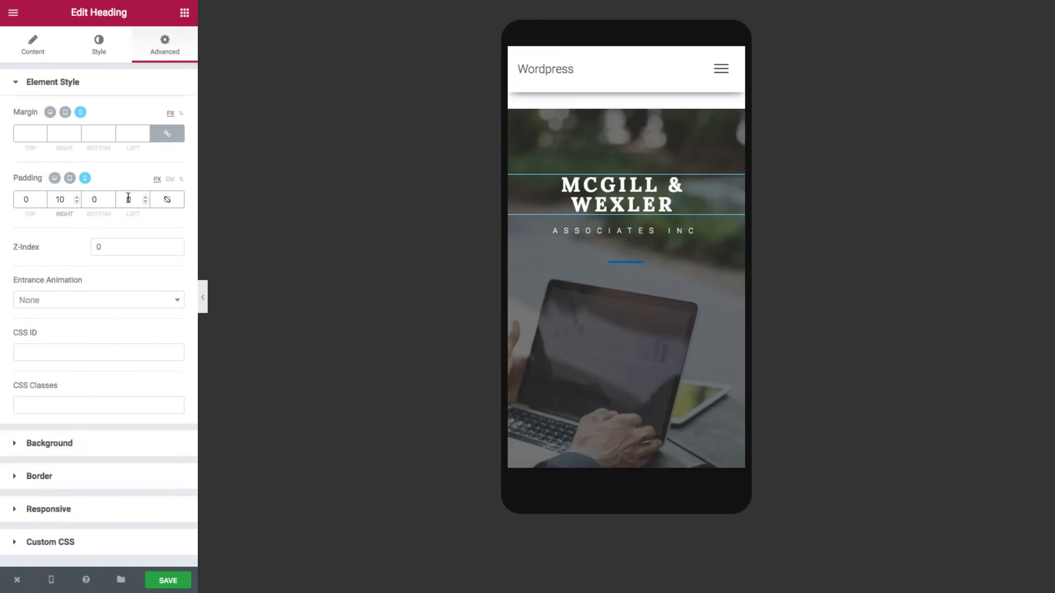
text(5)
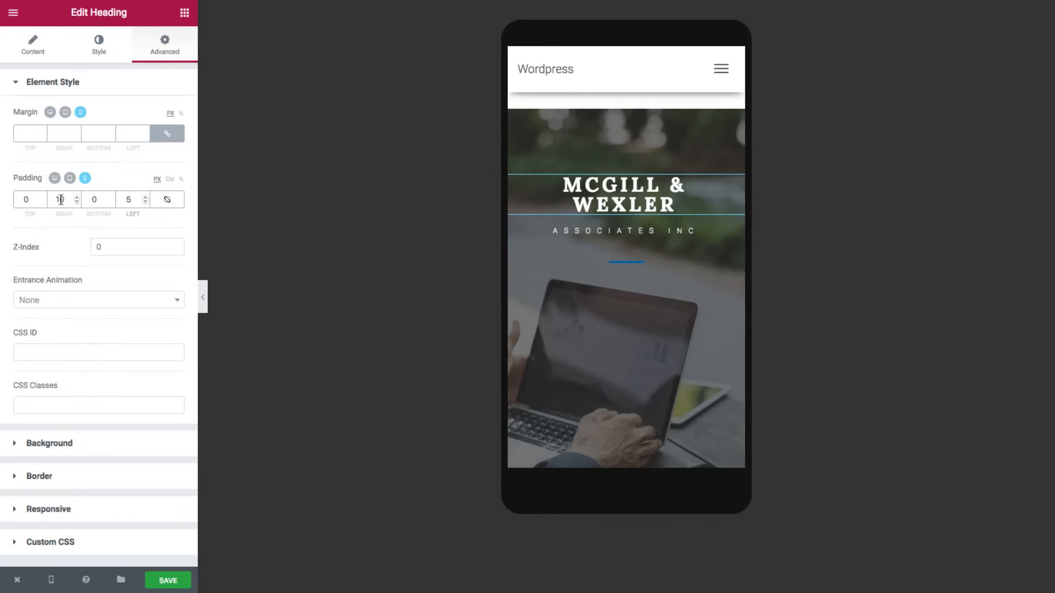
text(5)
- Set the hero heading's mobile typography size to 23 and review the mobile preview
click(102, 47)
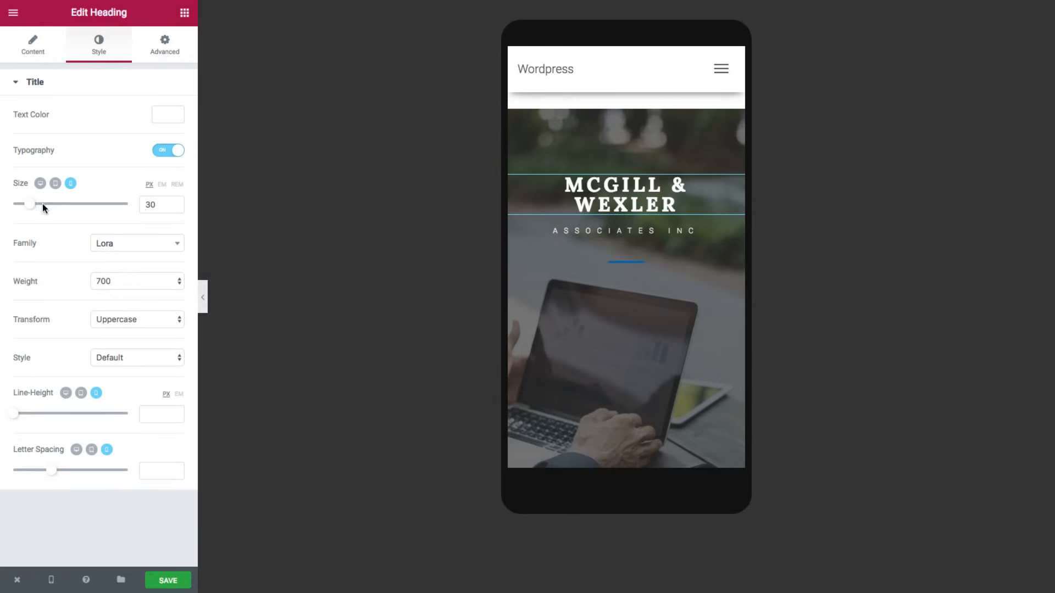
drag(34, 207, 29, 208)
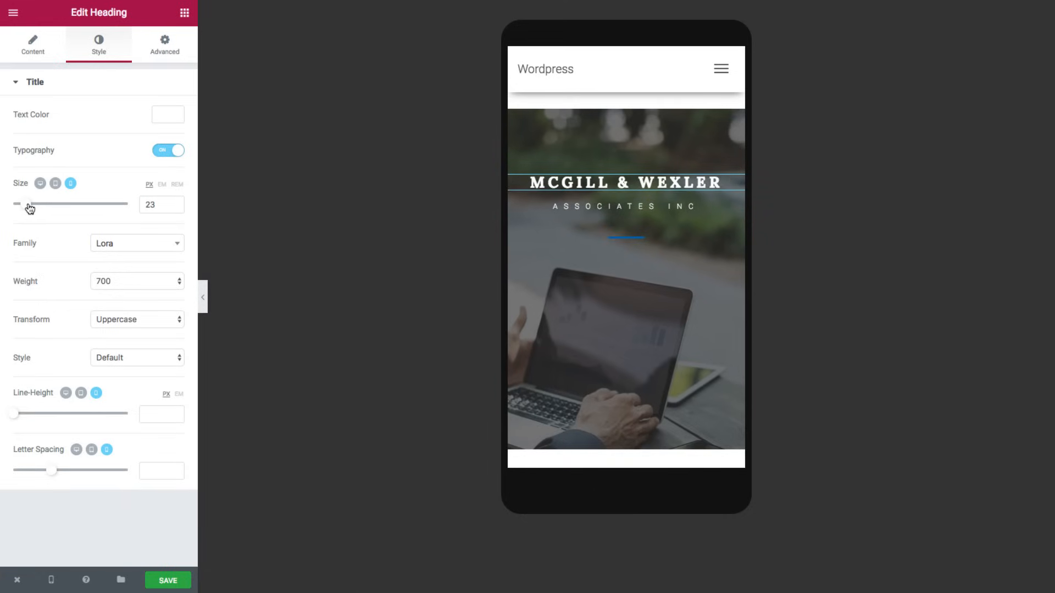
scroll(632, 190, down, 3)
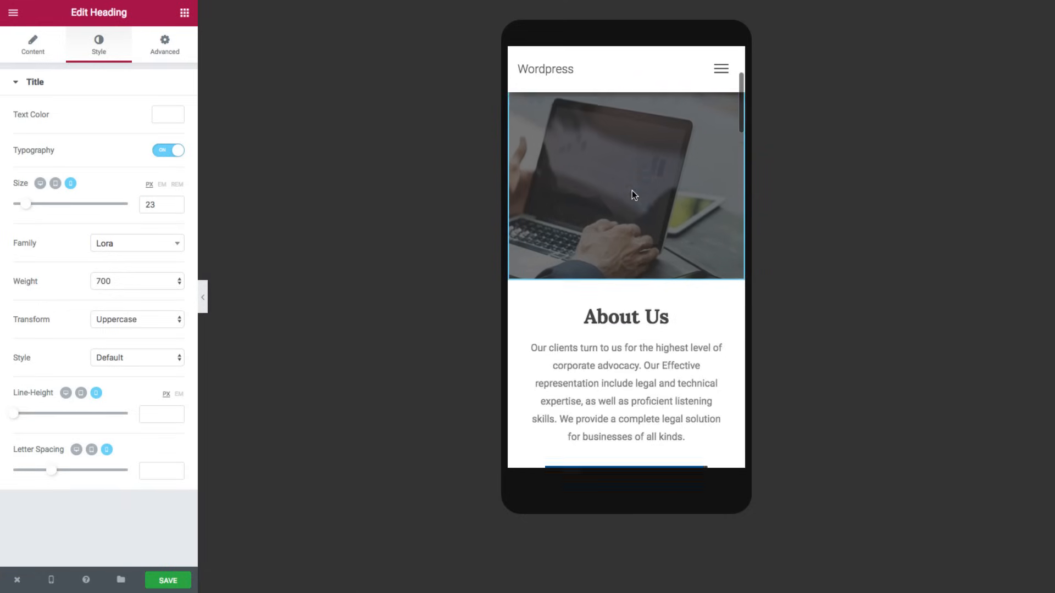
scroll(631, 191, down, 5)
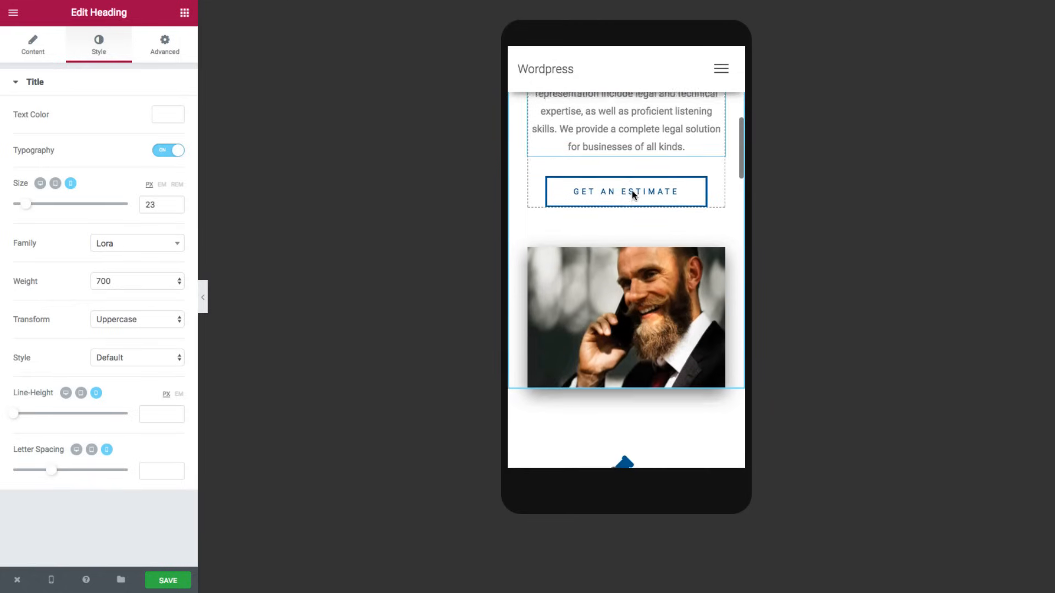
scroll(632, 190, down, 1)
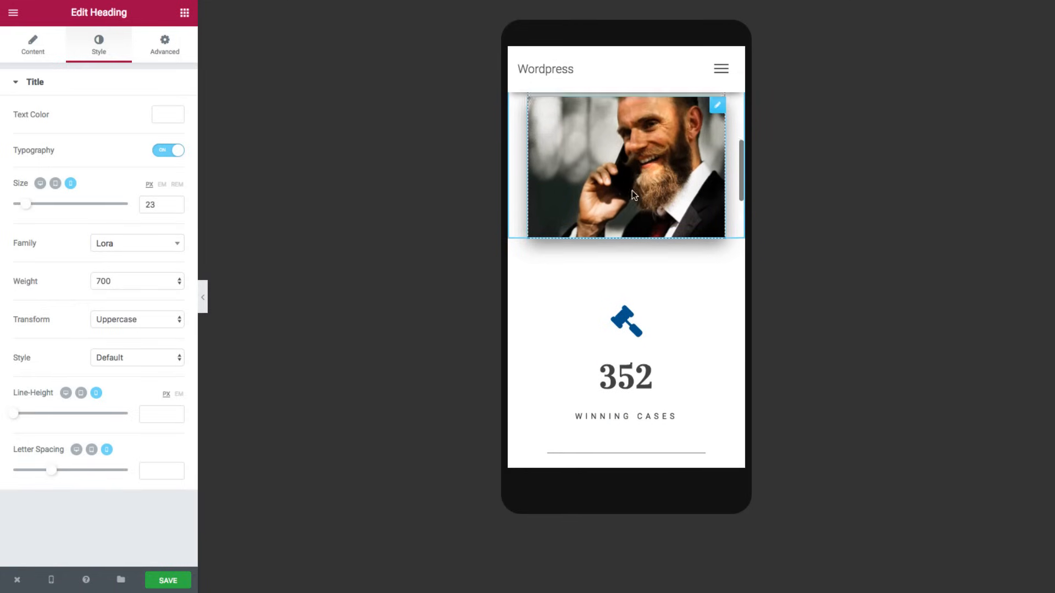
scroll(632, 190, up, 4)
scroll(631, 190, up, 3)
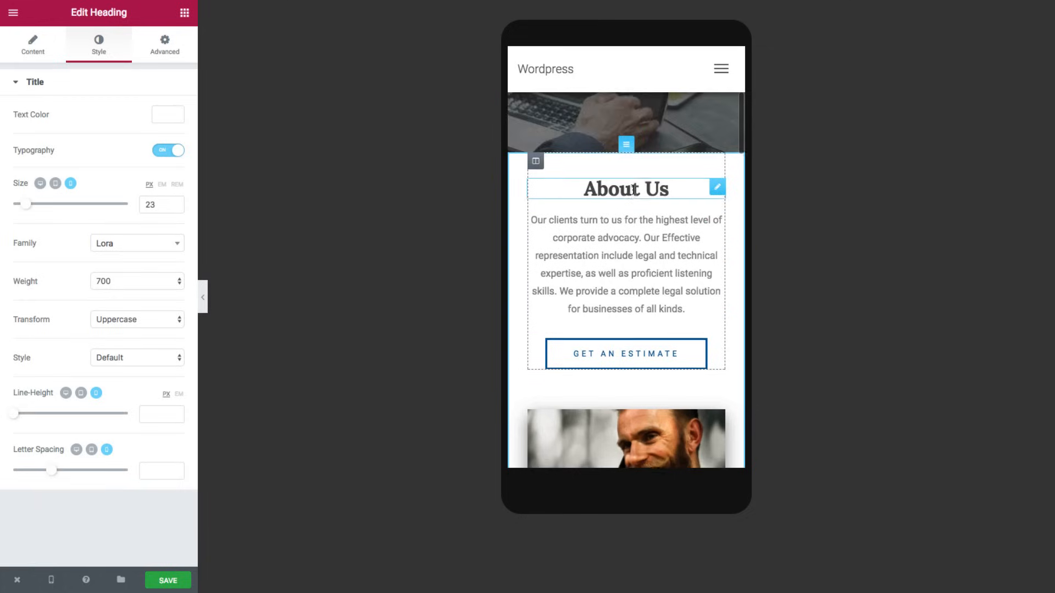
scroll(633, 190, down, 2)
scroll(633, 190, down, 1)
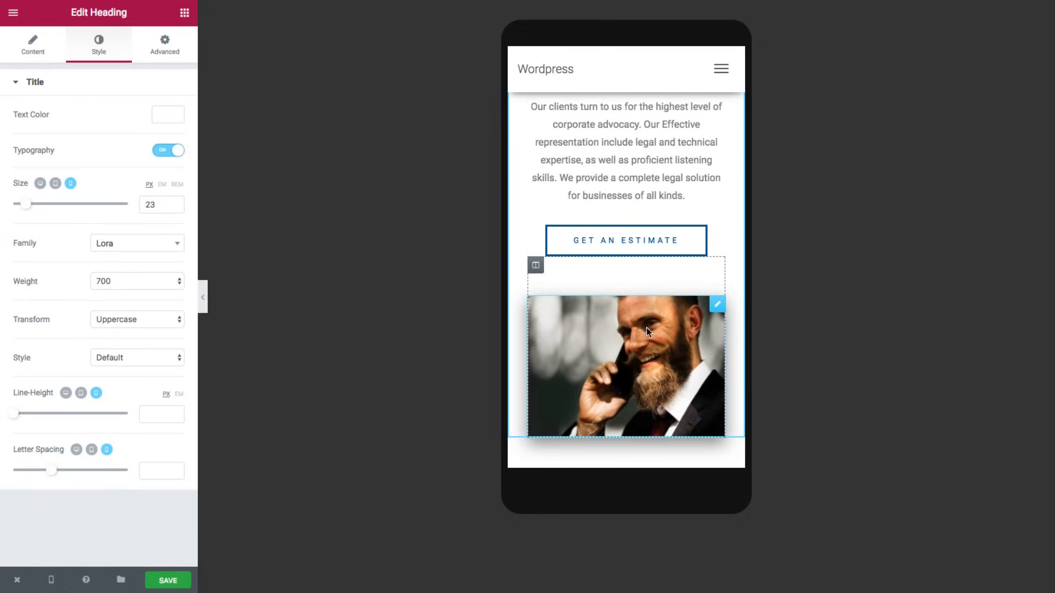
- Turn on Reverse Columns for the About Us section's mobile layout so the photo sits on top
scroll(645, 188, up, 1)
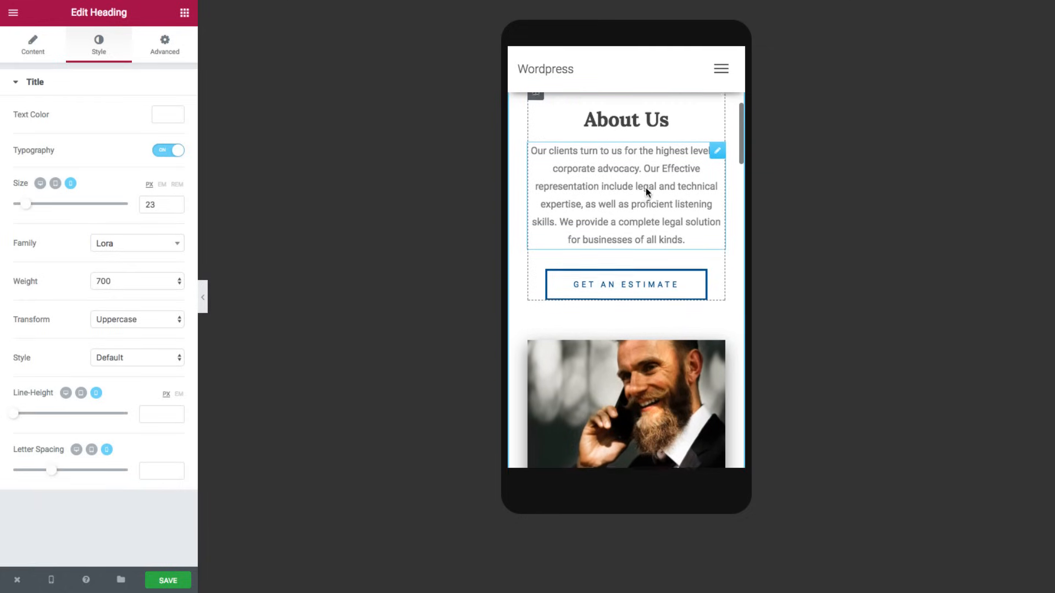
scroll(645, 188, down, 2)
scroll(653, 247, up, 3)
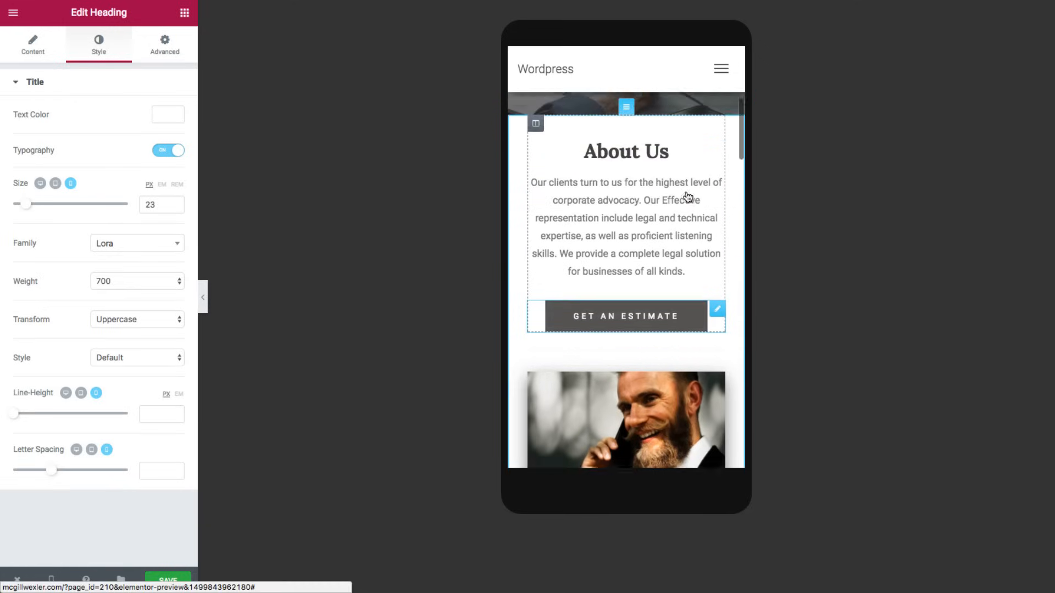
click(535, 177)
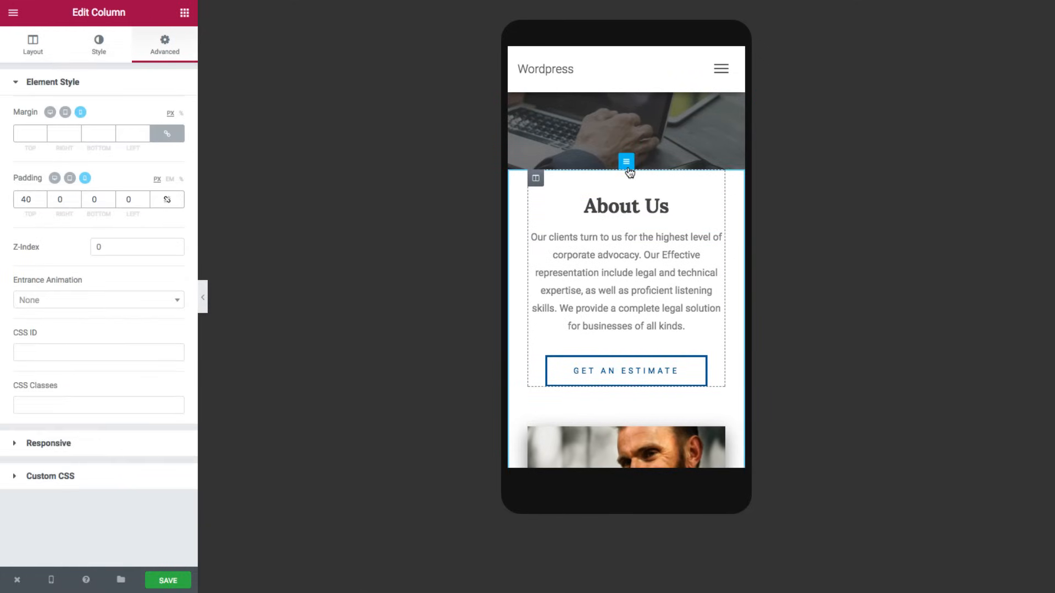
click(626, 161)
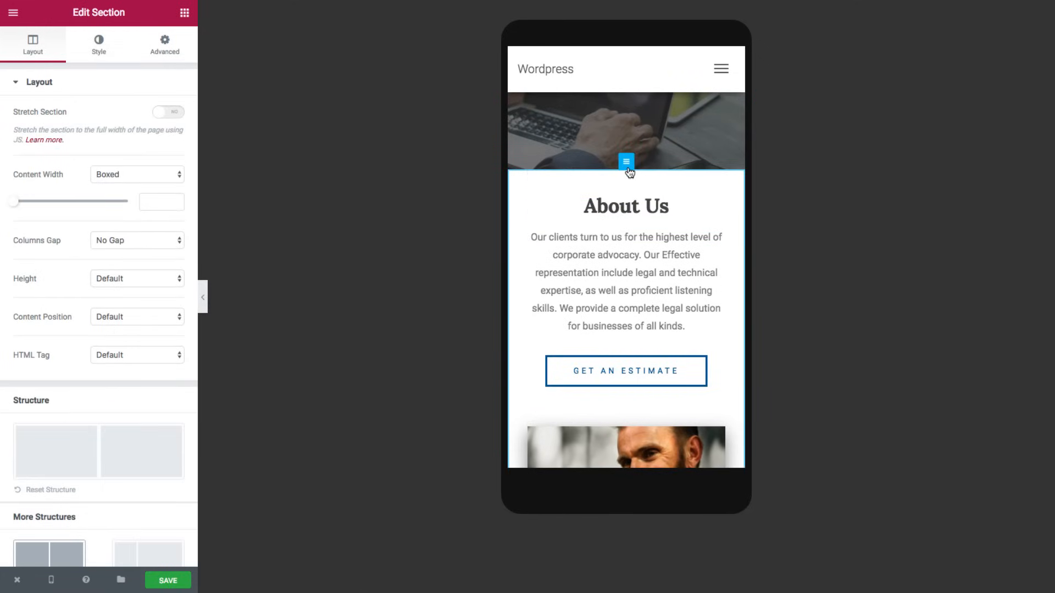
click(166, 52)
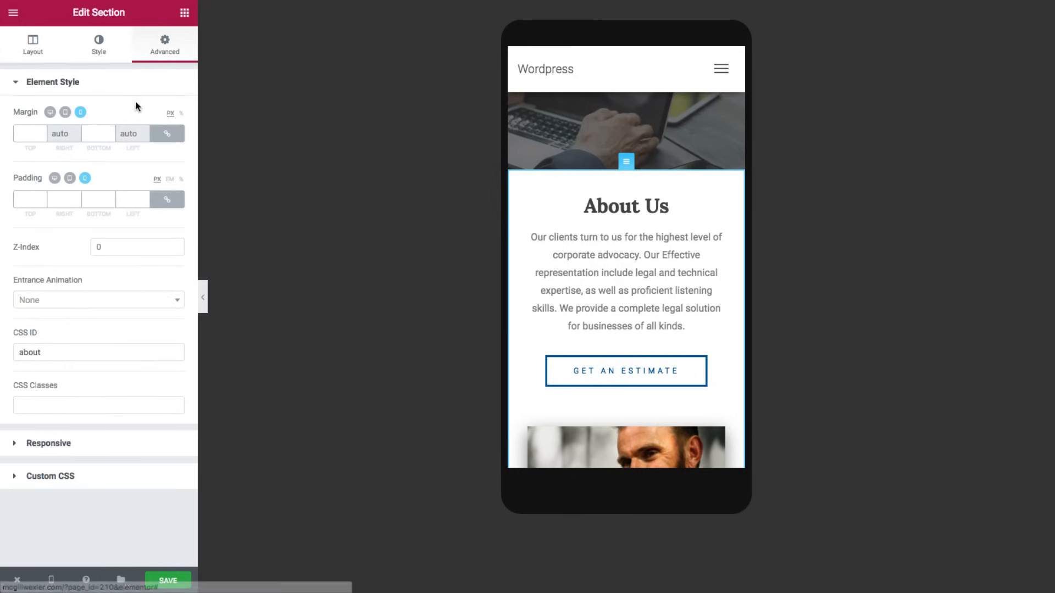
click(46, 442)
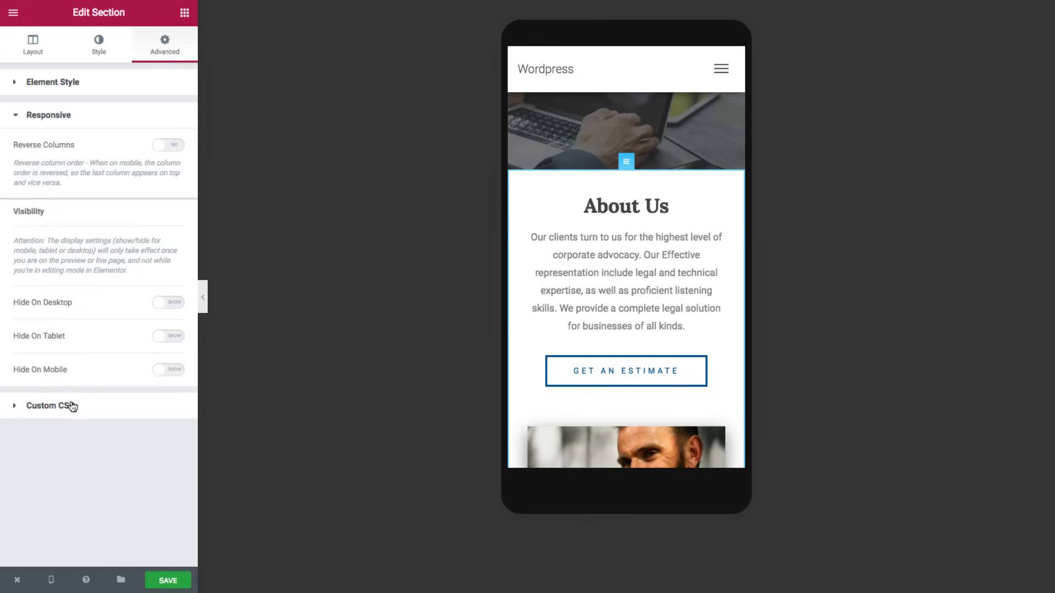
click(165, 146)
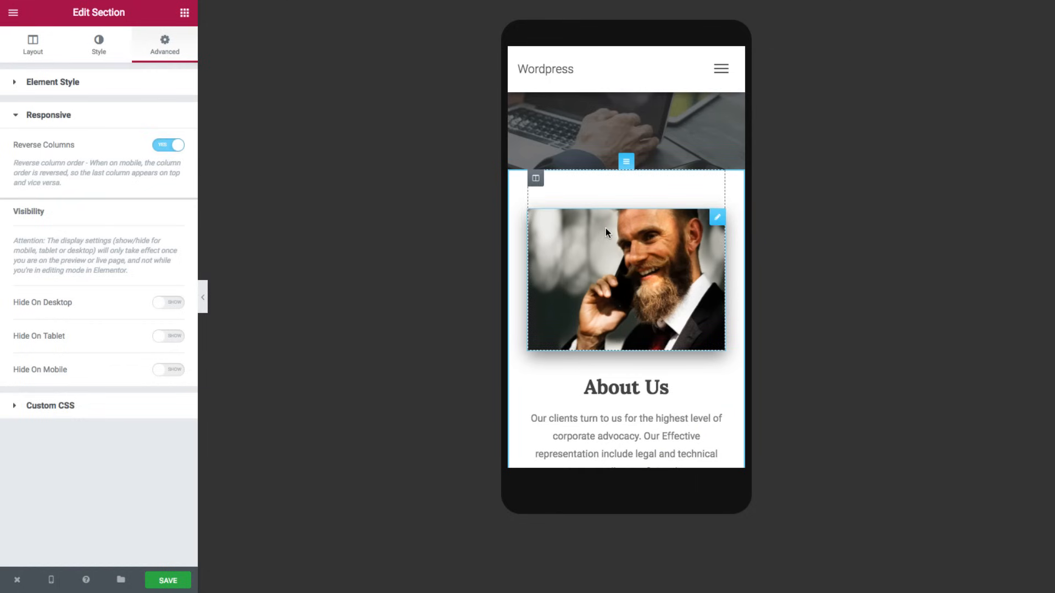
- Scroll through the mobile preview to check the reordered About Us section
scroll(654, 272, down, 2)
scroll(654, 272, down, 3)
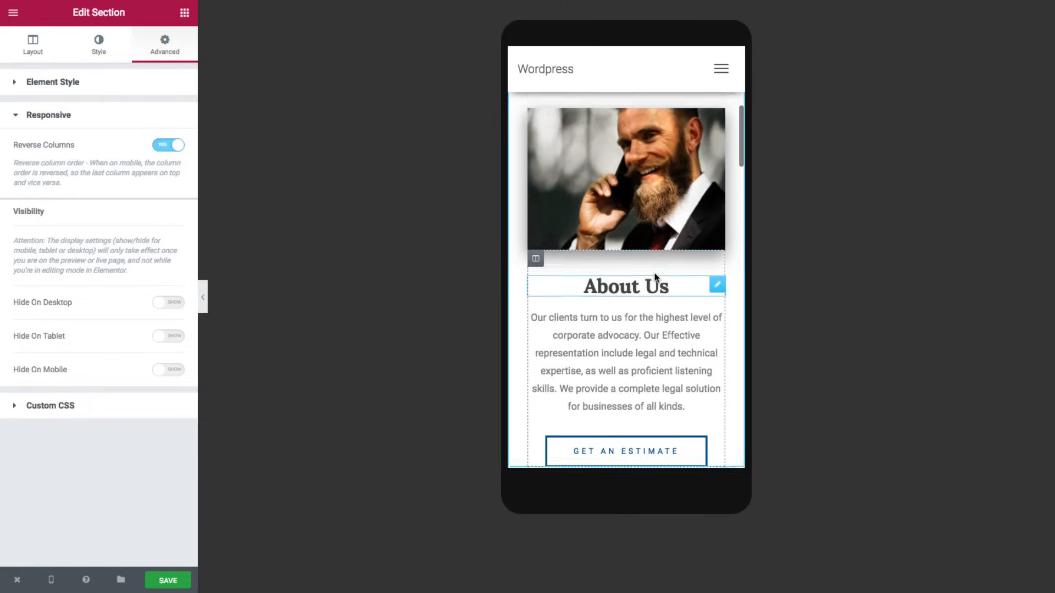
scroll(653, 269, up, 3)
scroll(654, 268, down, 10)
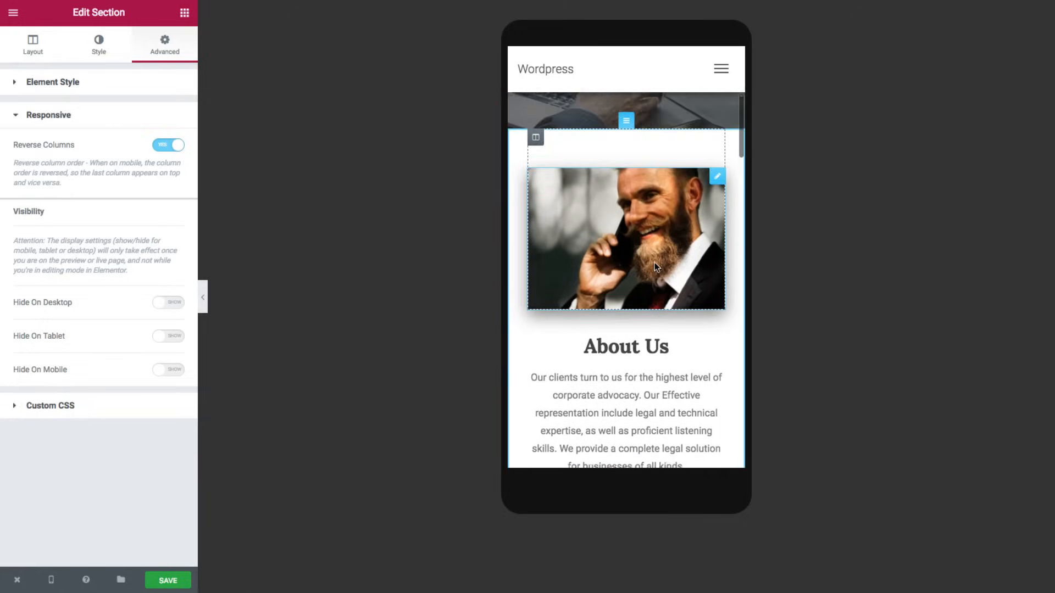
scroll(655, 264, down, 10)
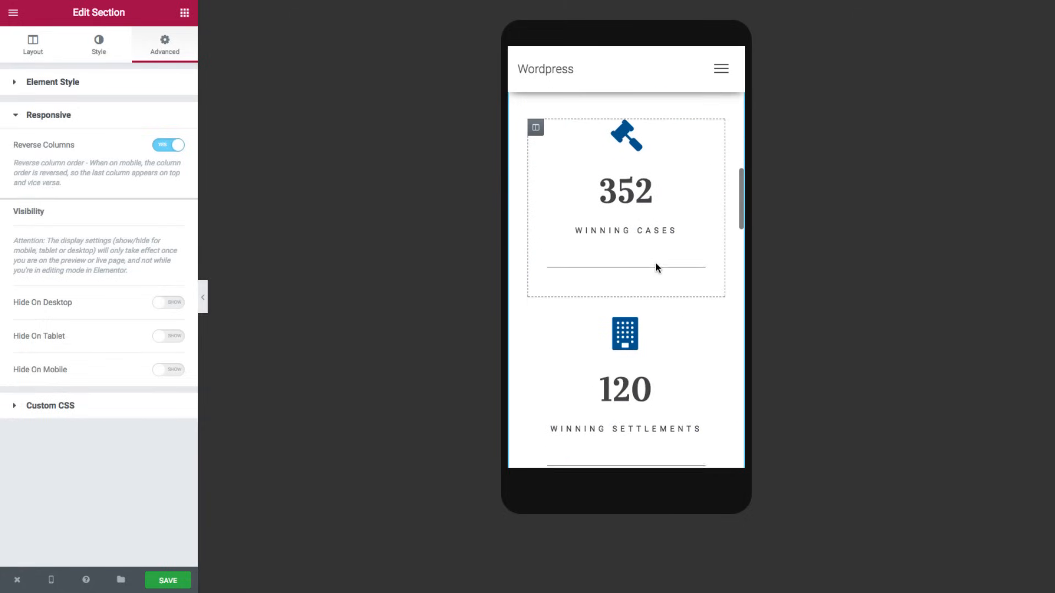
scroll(656, 267, down, 9)
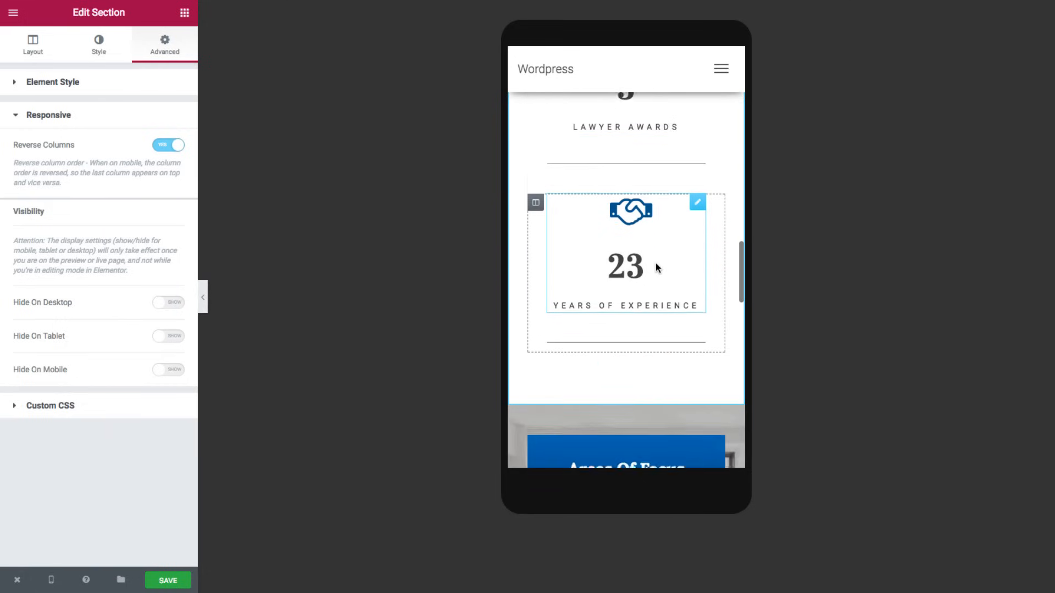
scroll(657, 268, down, 7)
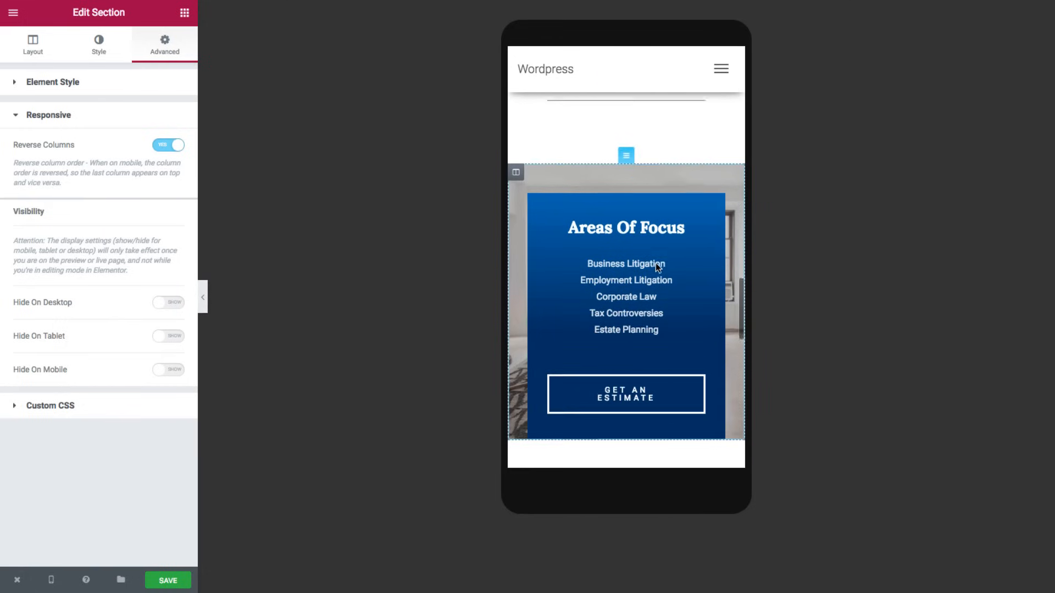
scroll(657, 268, down, 10)
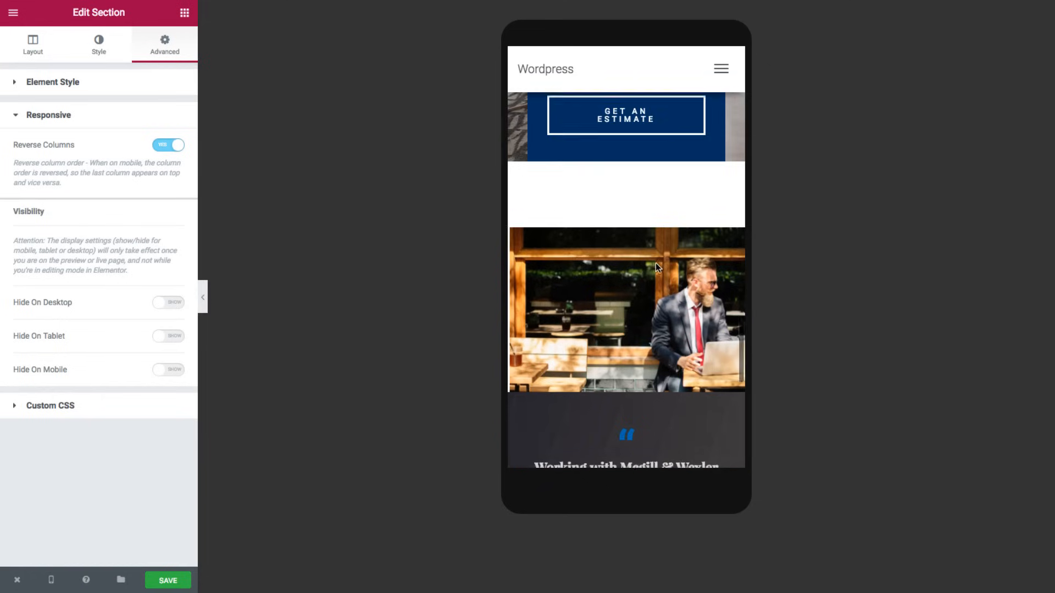
scroll(658, 267, down, 4)
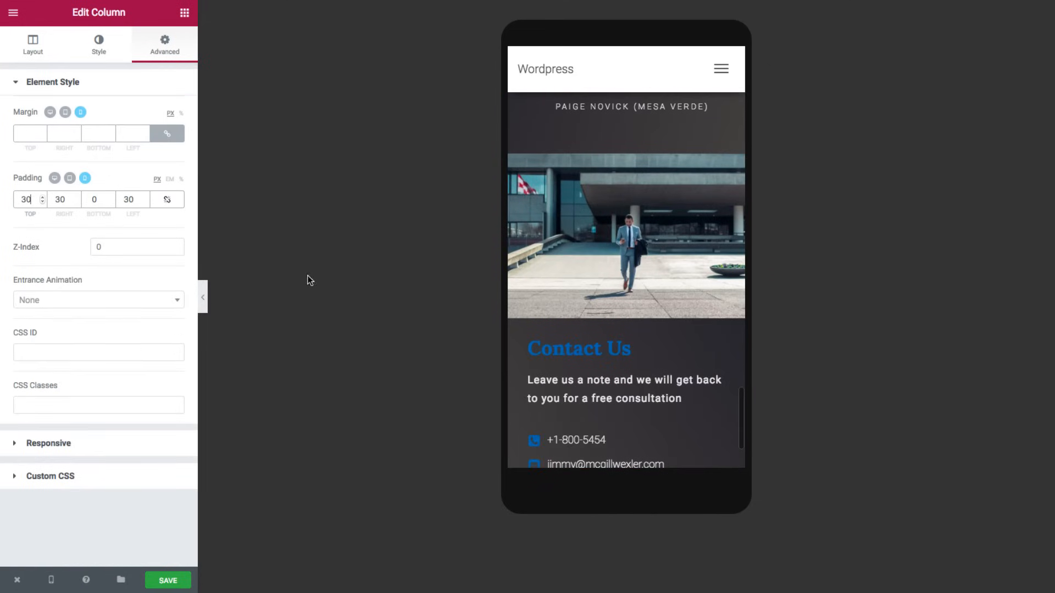
- Switch the preview back to desktop and save the page changes
click(52, 581)
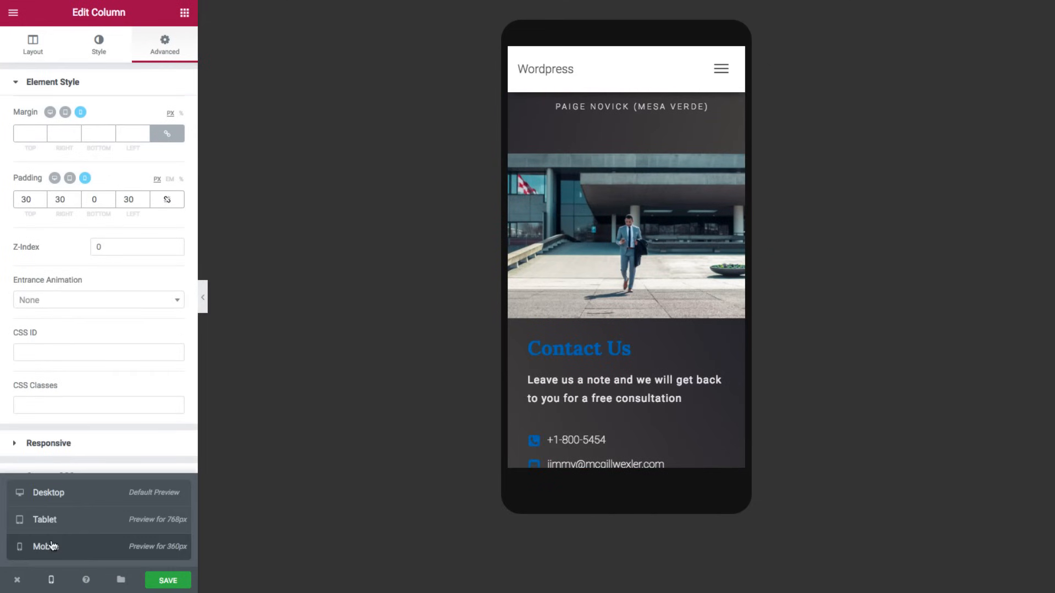
click(56, 503)
scroll(394, 324, up, 15)
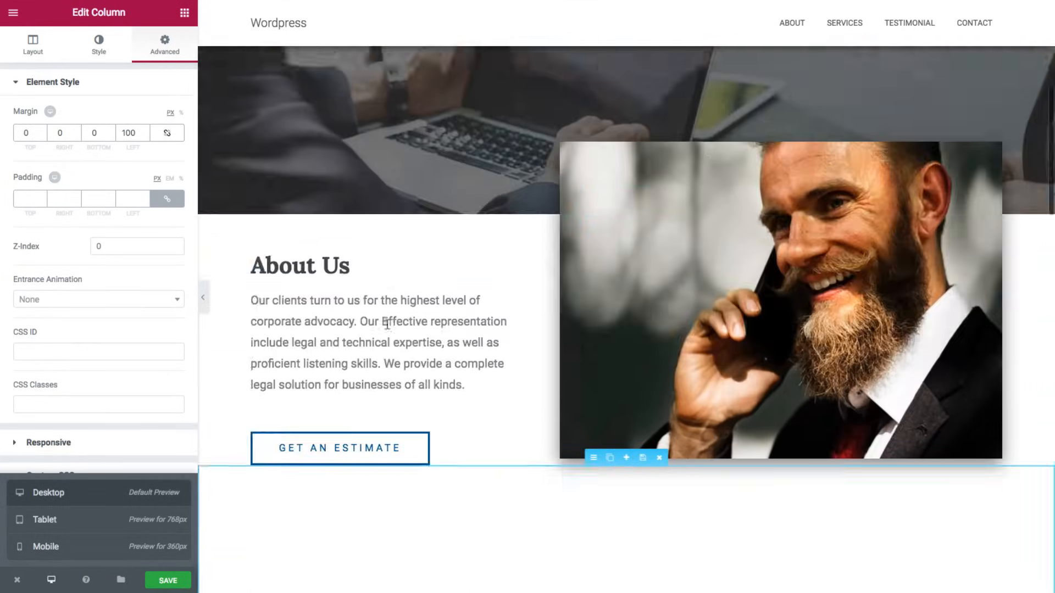
scroll(387, 324, up, 7)
click(150, 581)
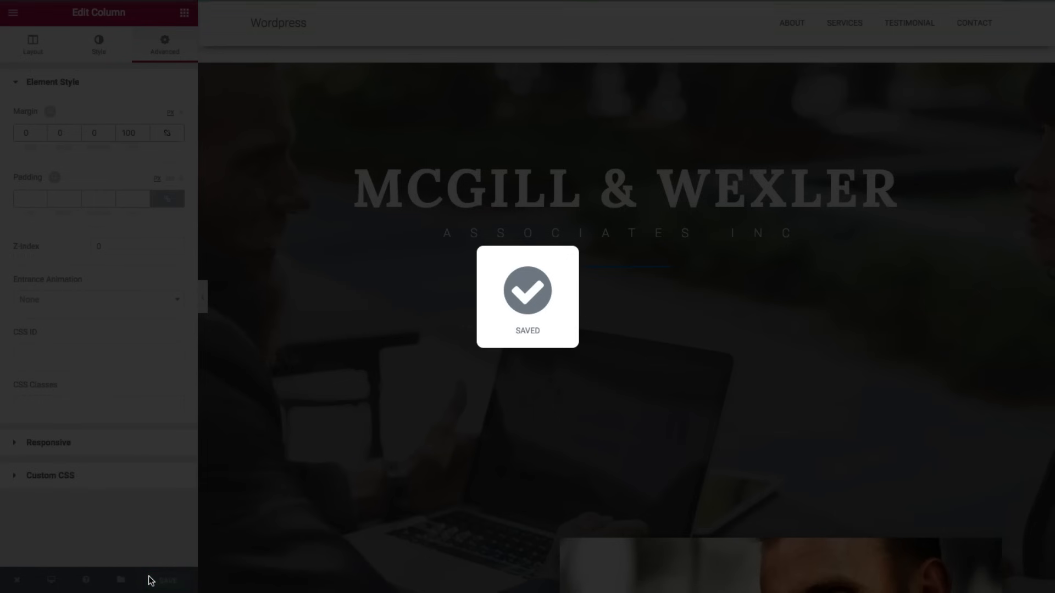
scroll(369, 263, down, 1)
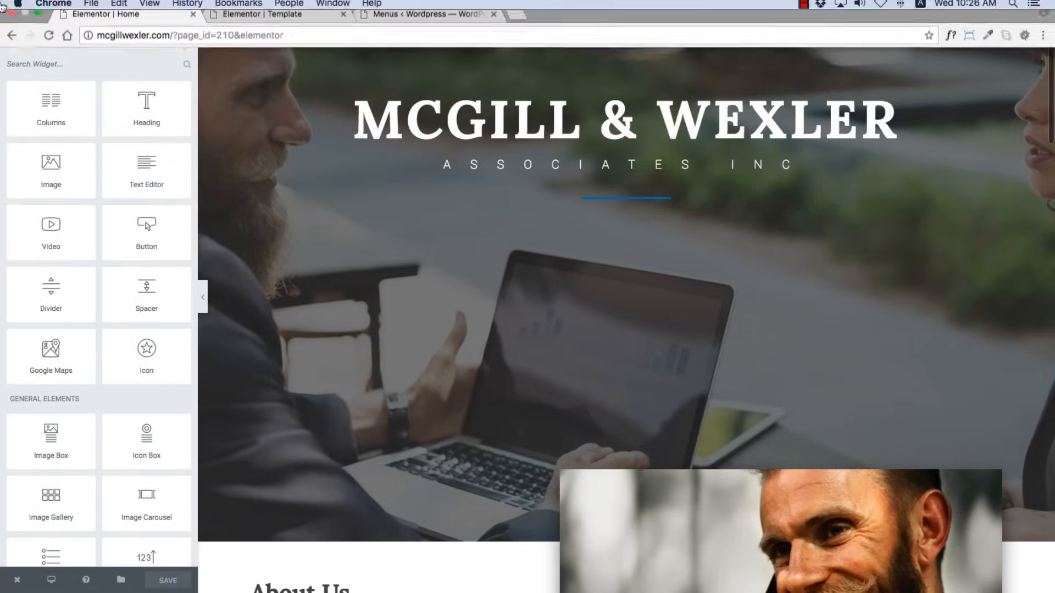
- Set the Home page status to Published in Page Settings, then exit toward the WordPress admin
click(13, 13)
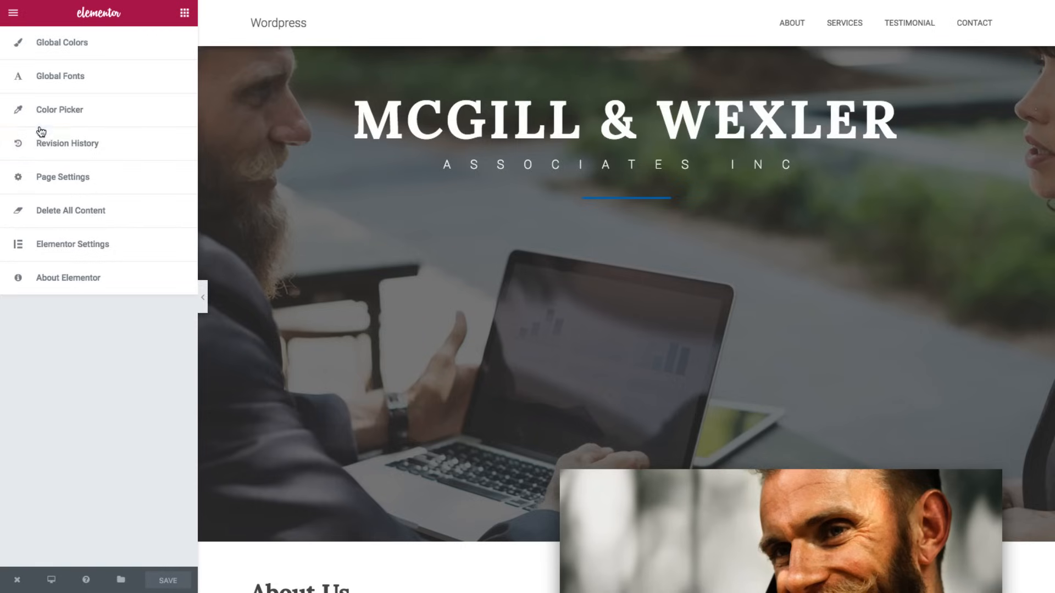
click(46, 168)
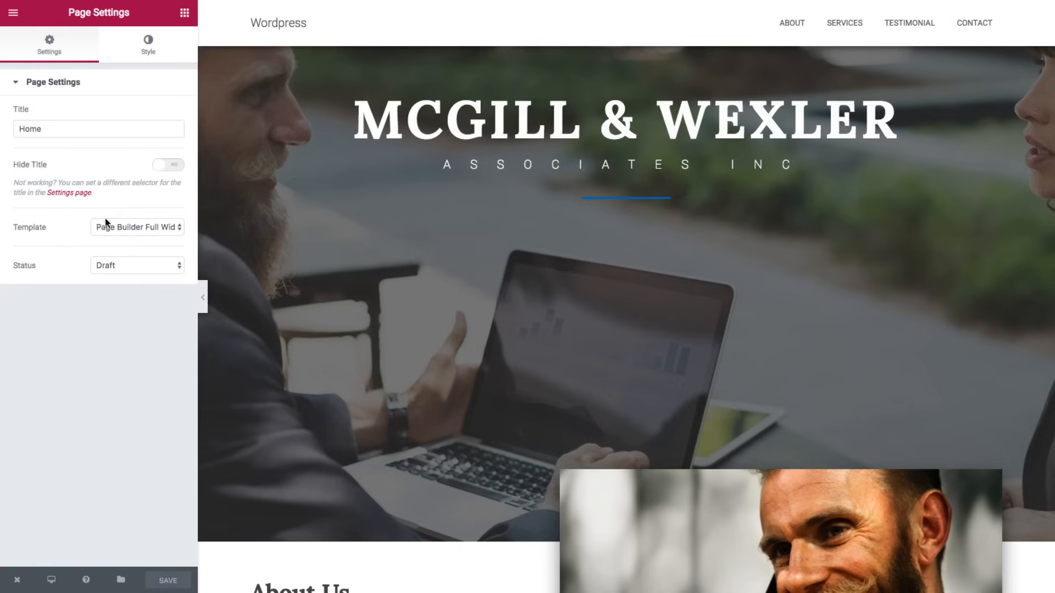
click(124, 266)
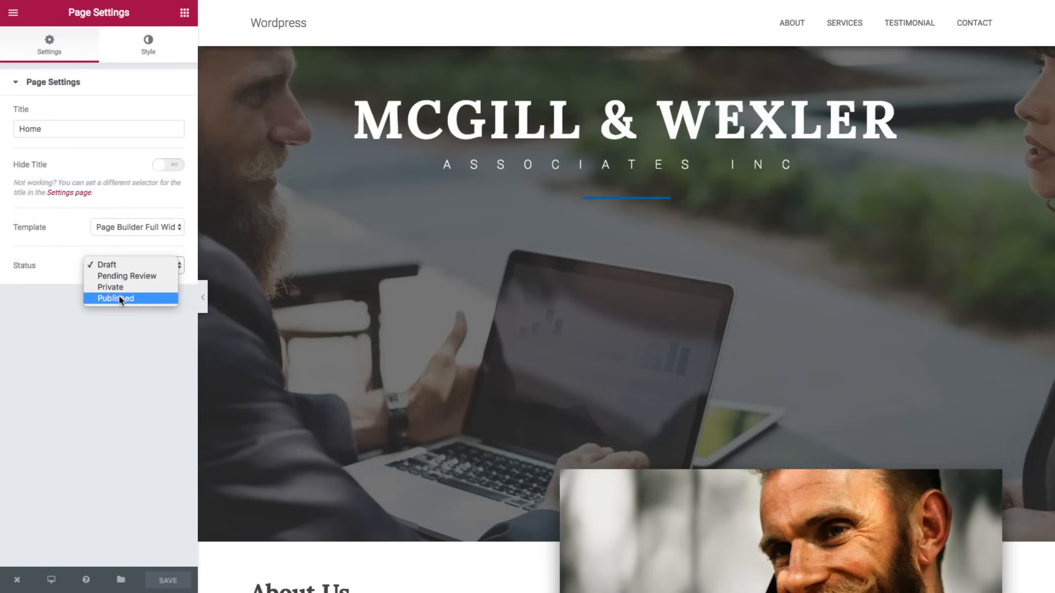
click(119, 298)
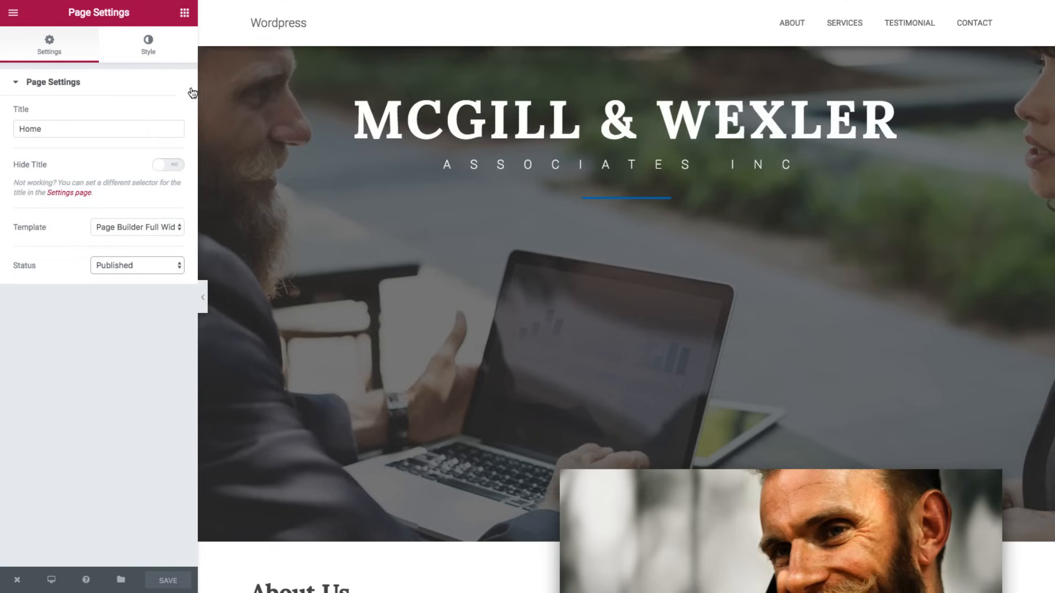
click(184, 12)
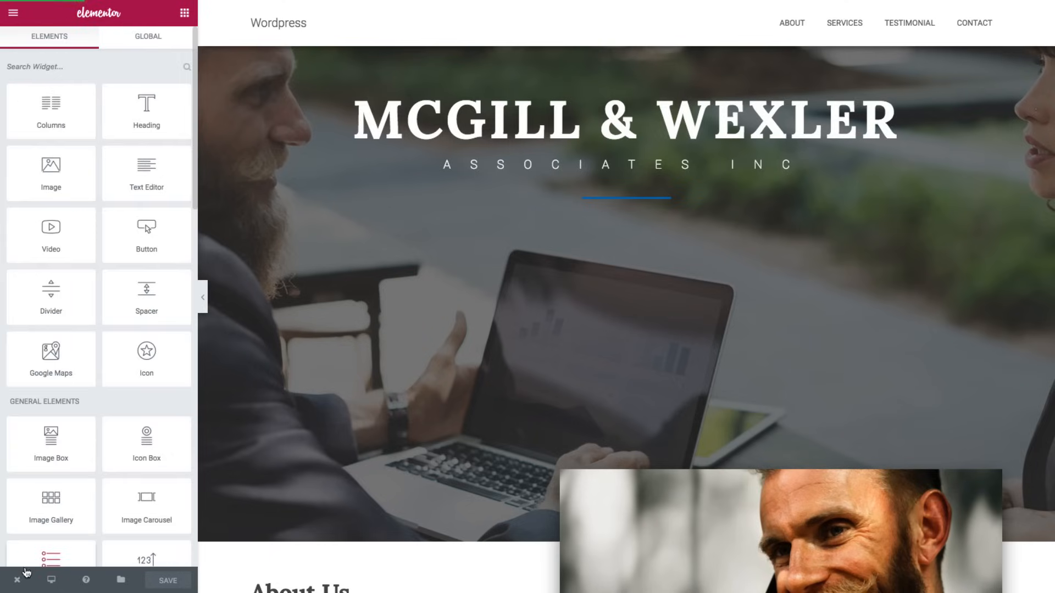
mouse_move(18, 579)
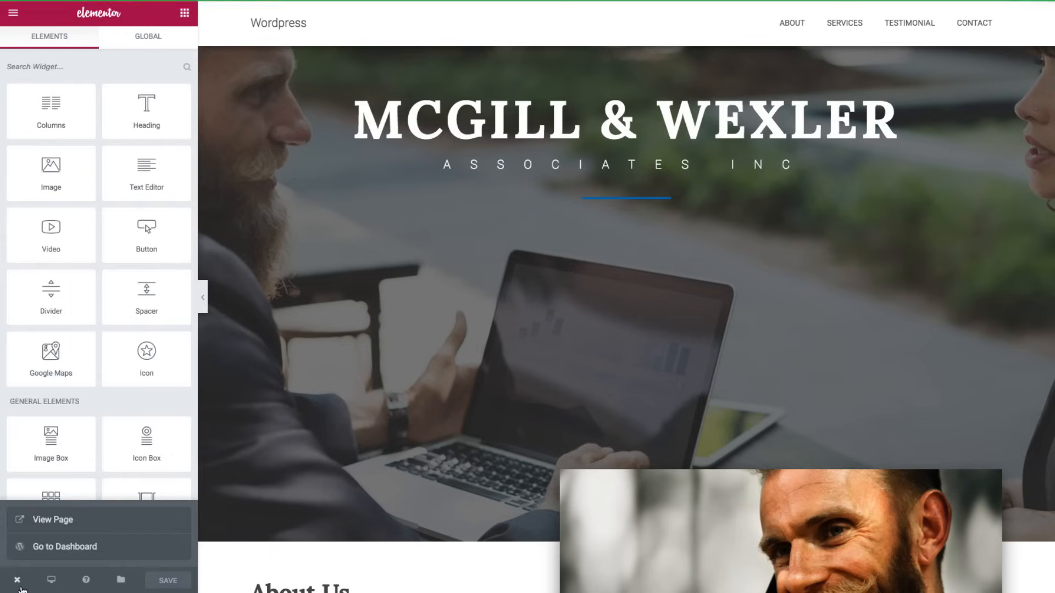
click(42, 558)
- In Reading settings, choose 'A static page' with Home as the front page and save
mouse_move(58, 224)
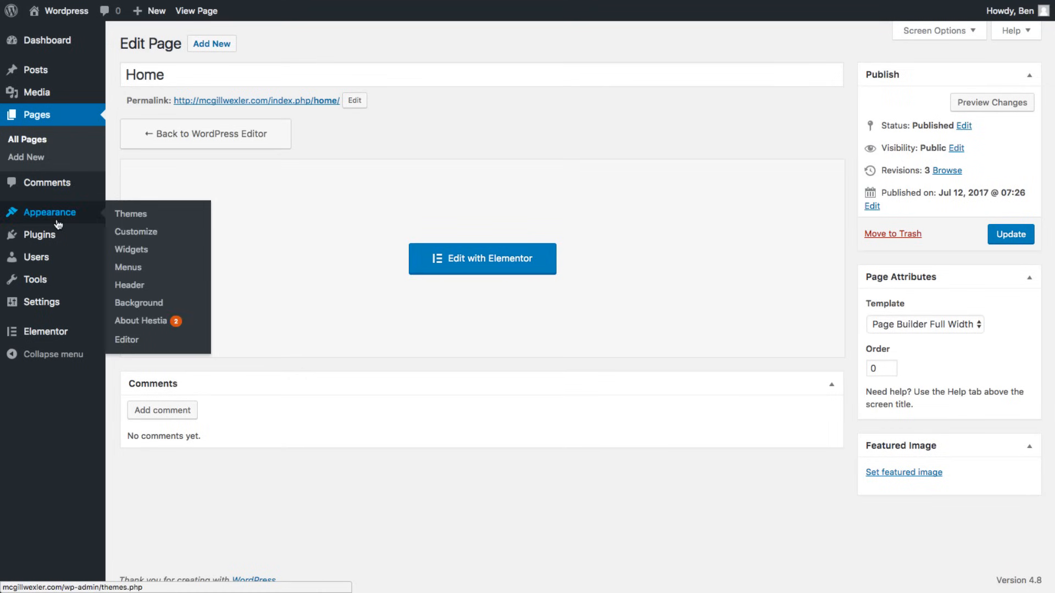
mouse_move(70, 308)
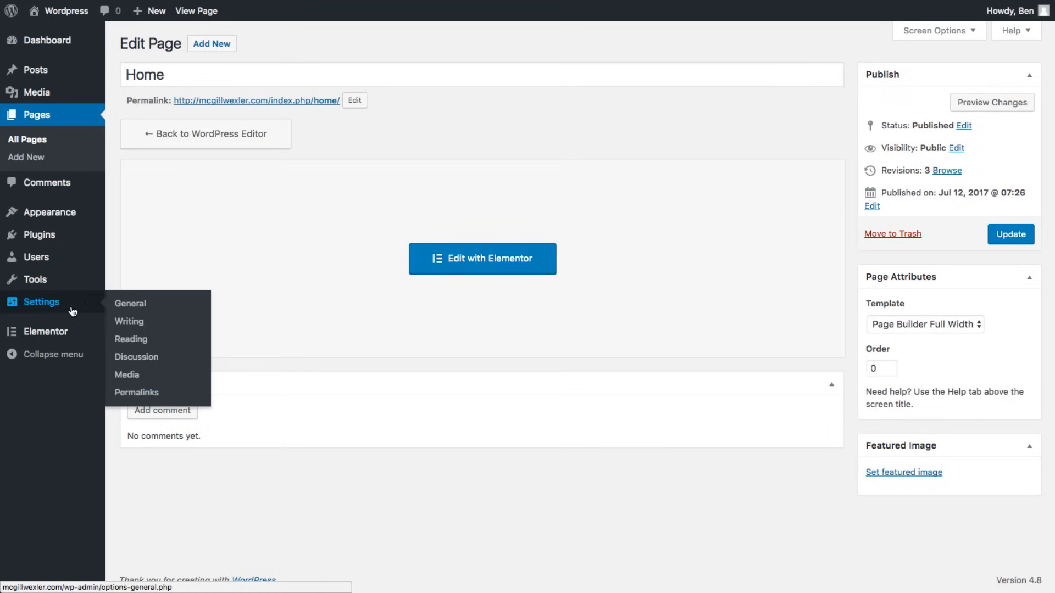
click(120, 340)
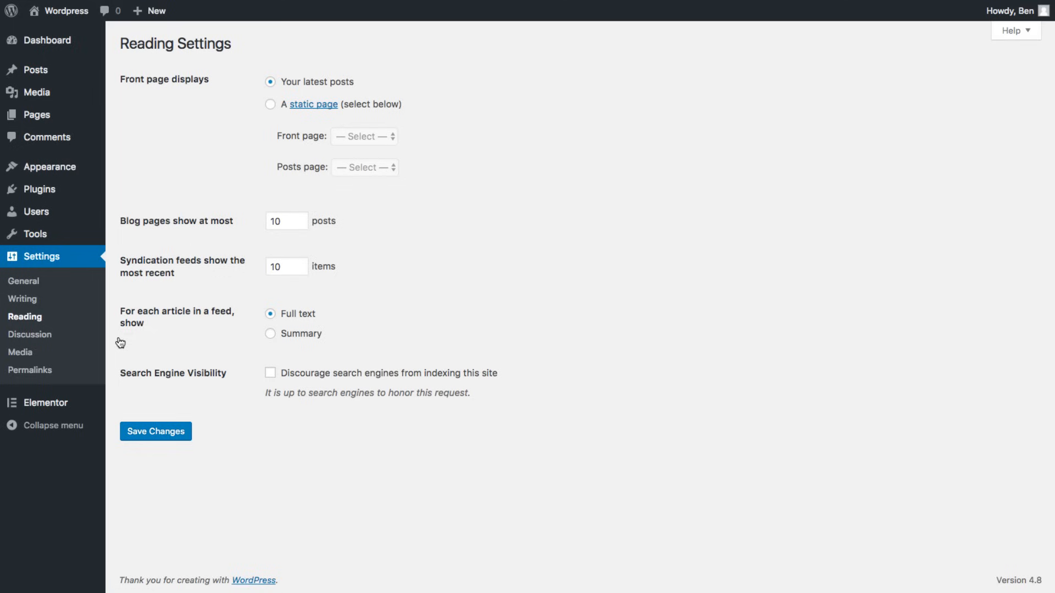
click(273, 108)
click(350, 137)
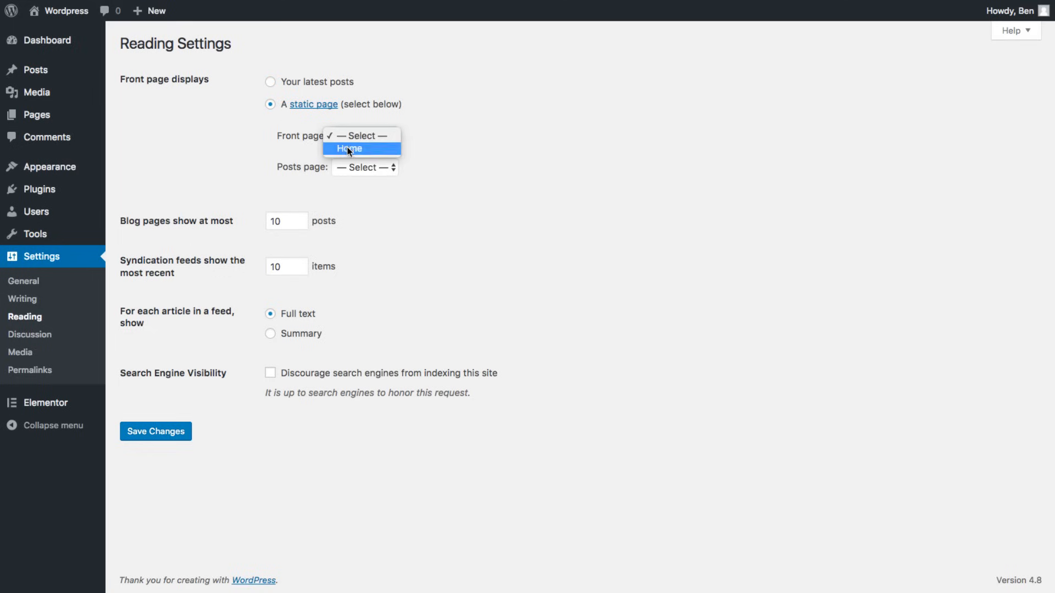
click(348, 147)
click(146, 437)
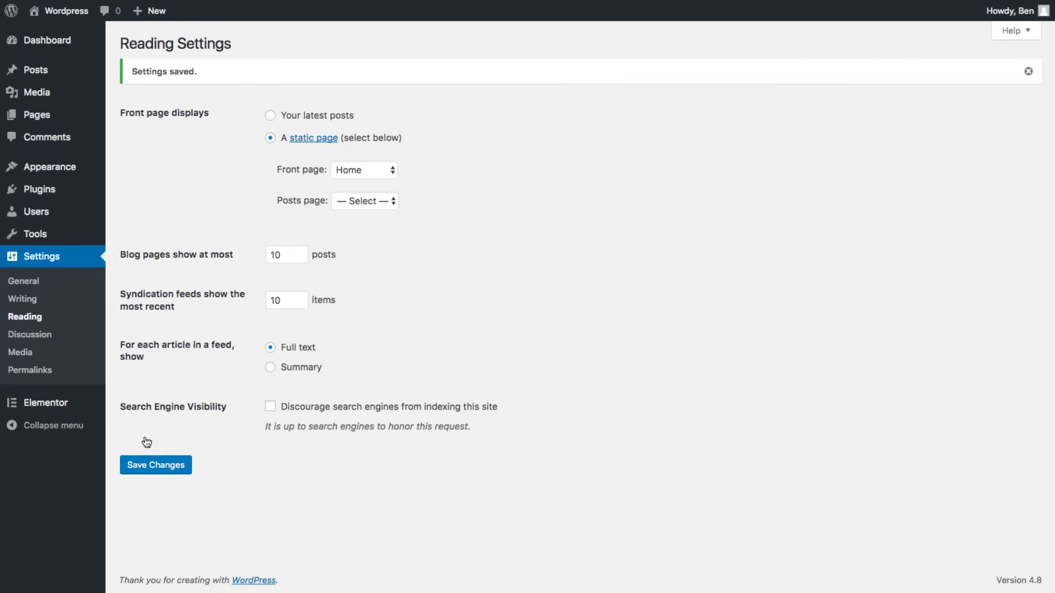
- Visit the live McGill & Wexler home page, scroll through it, then return to the Dashboard
click(65, 12)
scroll(456, 135, down, 7)
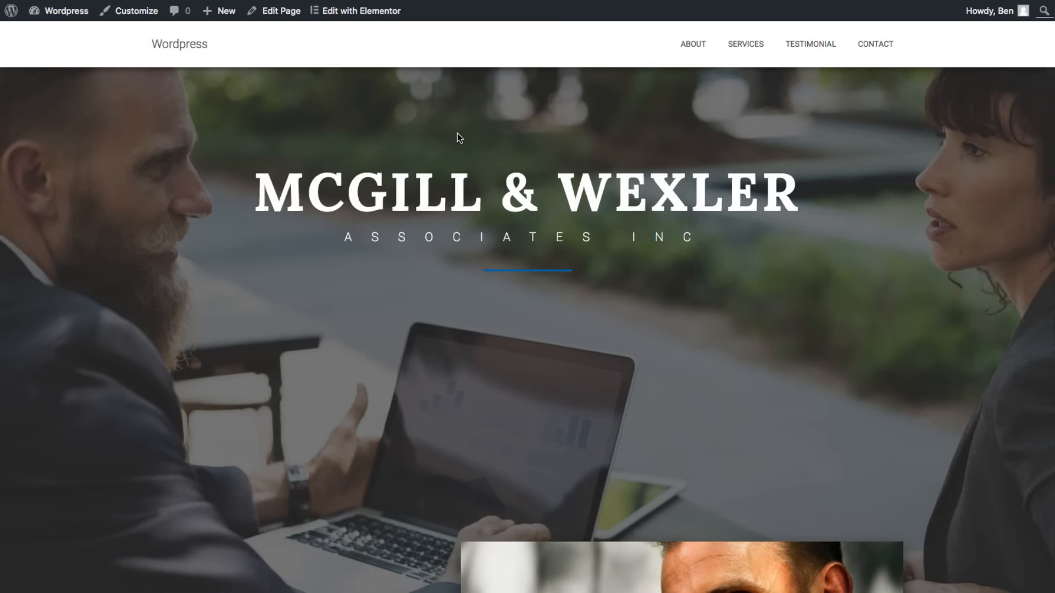
scroll(460, 137, down, 14)
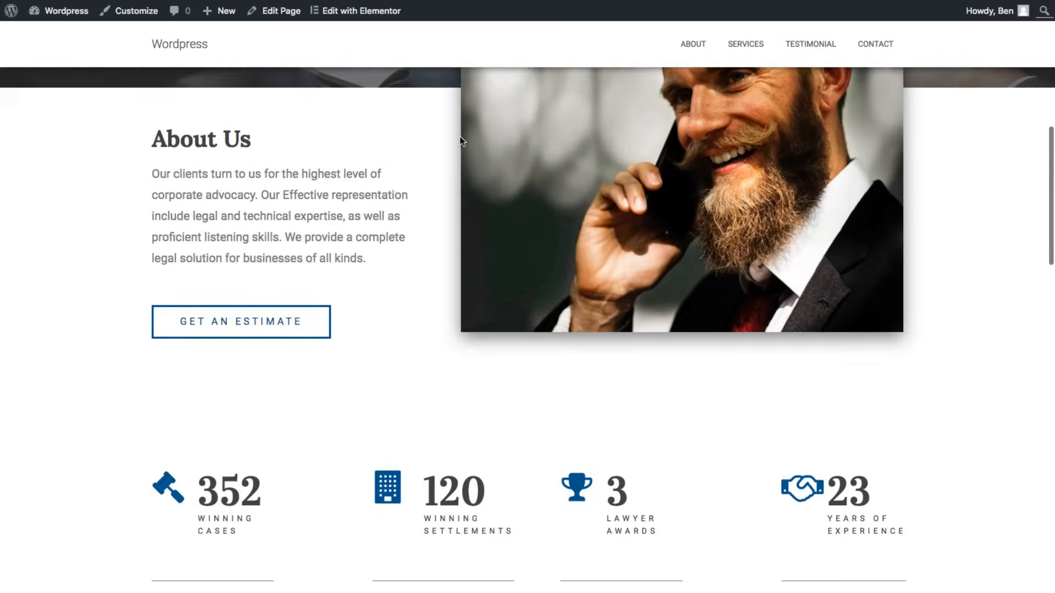
scroll(460, 136, up, 20)
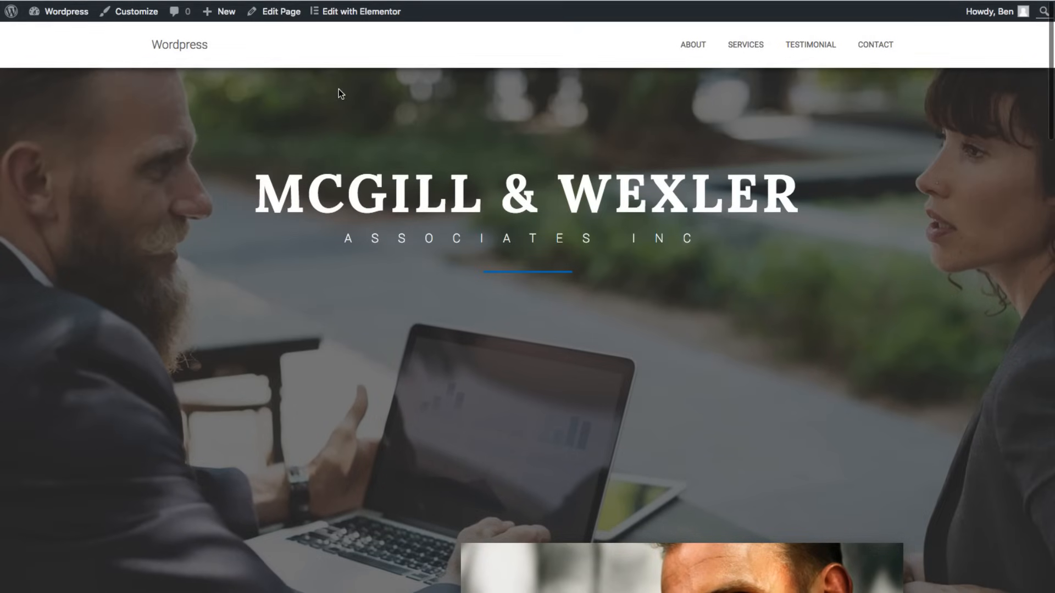
mouse_move(67, 15)
click(67, 36)
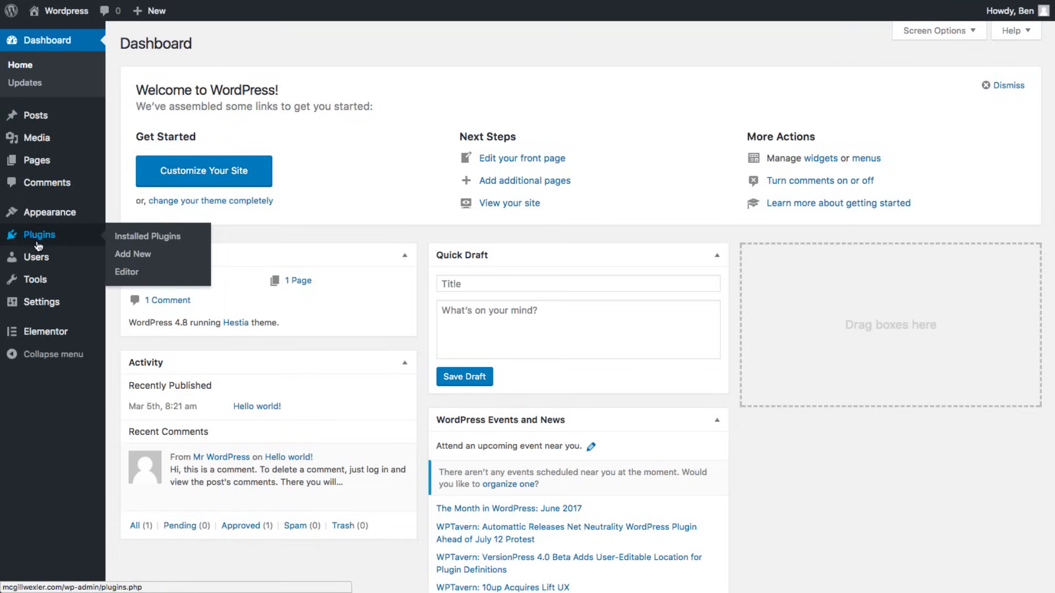
- Change the Site Title to 'Mcgill & Wexler' in General settings and save it
mouse_move(43, 333)
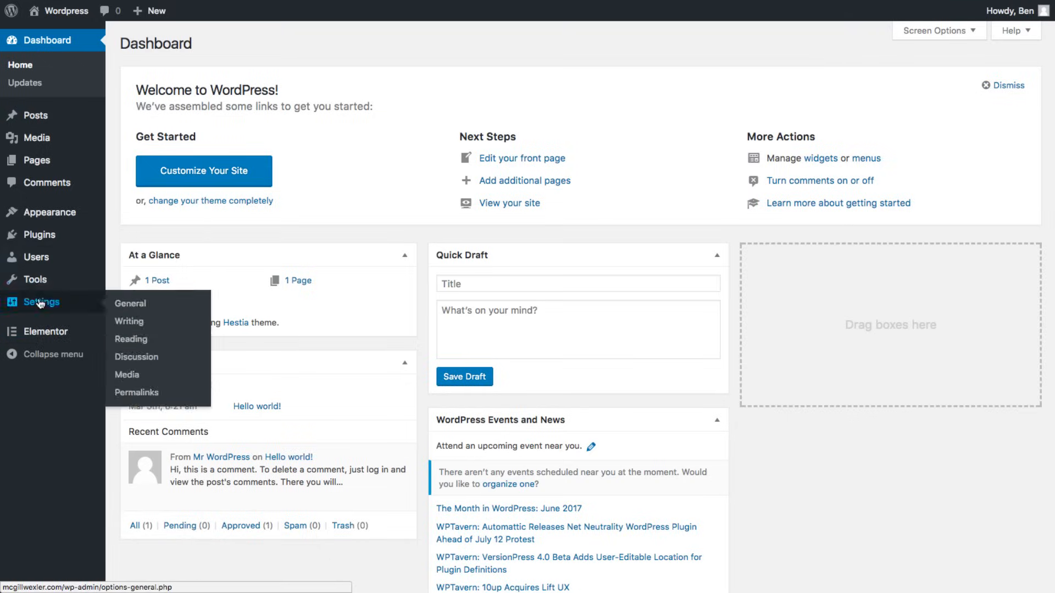
click(39, 302)
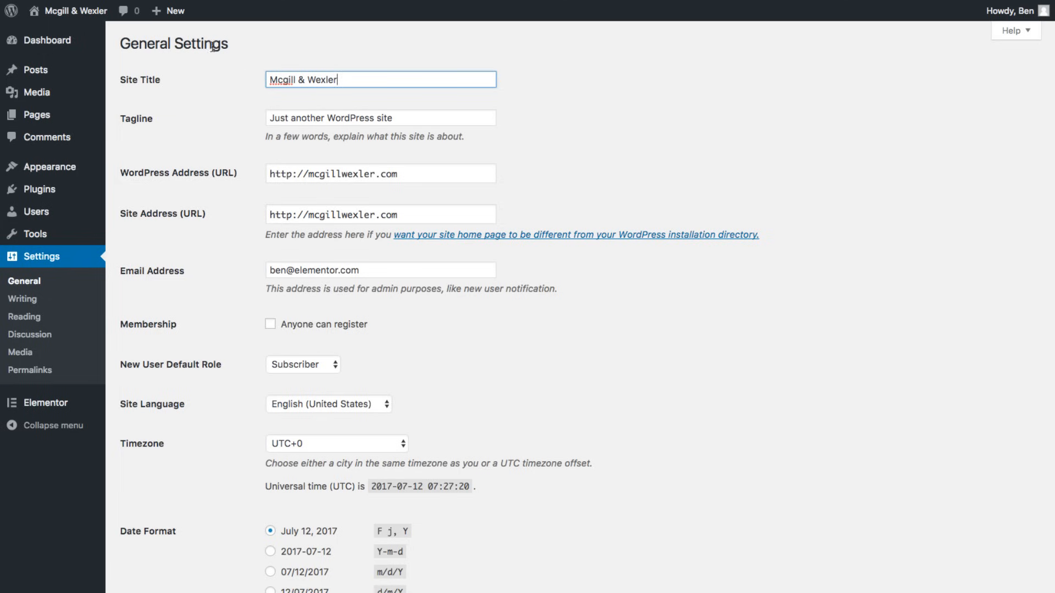
scroll(136, 171, down, 5)
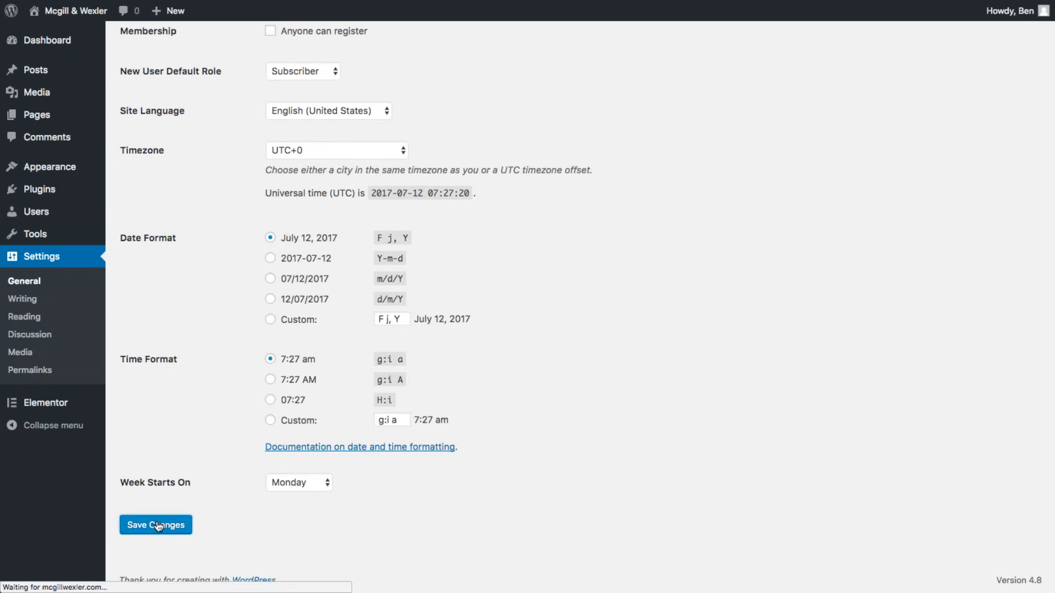
click(49, 12)
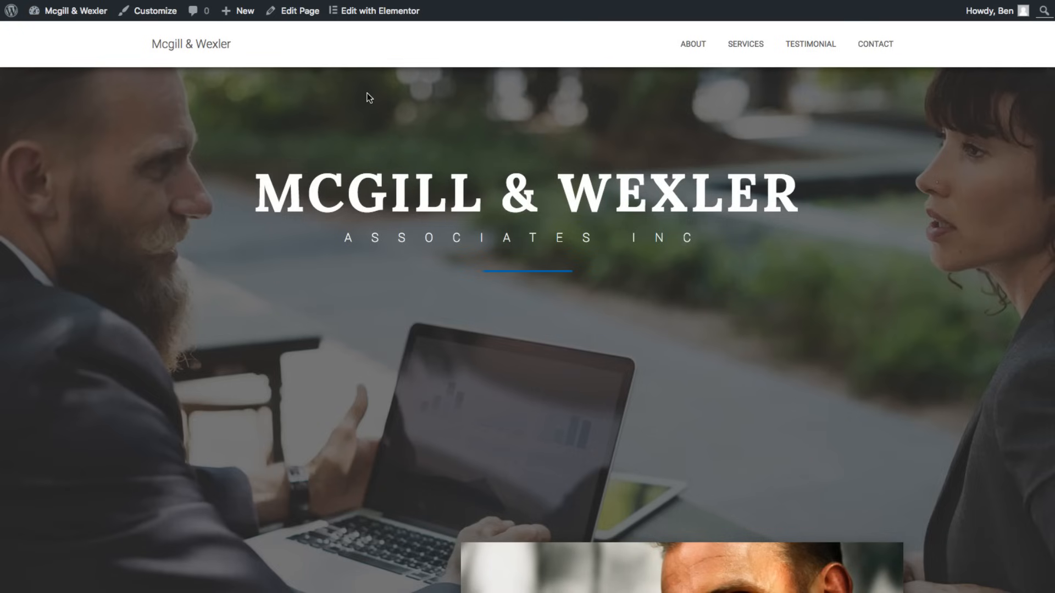
scroll(368, 98, down, 12)
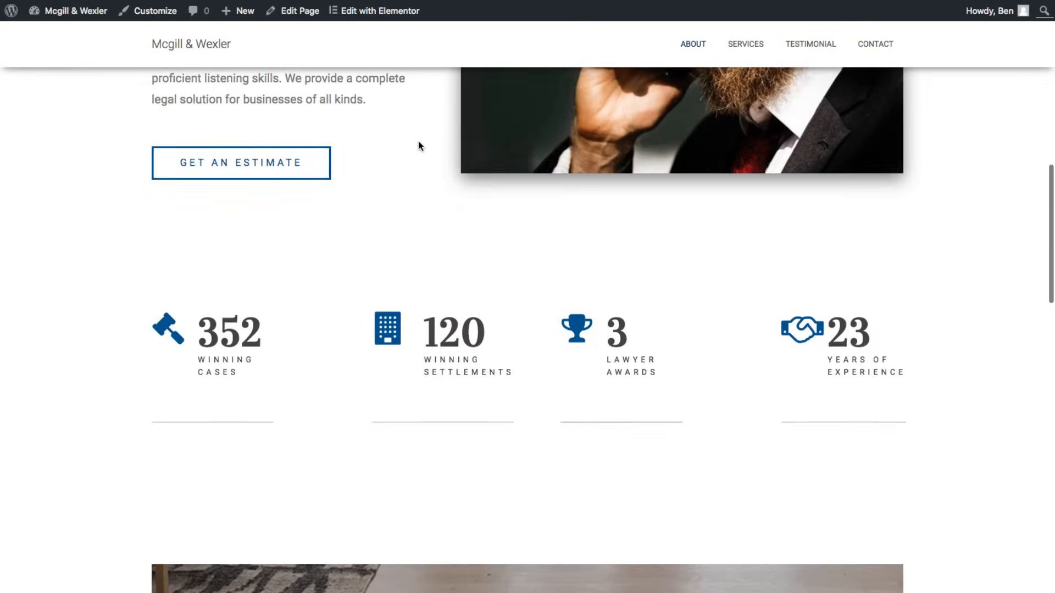
click(692, 44)
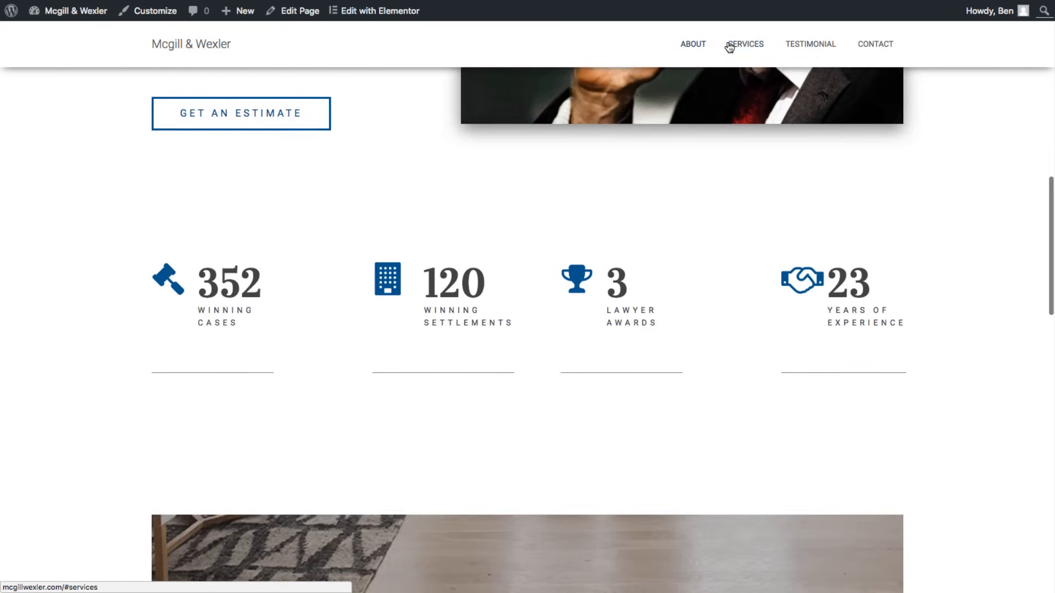
click(741, 44)
click(795, 45)
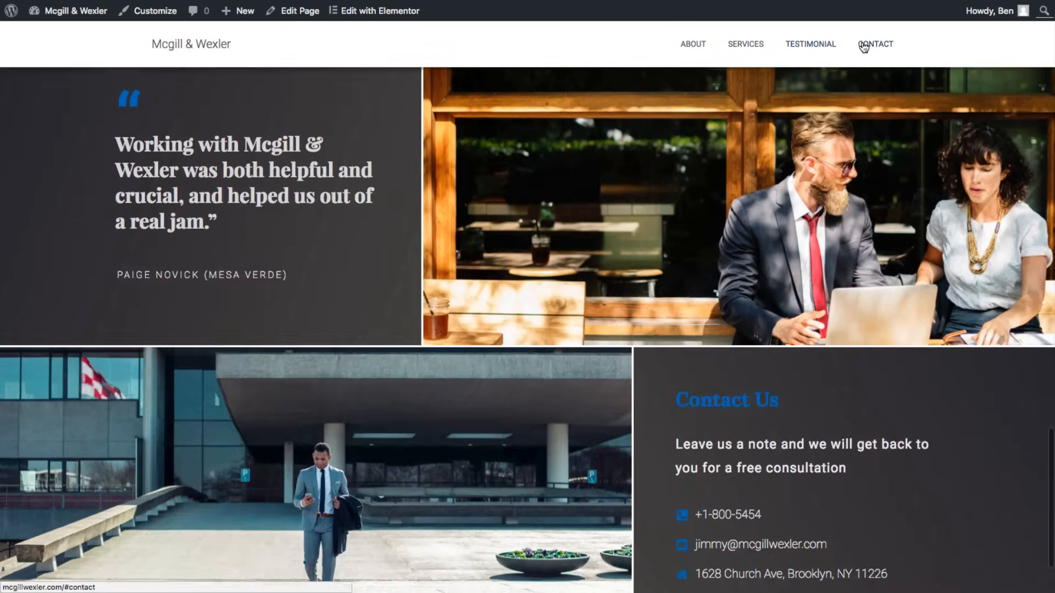
click(865, 46)
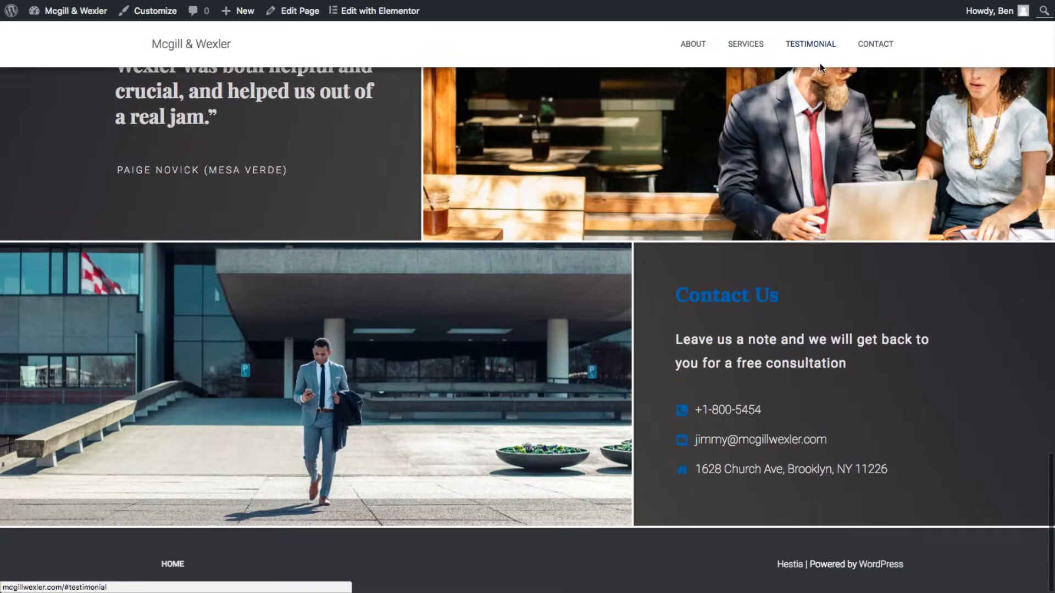
click(703, 49)
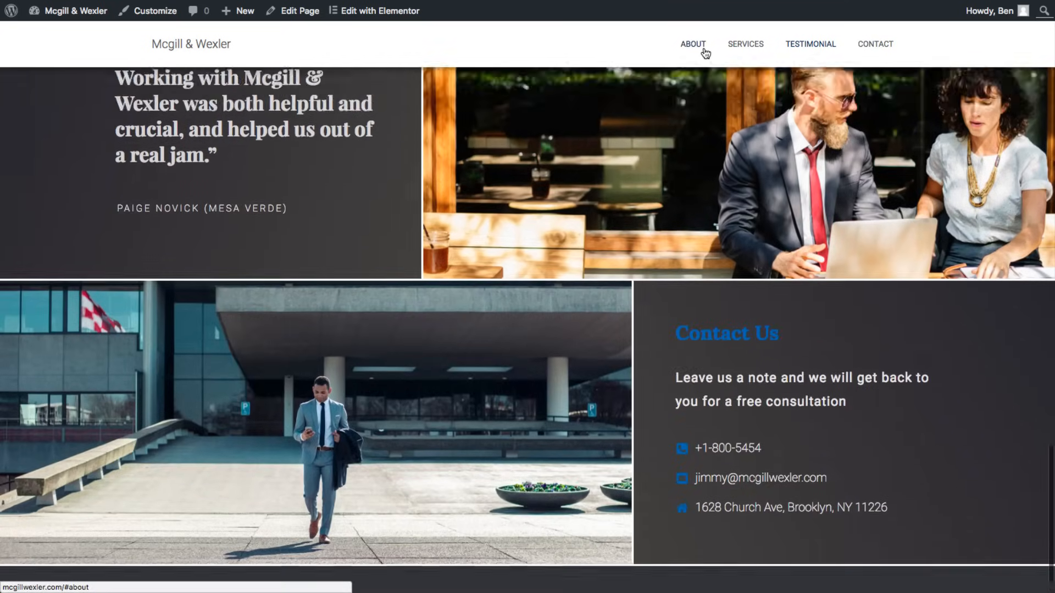